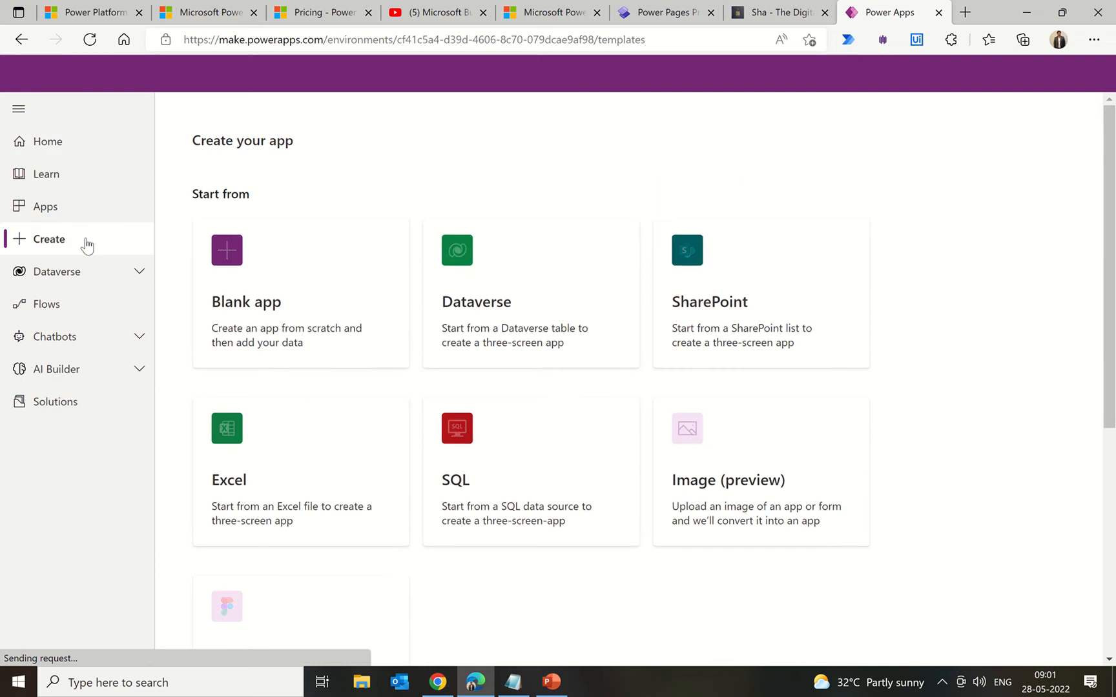
# Step: Start a blank app in Power Apps, then return to the Power Pages Preview home
pyautogui.click(328, 278)
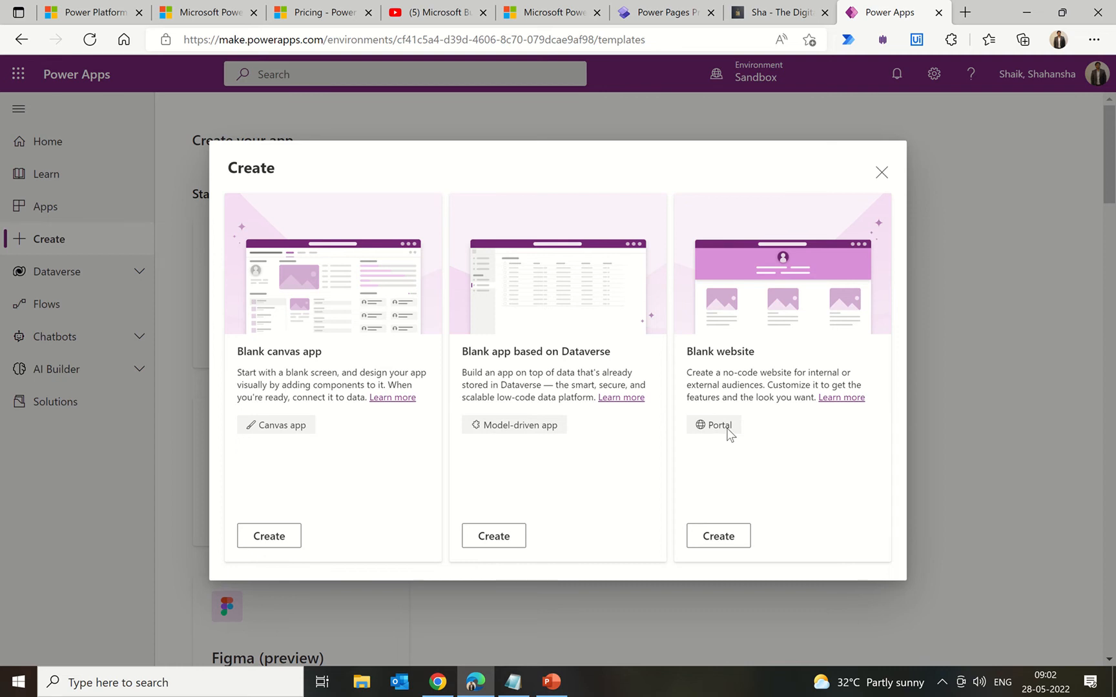
pyautogui.click(642, 17)
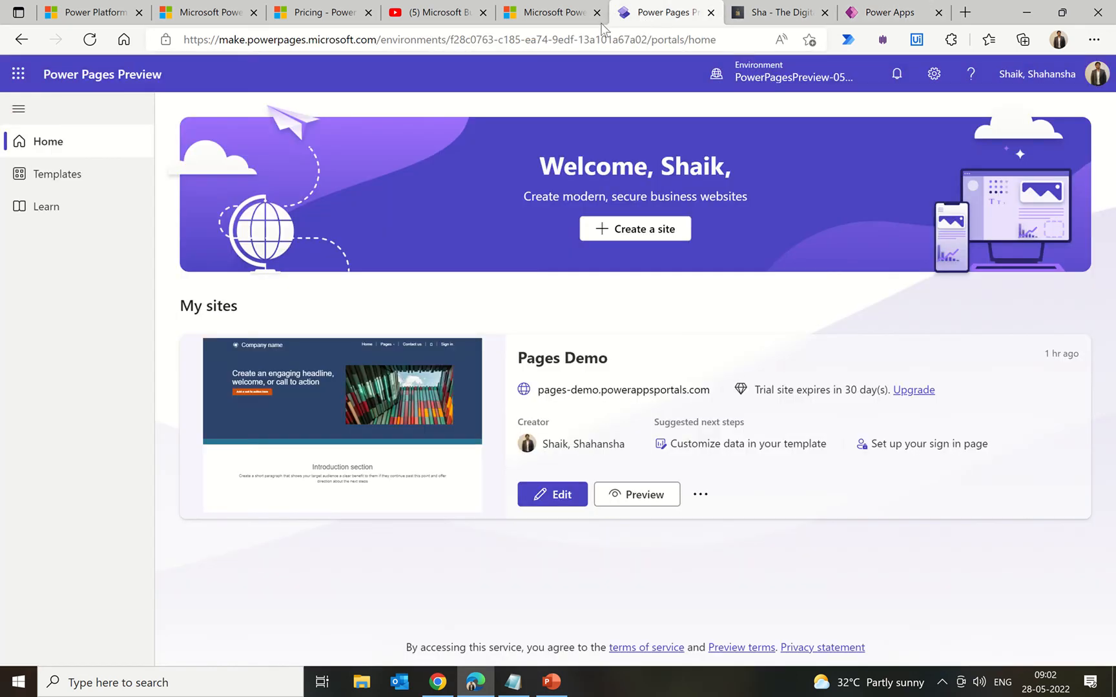
# Step: Switch to the Microsoft Power Pages product page, 'Create secure, low-code business websites'
pyautogui.click(547, 15)
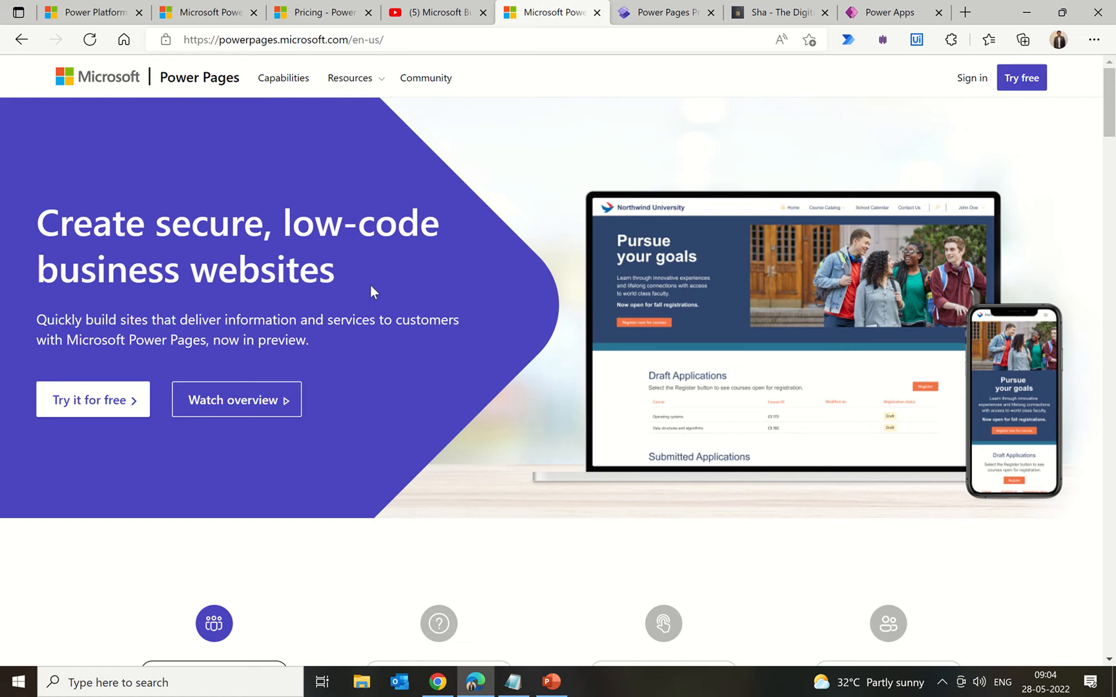
pyautogui.scroll(-8, 371, 287)
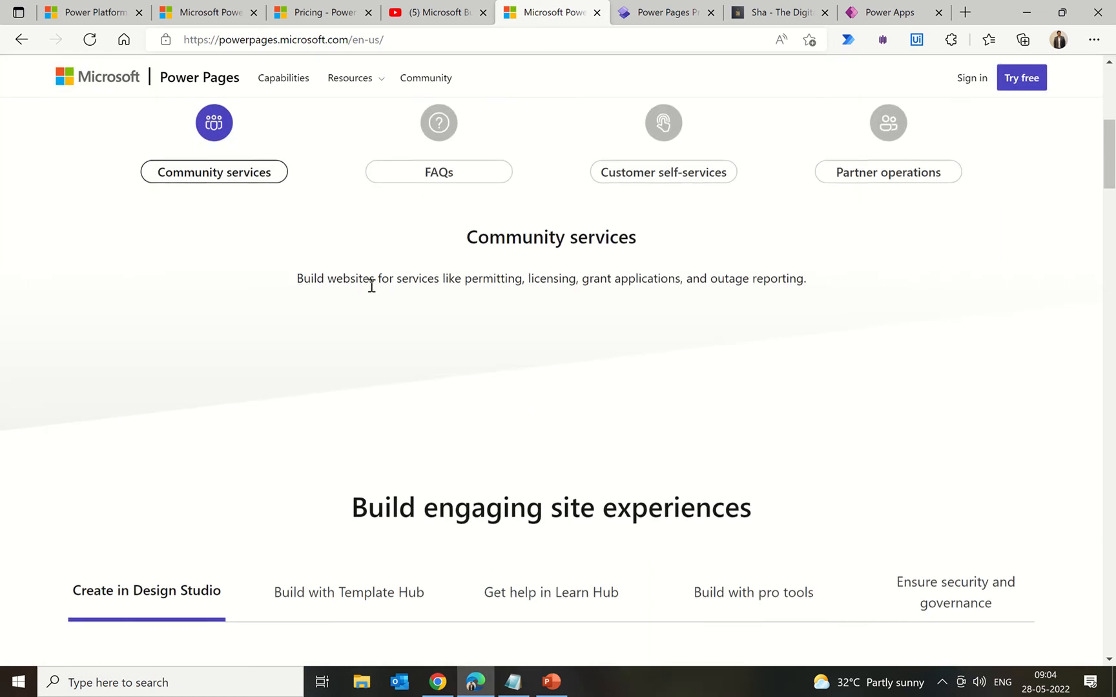
pyautogui.scroll(7, 372, 286)
pyautogui.scroll(1, 371, 288)
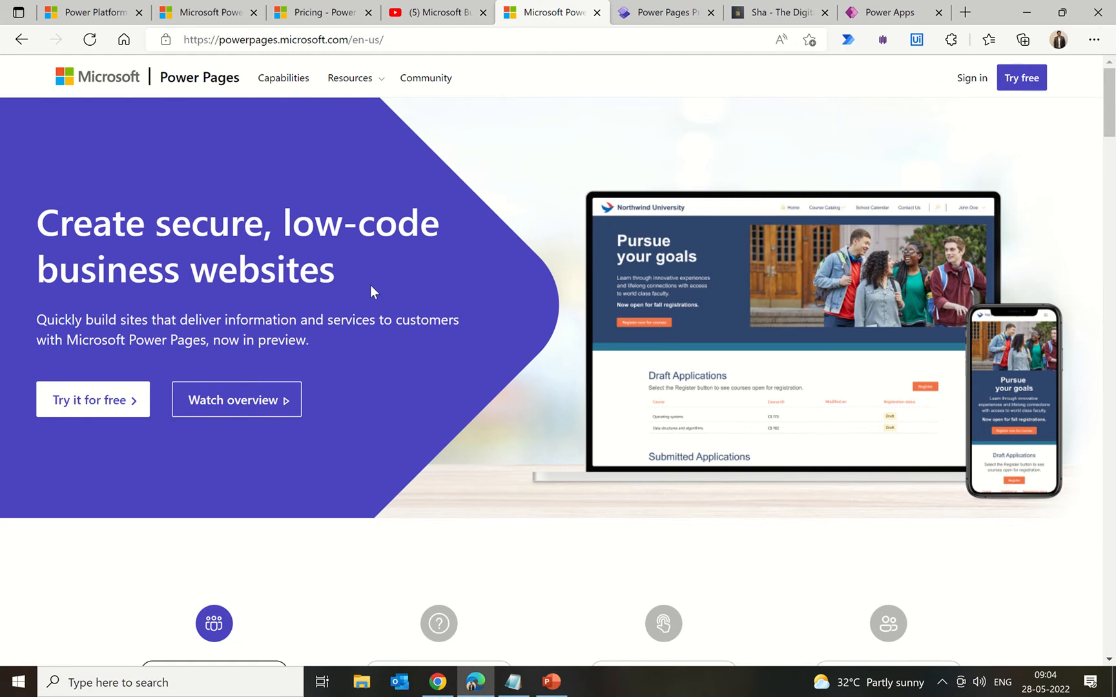
pyautogui.scroll(-5, 370, 289)
pyautogui.scroll(4, 371, 290)
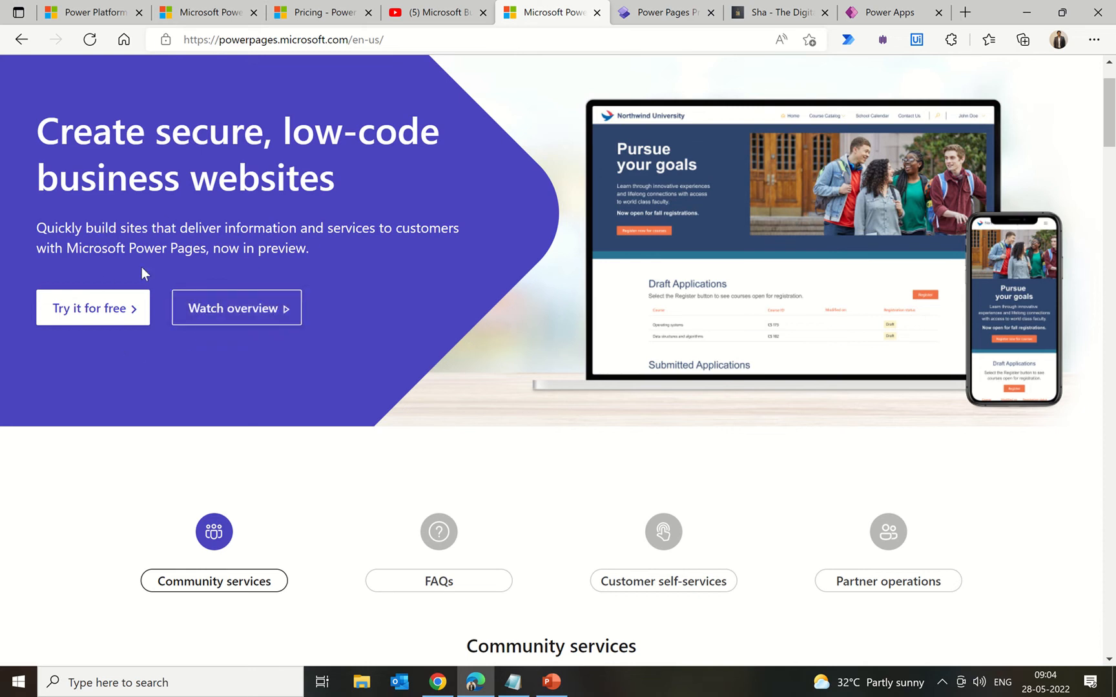
pyautogui.click(105, 312)
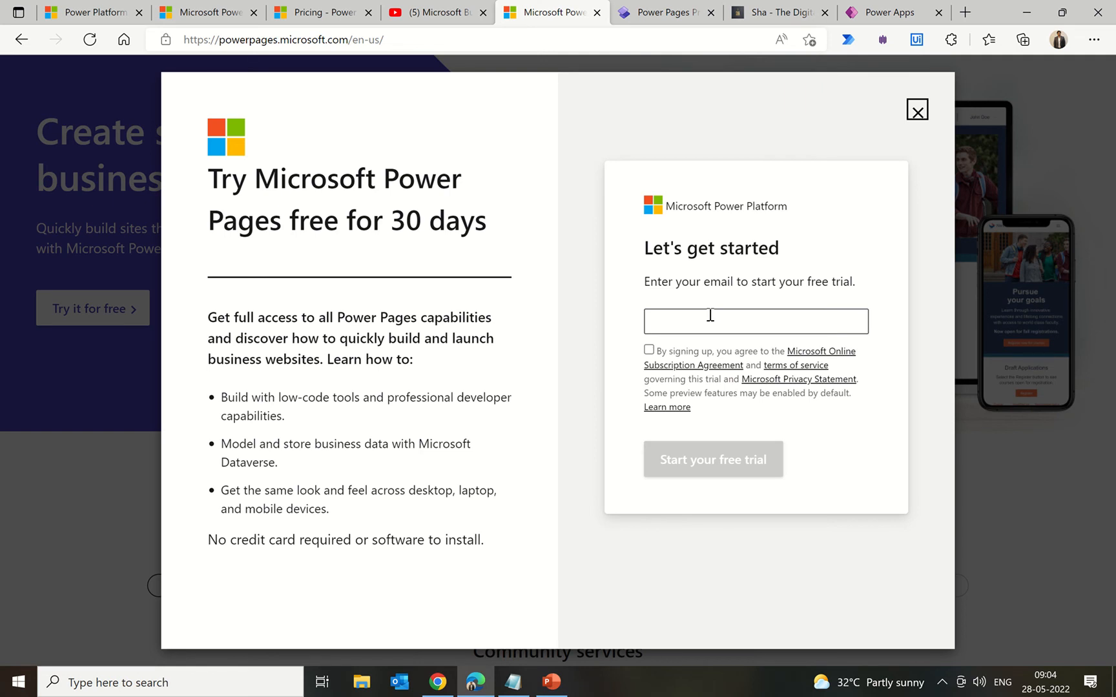
pyautogui.click(916, 115)
# Step: Cycle through Template Hub, Learn Hub and pro tools, ending on Ensure security and governance
pyautogui.scroll(-10, 418, 440)
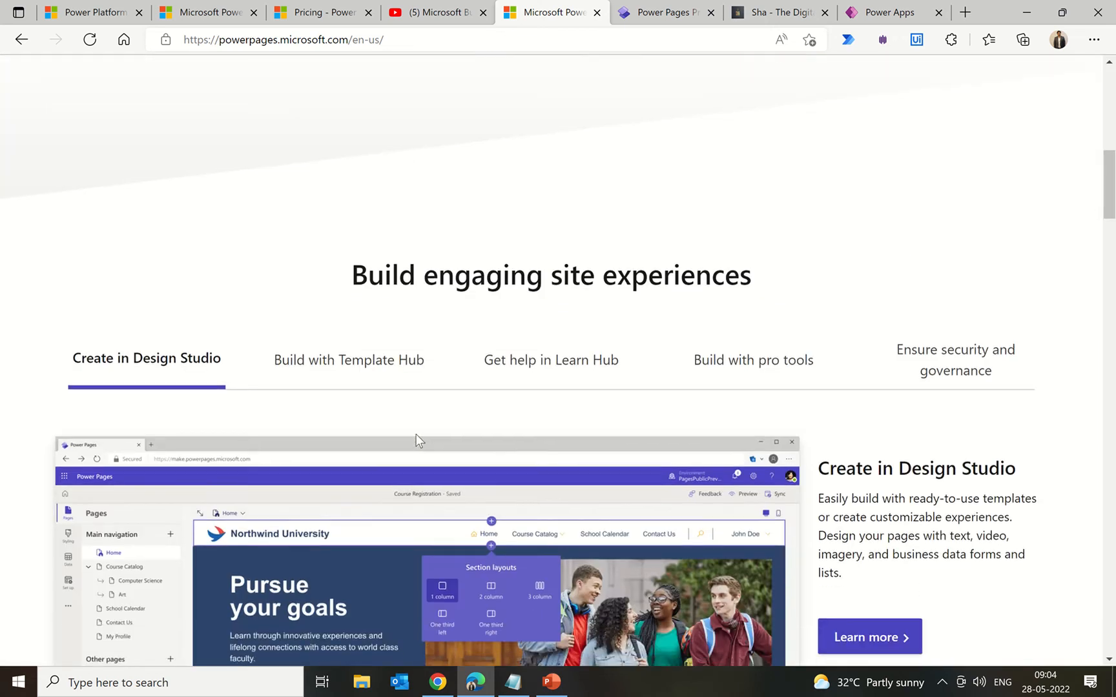
pyautogui.scroll(1, 417, 439)
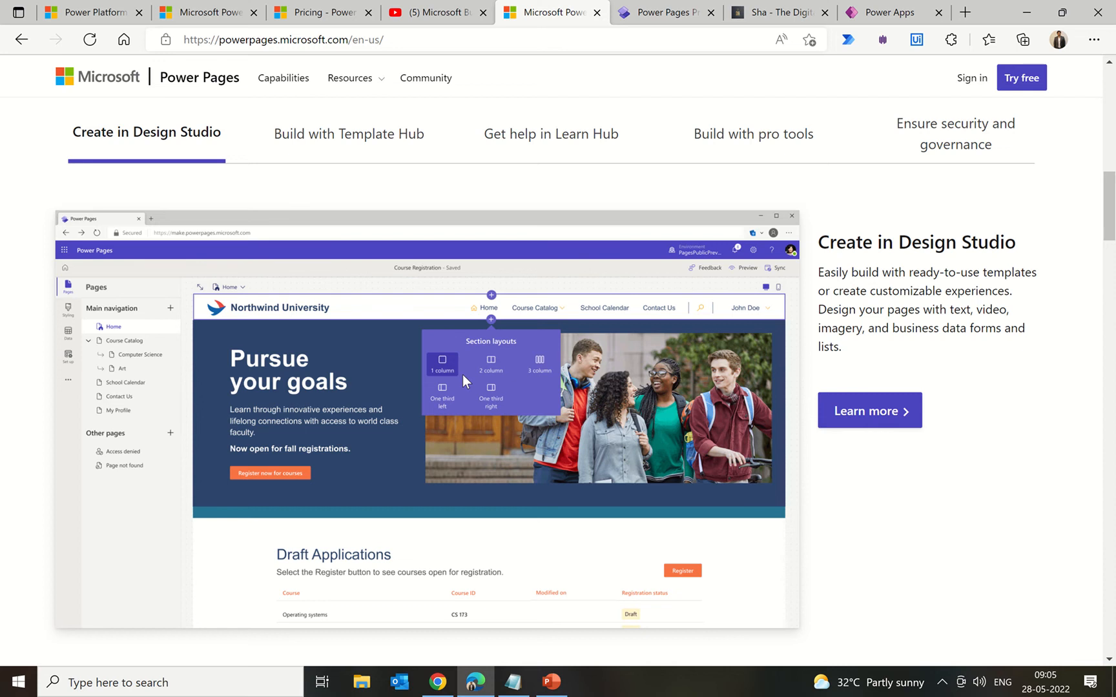
pyautogui.click(339, 148)
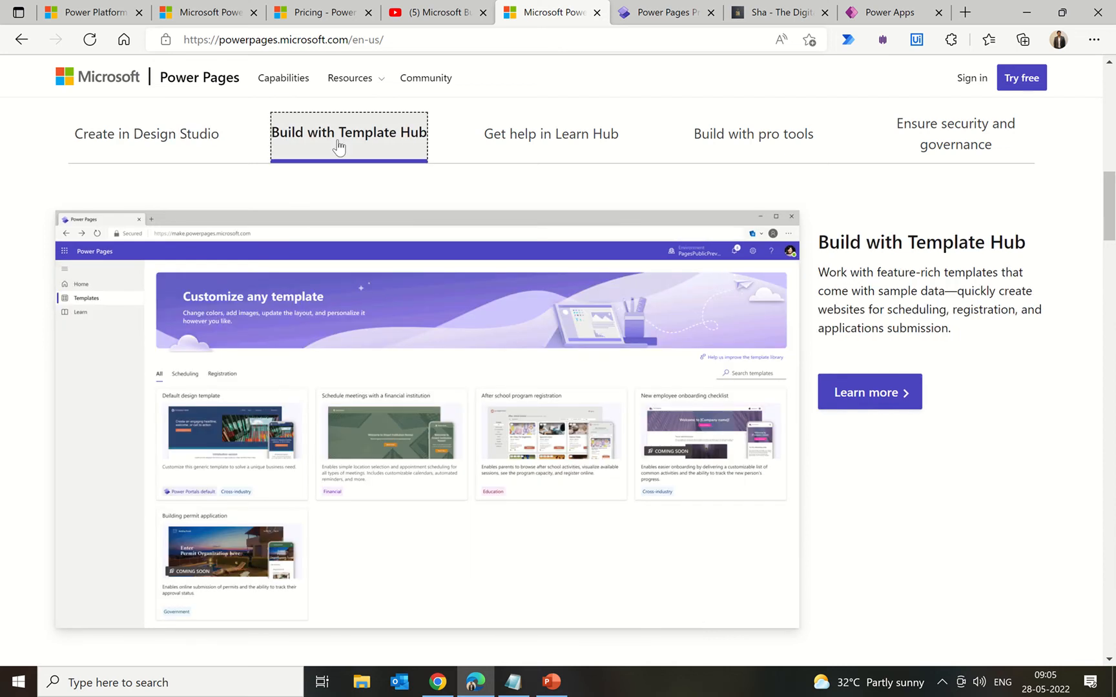
pyautogui.click(508, 137)
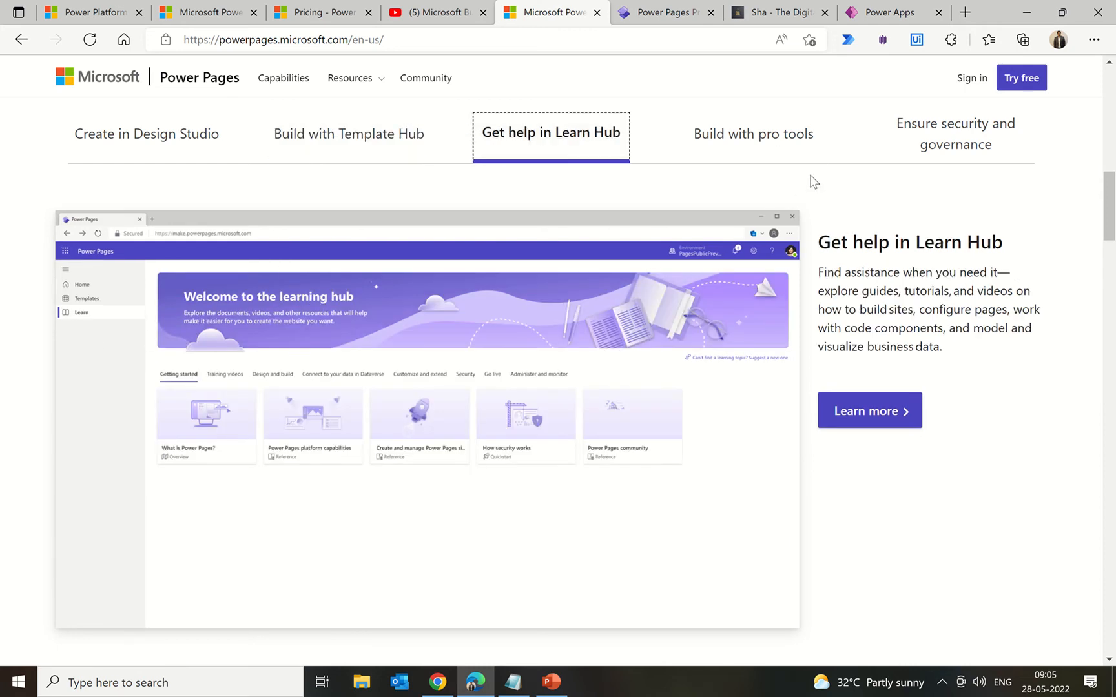
pyautogui.click(770, 151)
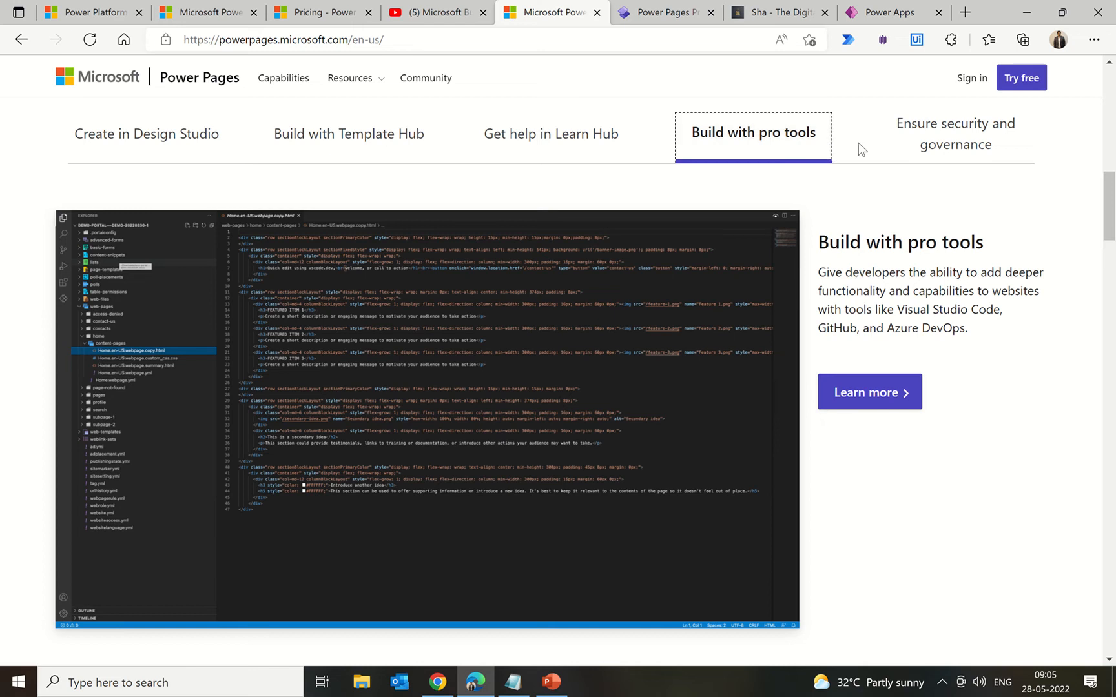
pyautogui.click(886, 148)
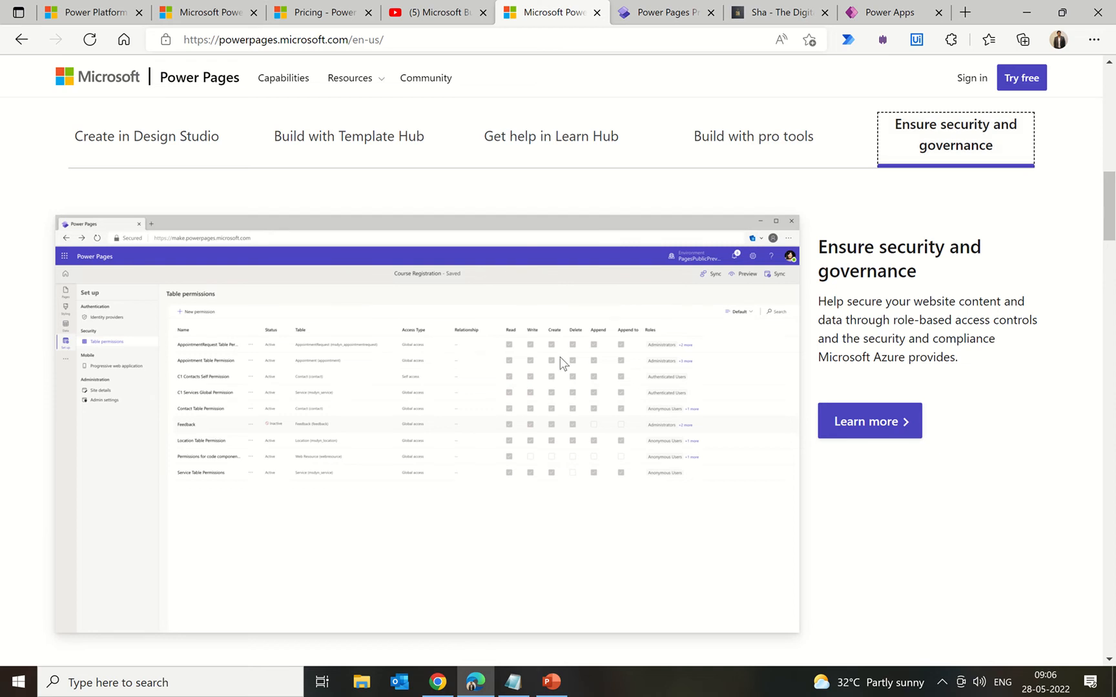
# Step: Advance the data features carousel to the Collect data and Set role-based permissions cards
pyautogui.scroll(-7, 546, 369)
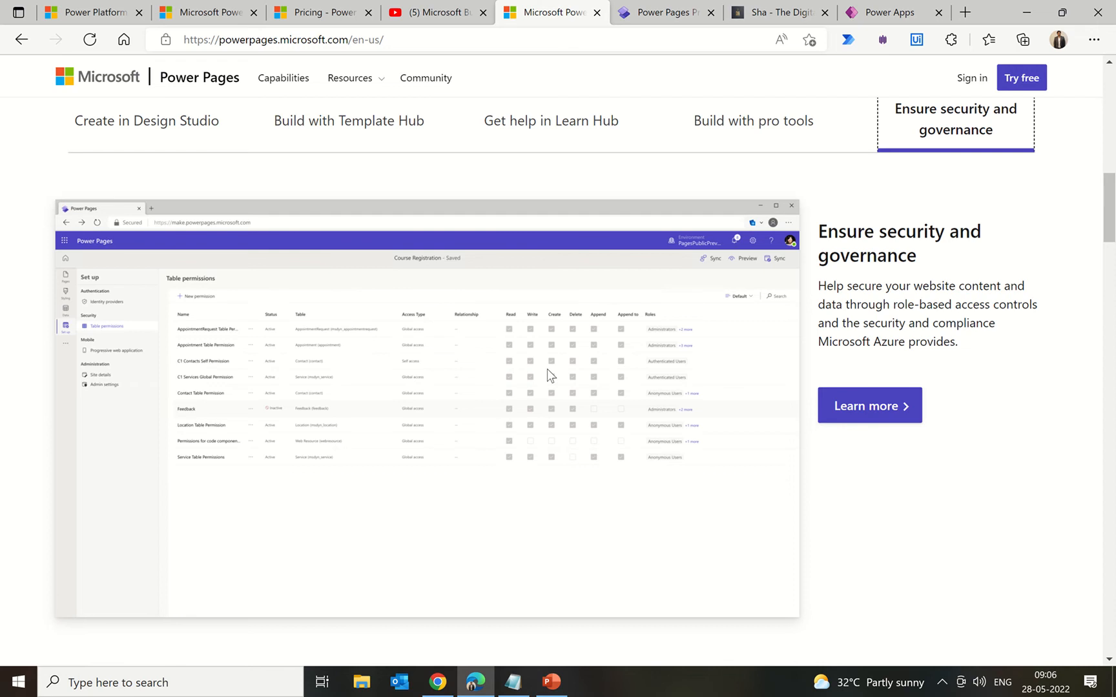
pyautogui.scroll(-3, 547, 369)
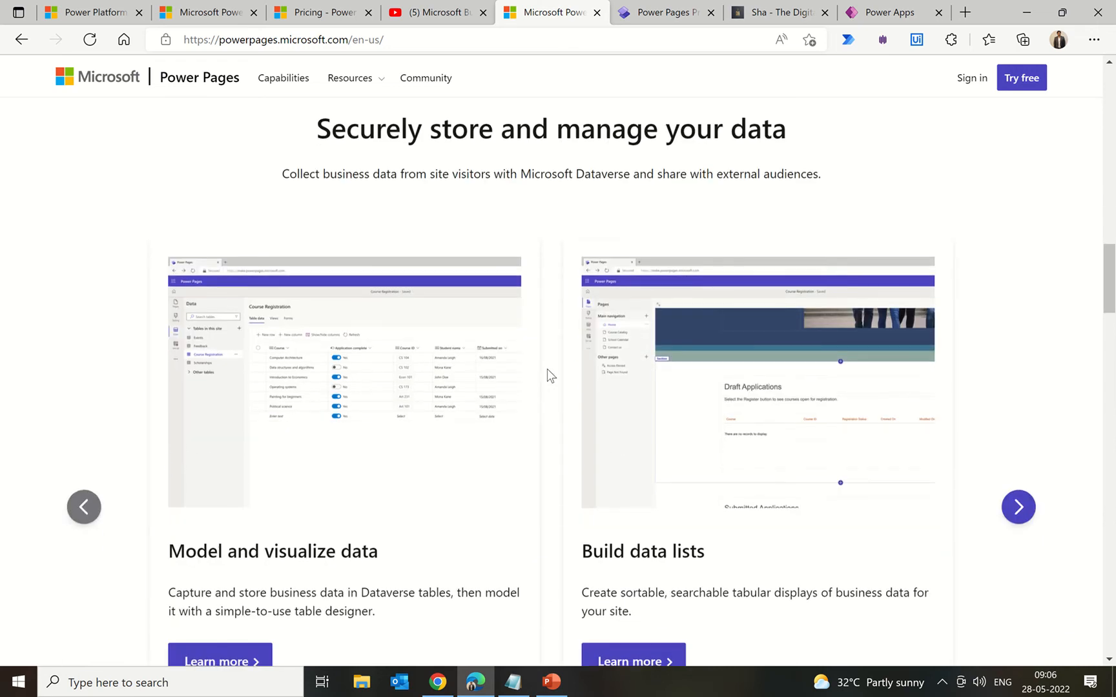
pyautogui.scroll(-2, 546, 368)
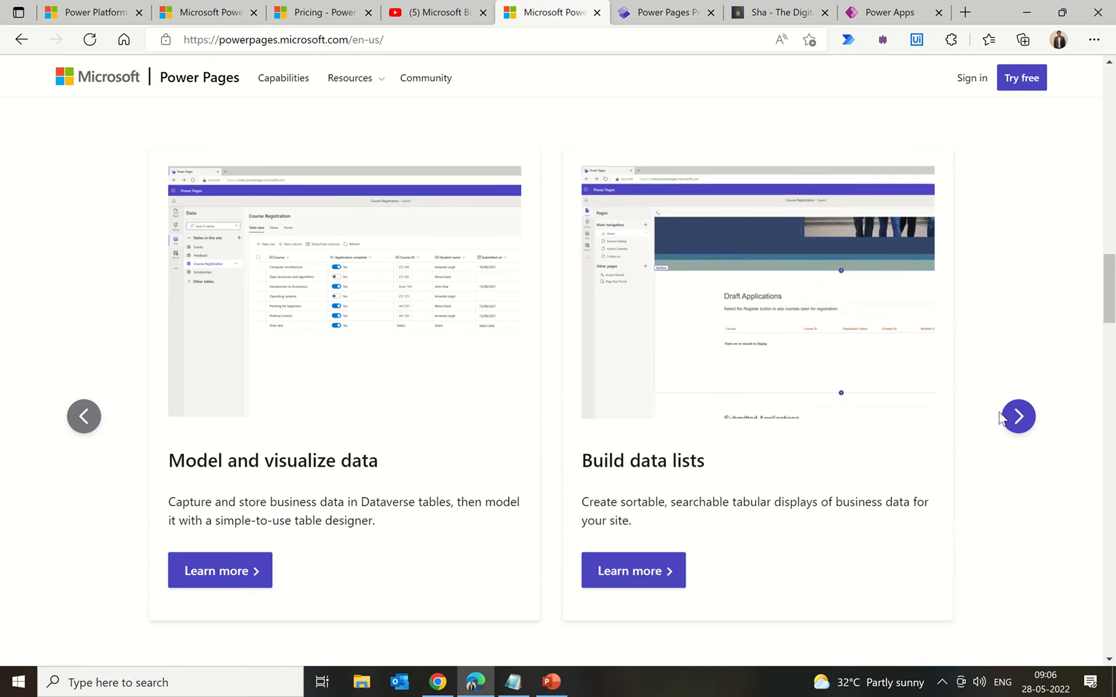
pyautogui.click(1018, 416)
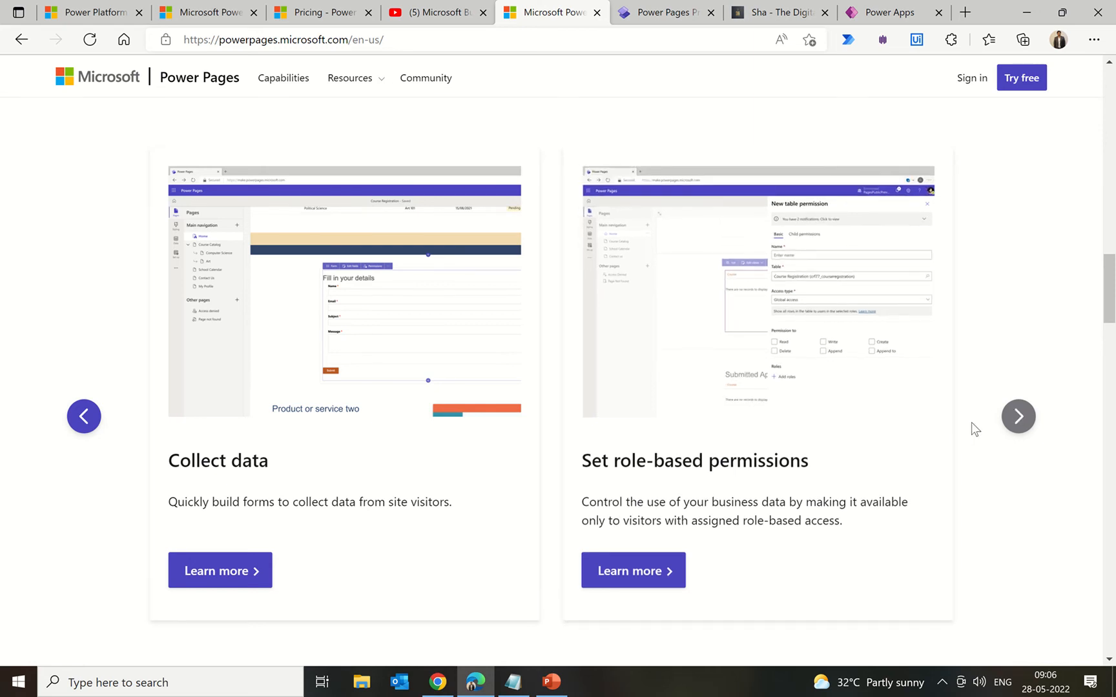
pyautogui.scroll(-10, 971, 422)
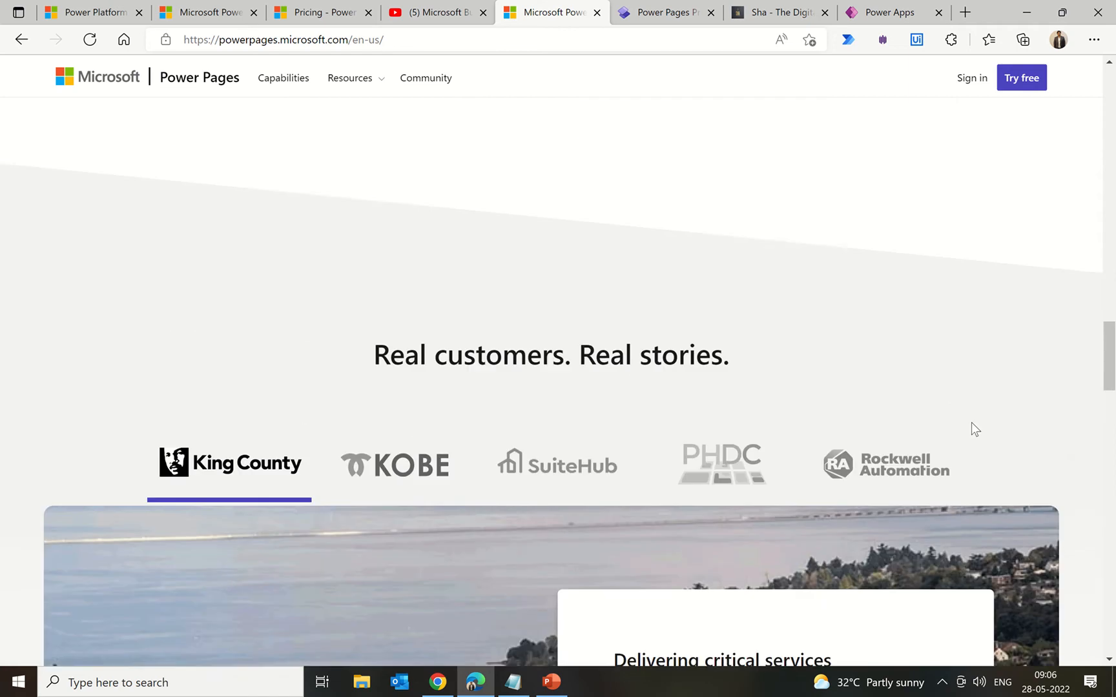
pyautogui.scroll(-3, 971, 422)
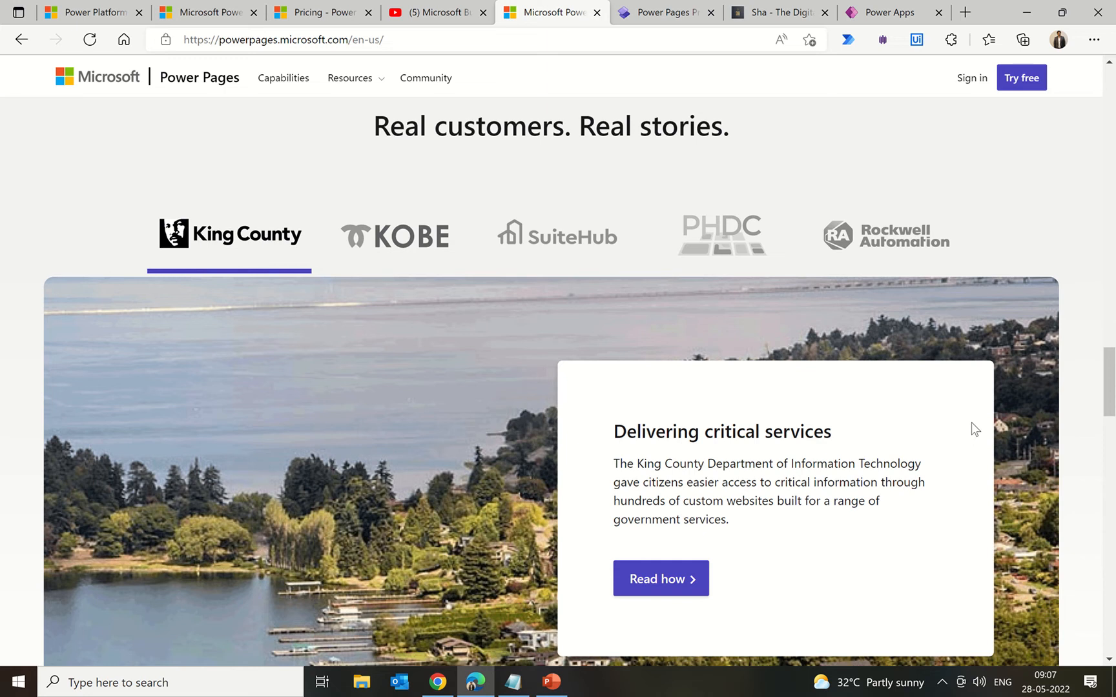
pyautogui.scroll(-6, 971, 421)
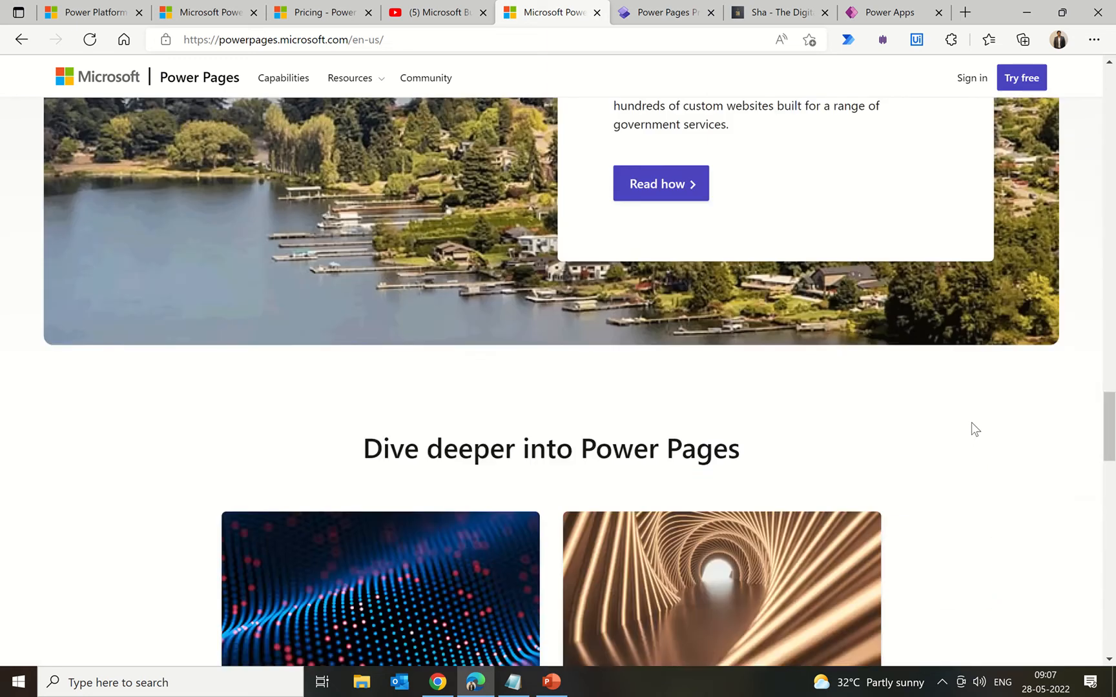
pyautogui.scroll(4, 971, 422)
pyautogui.scroll(2, 971, 424)
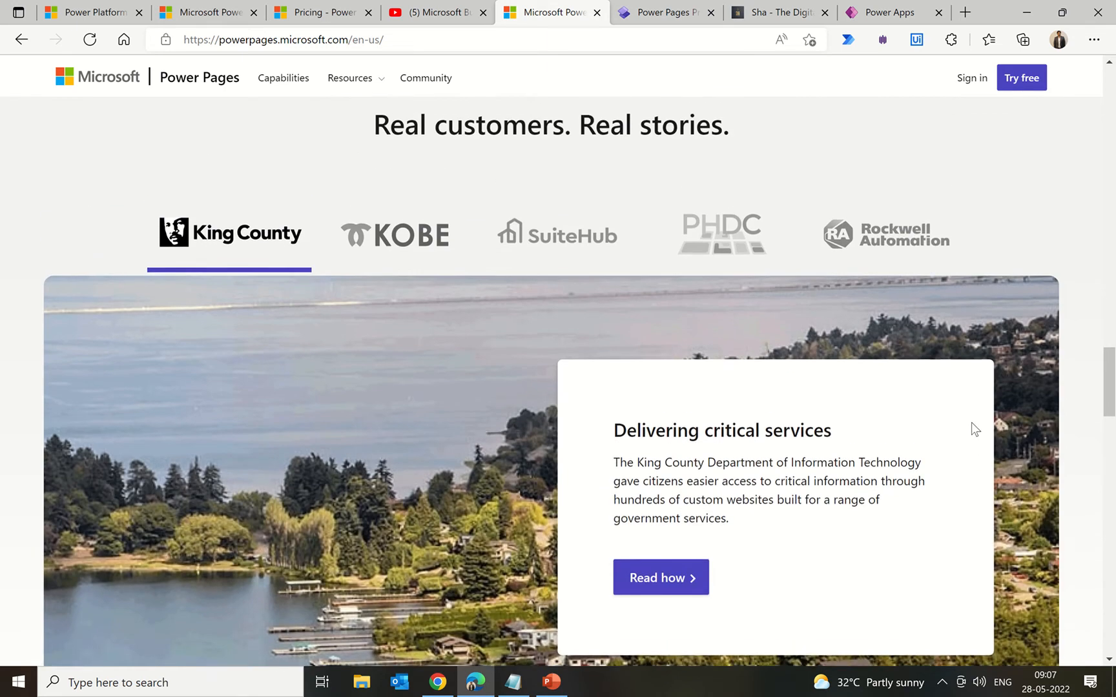
pyautogui.scroll(-9, 971, 424)
pyautogui.scroll(-10, 971, 421)
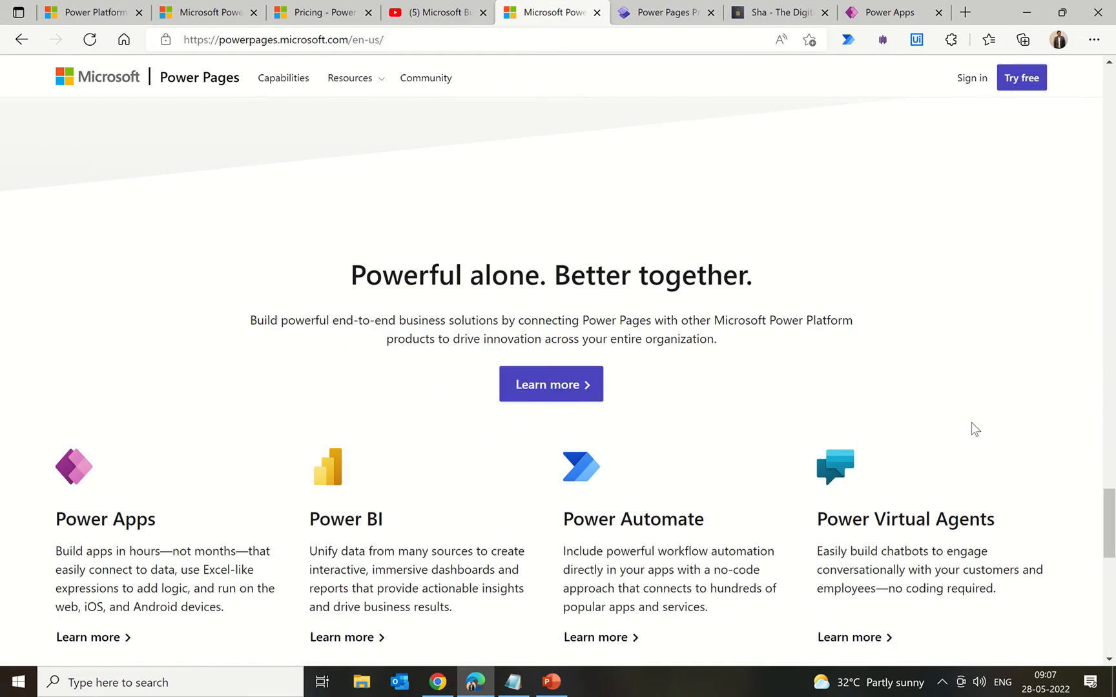
pyautogui.scroll(2, 971, 423)
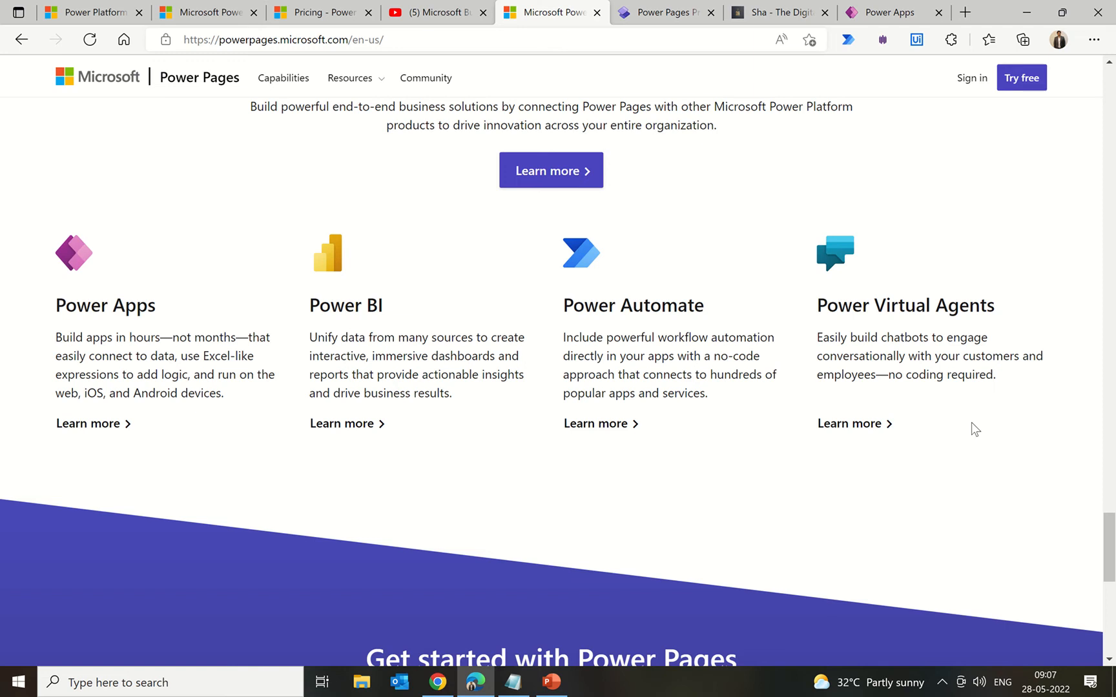
pyautogui.scroll(-5, 971, 421)
pyautogui.scroll(15, 970, 422)
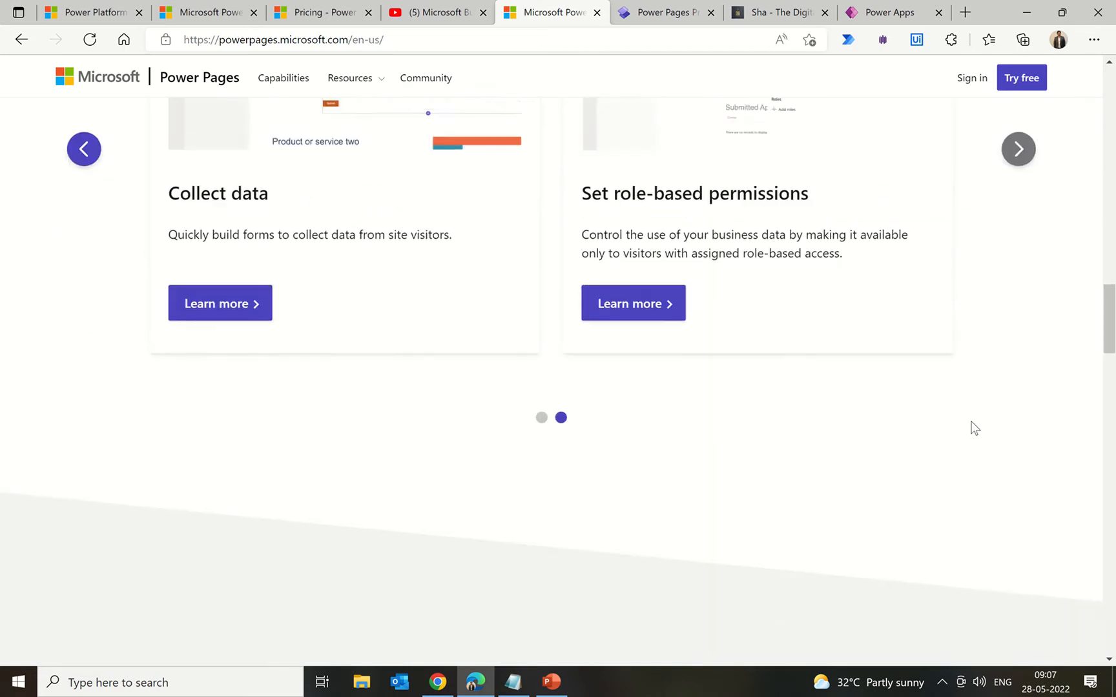
pyautogui.scroll(10, 974, 428)
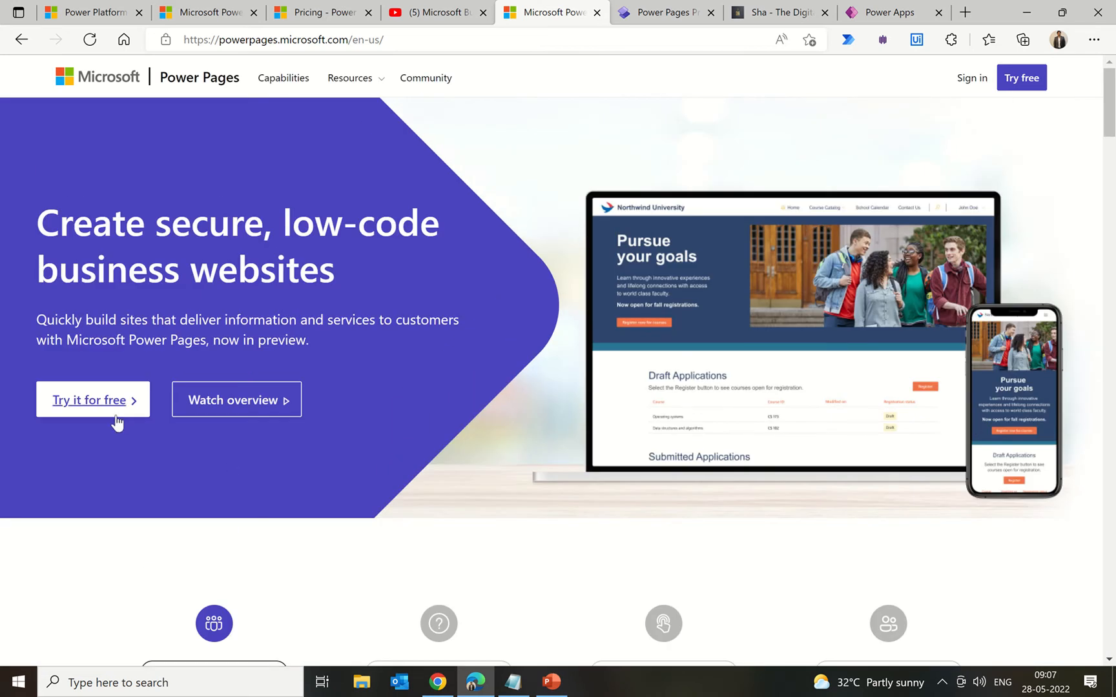
pyautogui.click(116, 423)
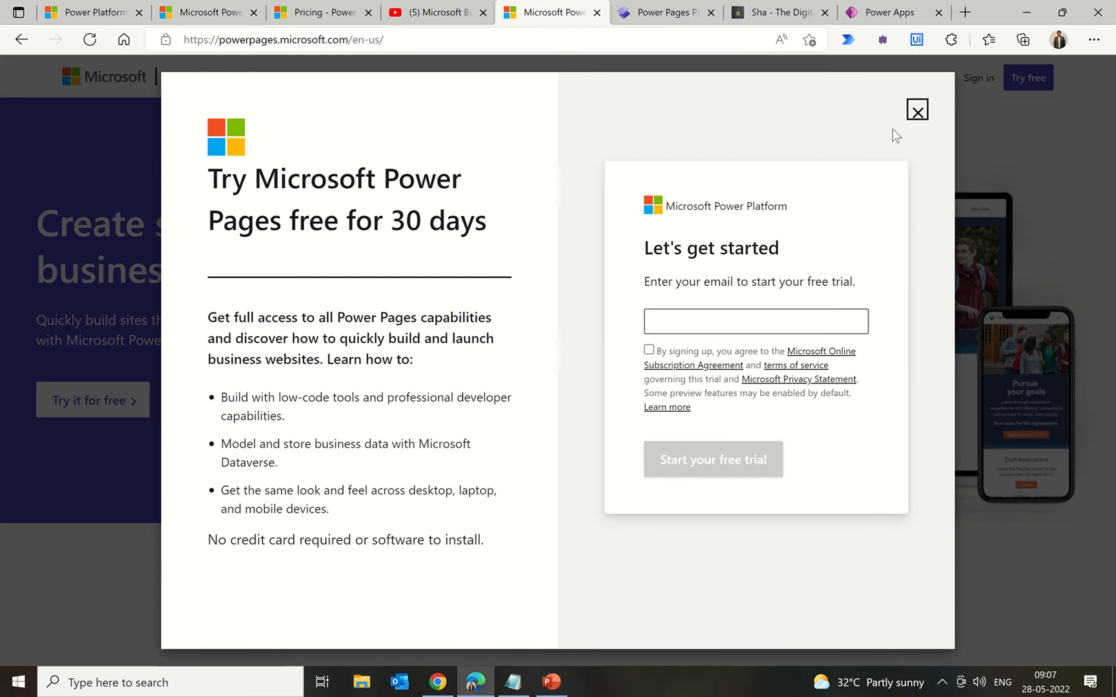
pyautogui.click(917, 110)
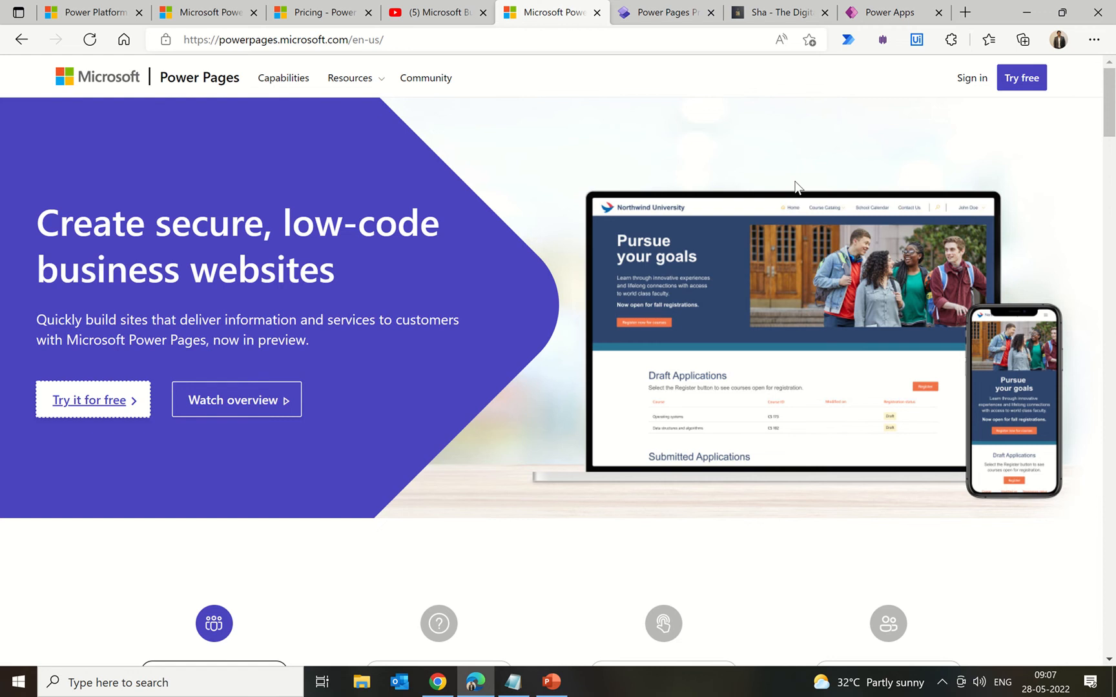
# Step: Sign in to the Power Pages maker home showing the Pages Demo site
pyautogui.click(969, 80)
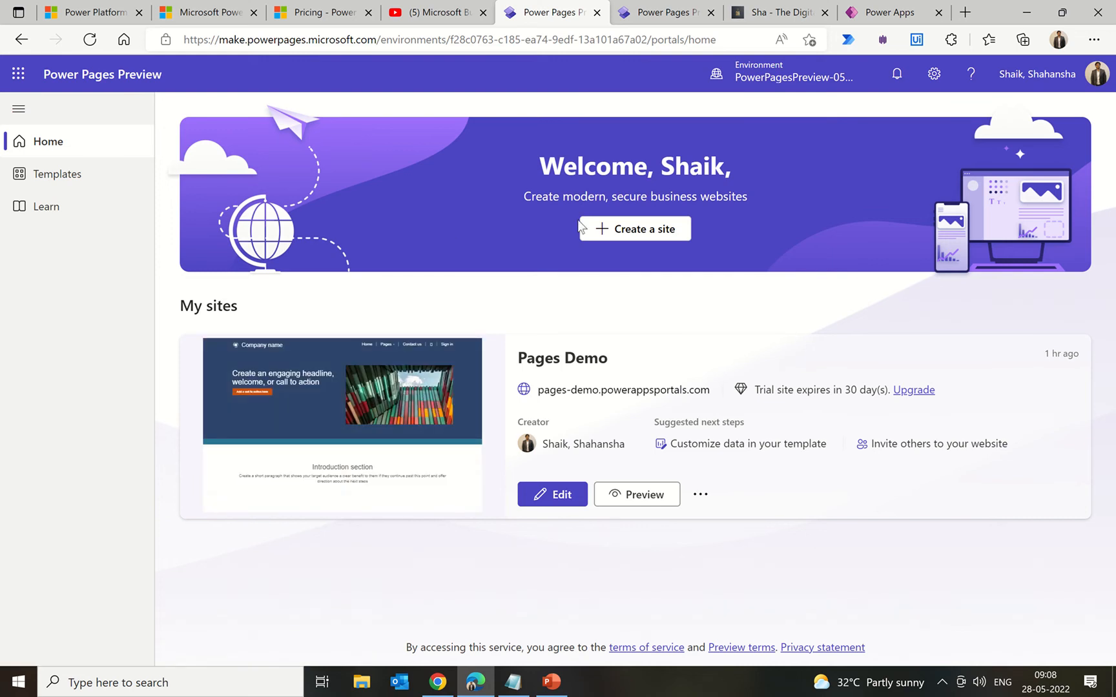
# Step: Start a new site, preview the Default design template, and keep it selected
pyautogui.click(633, 235)
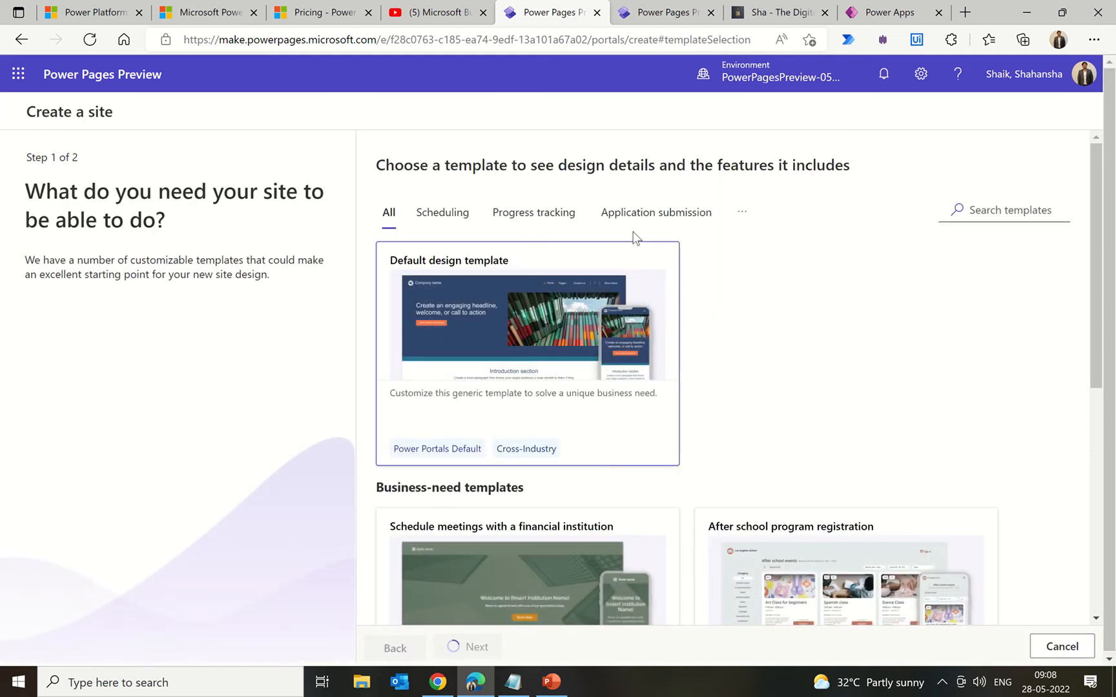
pyautogui.scroll(-5, 806, 330)
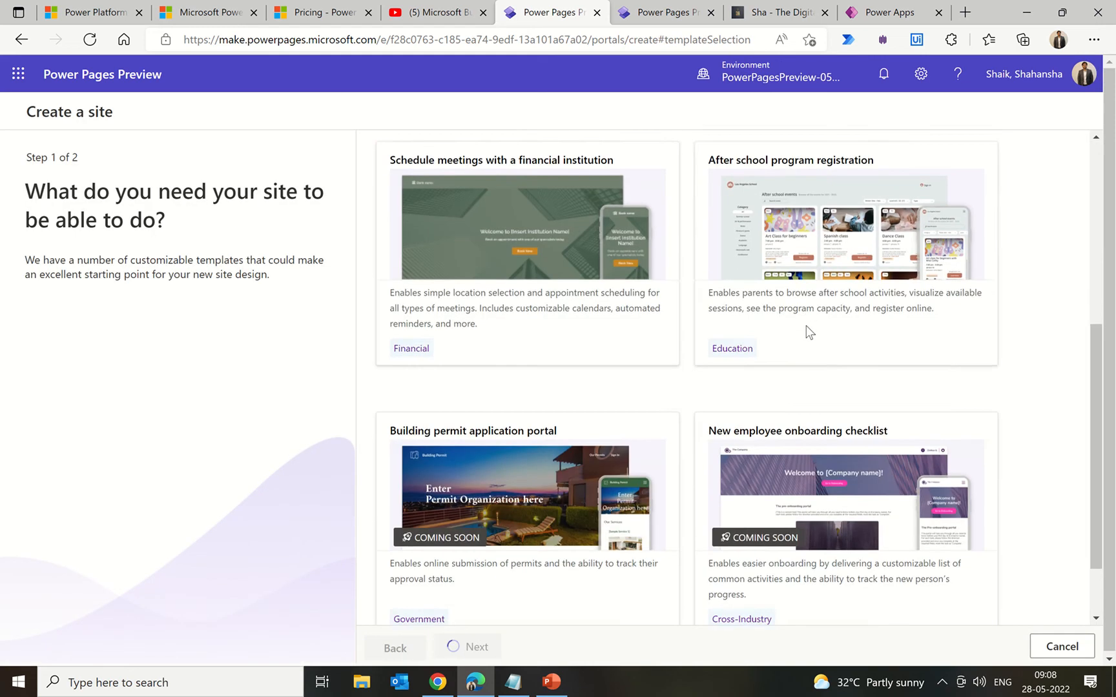
pyautogui.scroll(5, 805, 325)
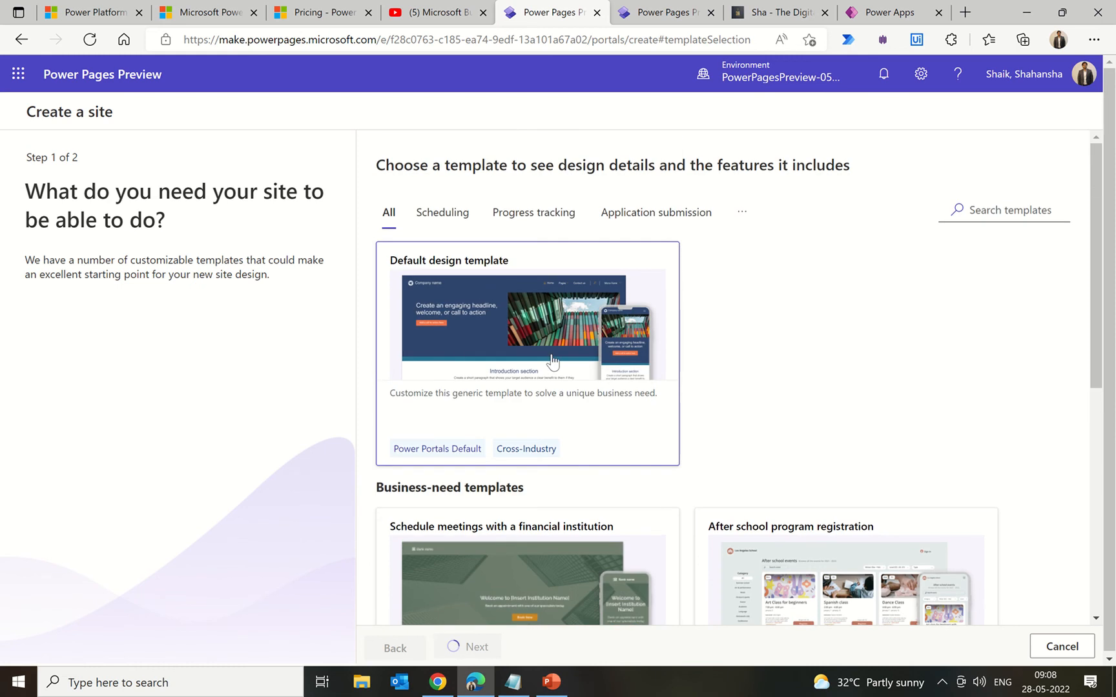
pyautogui.click(552, 362)
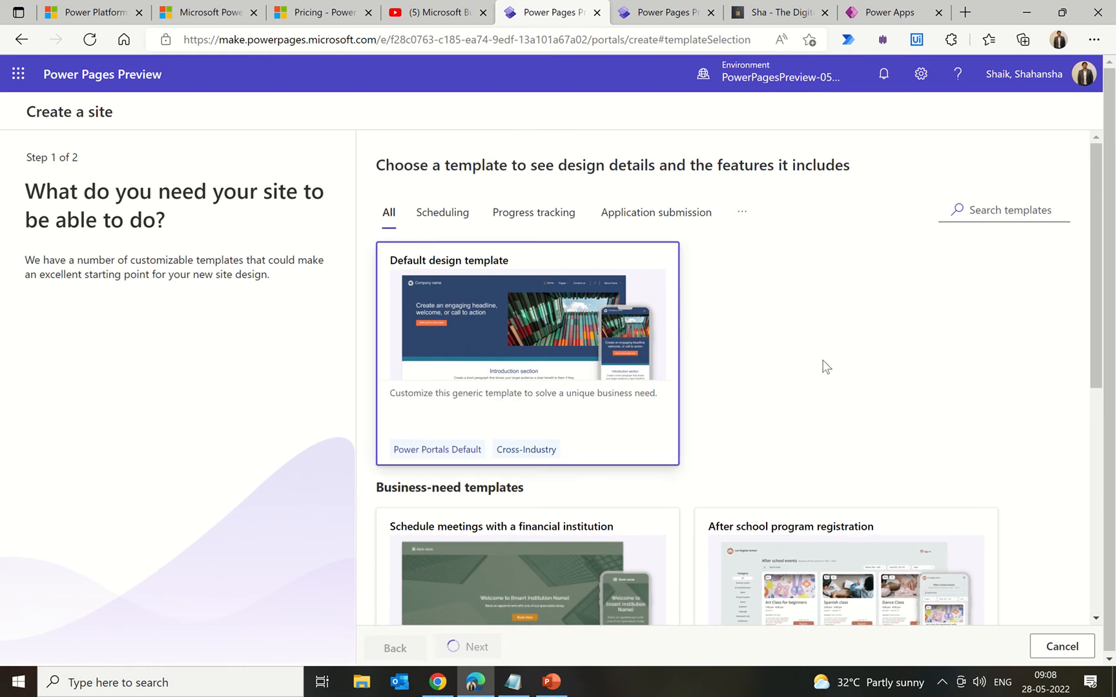
pyautogui.scroll(-6, 823, 366)
pyautogui.scroll(6, 822, 366)
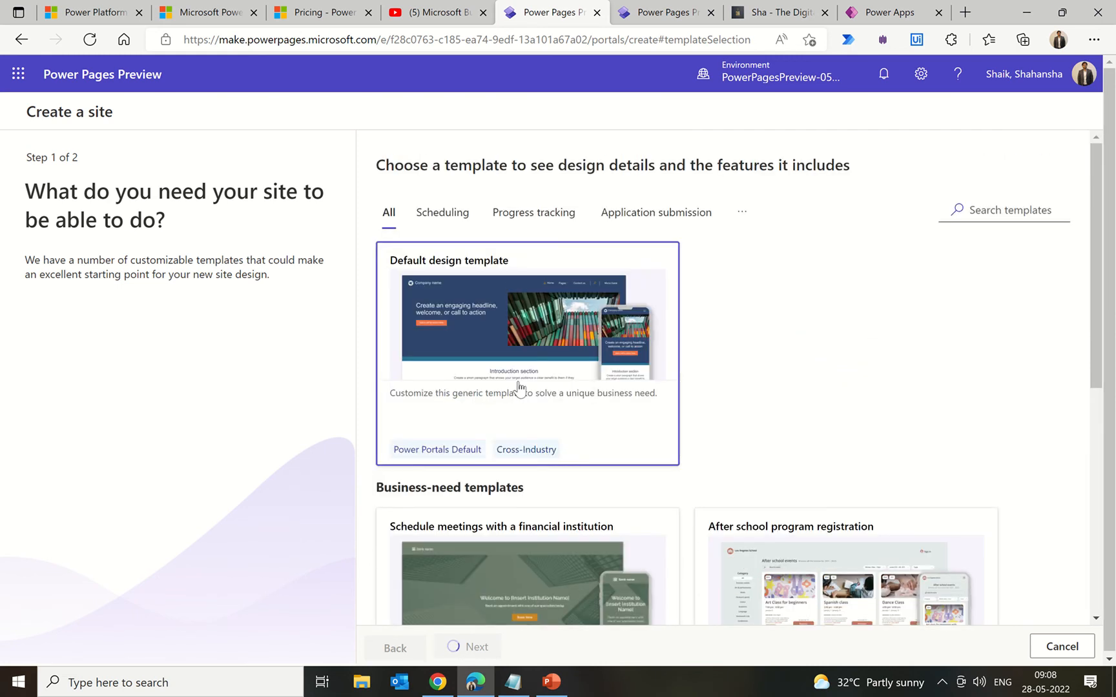
pyautogui.click(518, 382)
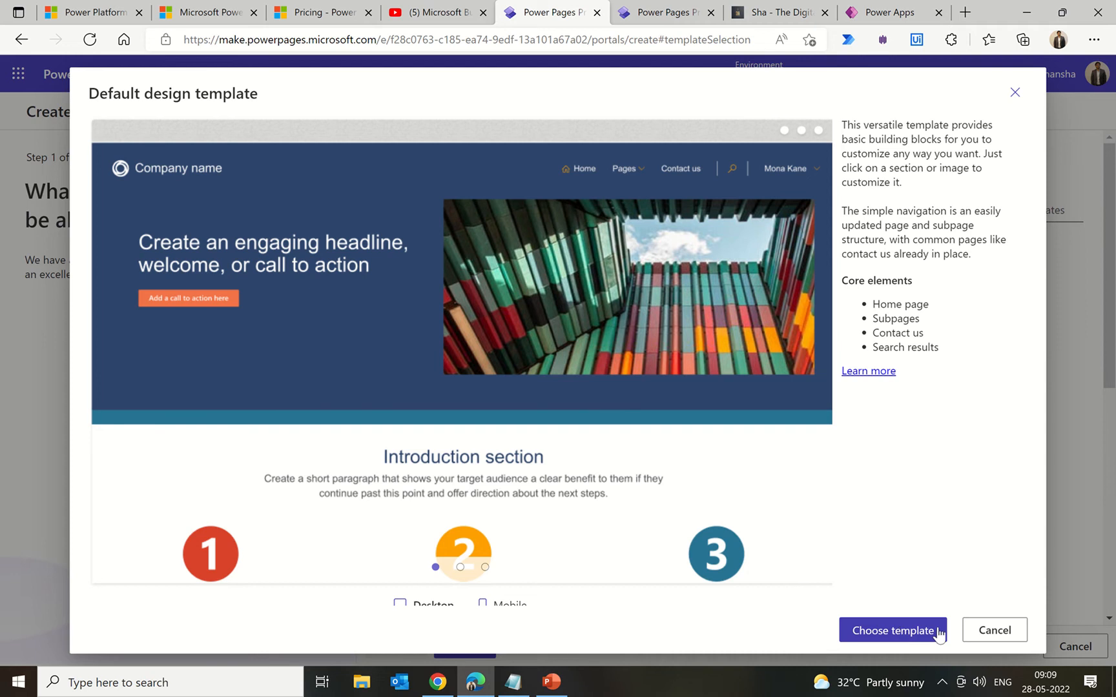
pyautogui.click(994, 630)
pyautogui.scroll(-3, 878, 491)
pyautogui.scroll(-4, 861, 472)
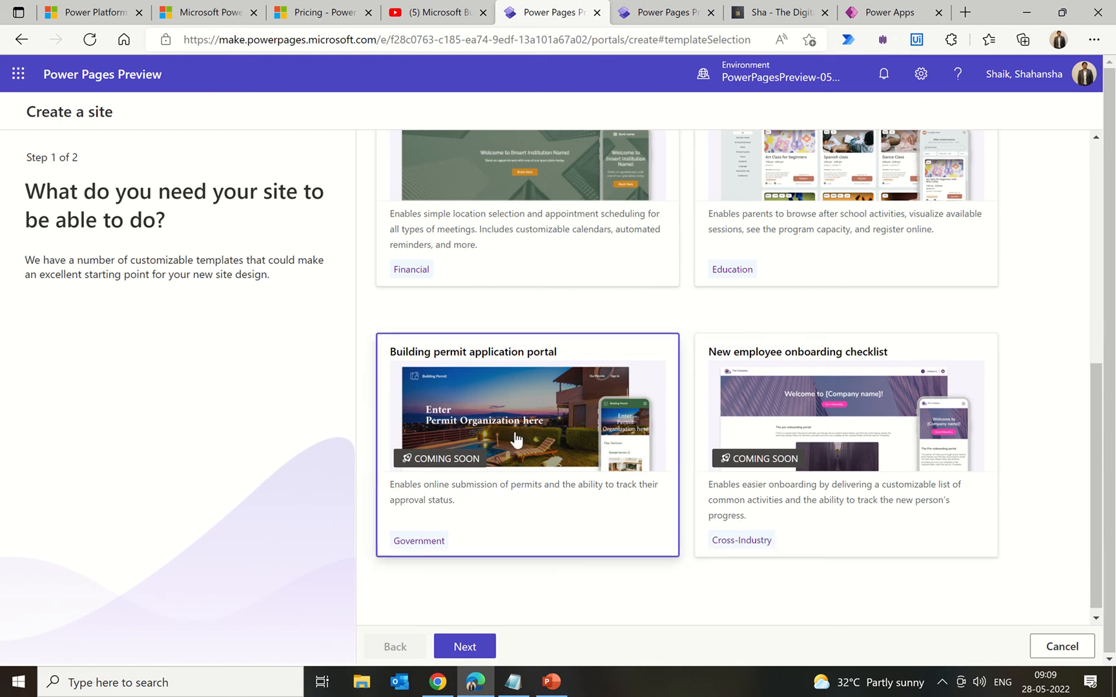
# Step: Name the new site 'Sample Pages' with web address 'sample-pages' and create it
pyautogui.scroll(5, 736, 452)
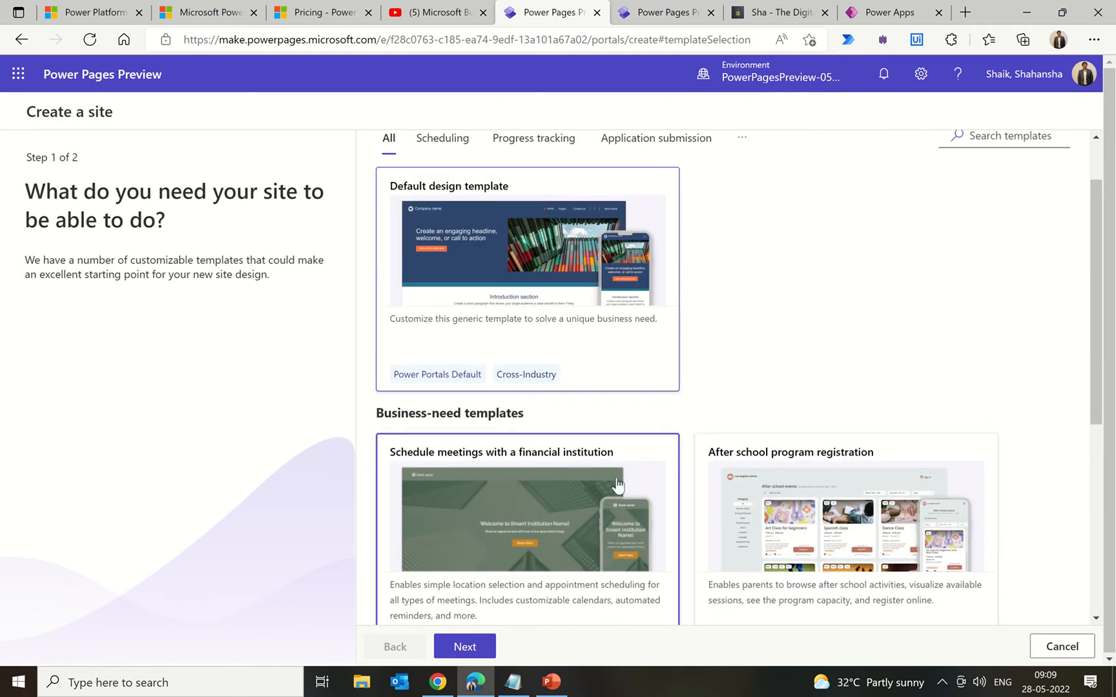
pyautogui.click(465, 646)
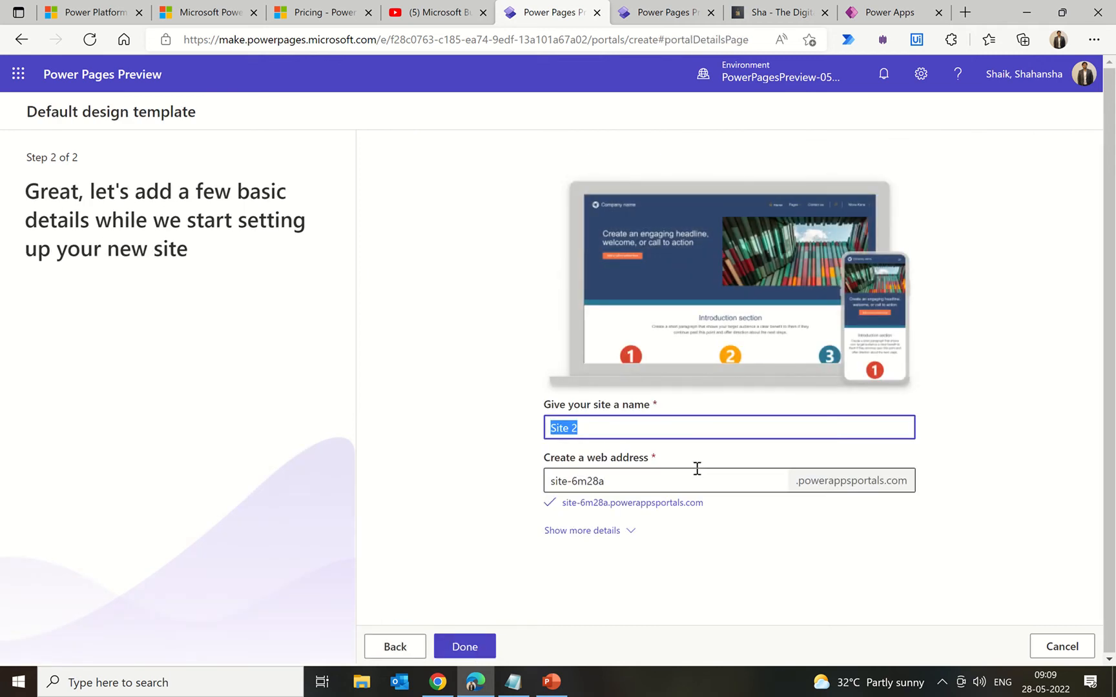
pyautogui.write('Sample Pages')
pyautogui.moveTo(637, 483); pyautogui.dragTo(478, 483)
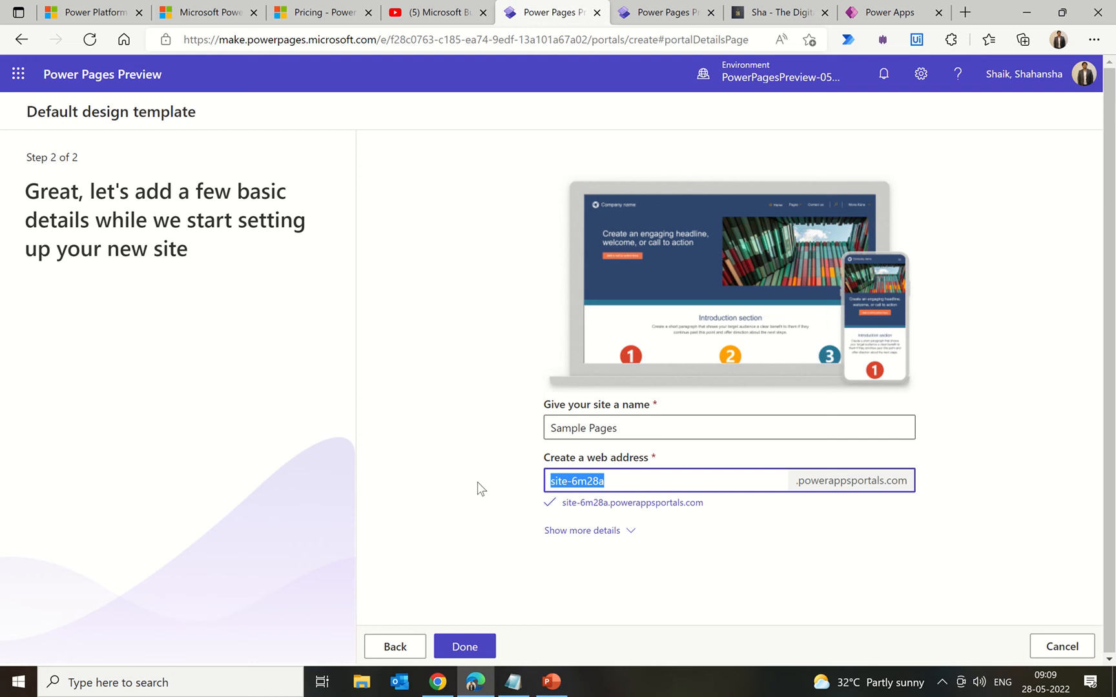
pyautogui.write('sample-')
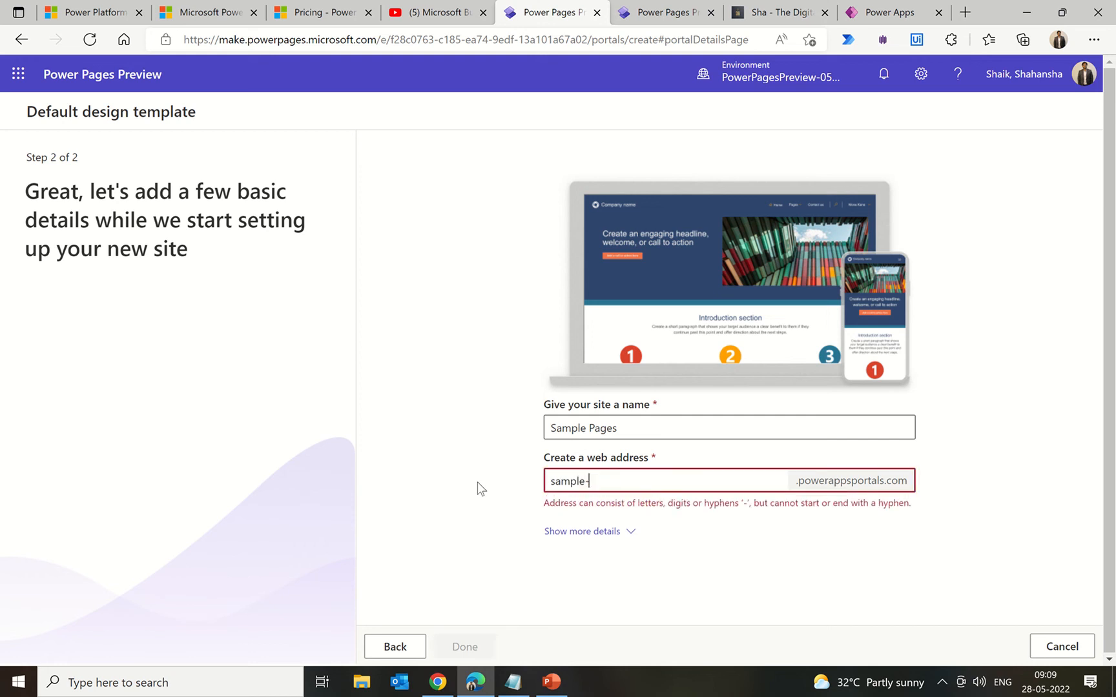
pyautogui.write('pages')
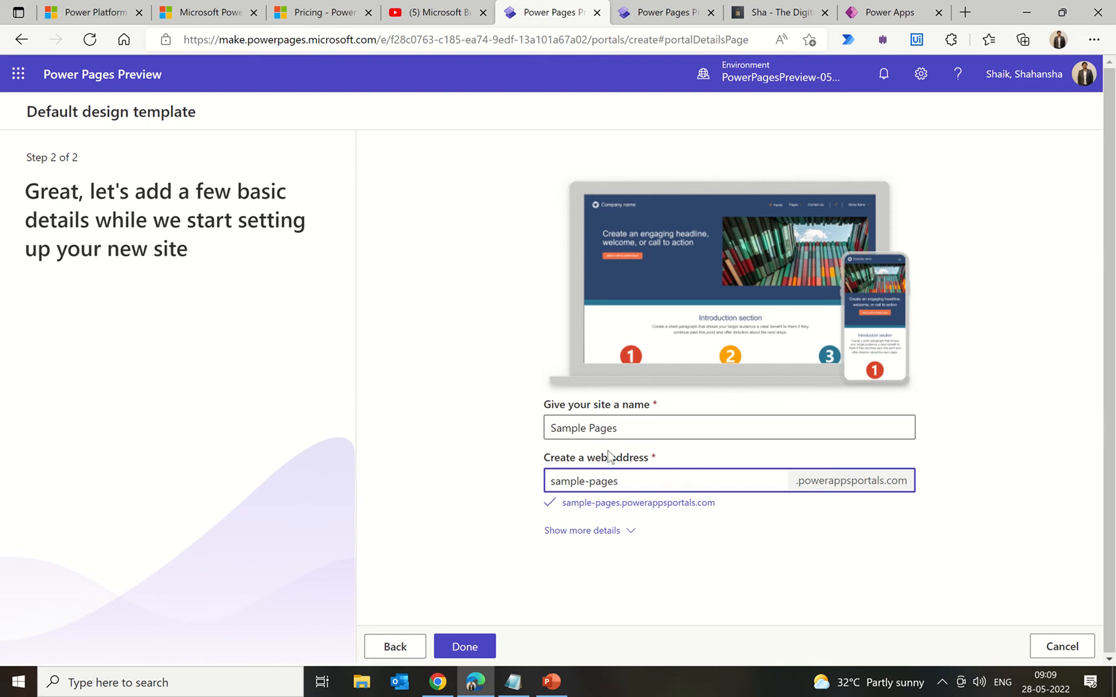
pyautogui.click(467, 648)
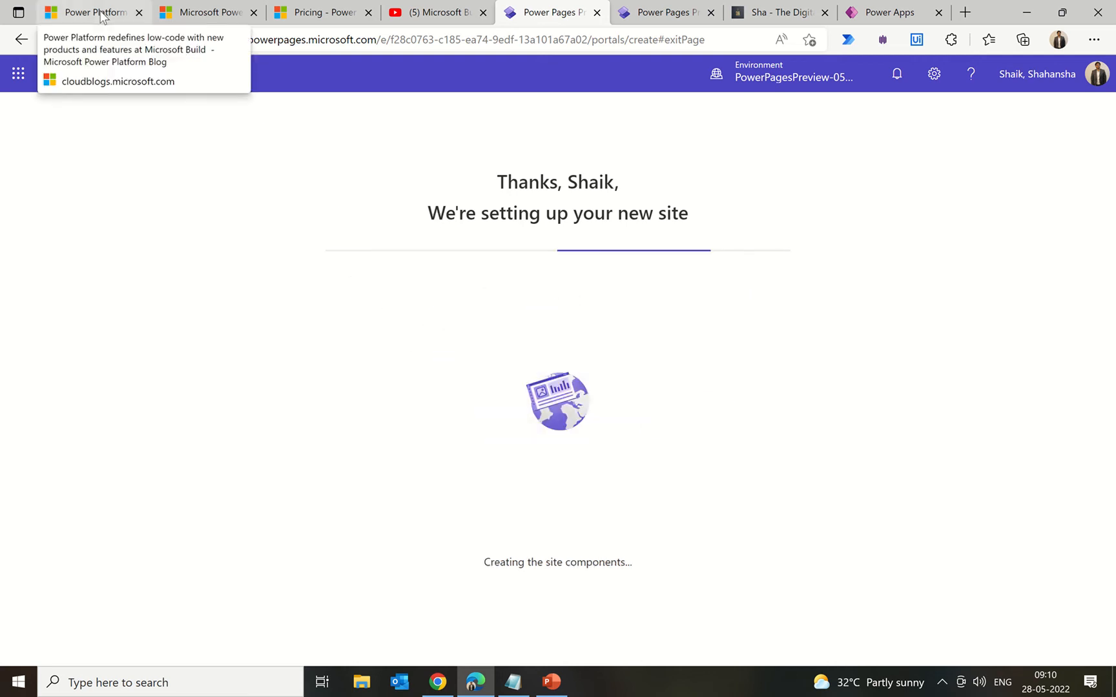
# Step: Leave the site provisioning and switch to the Microsoft Power Pages (preview) documentation
pyautogui.click(194, 13)
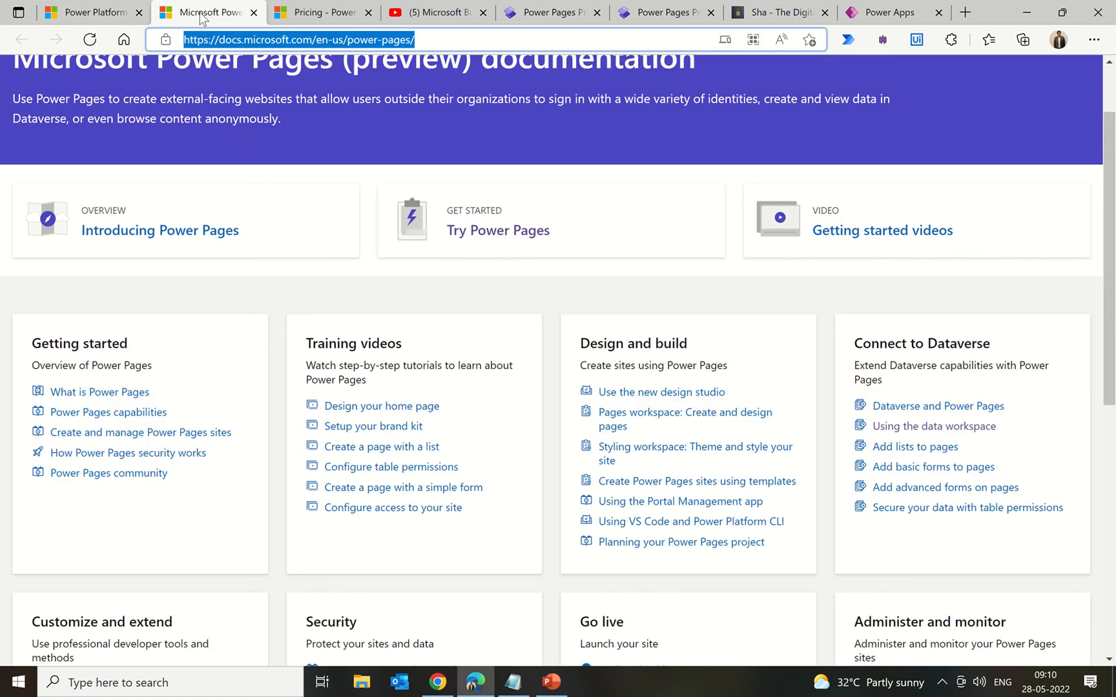
pyautogui.scroll(2, 489, 292)
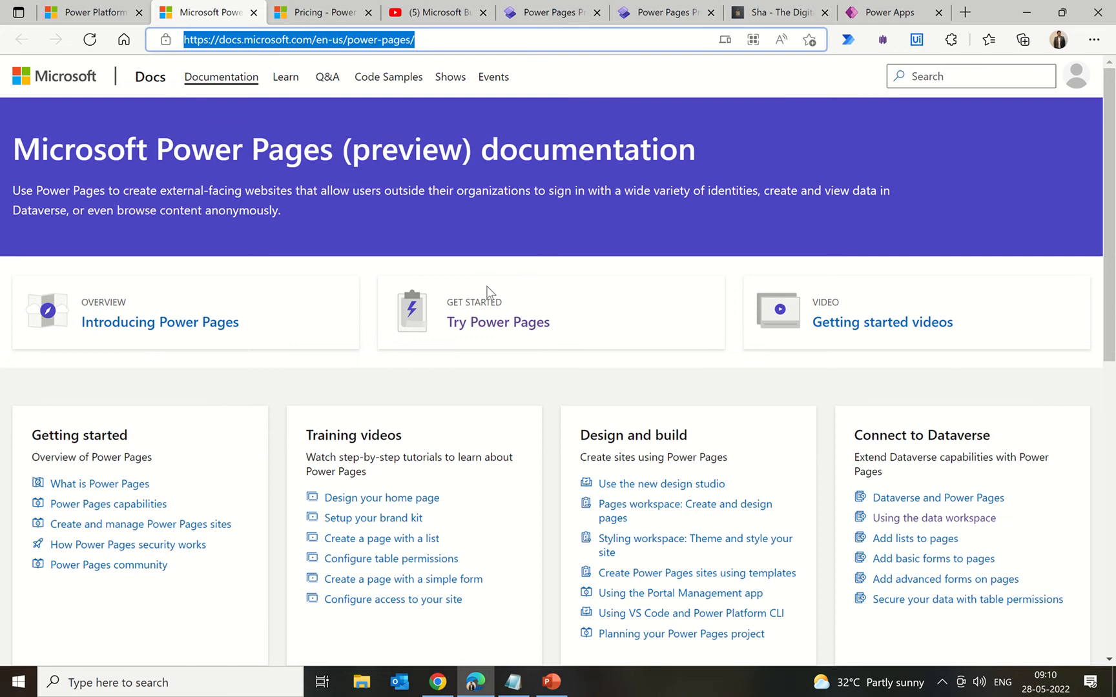
pyautogui.scroll(-4, 489, 292)
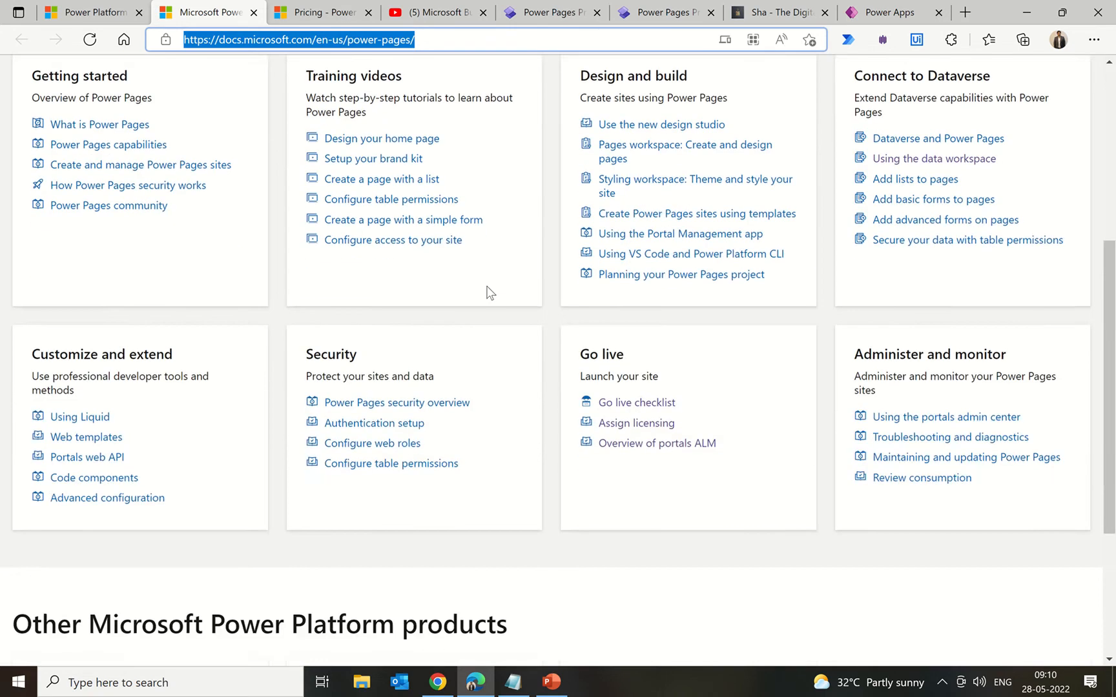
pyautogui.scroll(2, 489, 293)
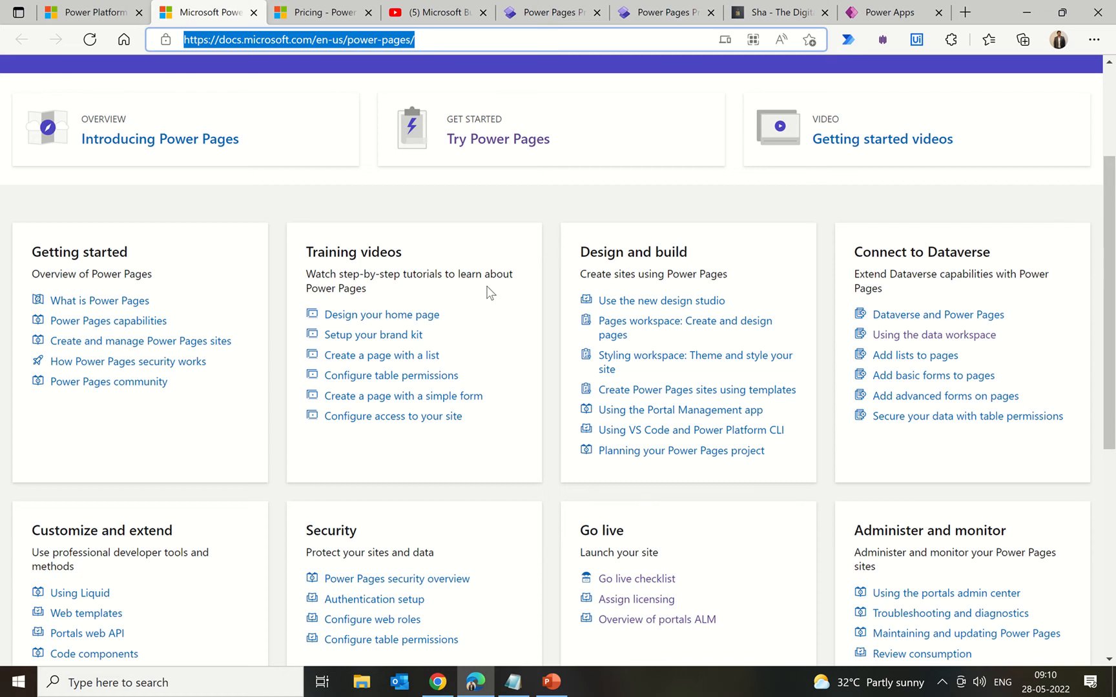
pyautogui.scroll(-2, 489, 294)
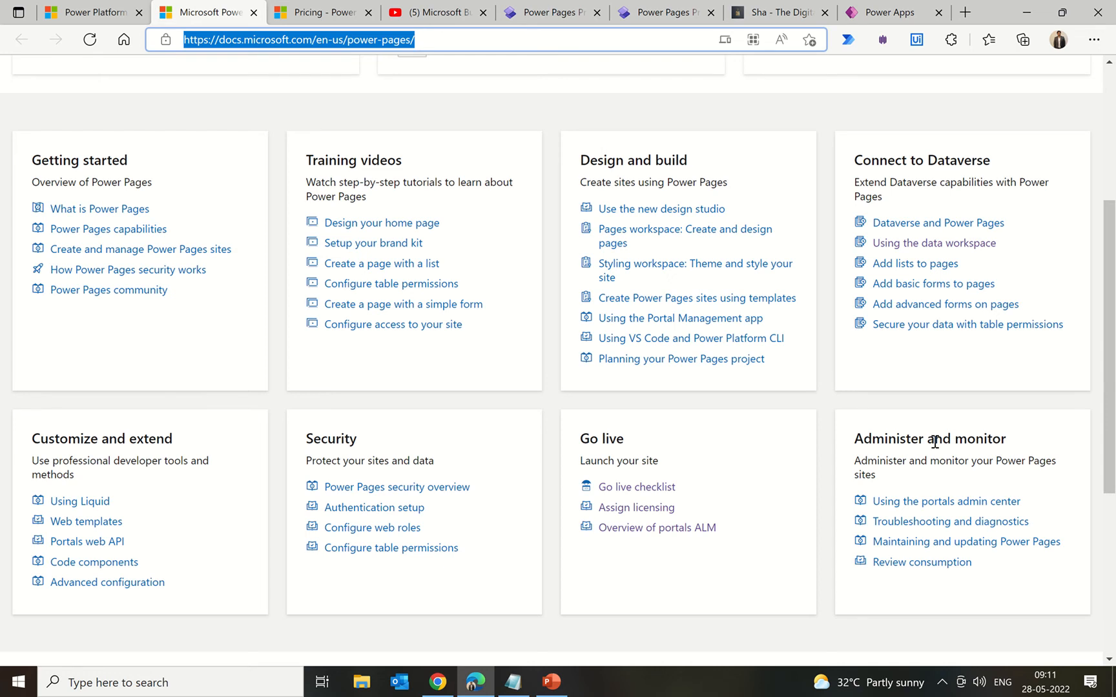
pyautogui.scroll(4, 470, 408)
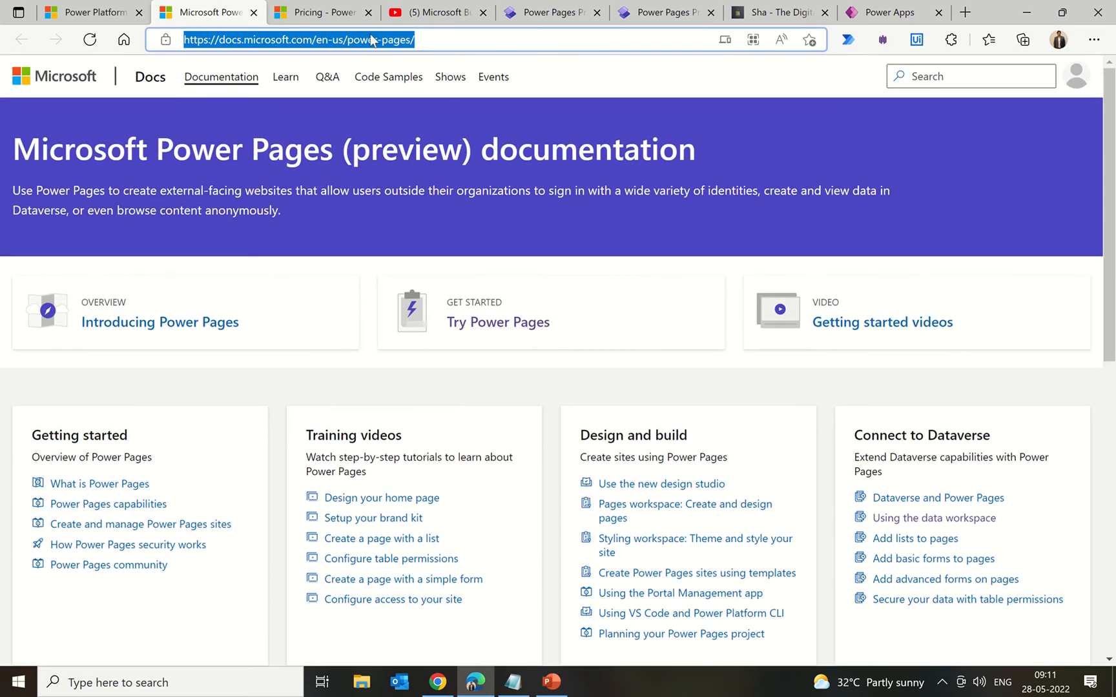
# Step: Review Portals add-on pricing ($200 login capacity, $100 page views), expanding then hiding volume tiers
pyautogui.click(333, 18)
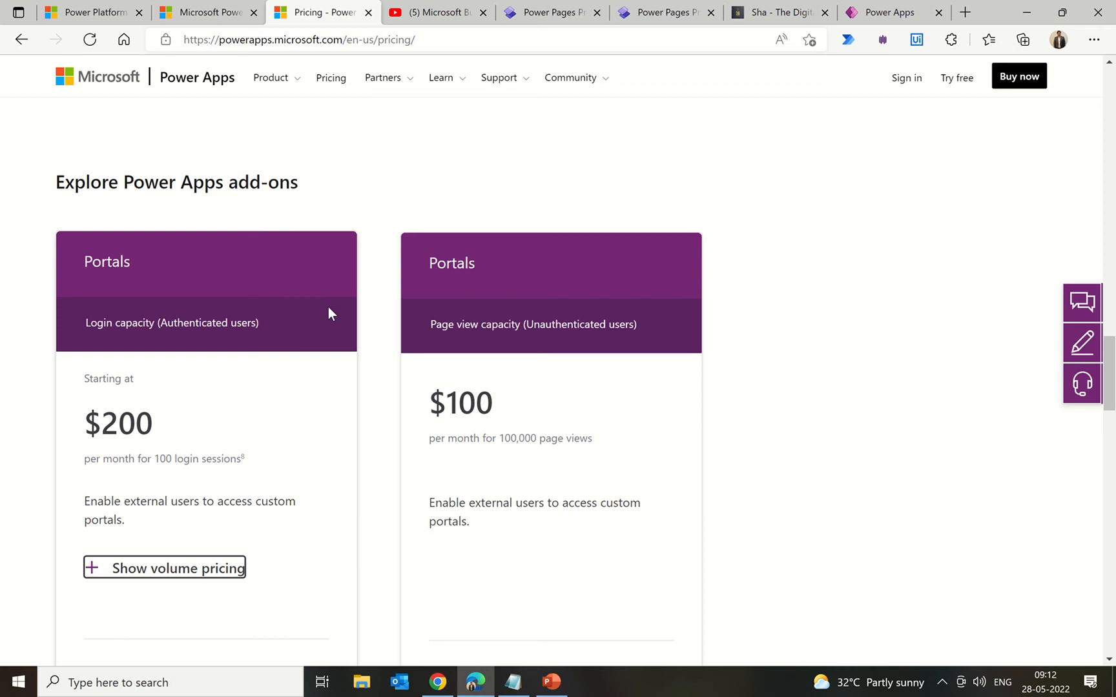
pyautogui.scroll(-3, 379, 404)
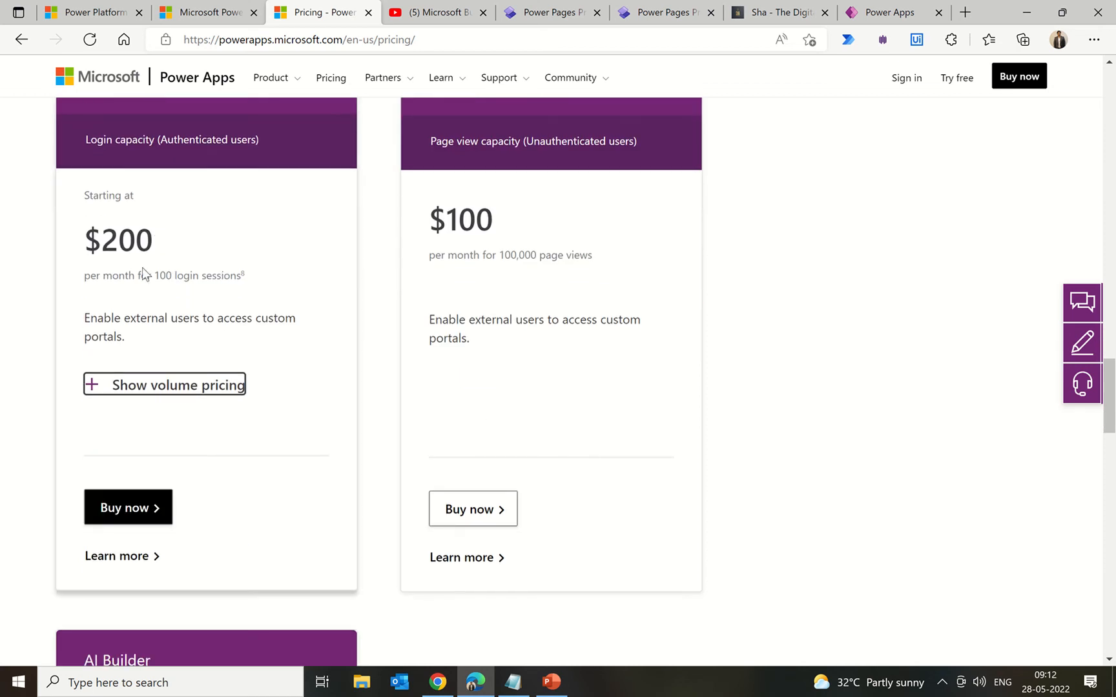
pyautogui.click(147, 387)
pyautogui.scroll(-6, 485, 407)
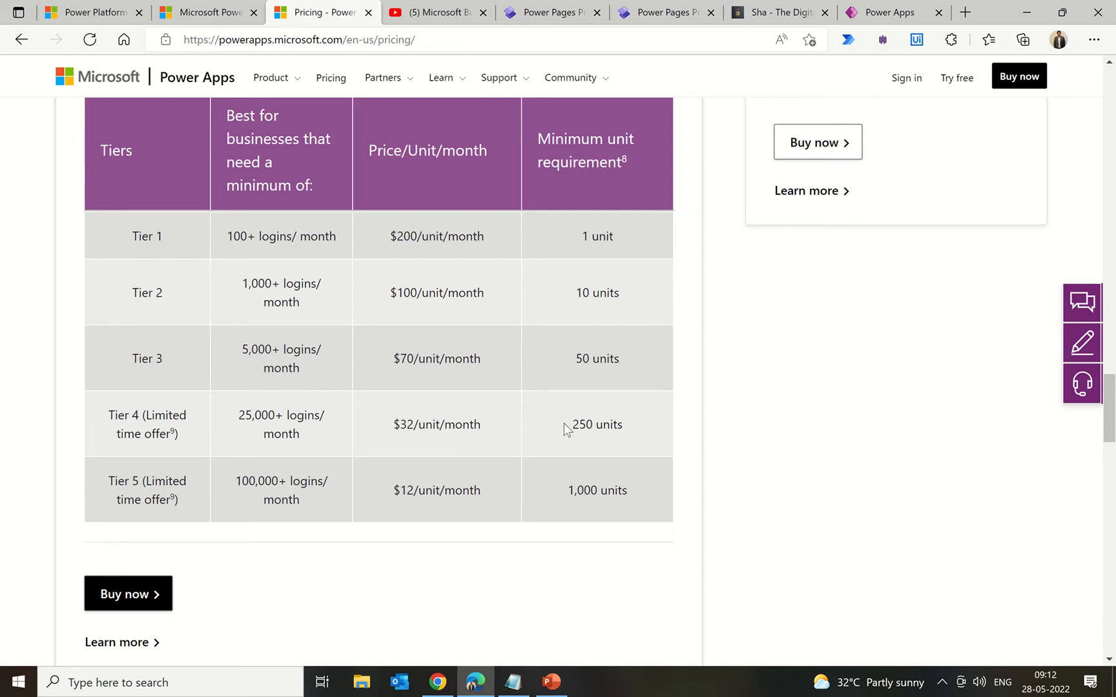
pyautogui.scroll(5, 525, 413)
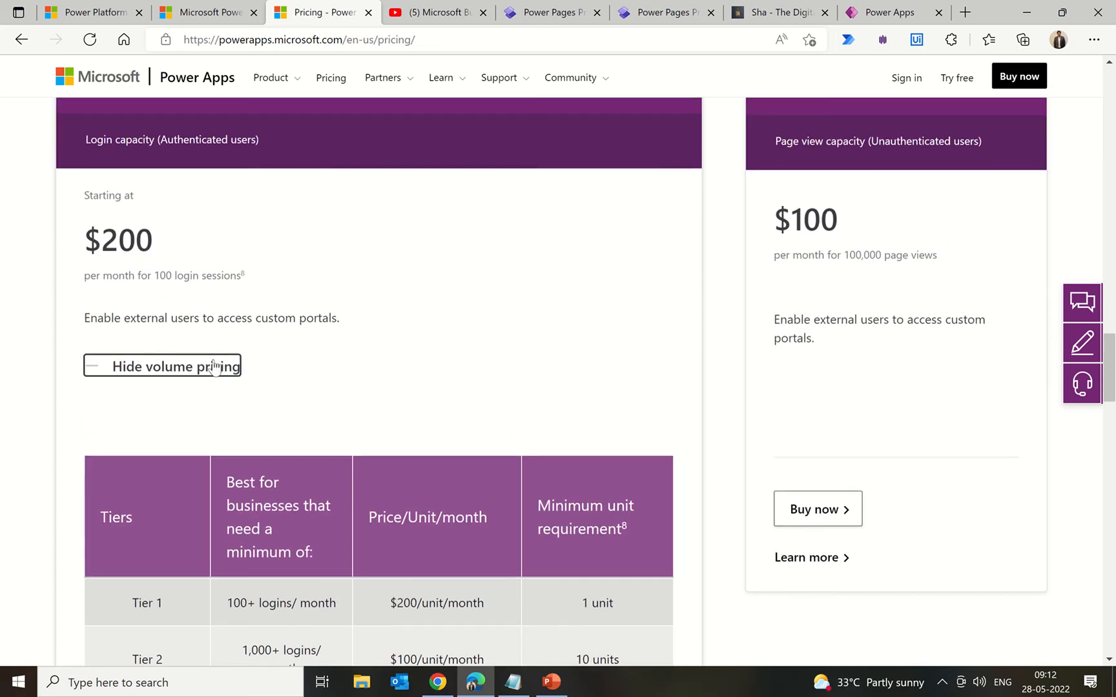
pyautogui.click(207, 365)
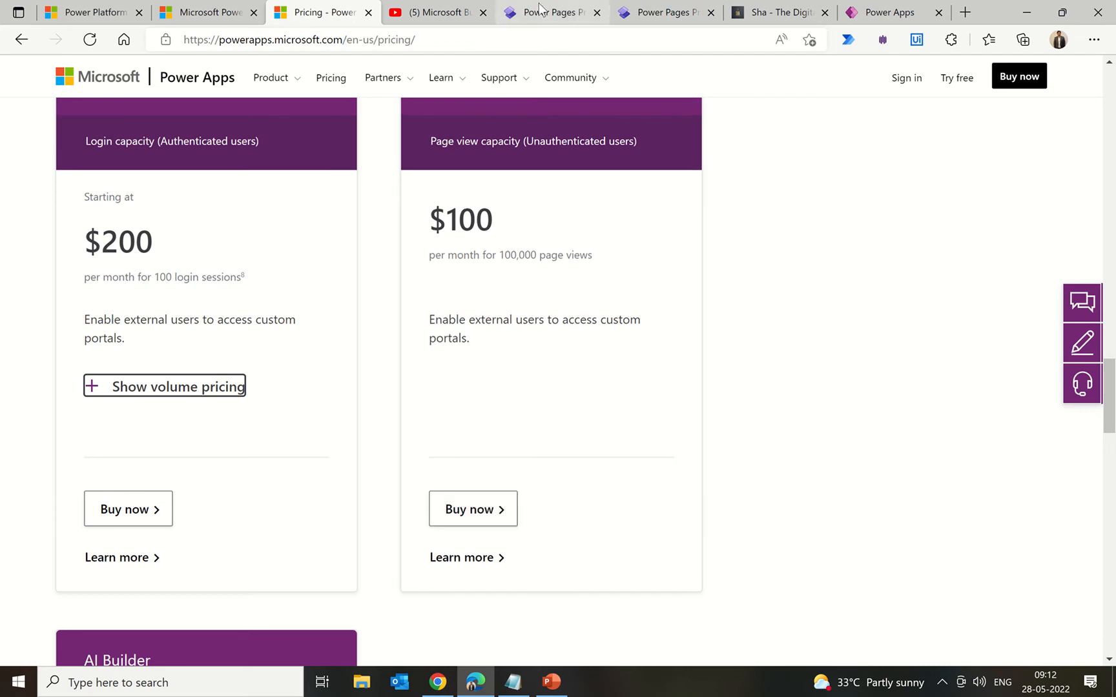
pyautogui.moveTo(540, 12)
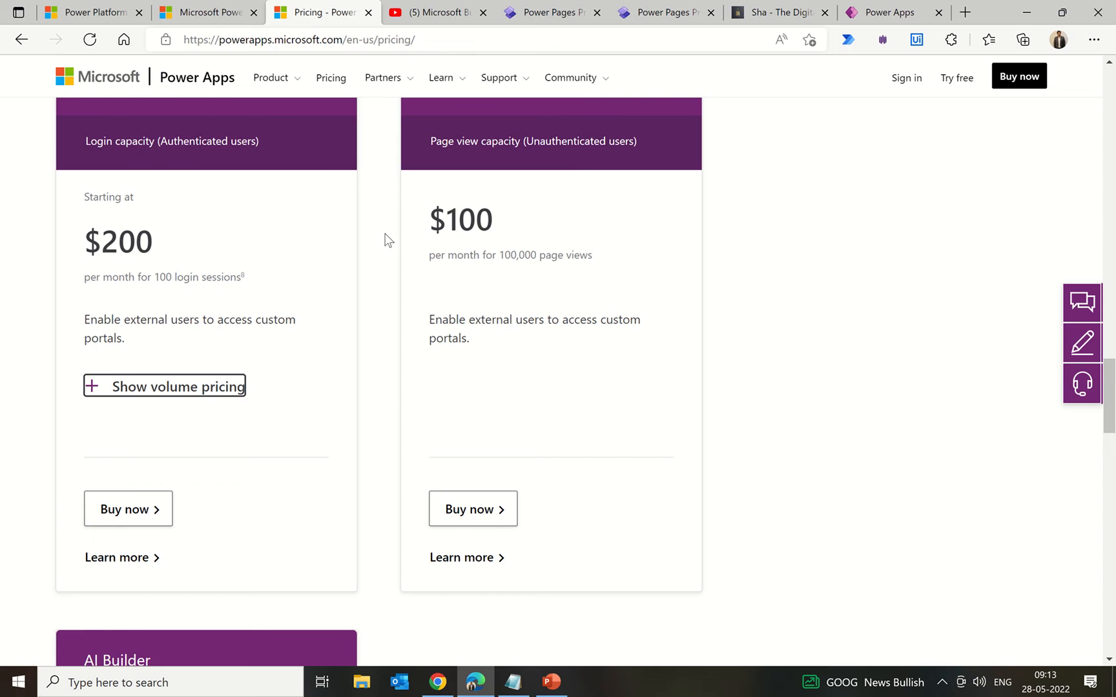
# Step: Check that Sample Pages is listed under My sites, still getting ready, above Pages Demo
pyautogui.click(543, 18)
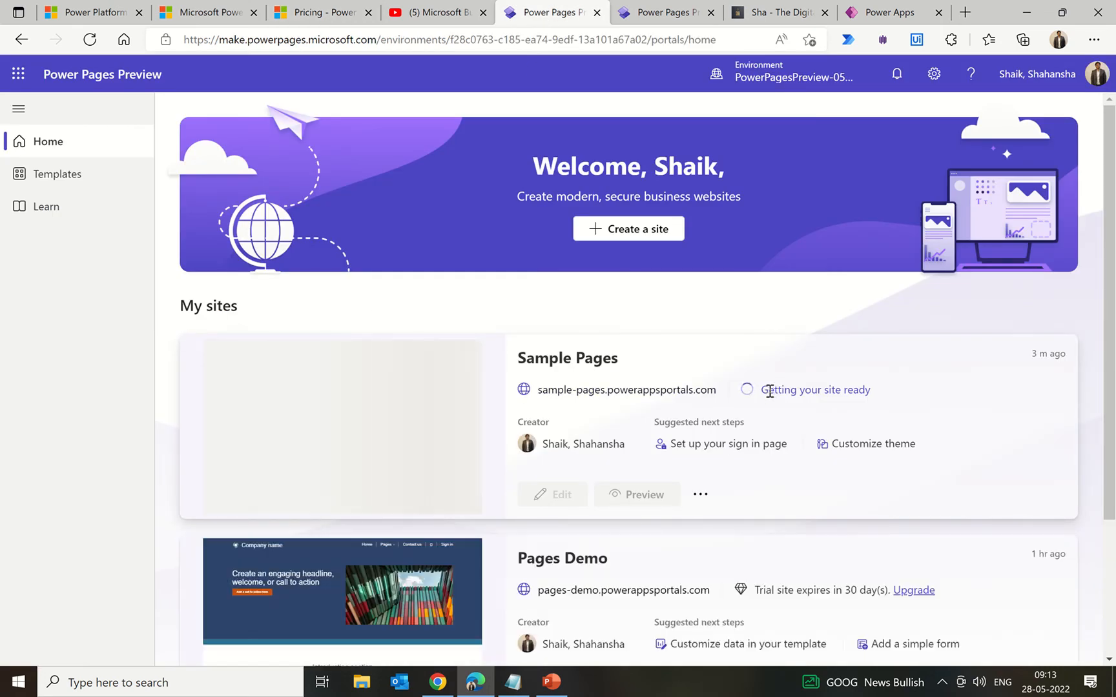
pyautogui.scroll(-3, 837, 391)
pyautogui.scroll(2, 838, 391)
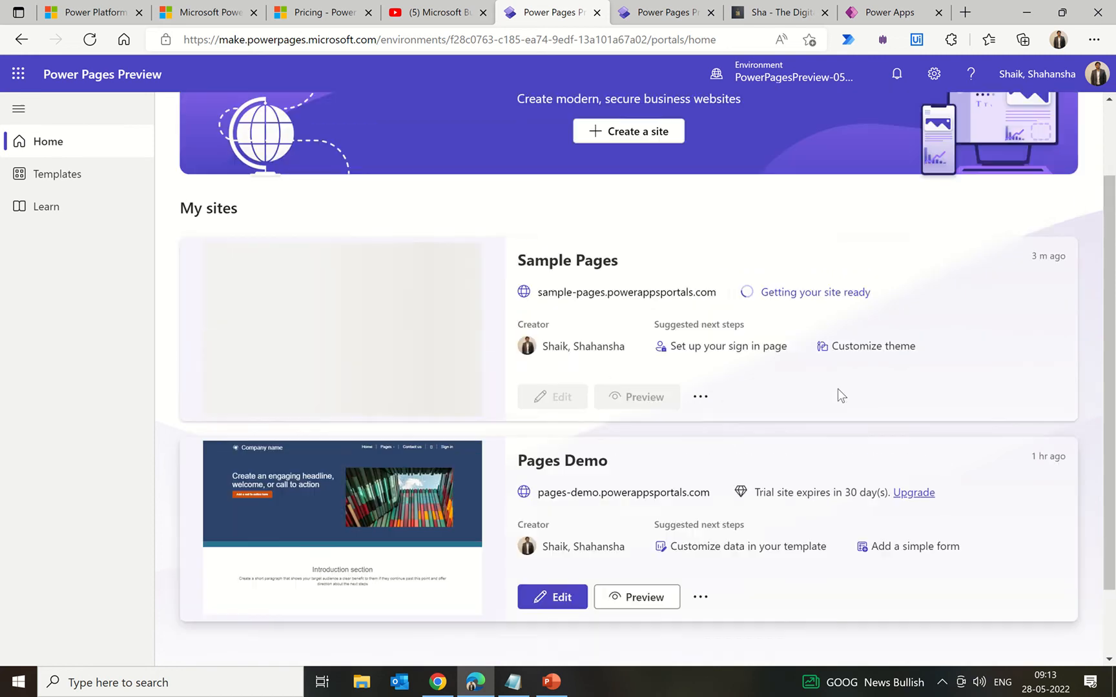
pyautogui.scroll(2, 837, 389)
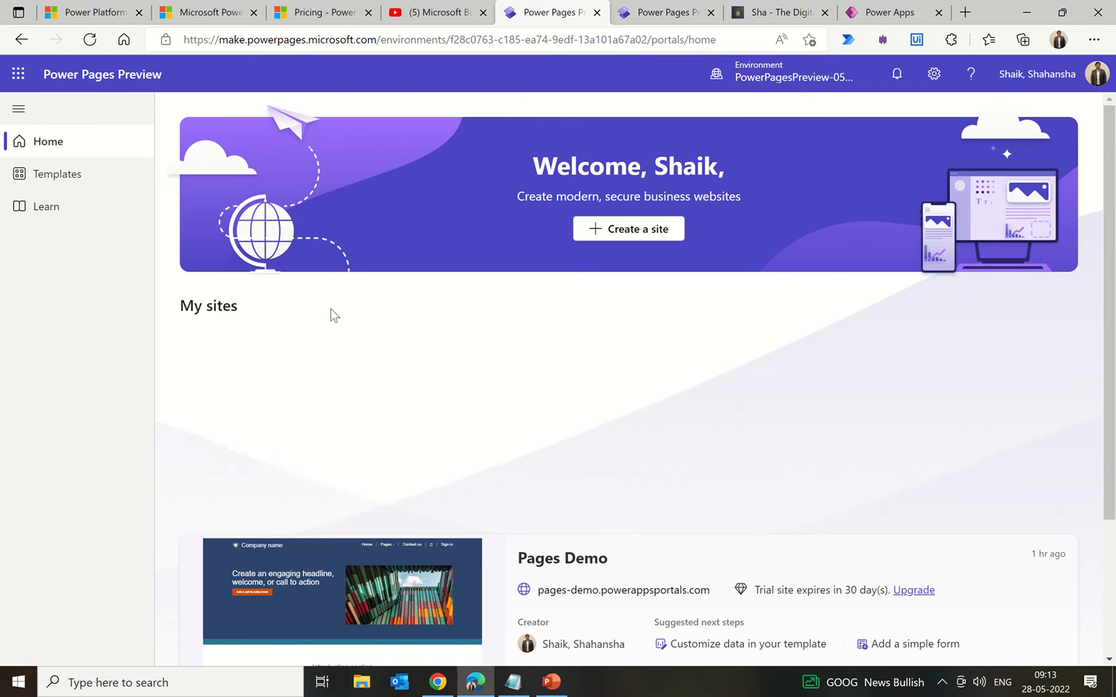
pyautogui.scroll(-3, 330, 310)
pyautogui.scroll(3, 330, 310)
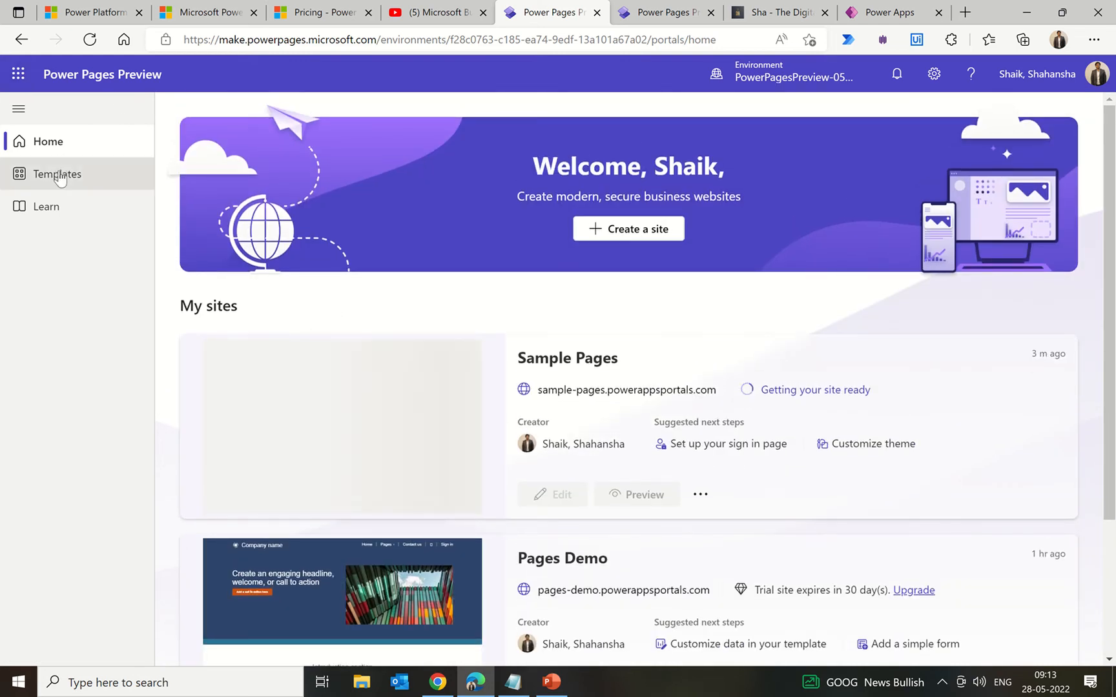
pyautogui.click(58, 173)
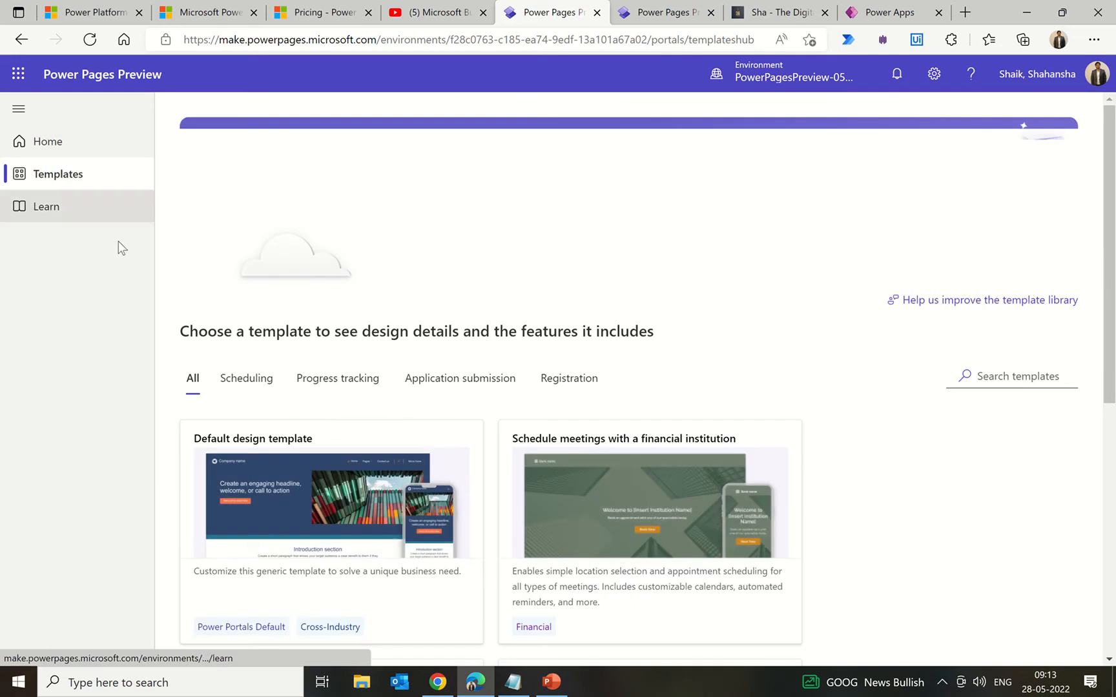
pyautogui.scroll(-8, 503, 438)
pyautogui.scroll(8, 504, 439)
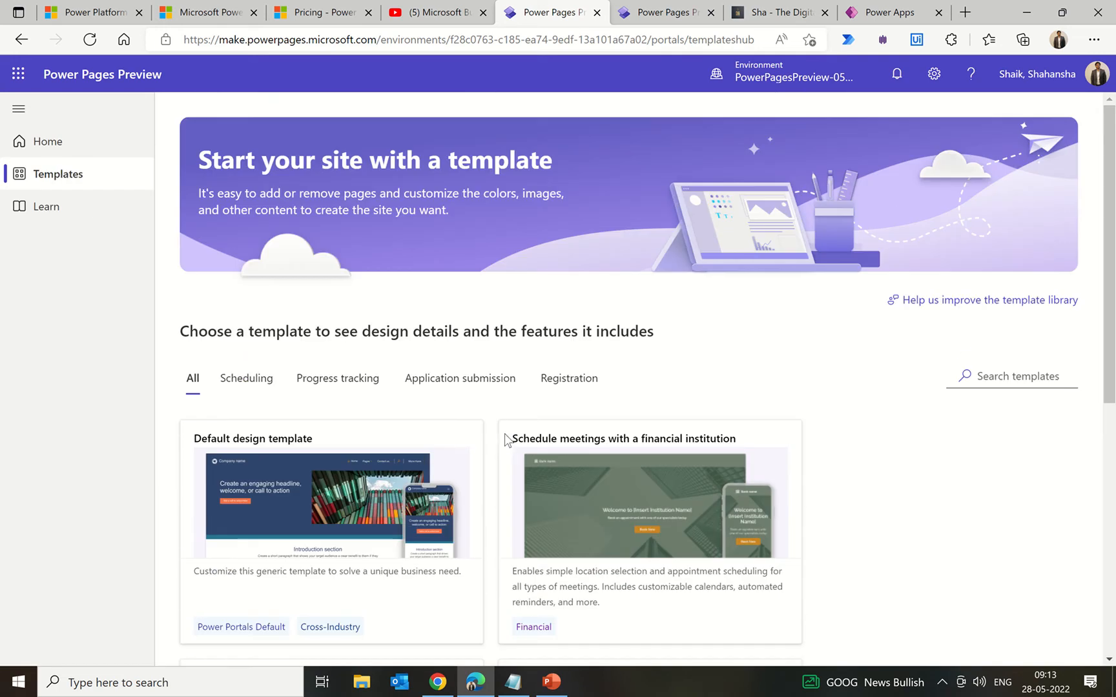
pyautogui.click(59, 213)
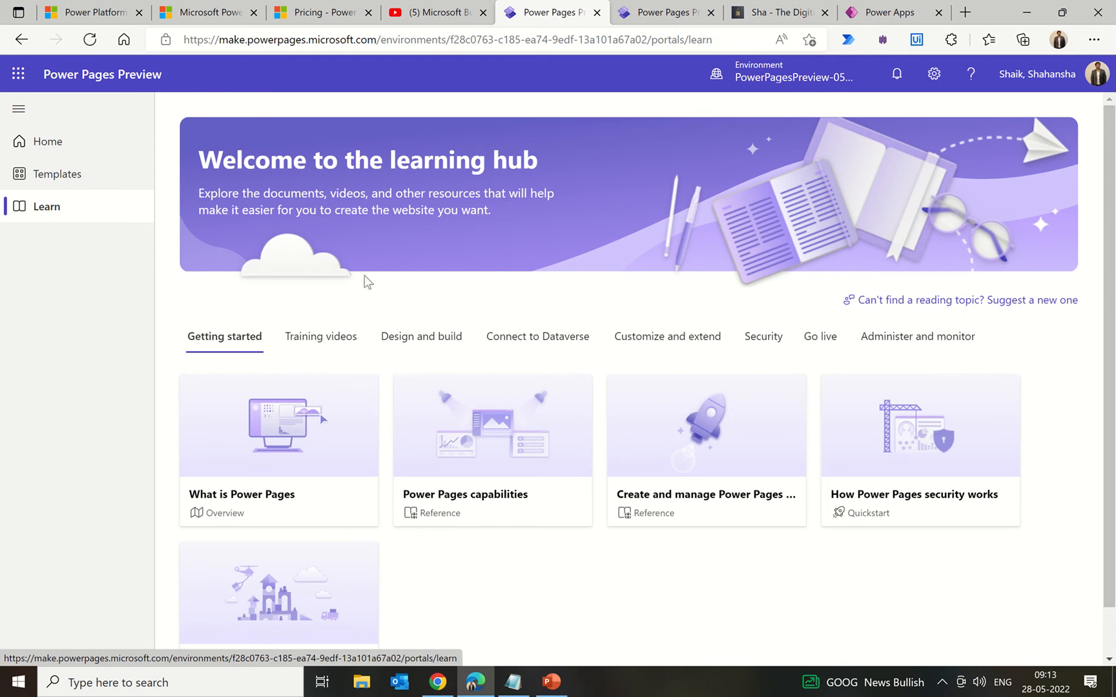
pyautogui.click(100, 148)
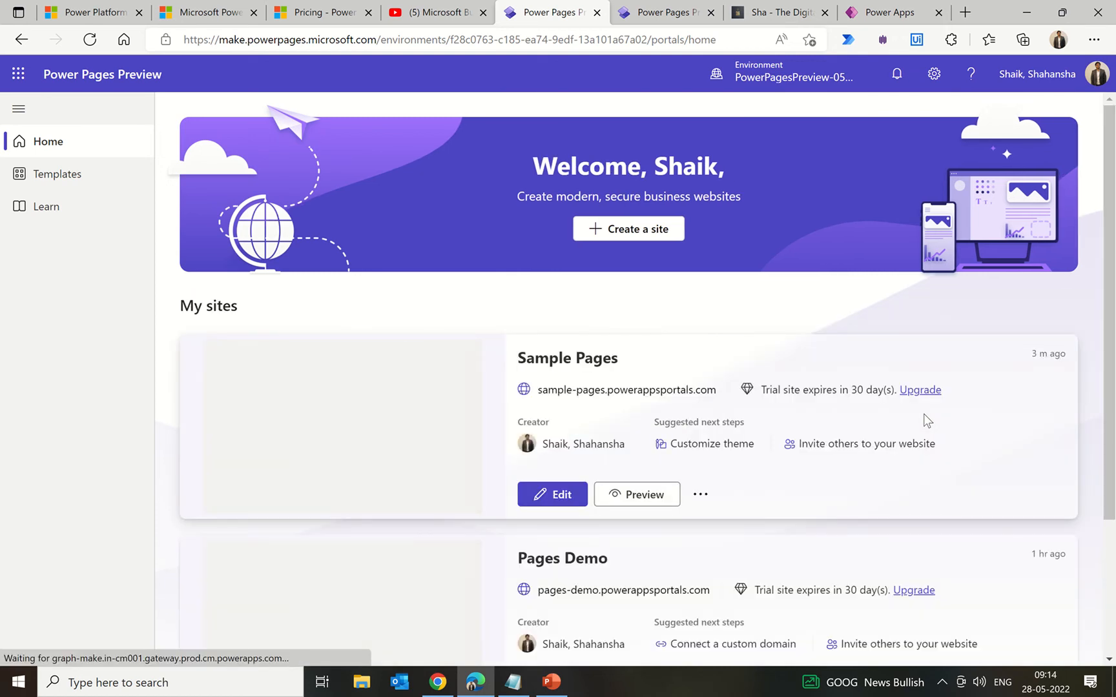
# Step: Preview the Sample Pages site at desktop size, then return to the Power Pages home page
pyautogui.scroll(-3, 923, 422)
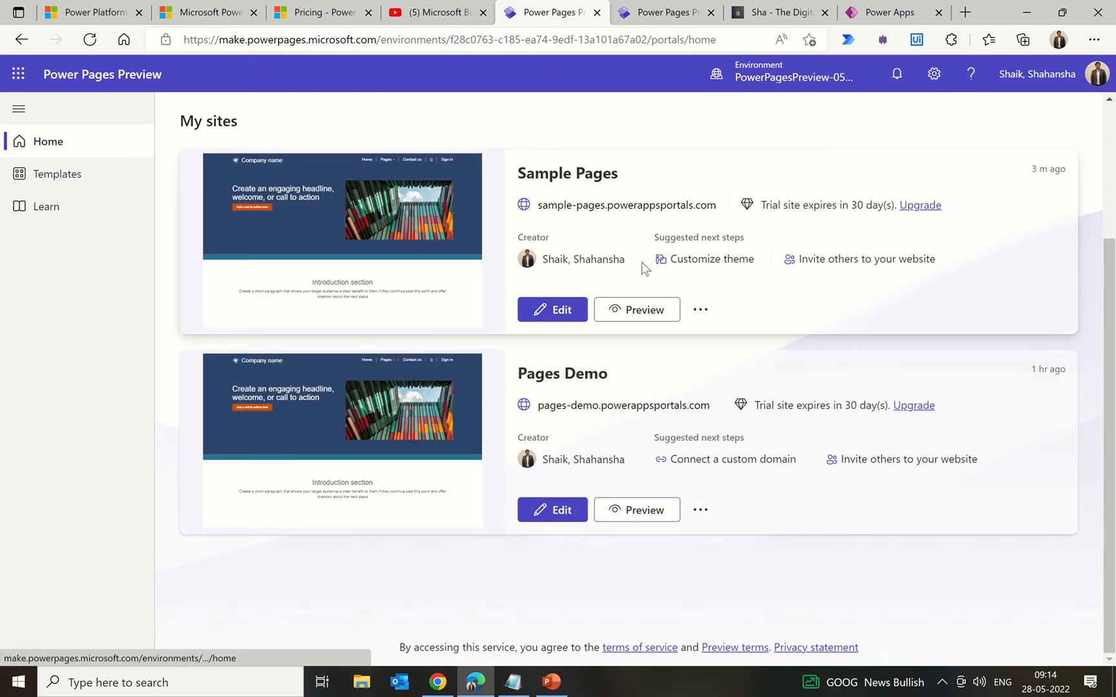
pyautogui.scroll(3, 657, 274)
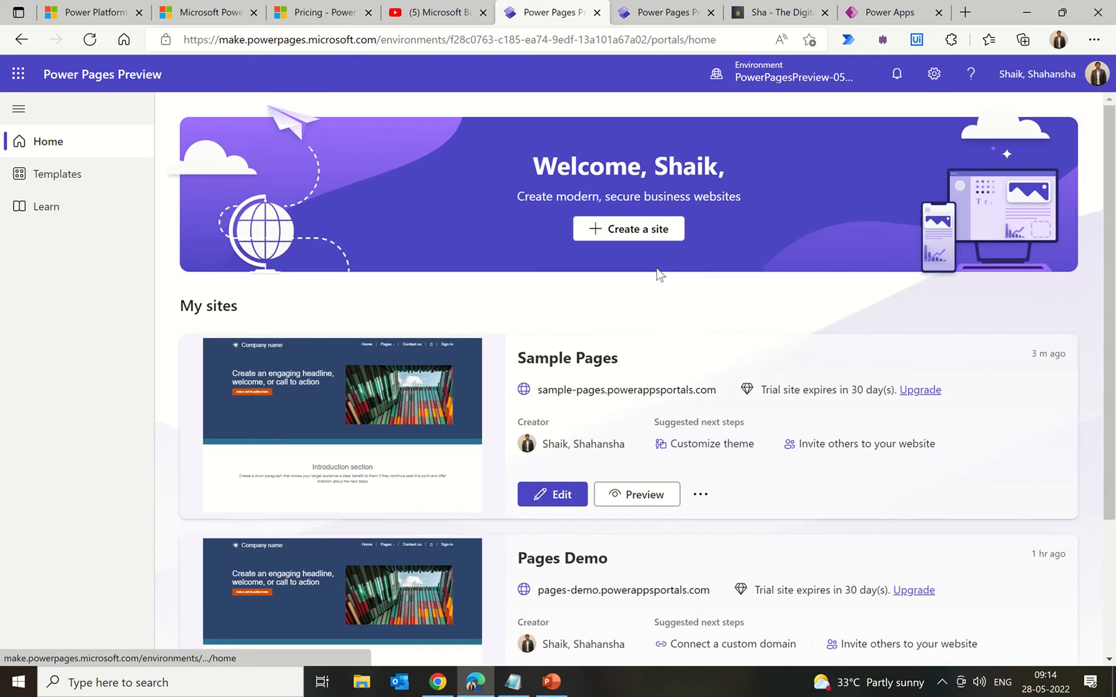
pyautogui.click(632, 497)
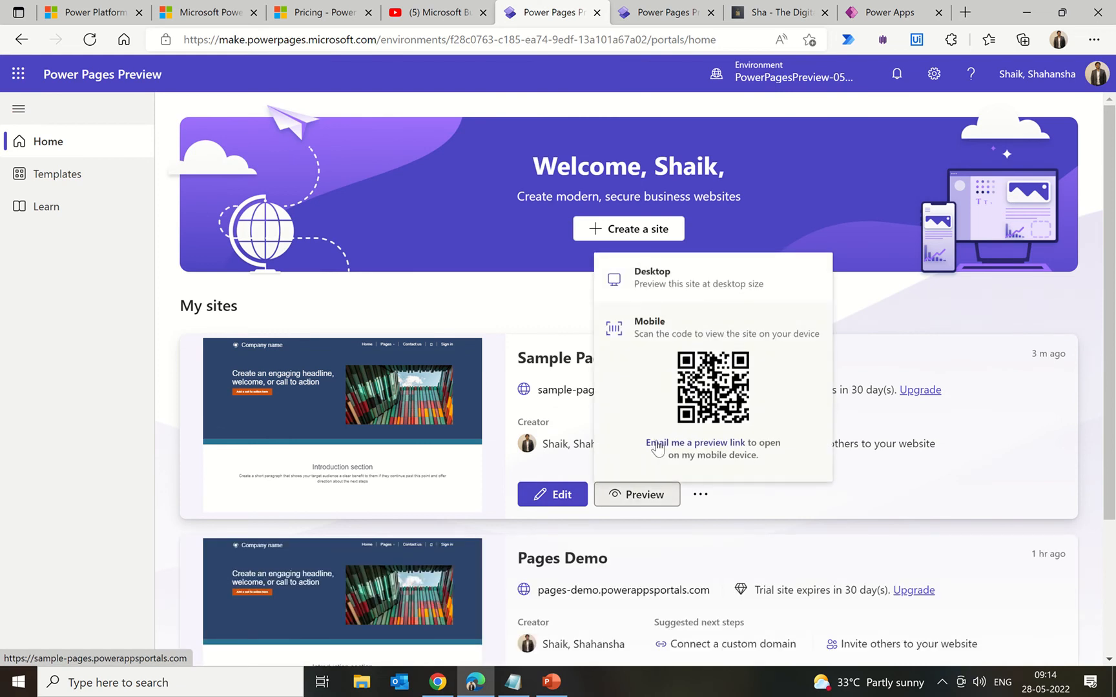
pyautogui.click(660, 276)
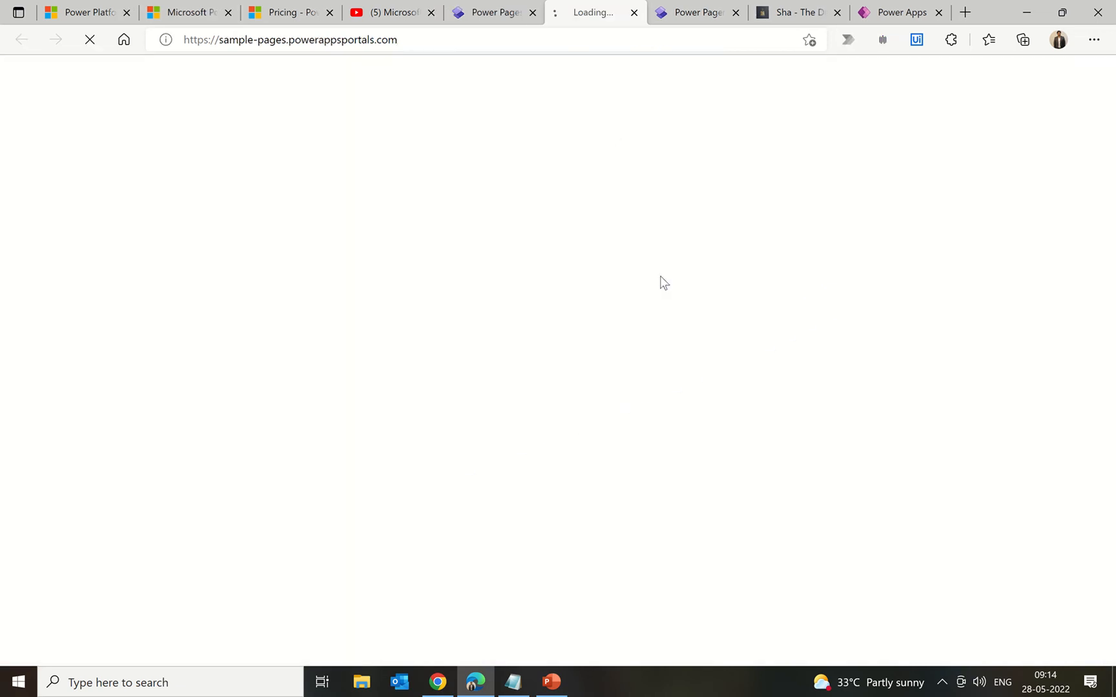
pyautogui.click(498, 9)
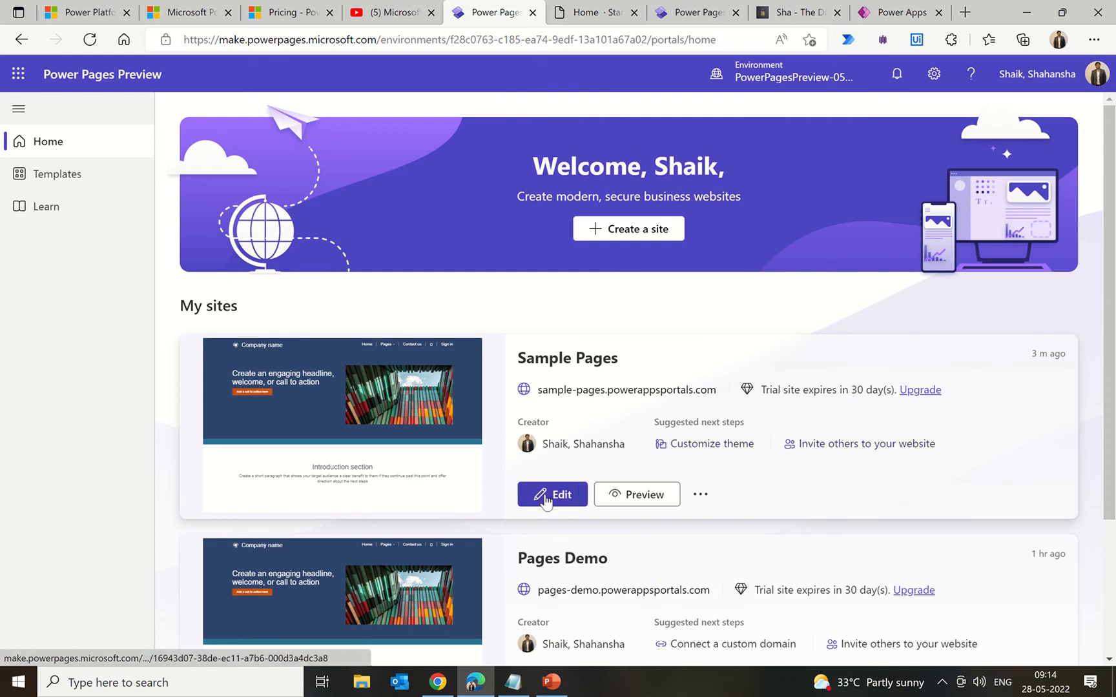
# Step: Edit Sample Pages in the design studio and view the live site's Company name home page
pyautogui.click(700, 496)
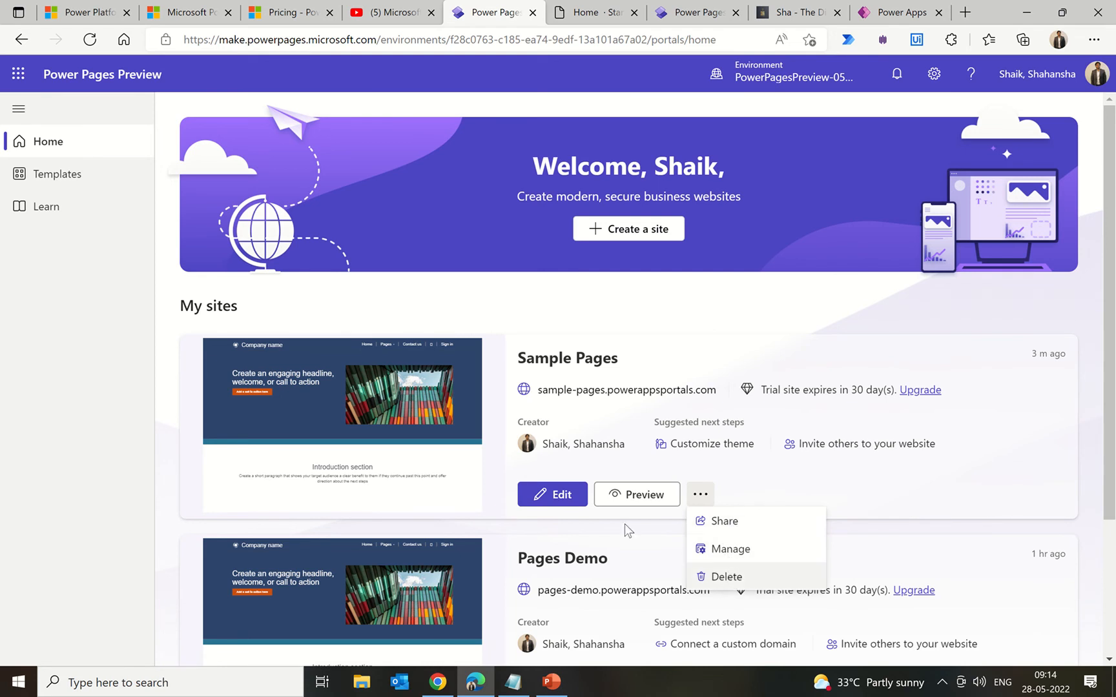
pyautogui.click(559, 501)
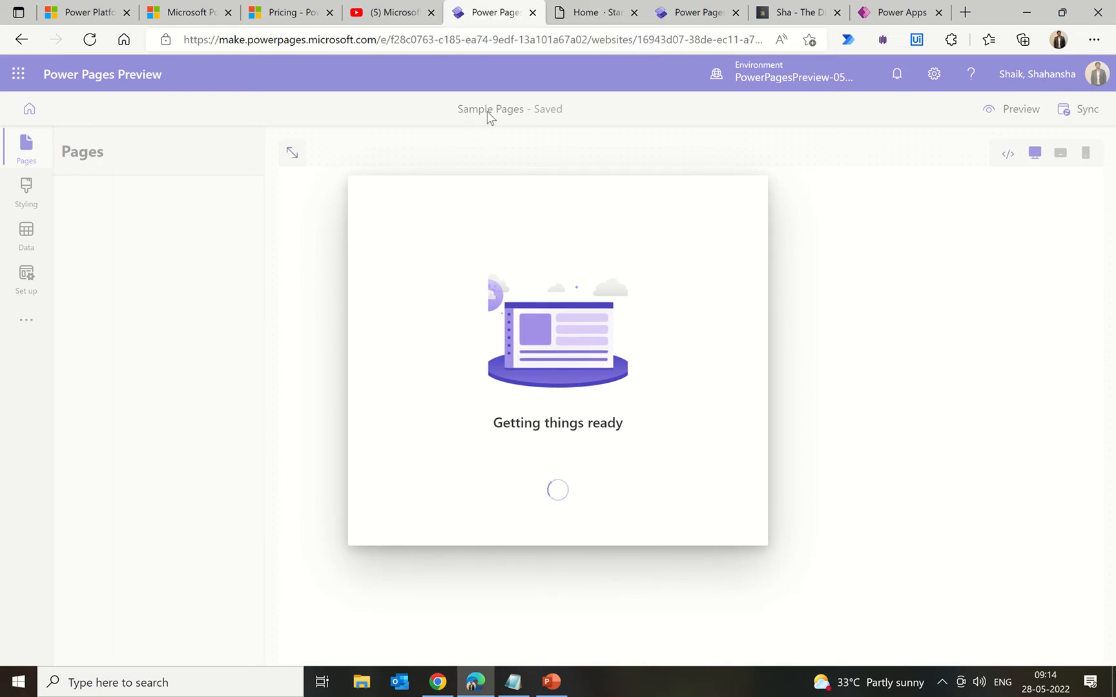
pyautogui.click(580, 17)
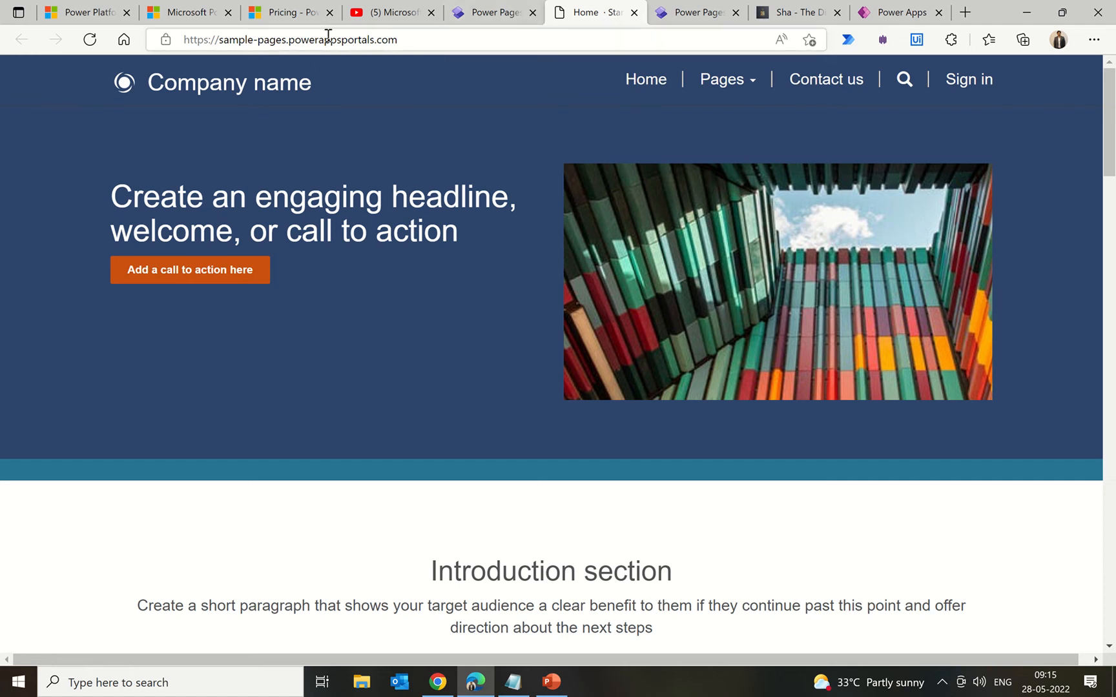
# Step: Return to the Sample Pages studio, with Home, Pages and Contact us under Main navigation
pyautogui.click(497, 13)
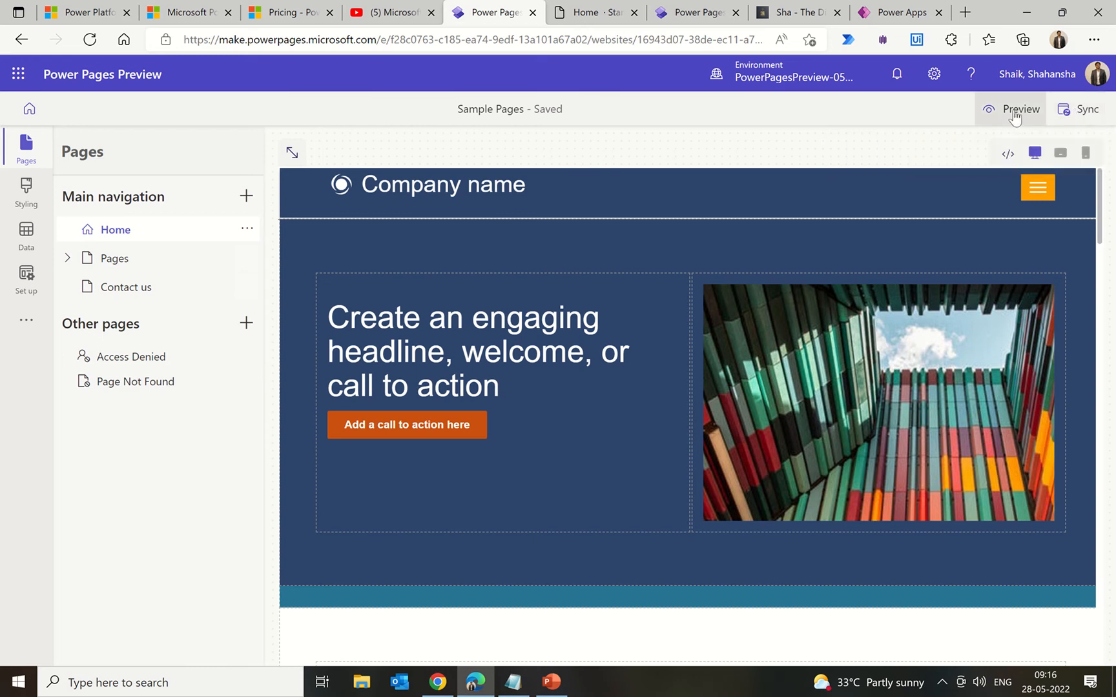
pyautogui.click(1009, 156)
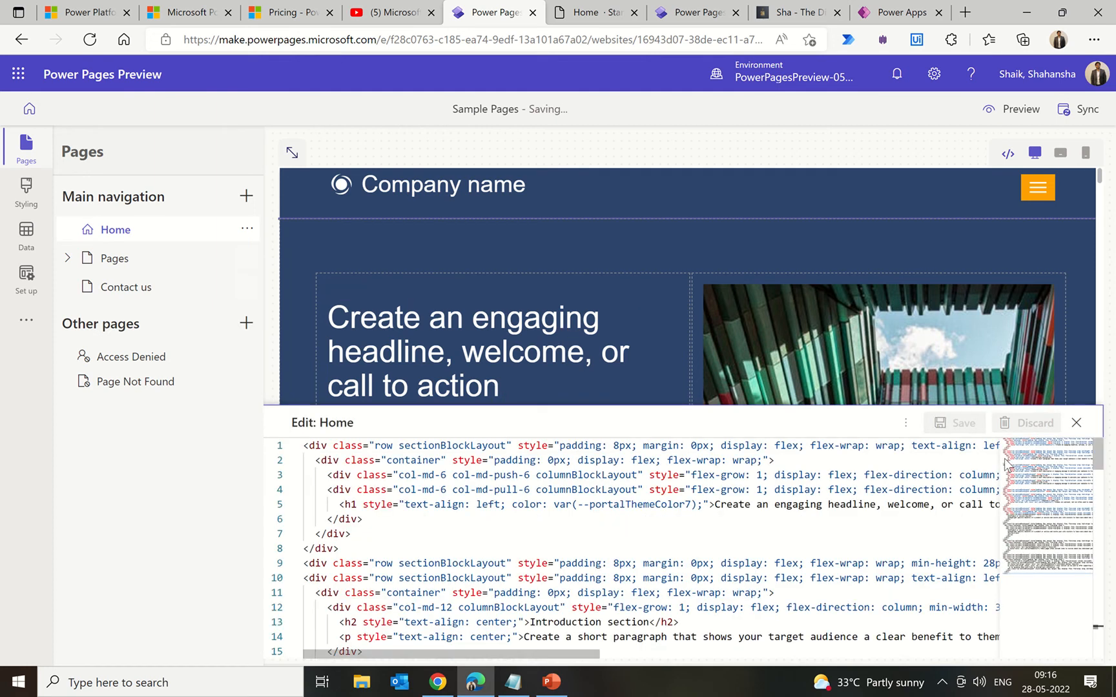
pyautogui.click(1076, 423)
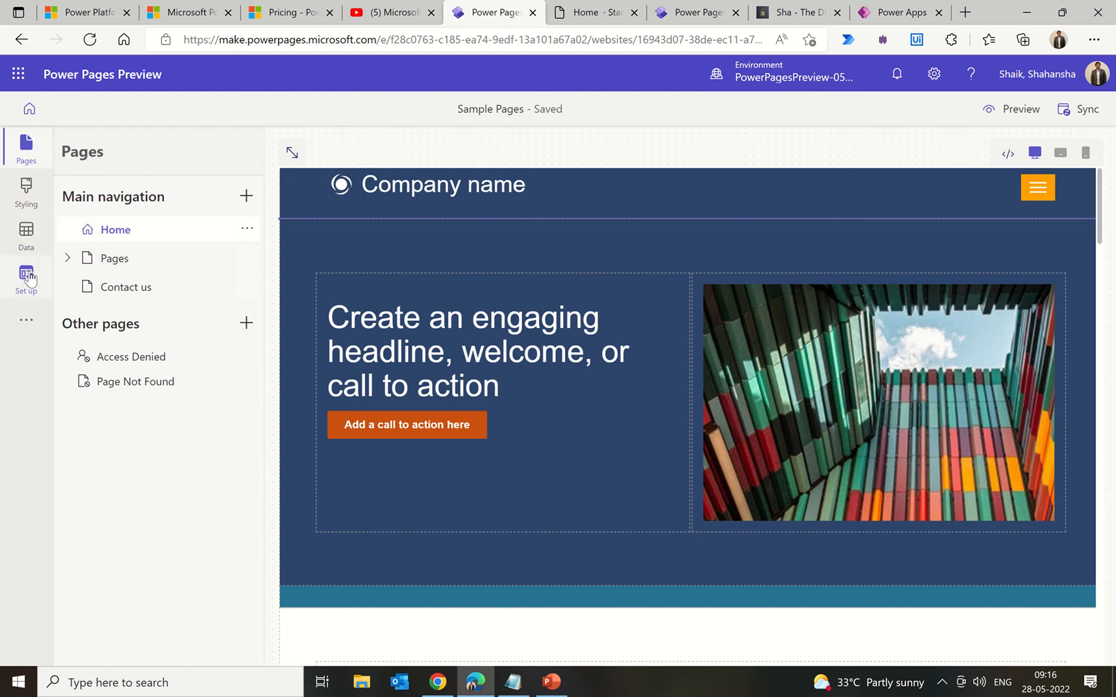
# Step: Dismiss the extra site options and open the Data workspace showing the Feedback table
pyautogui.click(27, 321)
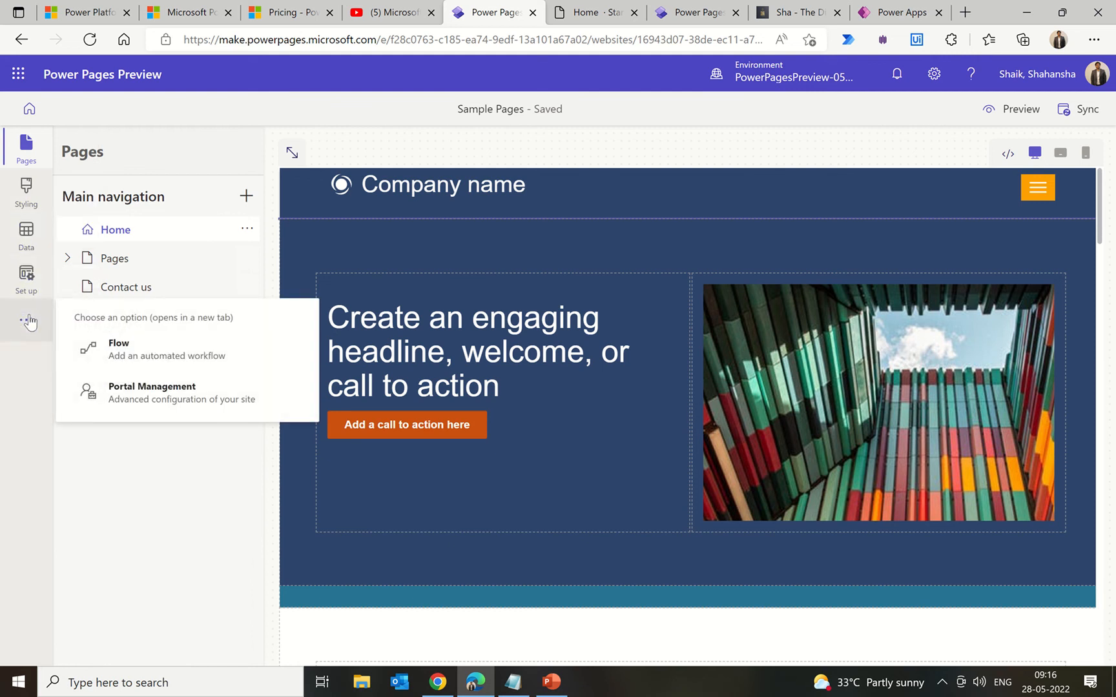
pyautogui.click(105, 481)
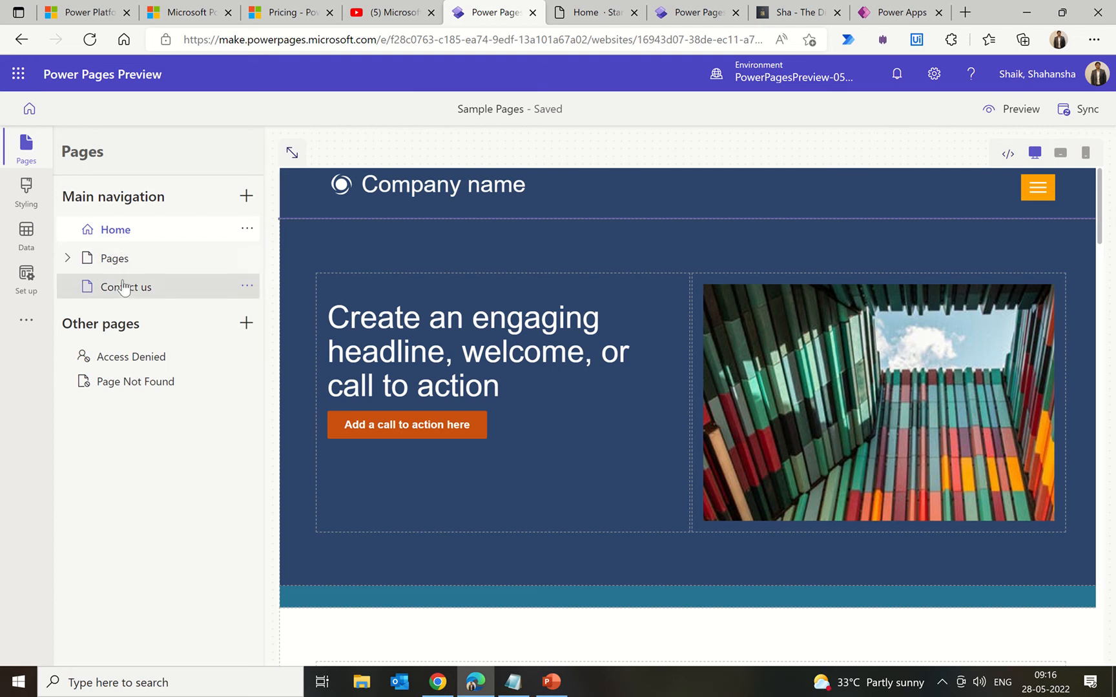
pyautogui.click(28, 242)
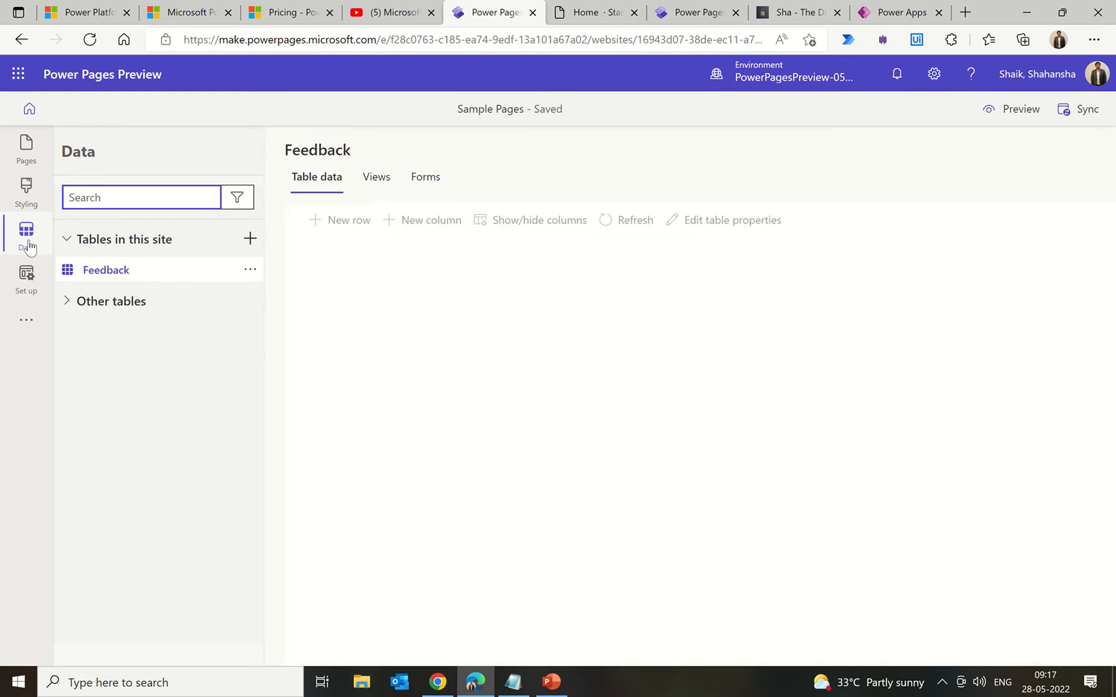
# Step: In Notepad, note 'Dataverse' with points 'Managed database (SQL Server)' and 'Fine tuned for performance'
pyautogui.click(514, 681)
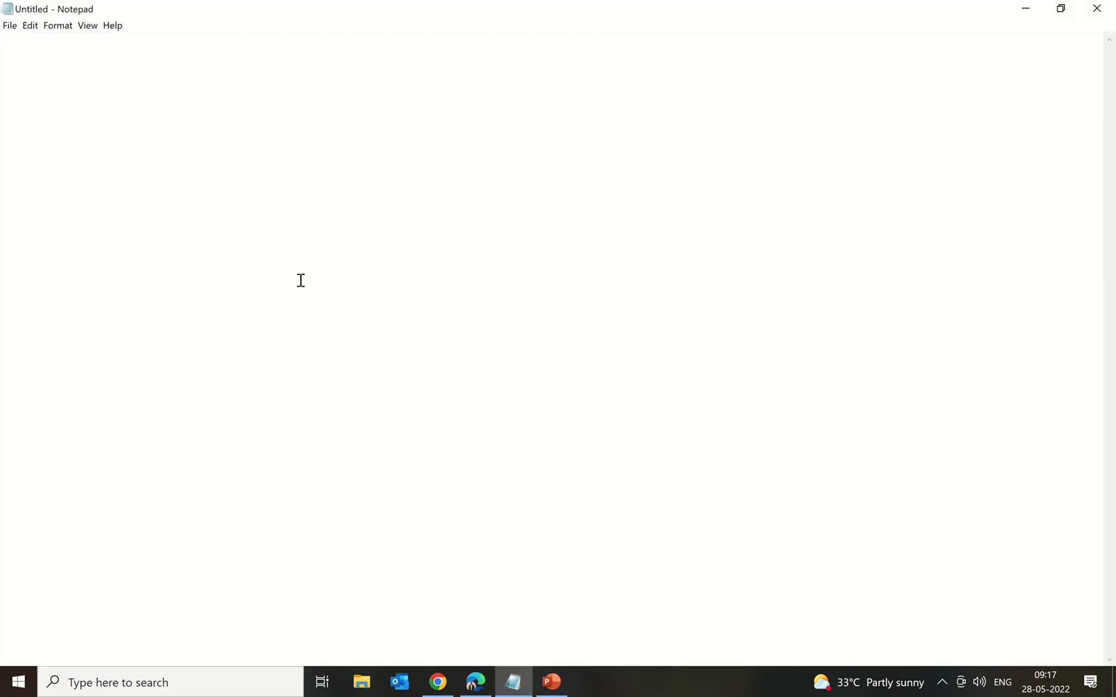
pyautogui.write('Dataverse')
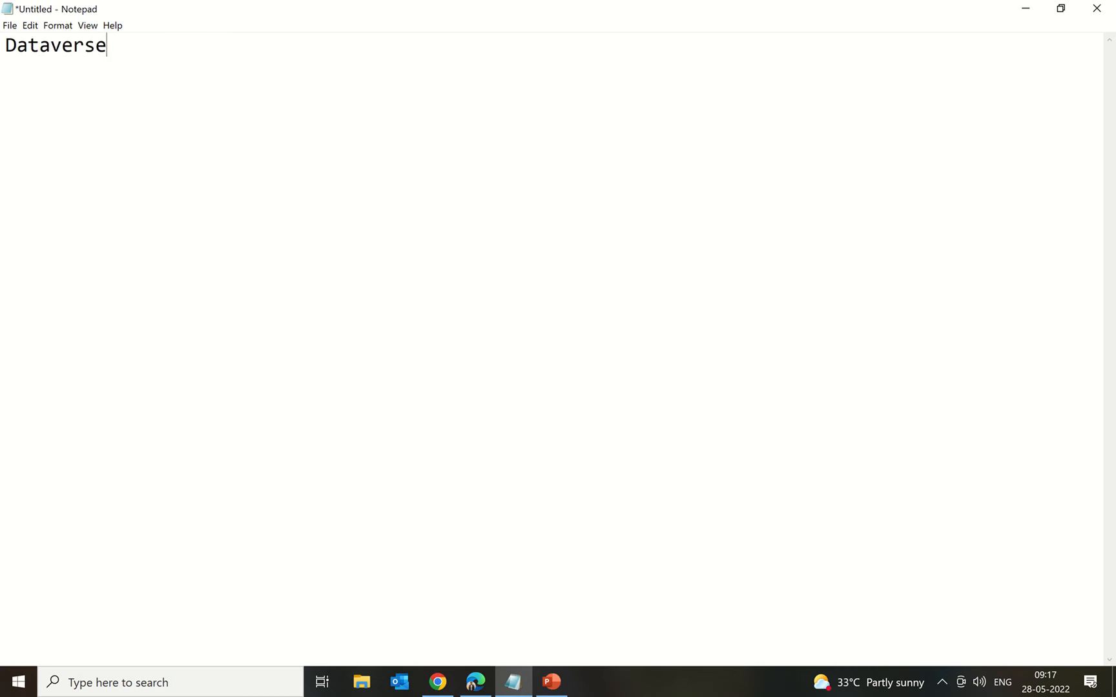
pyautogui.press('Return')
pyautogui.write('- mN')
pyautogui.press('BackSpace')
pyautogui.press('BackSpace')
pyautogui.write('Managed ')
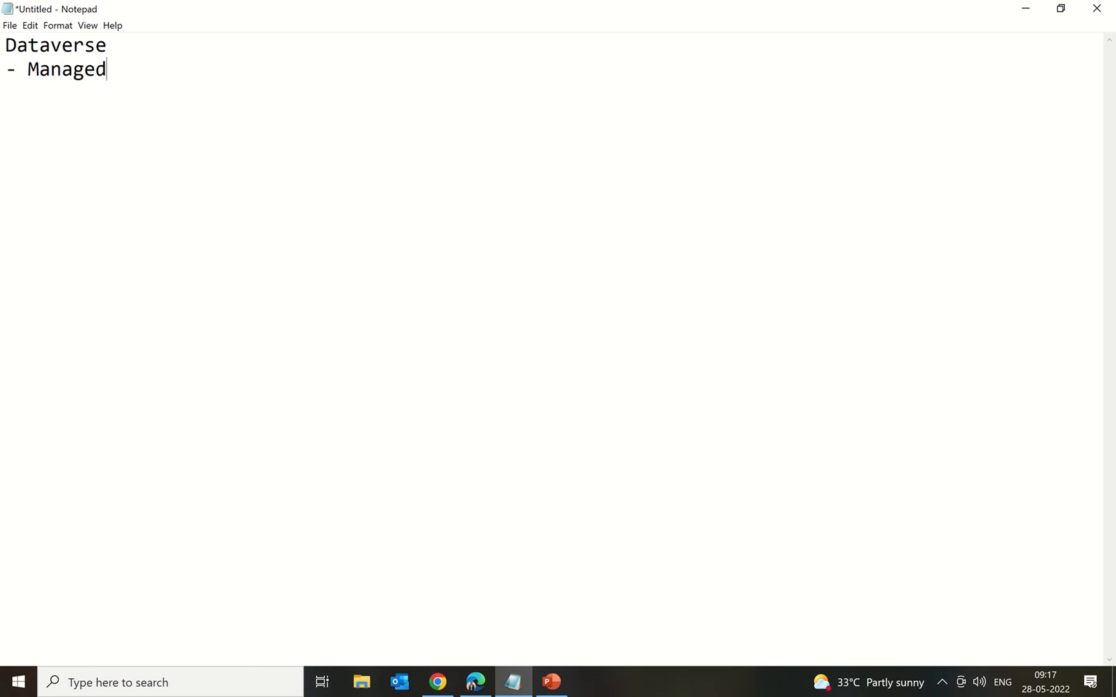
pyautogui.write('database (')
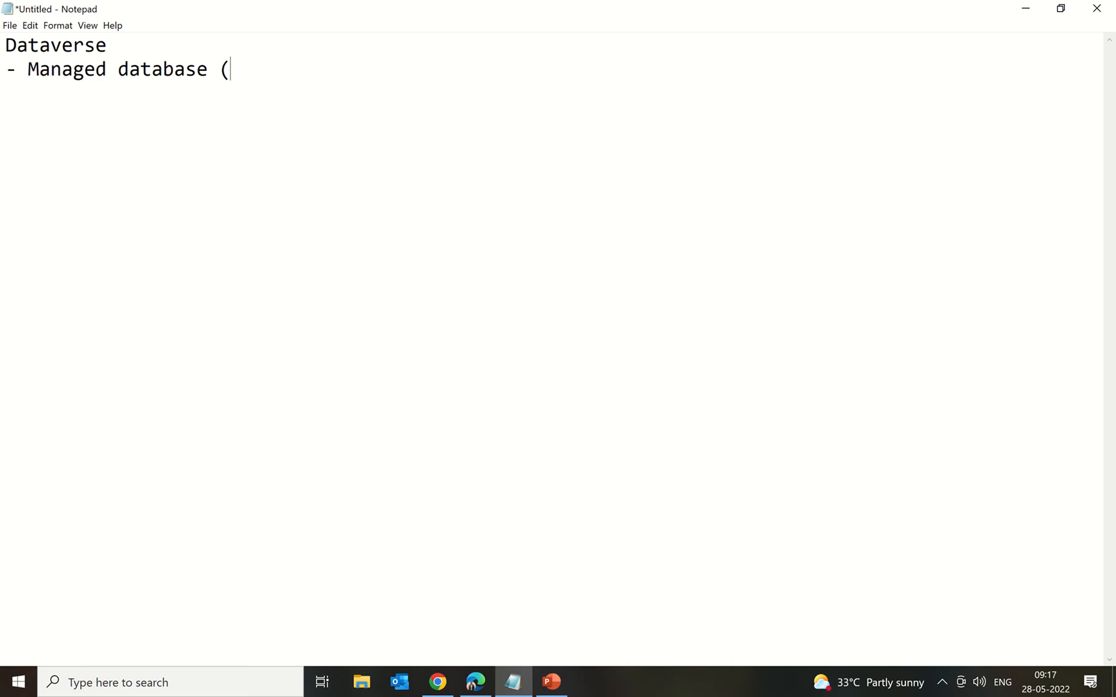
pyautogui.write('SQL')
pyautogui.press('BackSpace')
pyautogui.write('QL Serv')
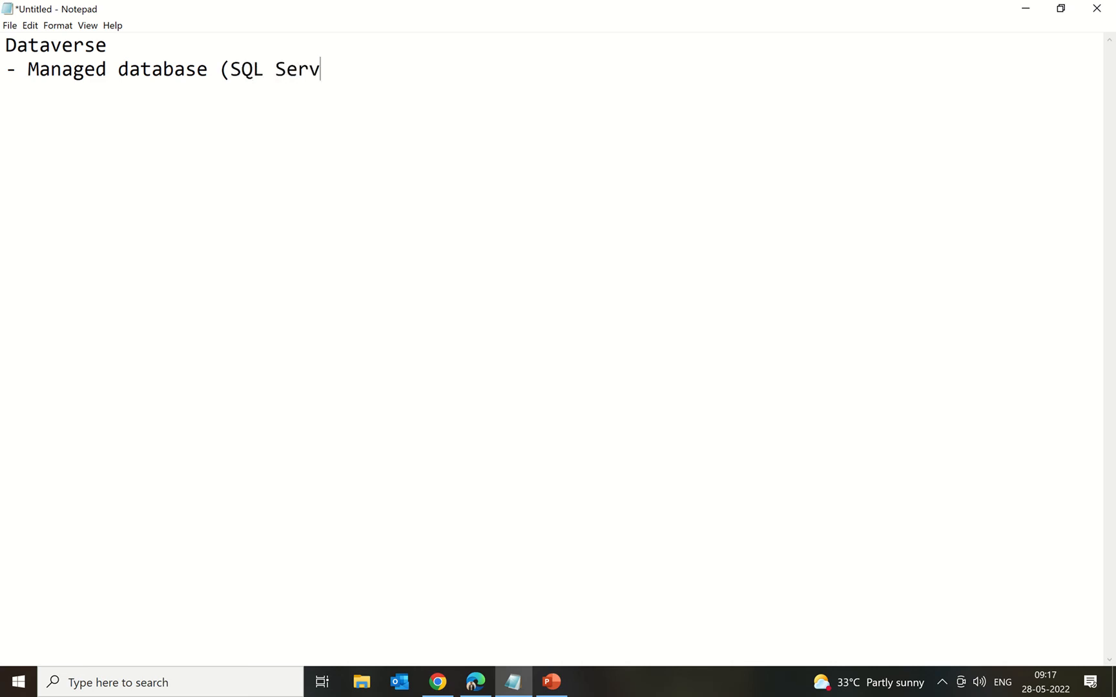
pyautogui.write('er)')
pyautogui.press('Return')
pyautogui.write('- FIne tu')
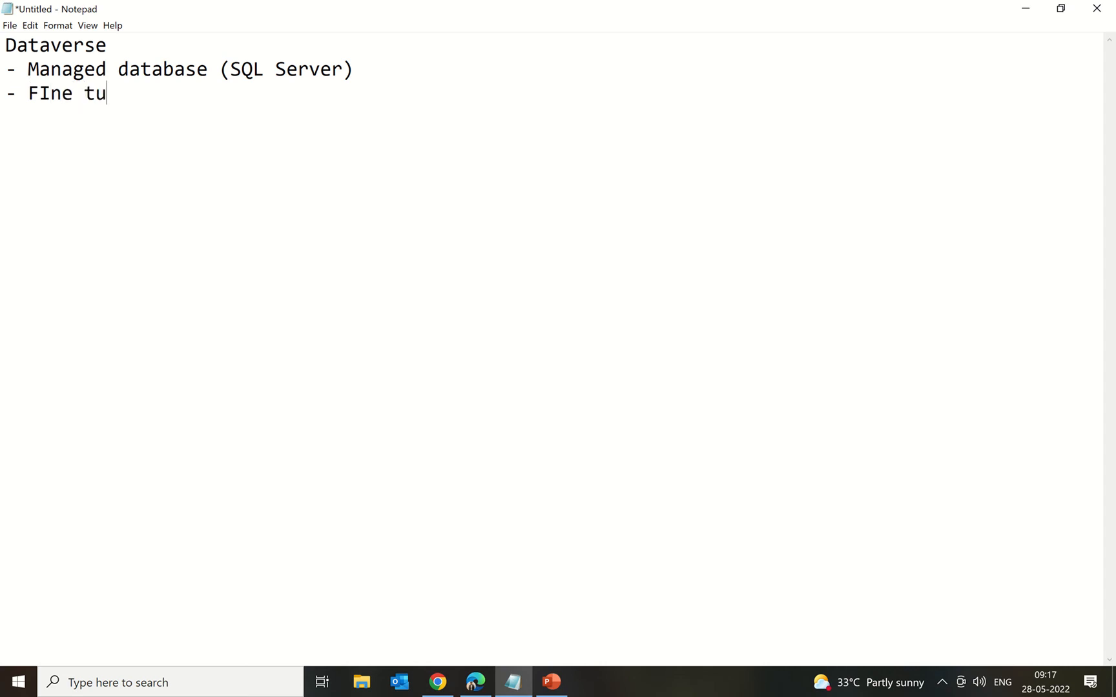
pyautogui.write('ned for per')
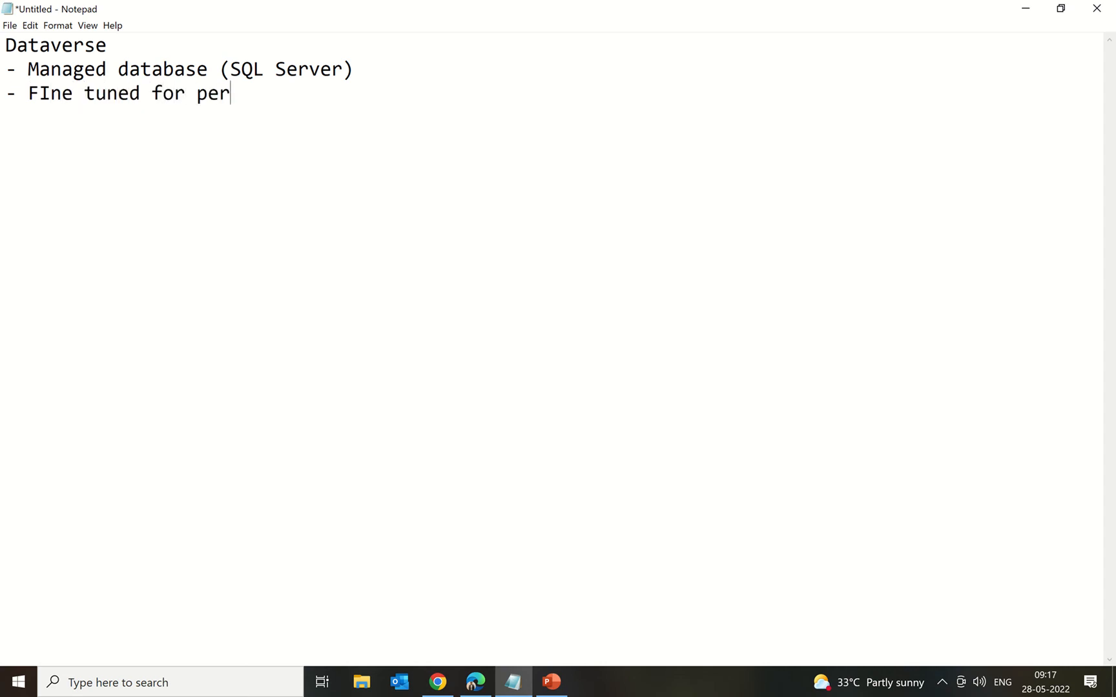
pyautogui.write('formance')
# Step: Add the lines '-Security', 'Privacy', 'Business' and 'Presentation' to the Dataverse notes
pyautogui.press('Return')
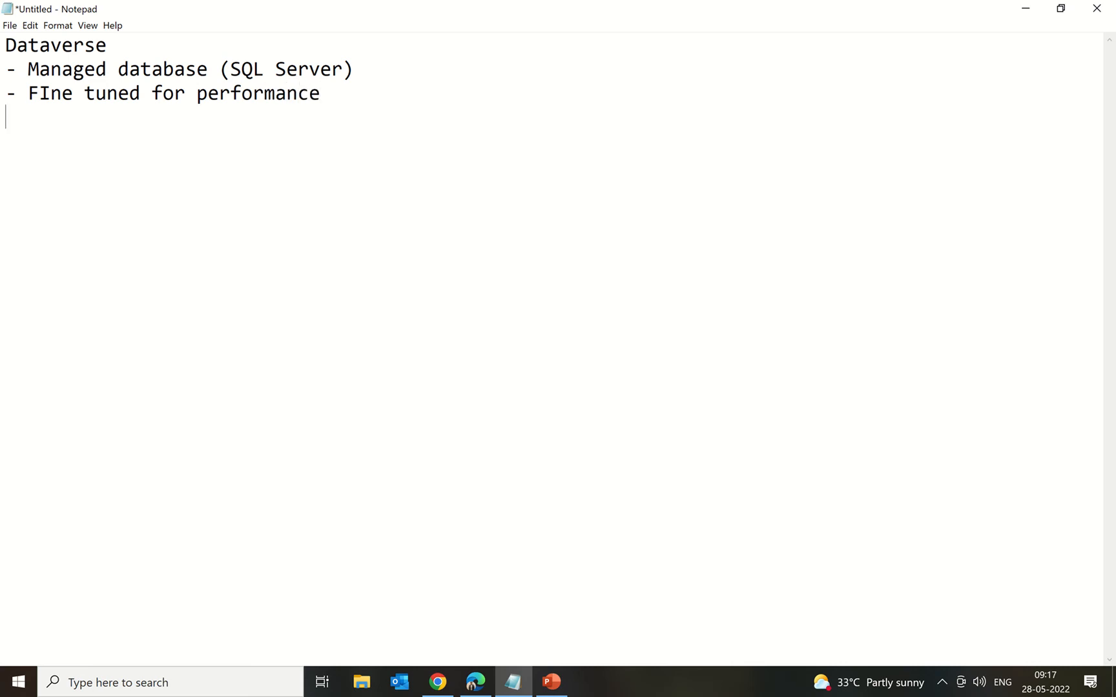
pyautogui.write('-')
pyautogui.write('Security')
pyautogui.press('Return')
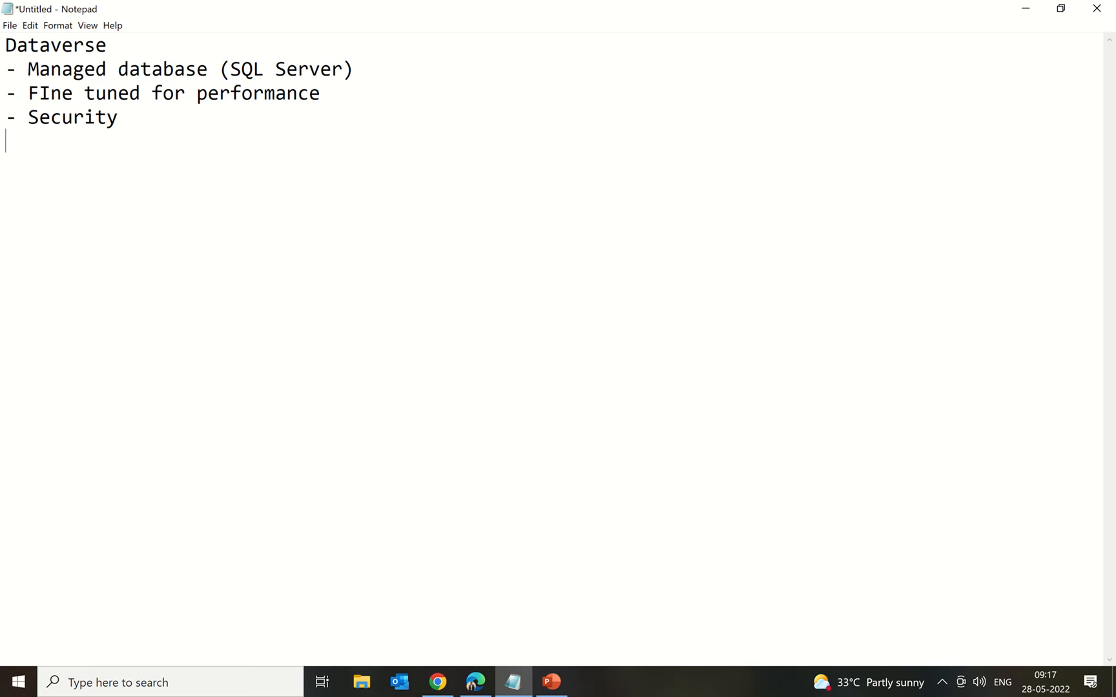
pyautogui.write('Privacy')
pyautogui.press('Return')
pyautogui.write('Busi')
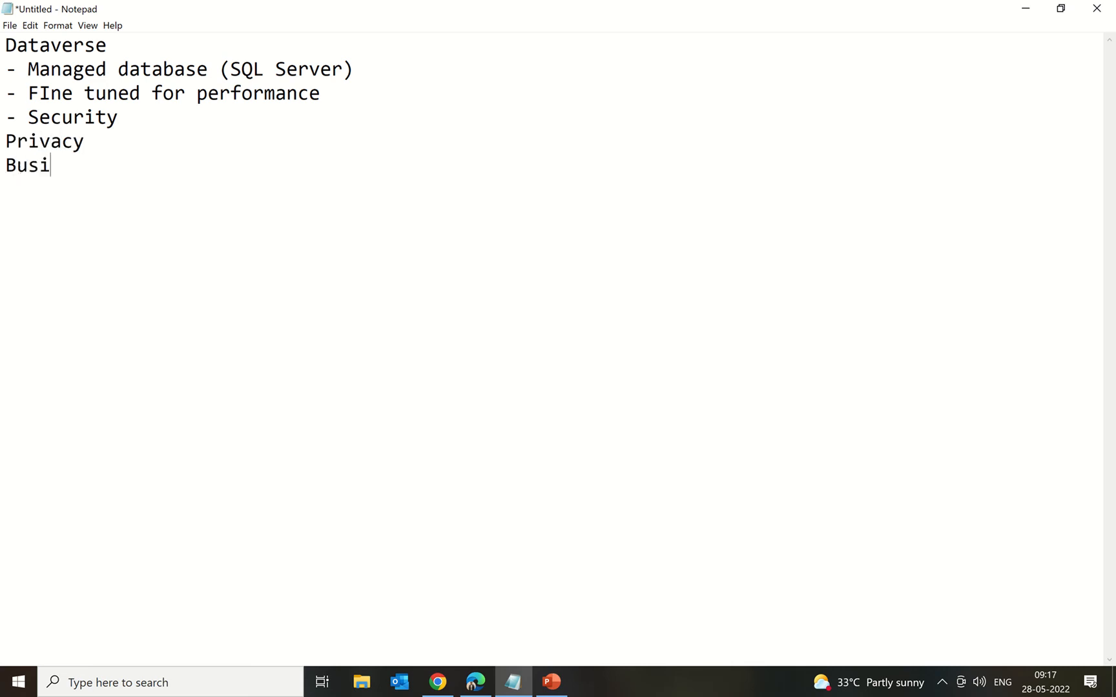
pyautogui.write('ness')
pyautogui.press('Return')
pyautogui.write('Prese')
pyautogui.write('ntation')
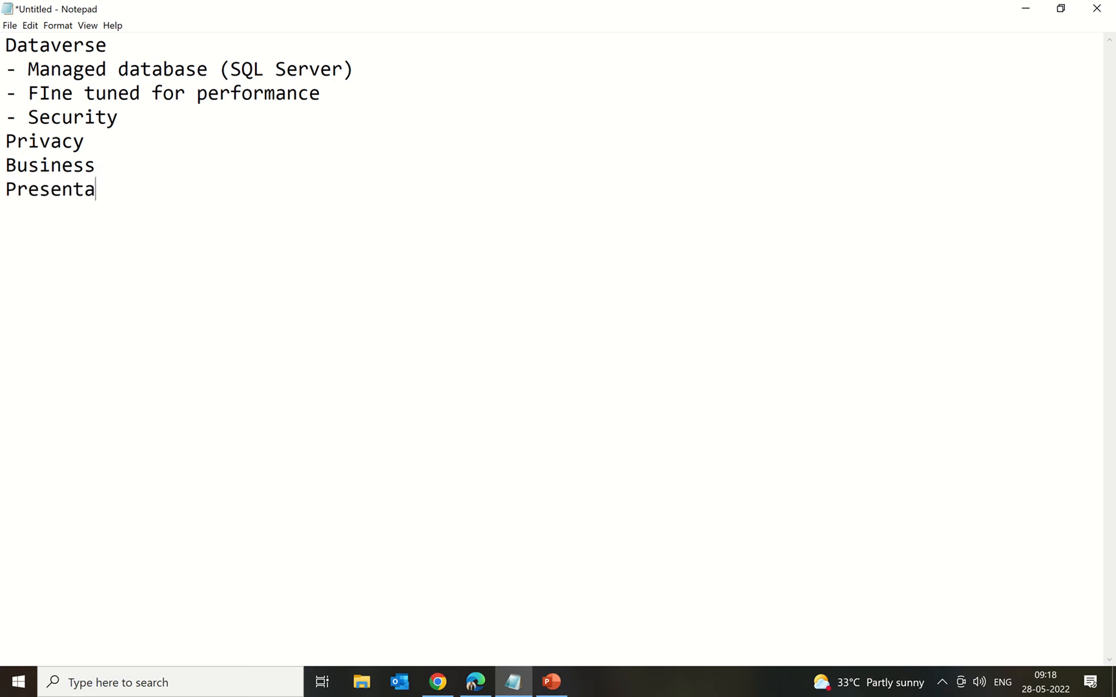
# Step: Prefix Presentation, Business and Privacy with dashes, then bring Power Pages forward
pyautogui.click(3, 187)
pyautogui.write('-')
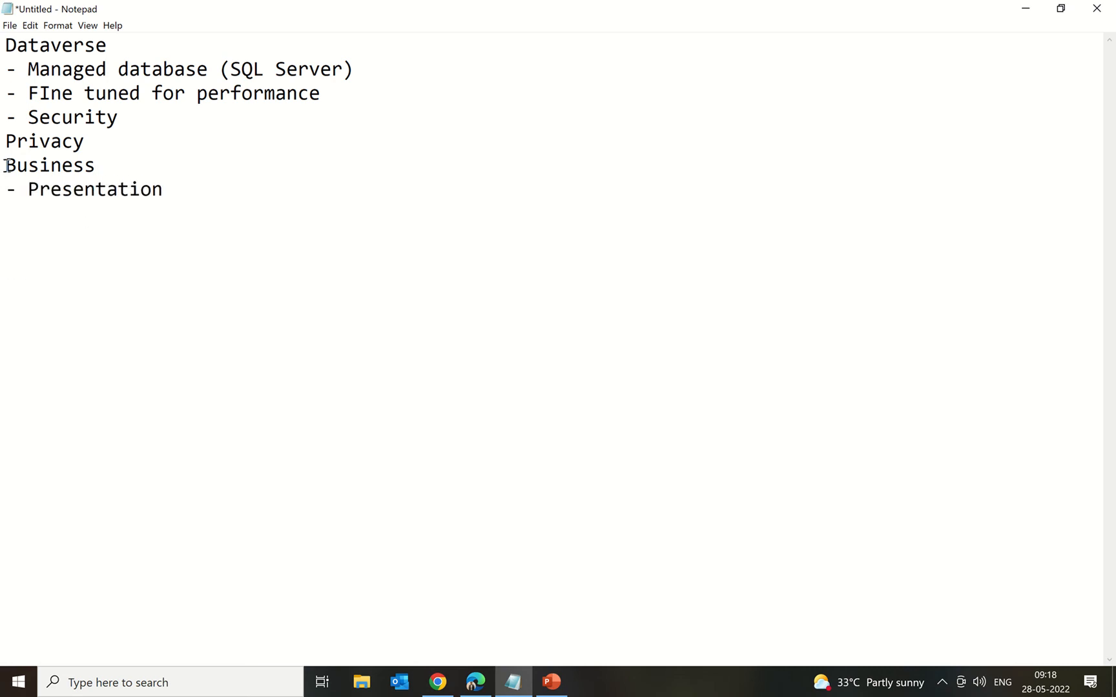
pyautogui.click(5, 165)
pyautogui.write('-')
pyautogui.click(2, 141)
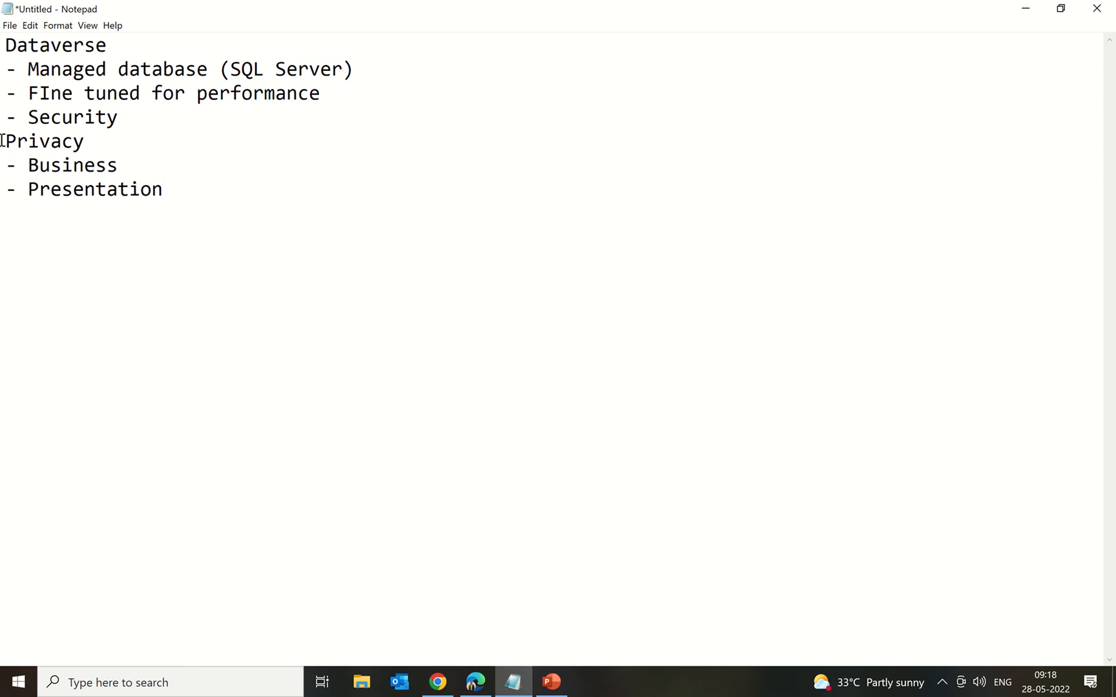
pyautogui.write('-')
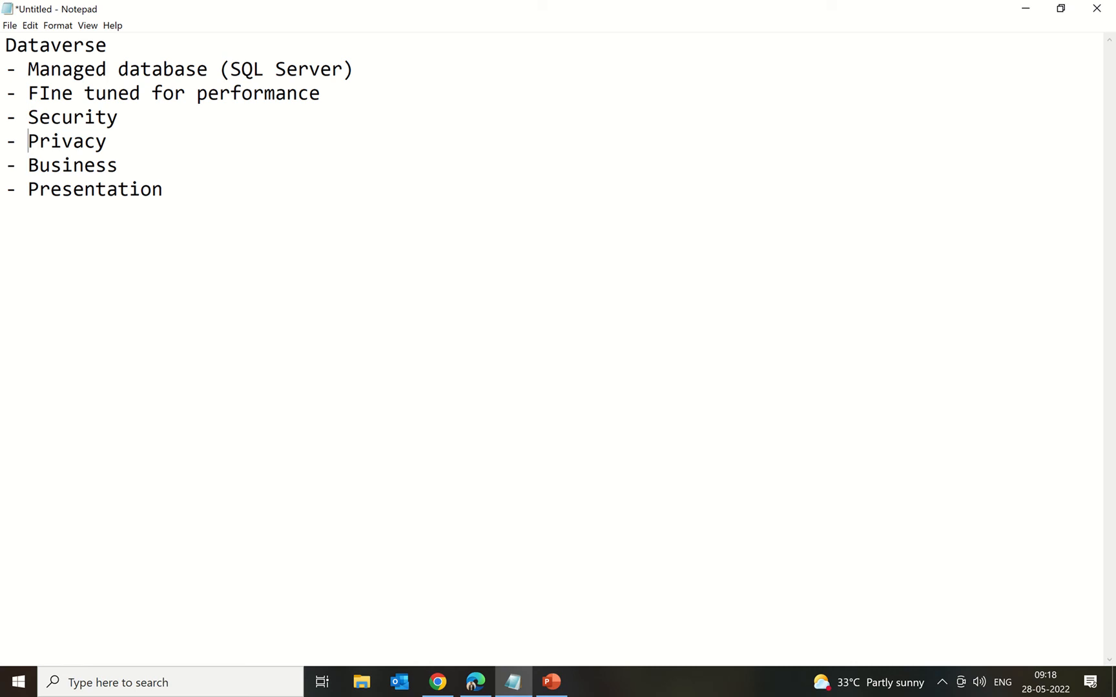
pyautogui.hotkey('alt', 'Tab')
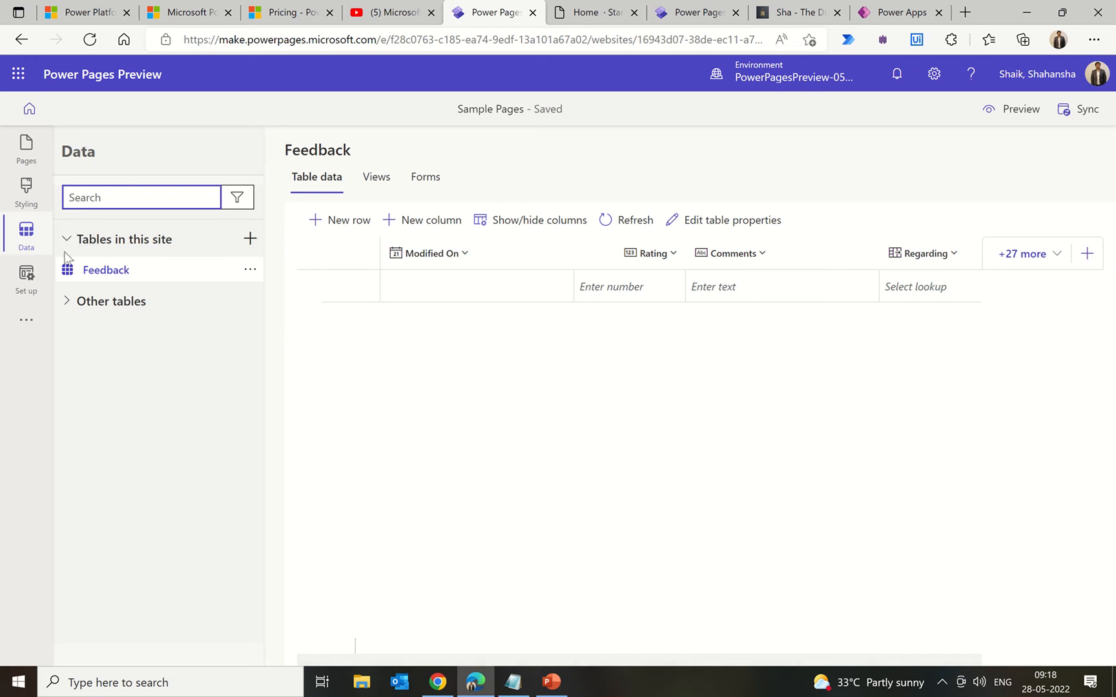
pyautogui.click(67, 302)
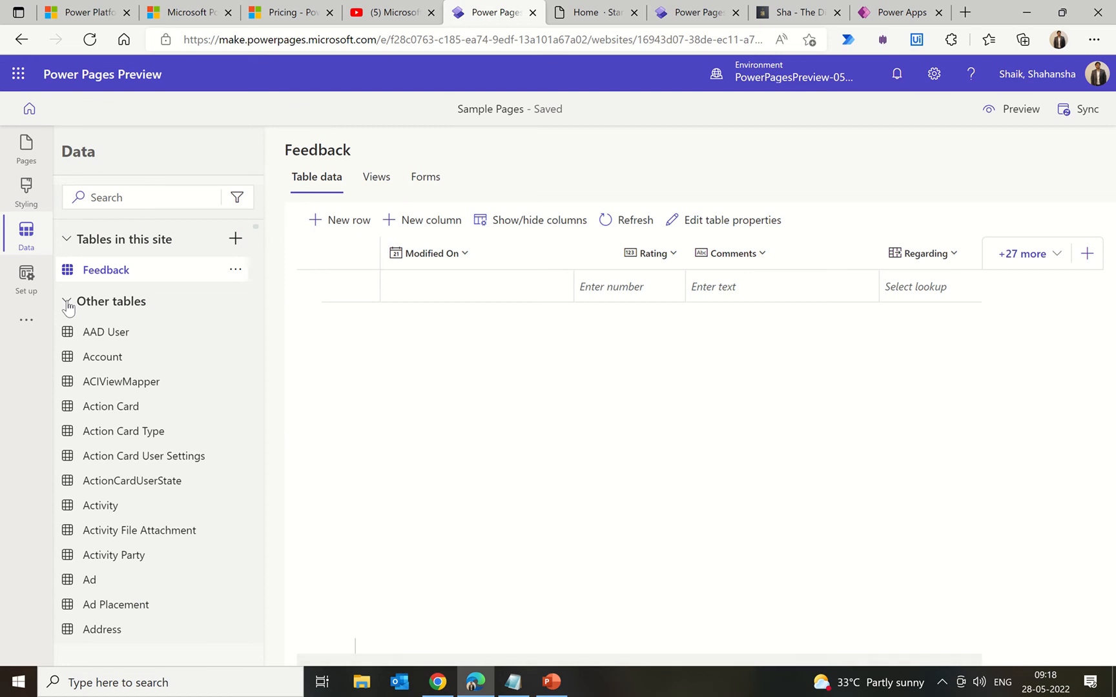
pyautogui.scroll(-18, 161, 386)
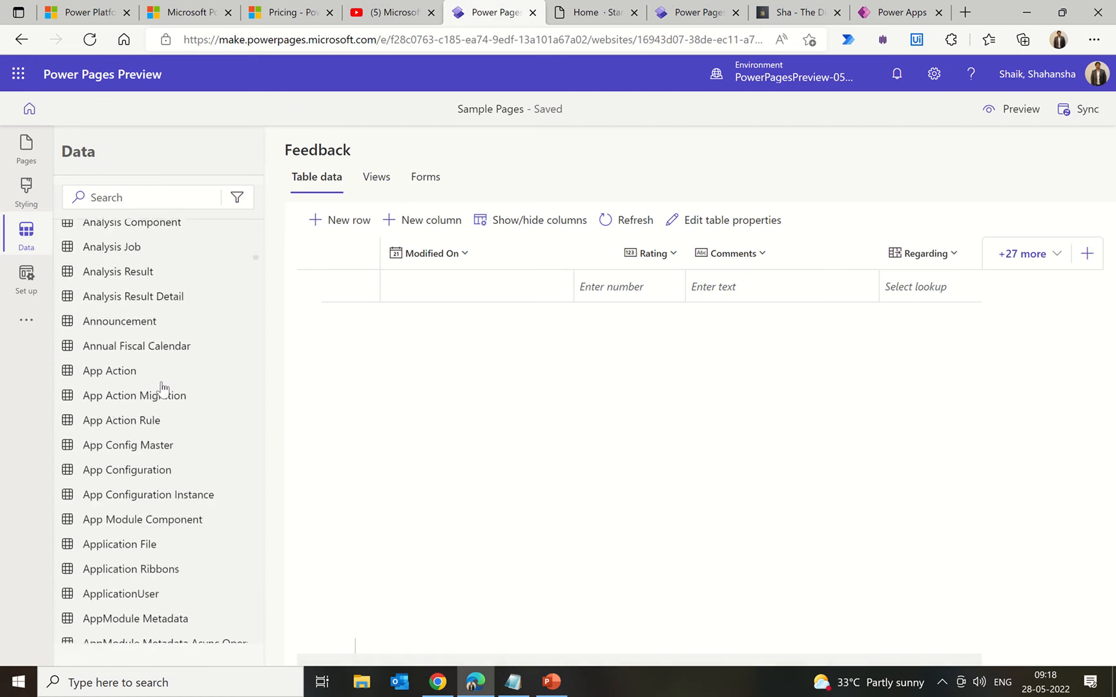
pyautogui.scroll(18, 163, 387)
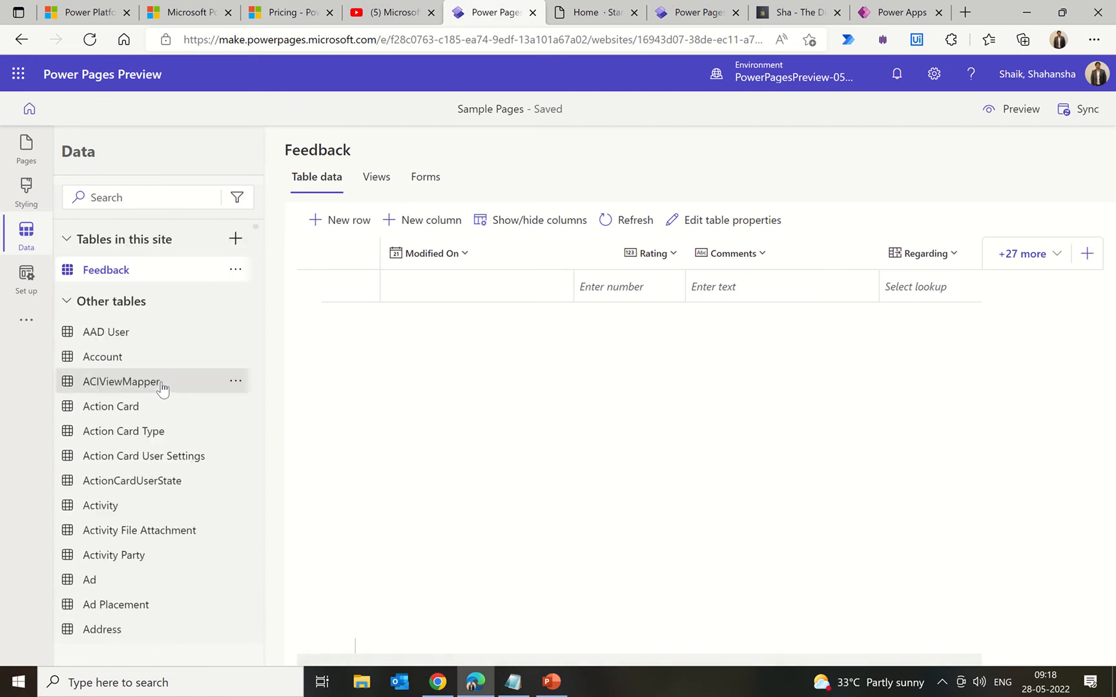
pyautogui.click(67, 302)
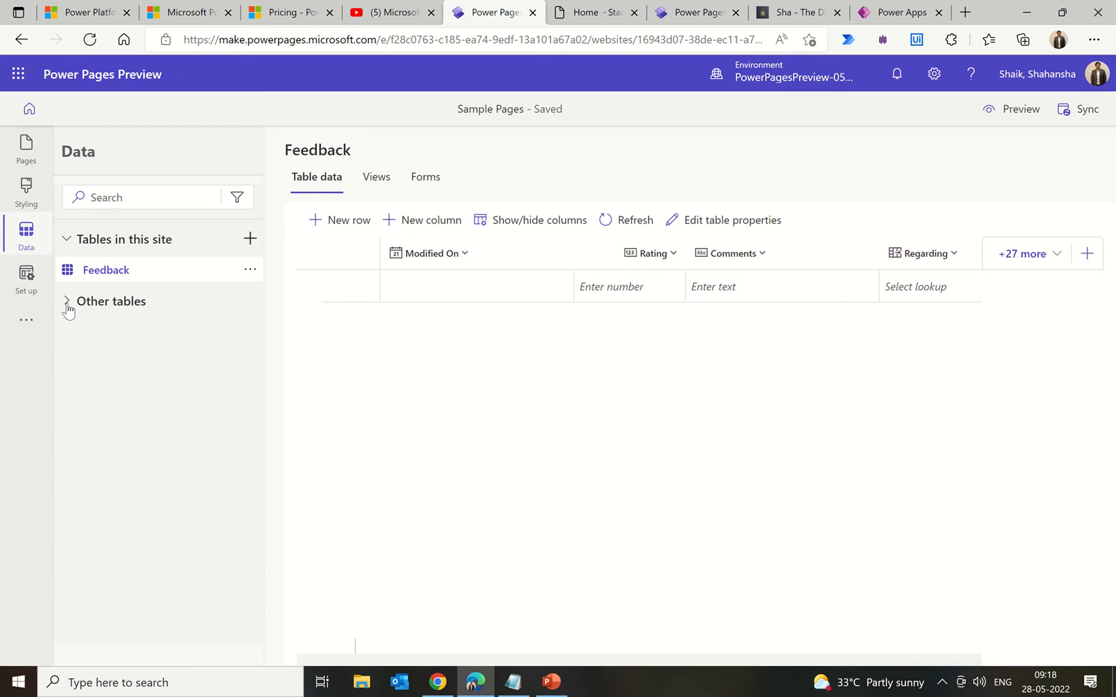
pyautogui.click(68, 302)
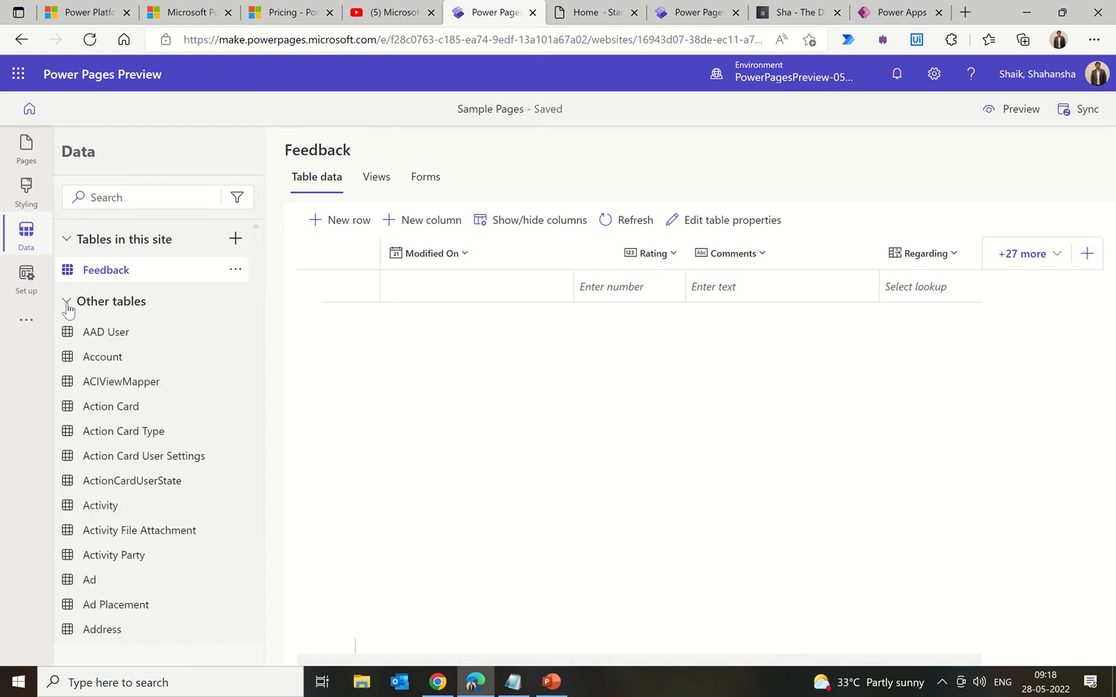
pyautogui.click(67, 302)
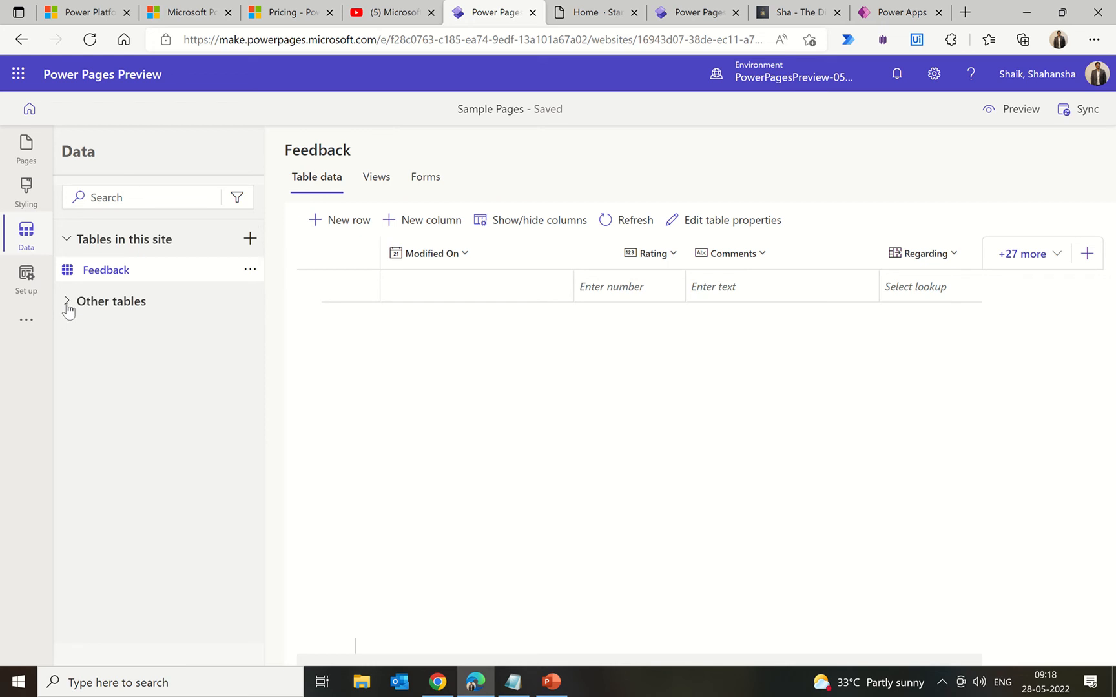
# Step: Create a new site table named 'Sample'
pyautogui.click(250, 239)
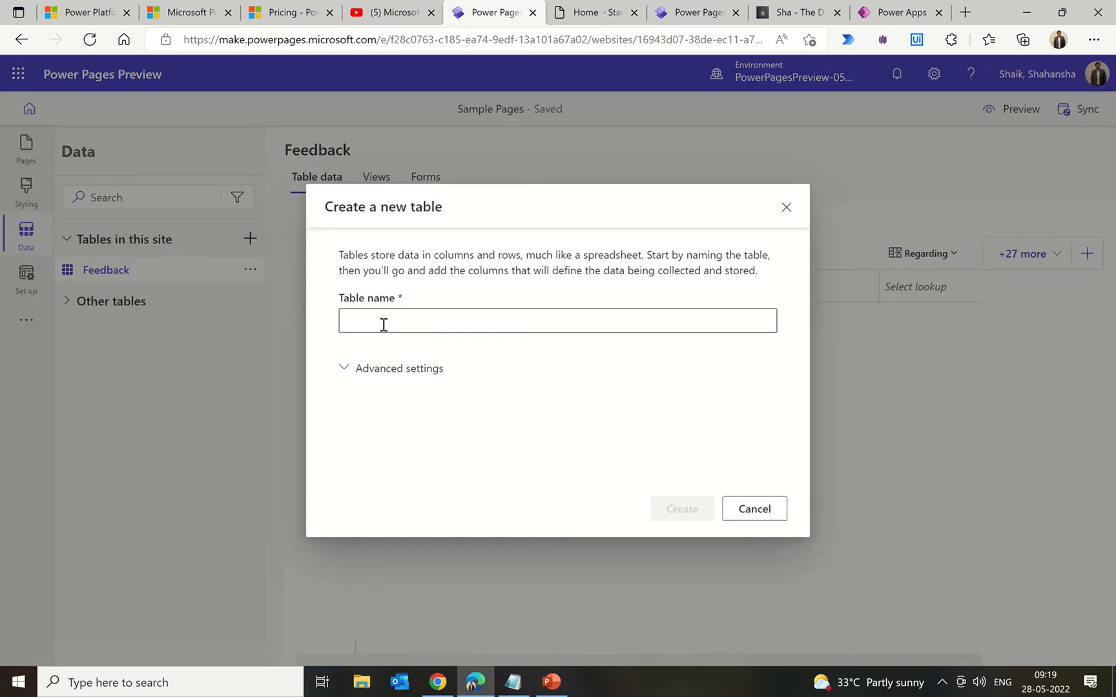
pyautogui.click(383, 325)
pyautogui.write('Sample')
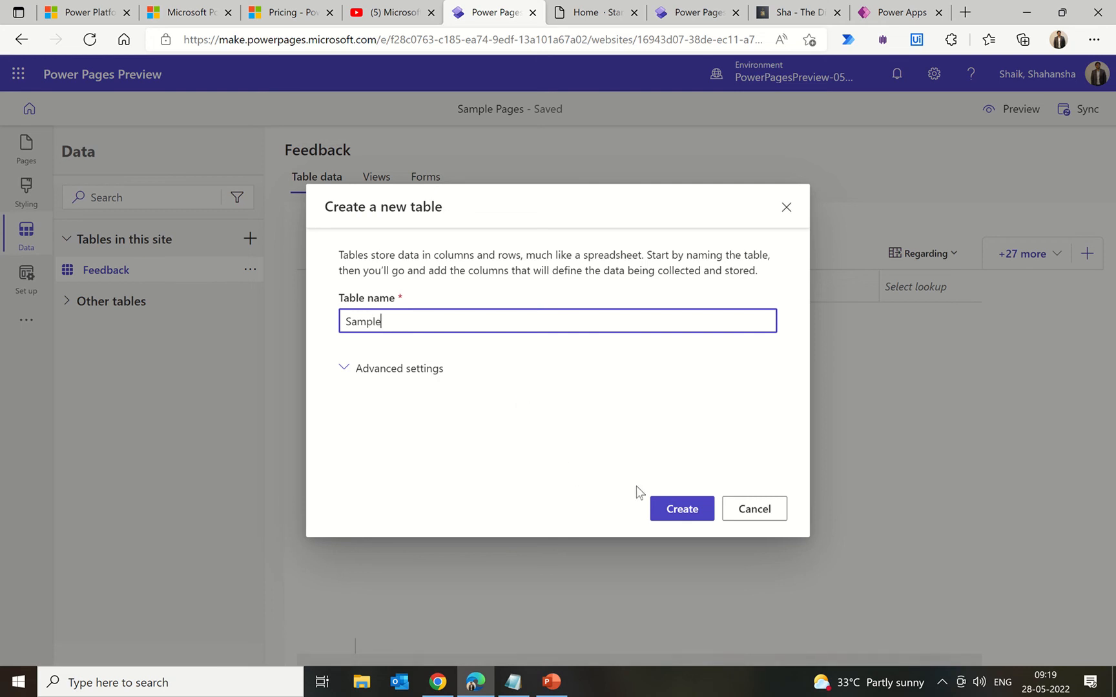
pyautogui.click(678, 510)
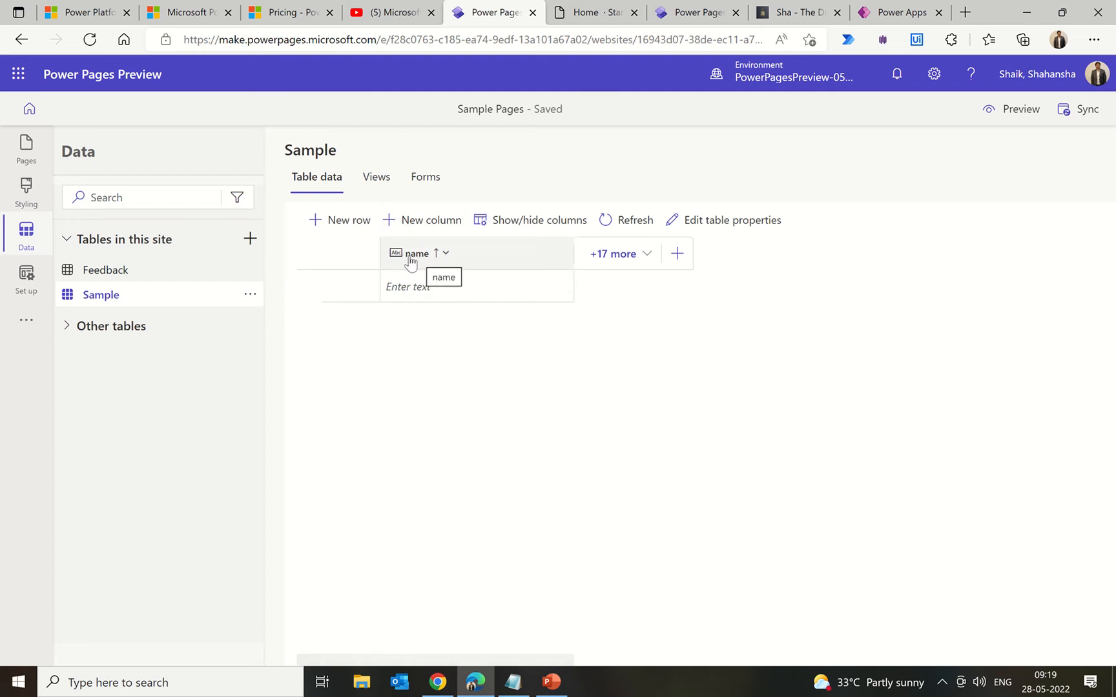
# Step: Add a new Sample column named 'ID' with the Autonumber data type
pyautogui.click(649, 255)
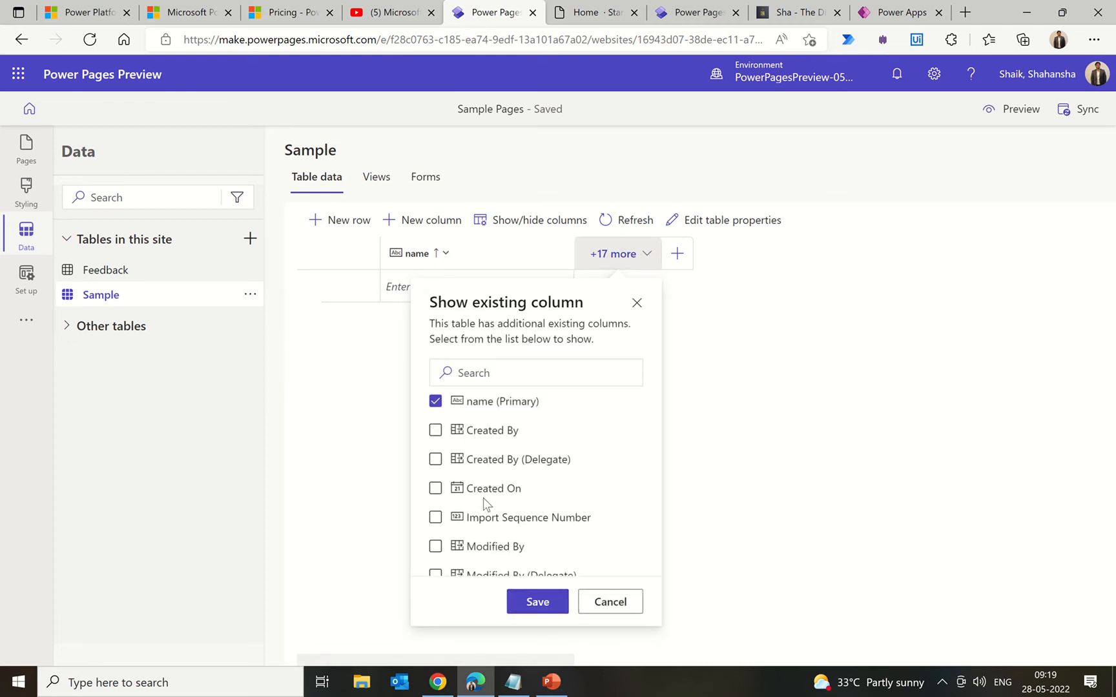
pyautogui.click(786, 390)
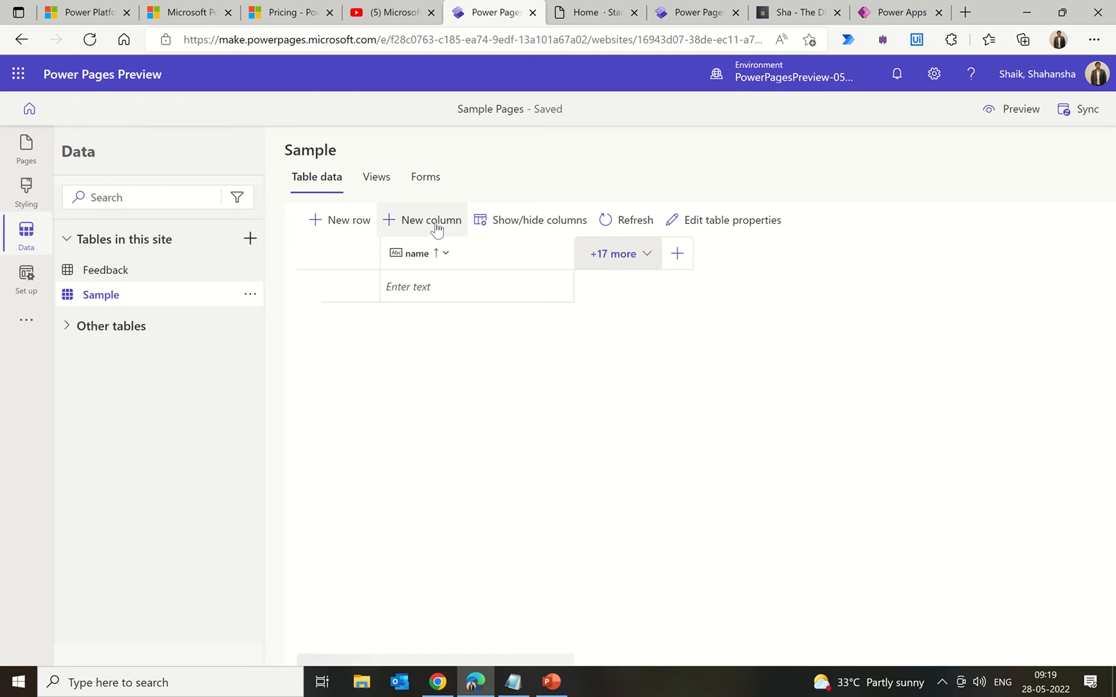
pyautogui.click(416, 221)
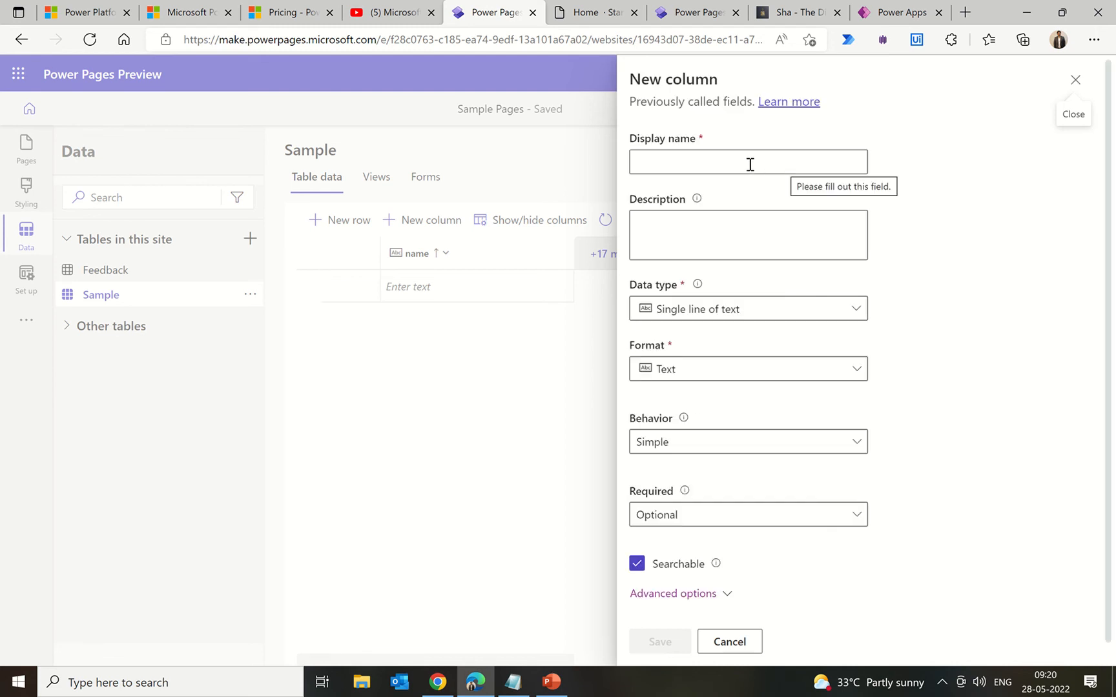
pyautogui.click(749, 164)
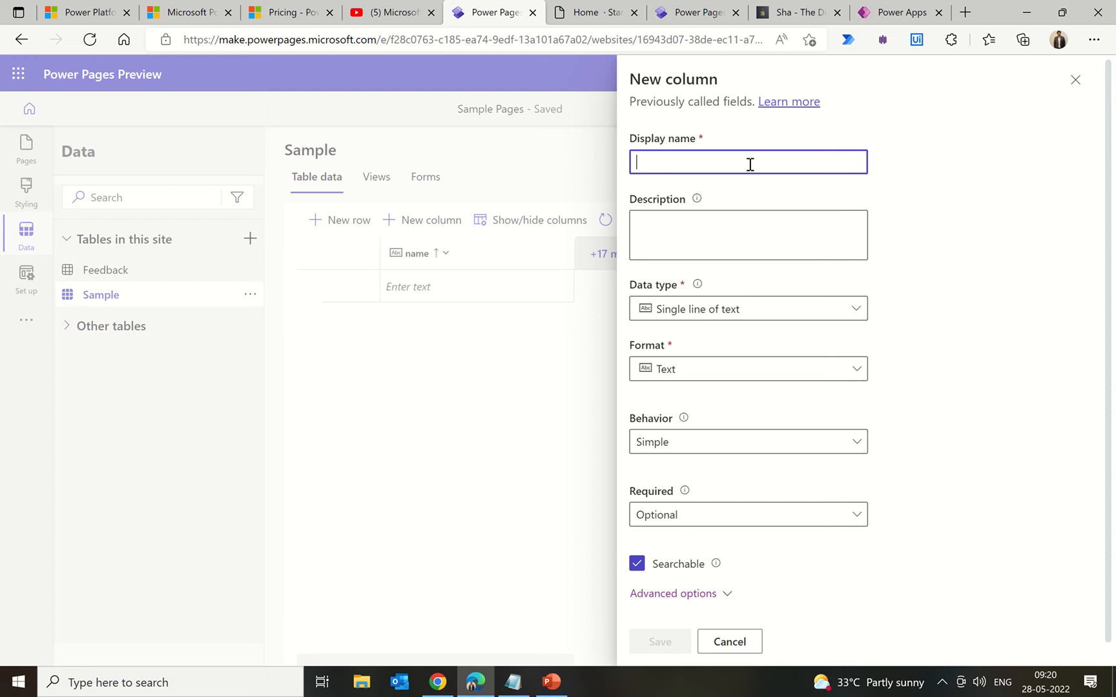
pyautogui.write('ID')
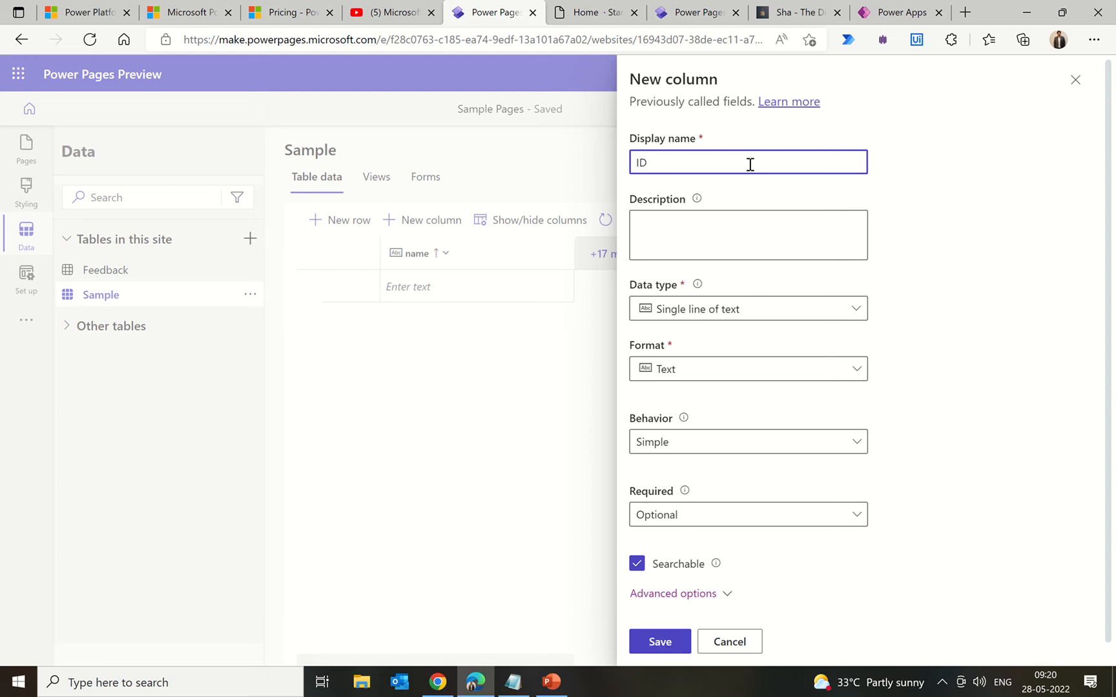
pyautogui.click(713, 238)
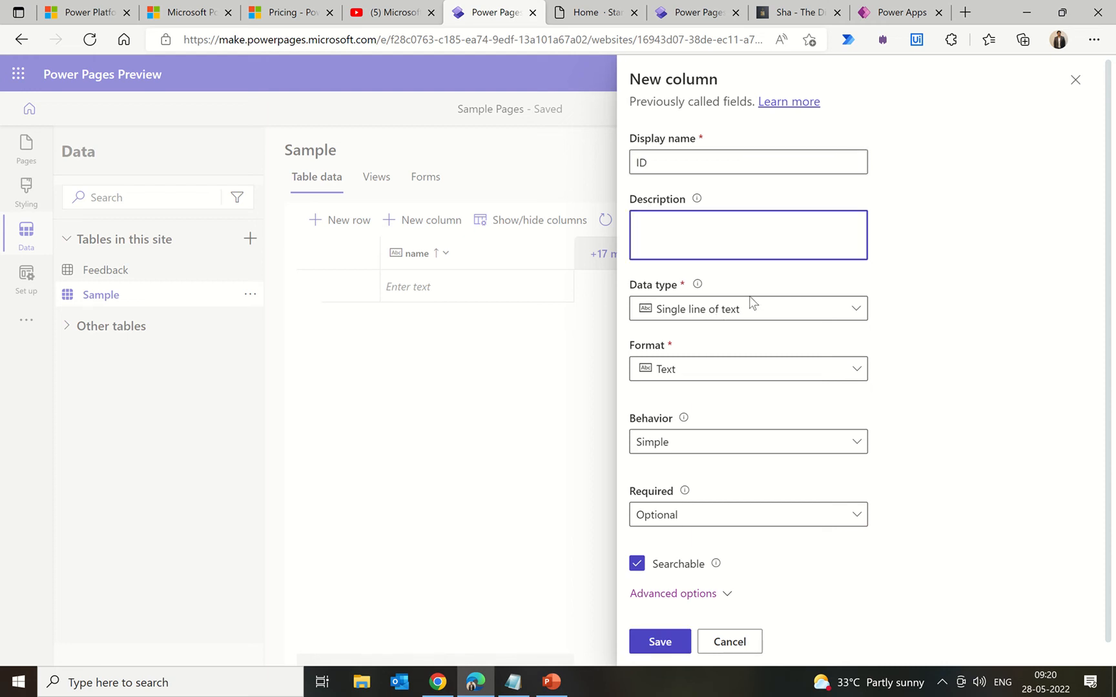
pyautogui.click(746, 313)
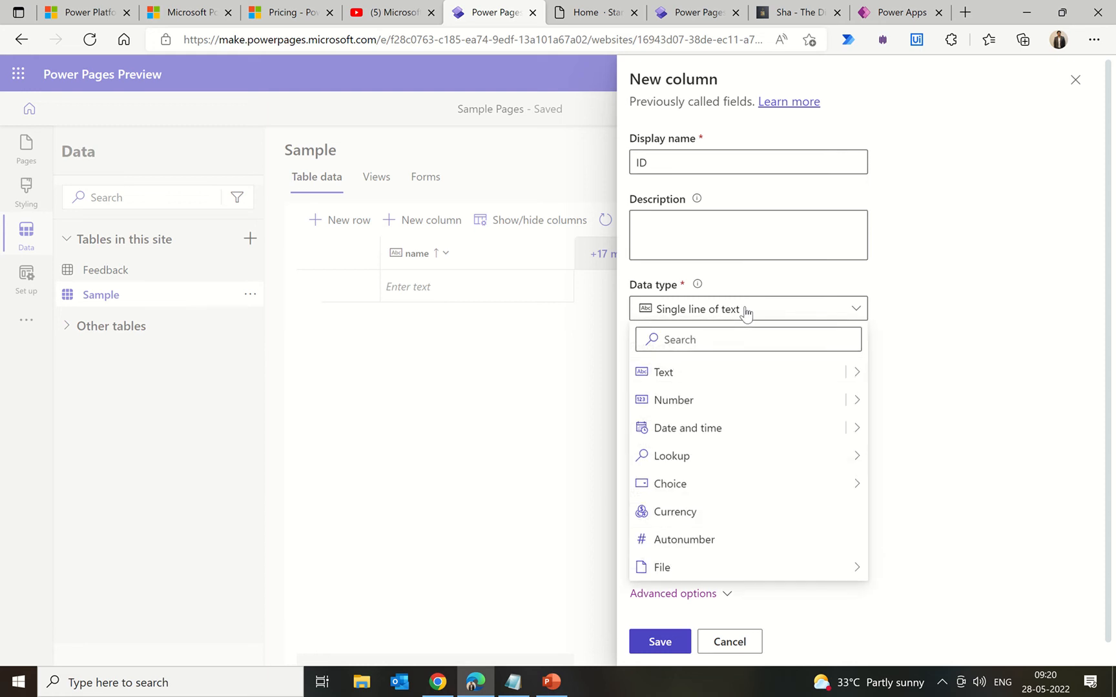
pyautogui.click(690, 405)
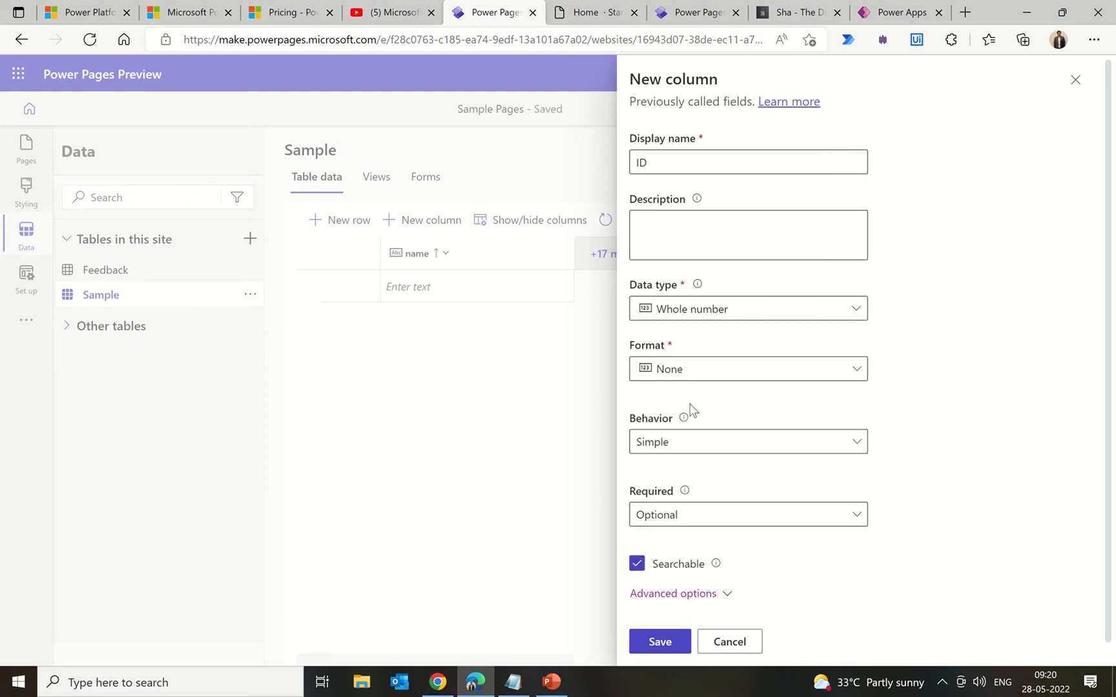
pyautogui.click(753, 379)
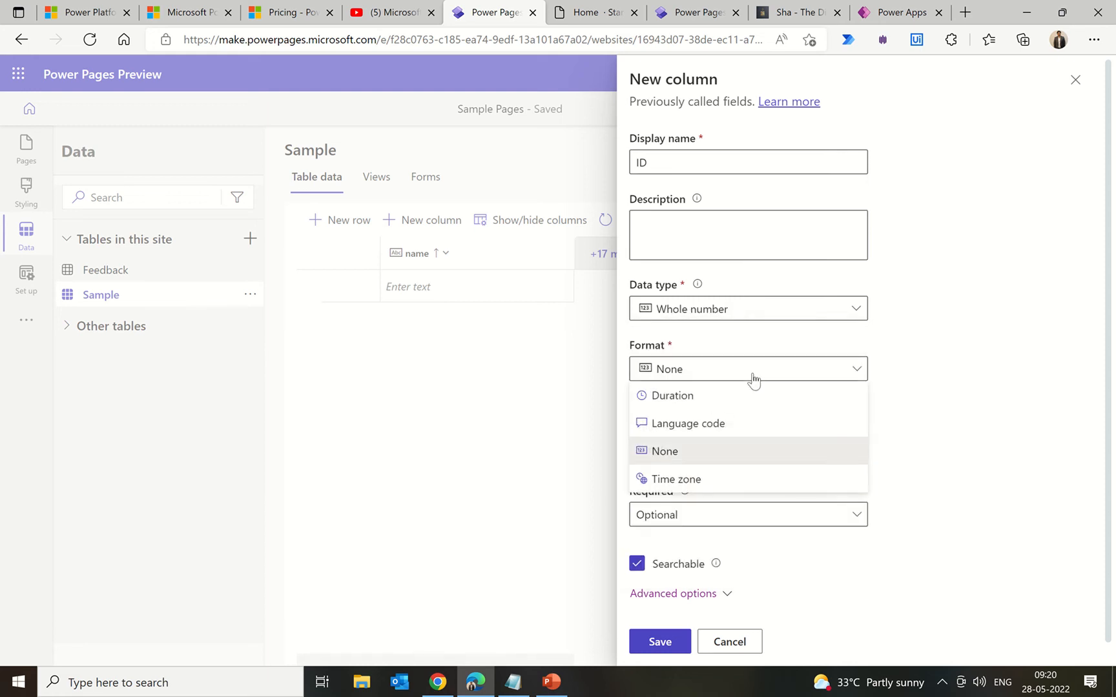
pyautogui.click(754, 379)
pyautogui.click(735, 316)
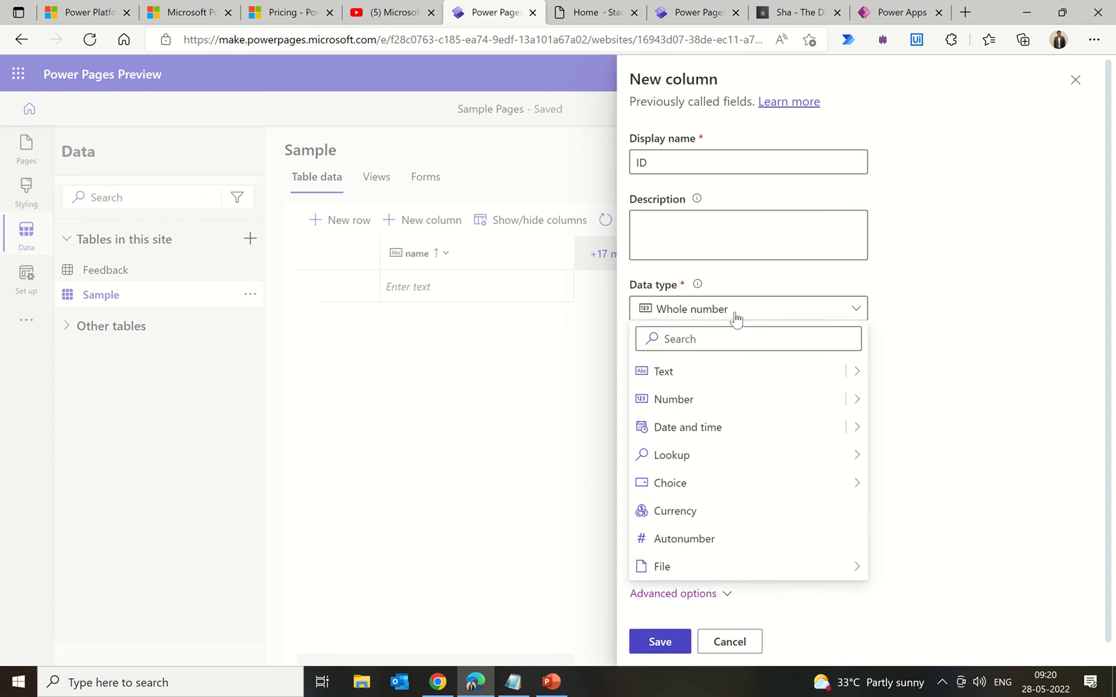
pyautogui.click(694, 540)
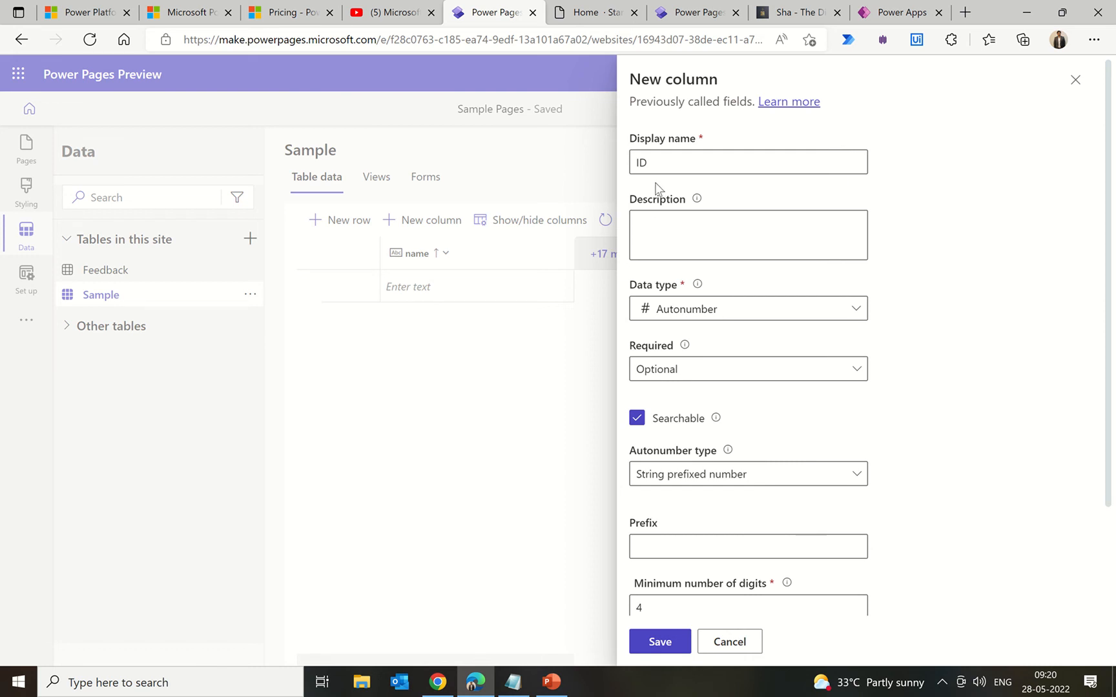
# Step: Set the ID autonumber seed to 1 and minimum digits to 8, then save the column
pyautogui.scroll(-3, 782, 490)
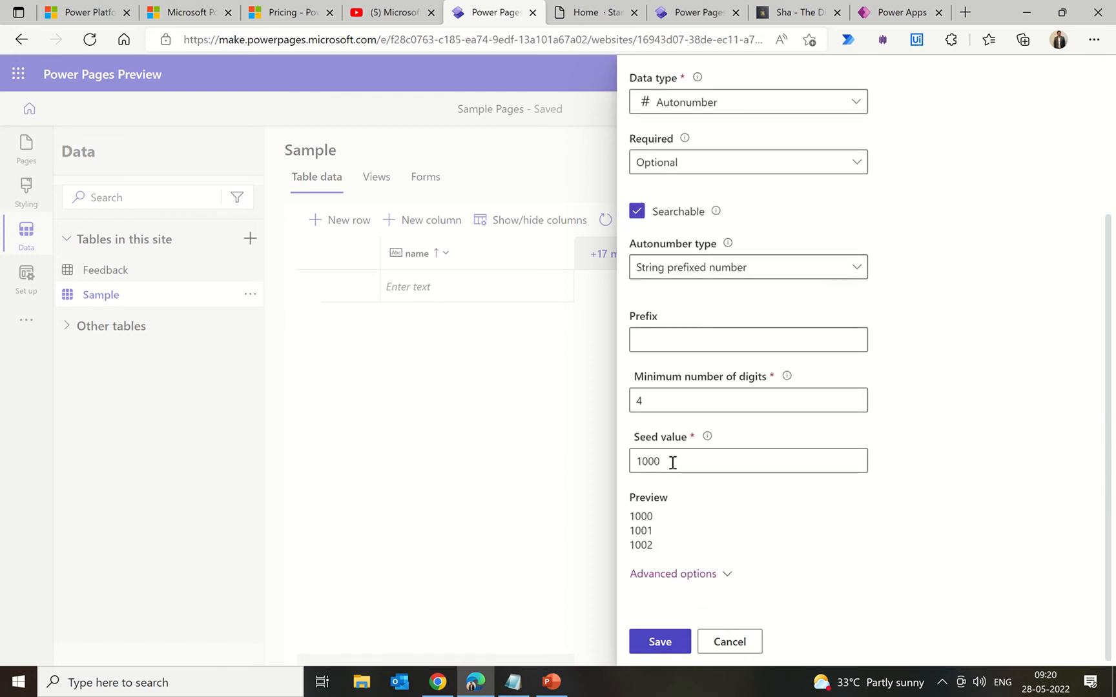
pyautogui.moveTo(670, 461); pyautogui.dragTo(639, 461)
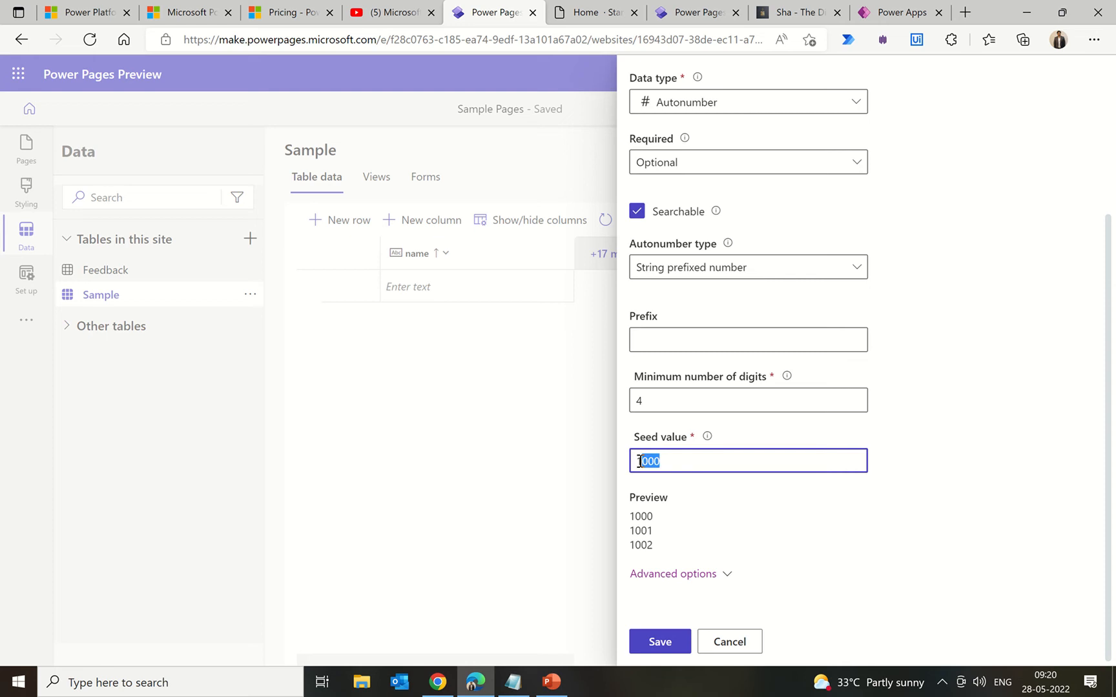
pyautogui.press('BackSpace')
pyautogui.press('BackSpace')
pyautogui.write('1')
pyautogui.moveTo(646, 402); pyautogui.dragTo(630, 403)
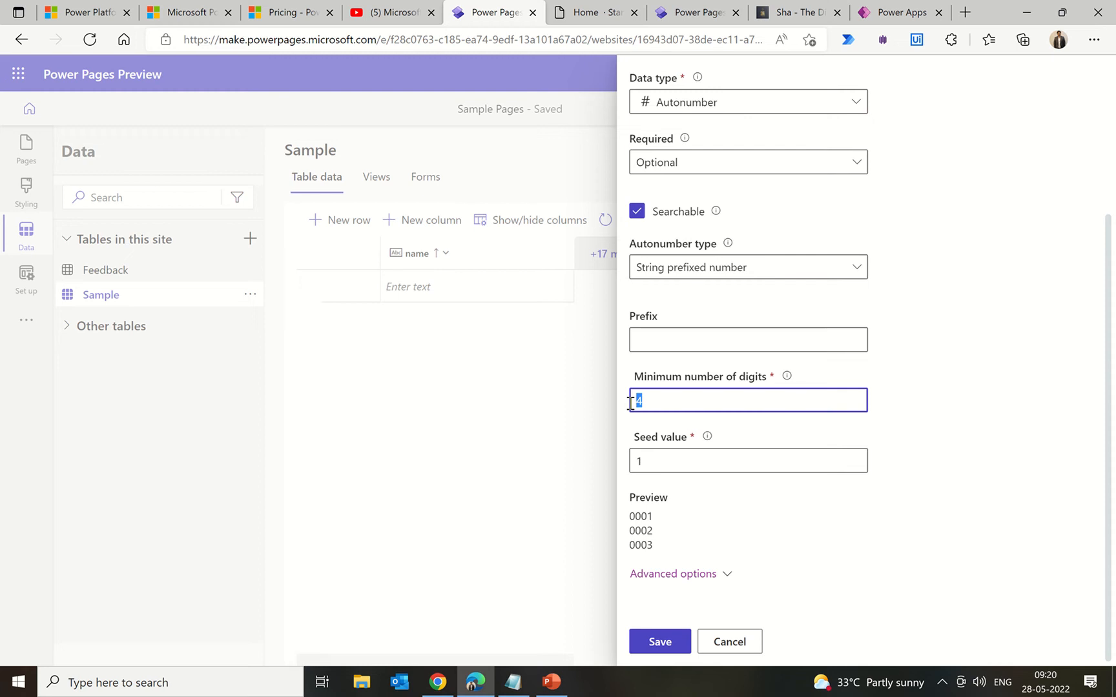
pyautogui.write('8')
pyautogui.scroll(3, 877, 458)
pyautogui.scroll(-3, 877, 458)
pyautogui.click(660, 641)
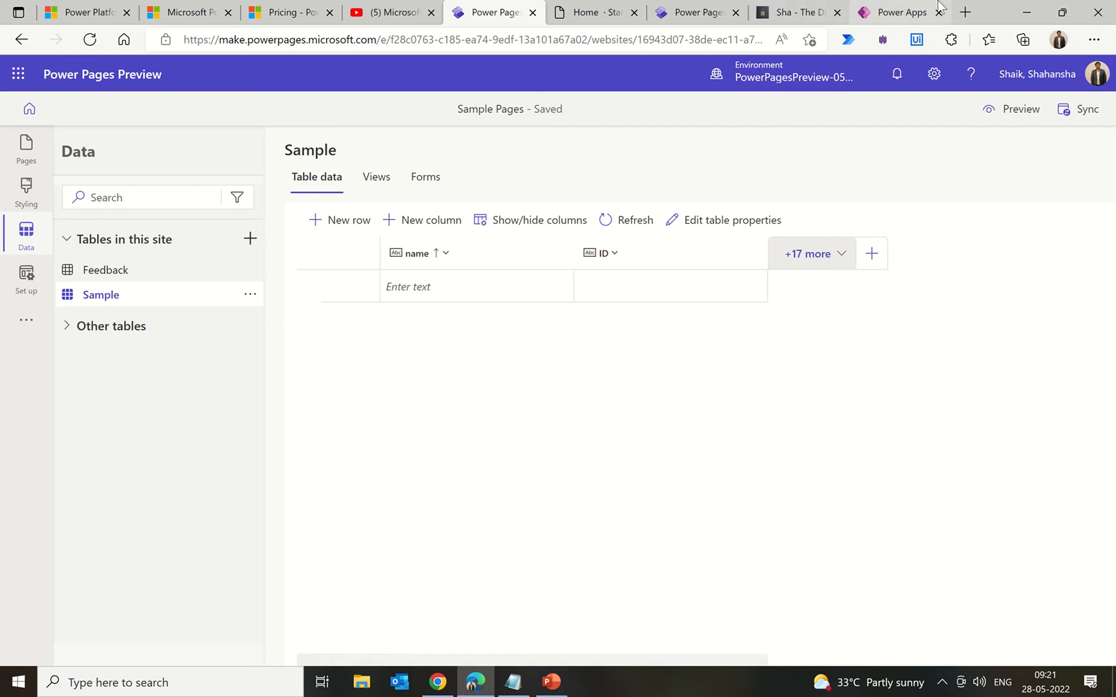
# Step: In Power Apps, close the create dialog and open the Dataverse Account table, then return to Power Pages
pyautogui.click(894, 13)
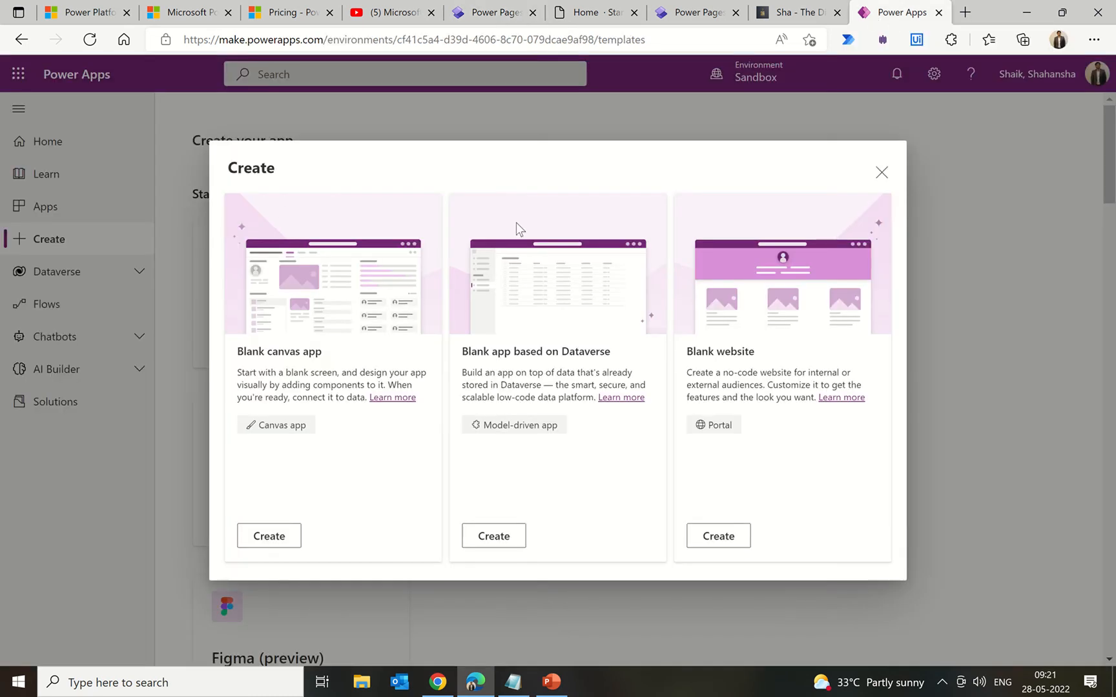
pyautogui.click(881, 172)
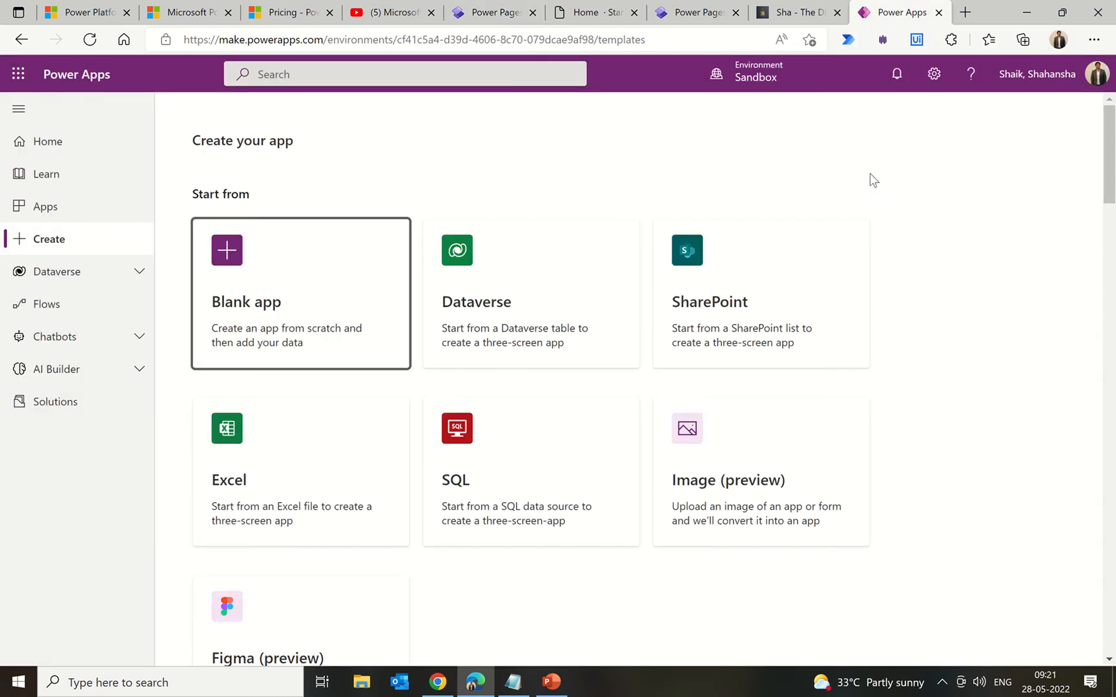
pyautogui.click(117, 273)
pyautogui.click(74, 309)
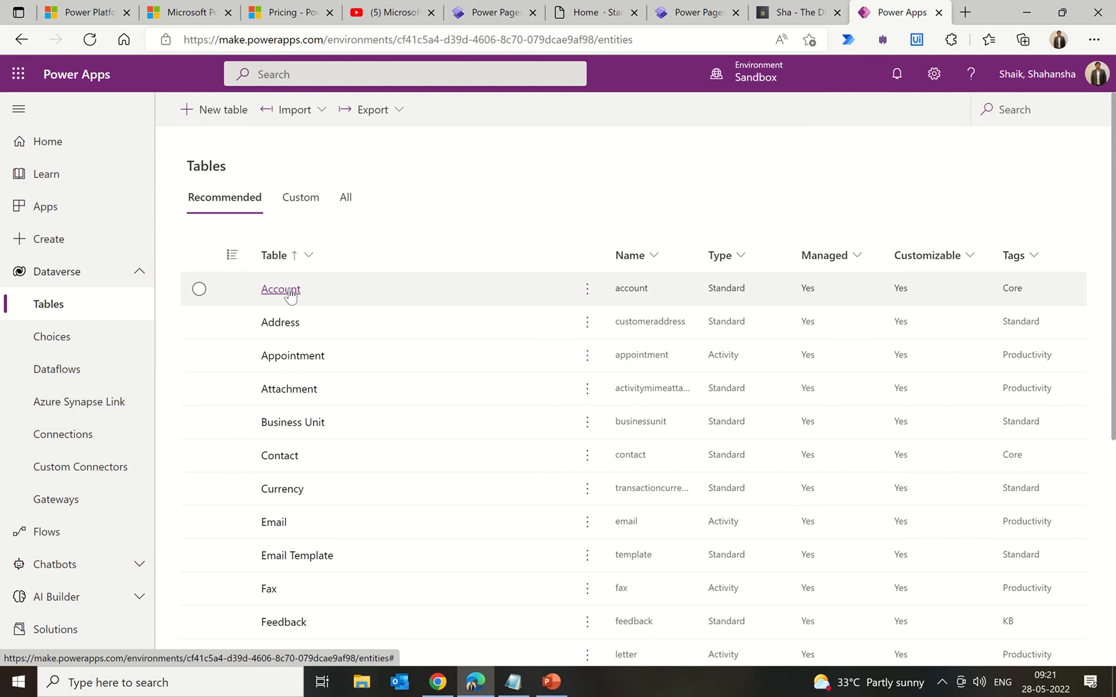
pyautogui.click(288, 294)
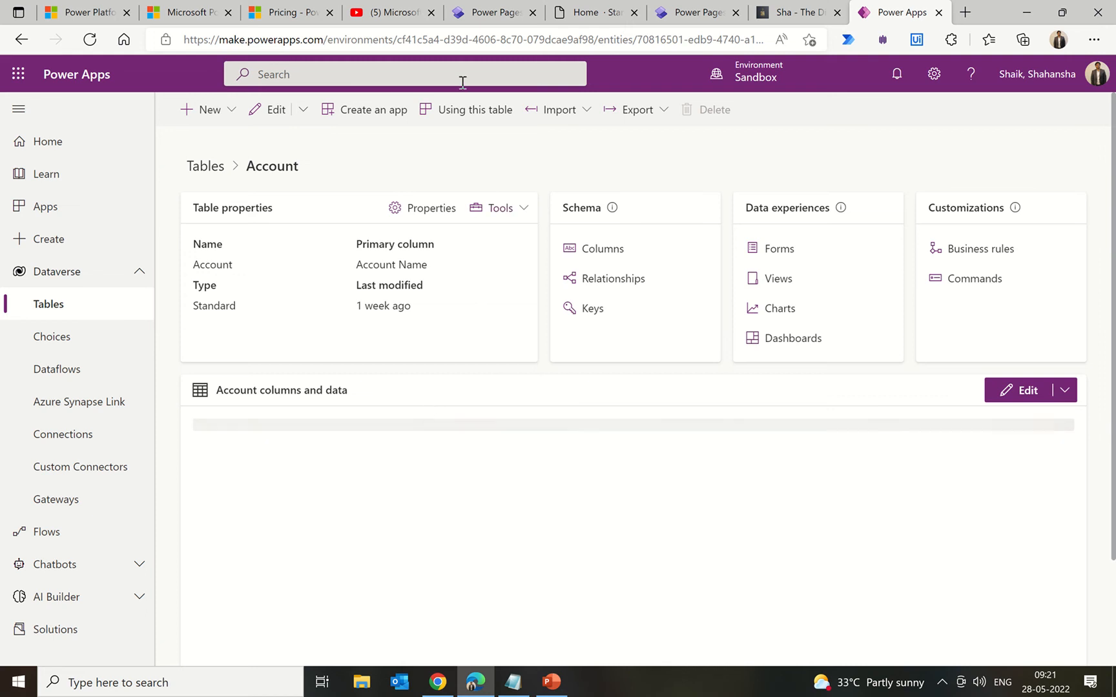
pyautogui.click(485, 12)
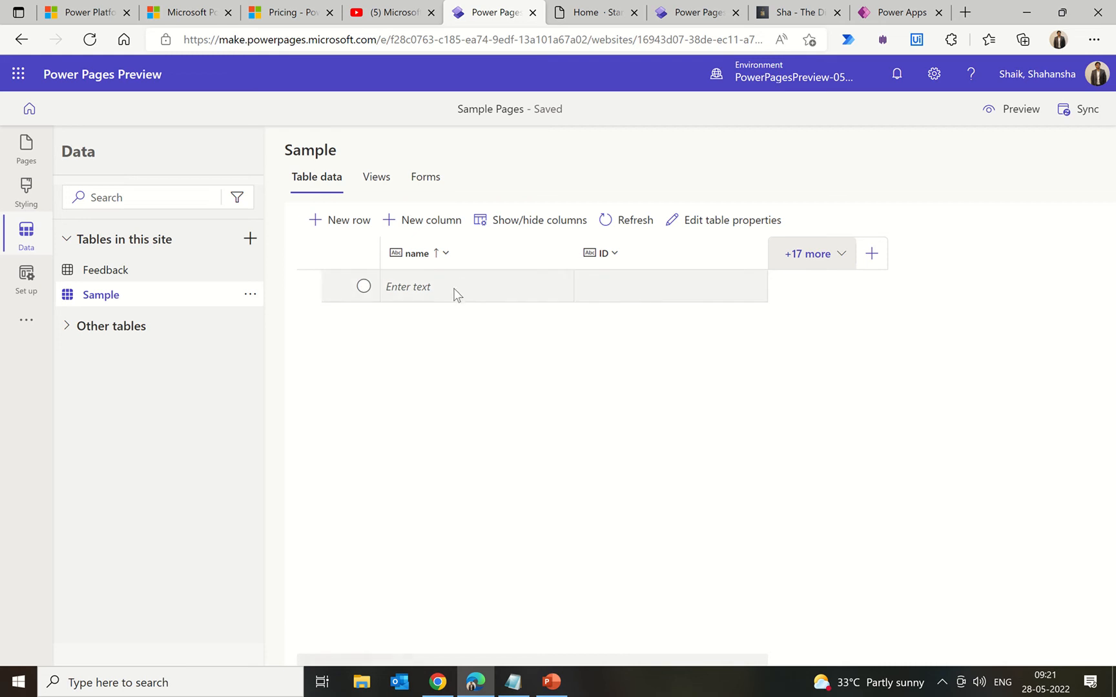
# Step: Add a row named 'test1' to the Sample table, receiving ID 00000001
pyautogui.click(488, 294)
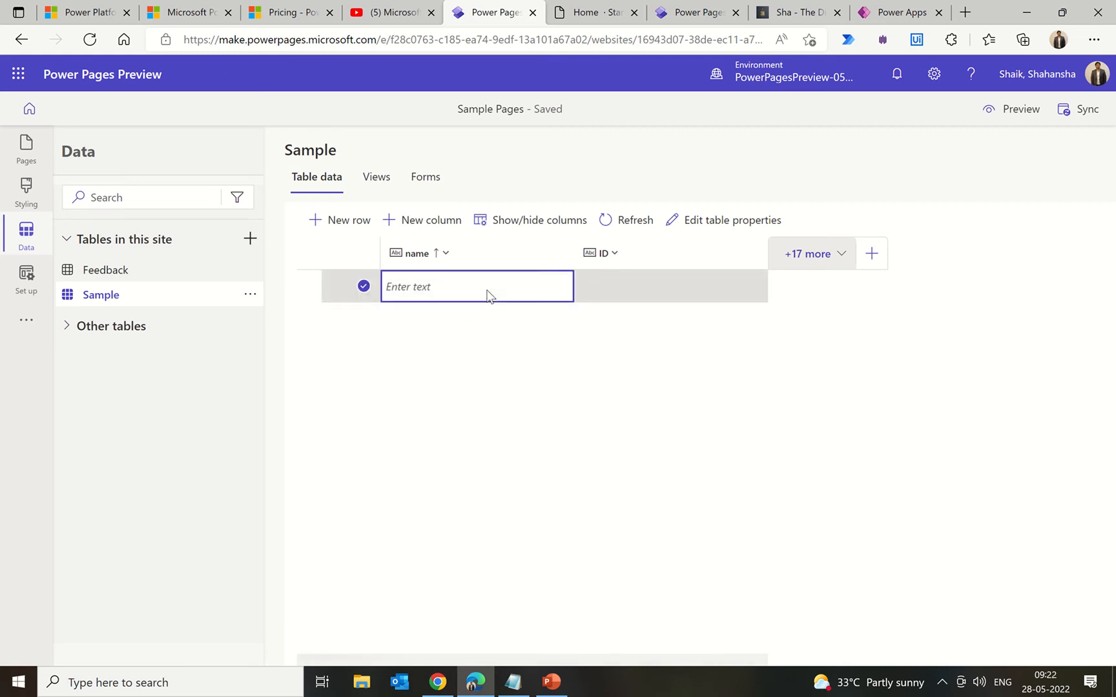
pyautogui.click(487, 295)
pyautogui.write('test1')
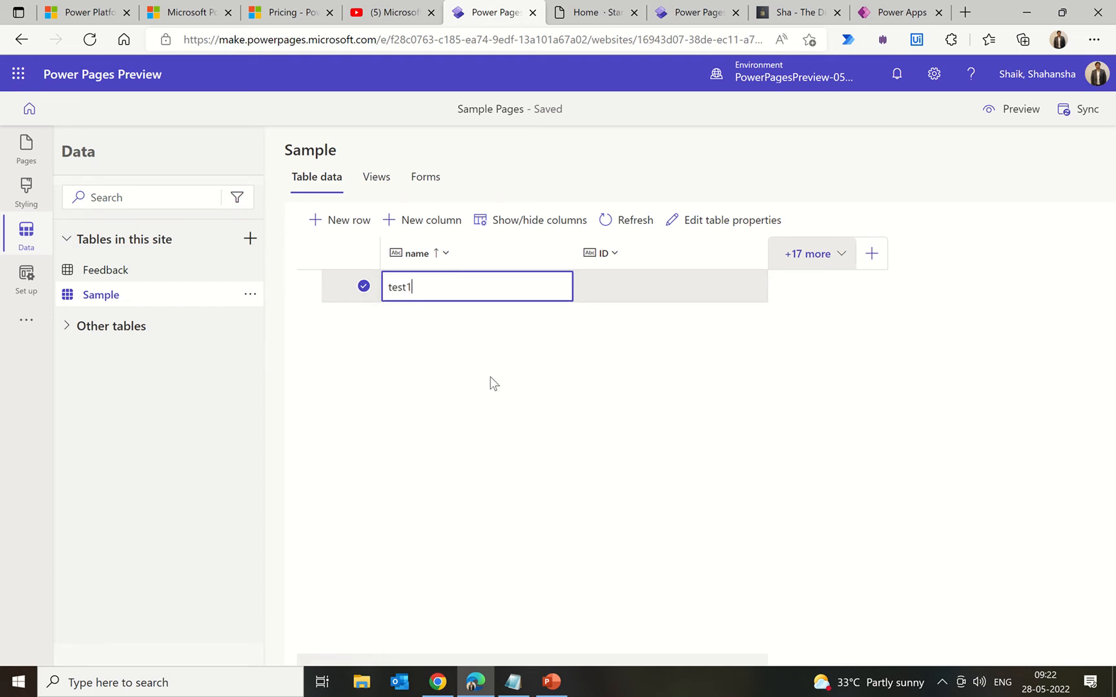
pyautogui.click(793, 404)
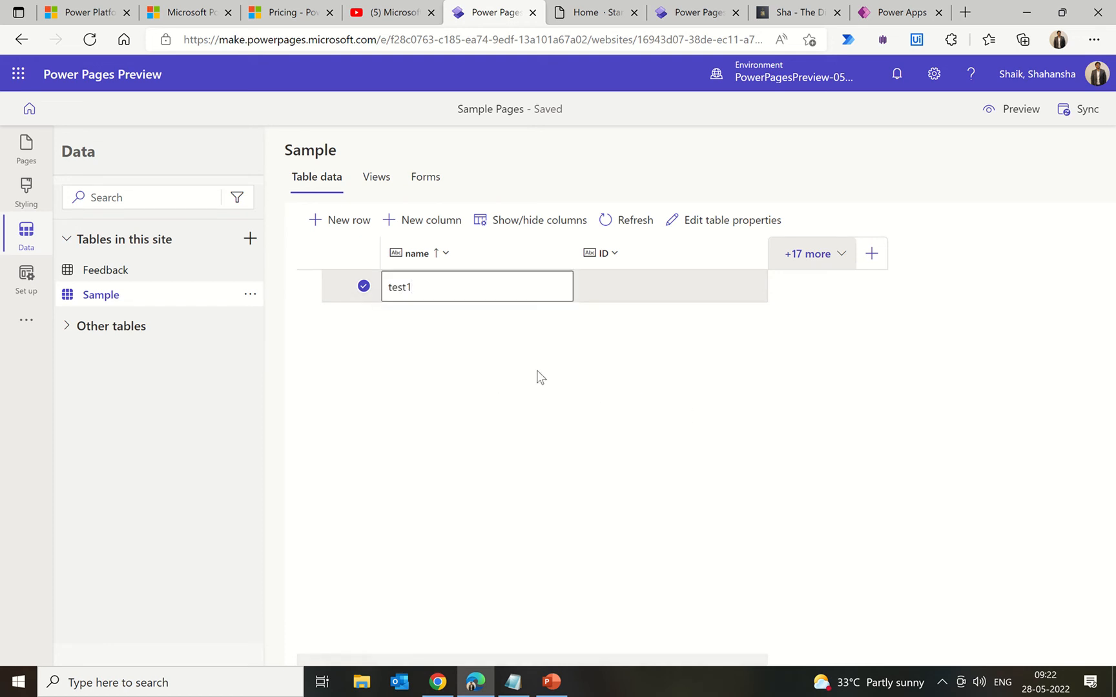
pyautogui.click(378, 181)
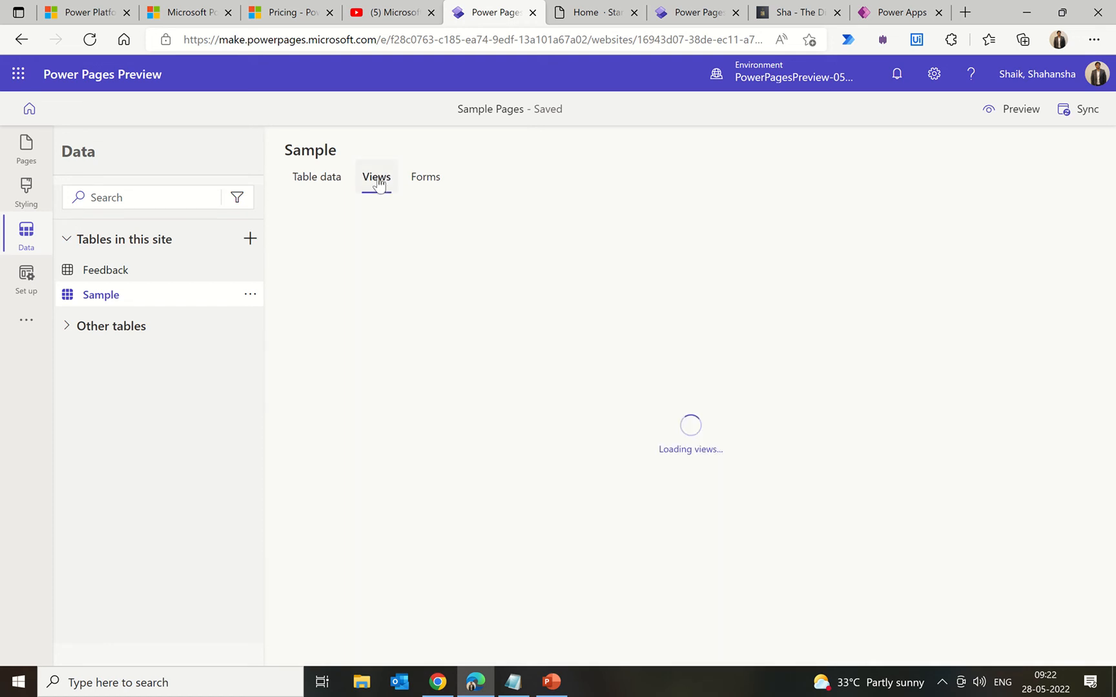
pyautogui.click(332, 180)
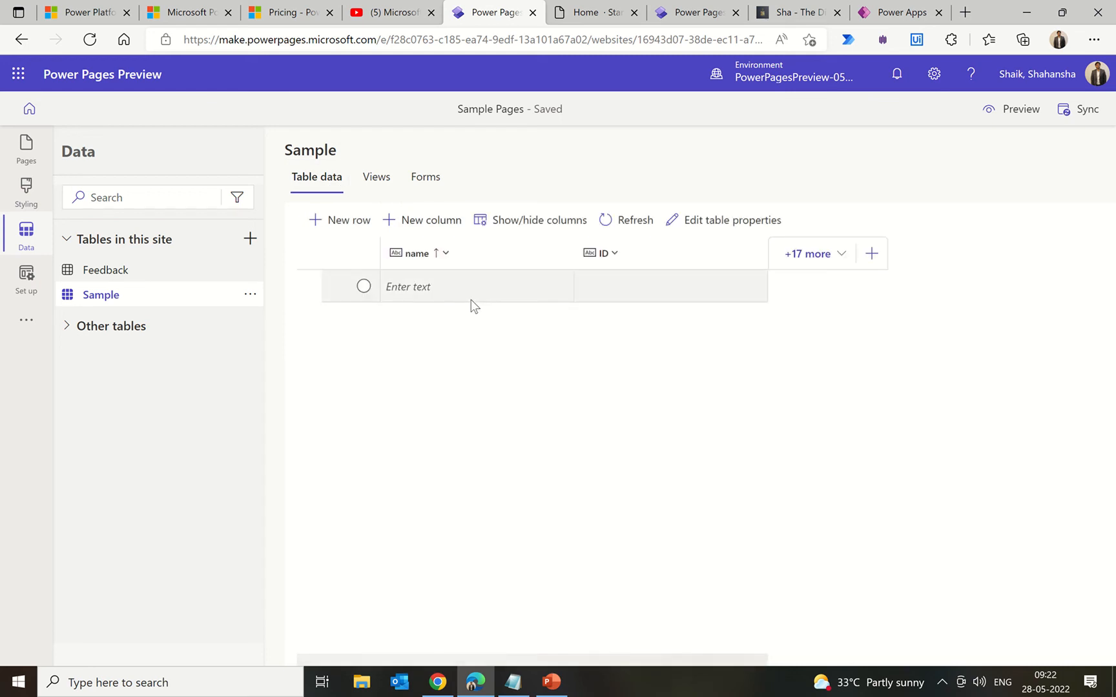
pyautogui.click(471, 296)
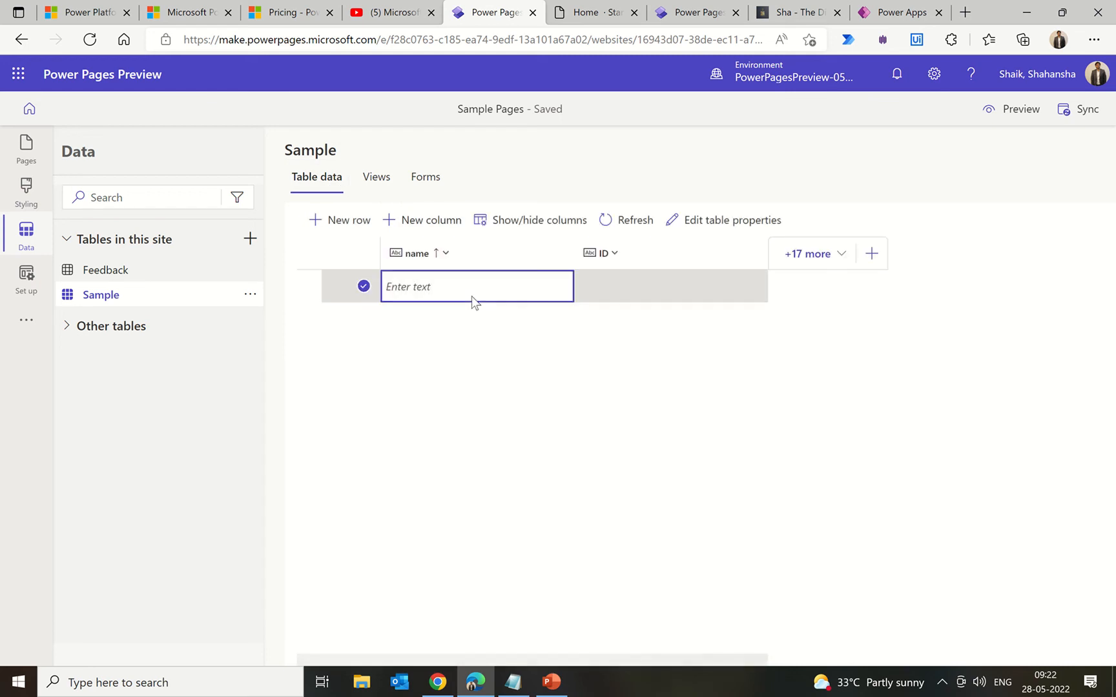
pyautogui.write('tes')
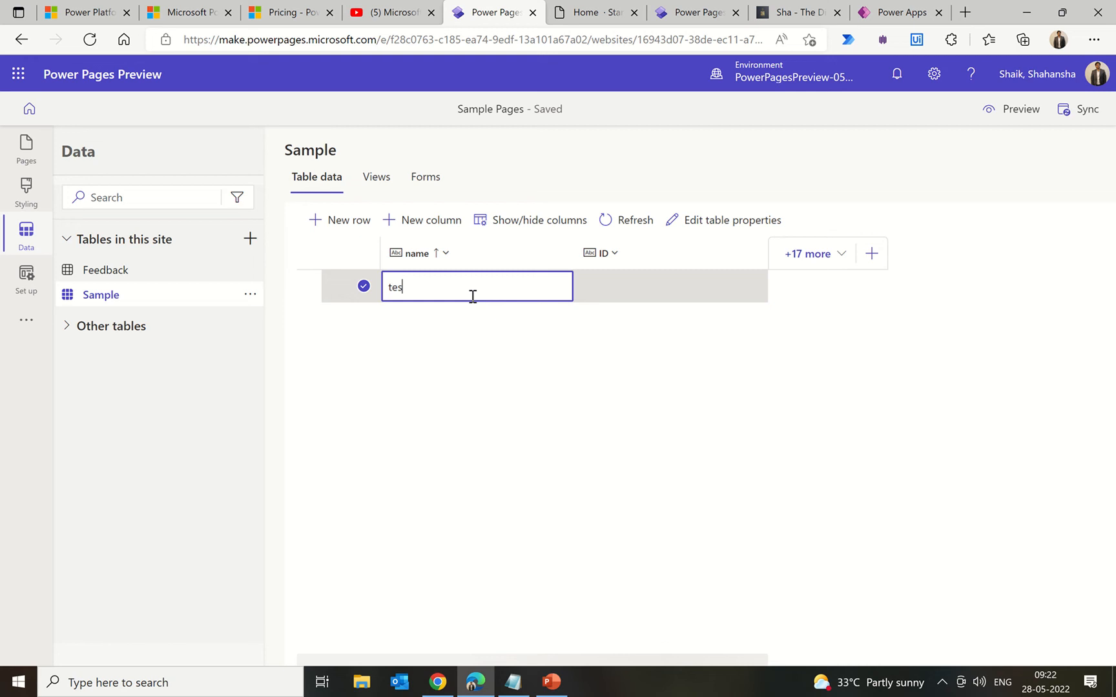
pyautogui.write('t1')
pyautogui.press('Return')
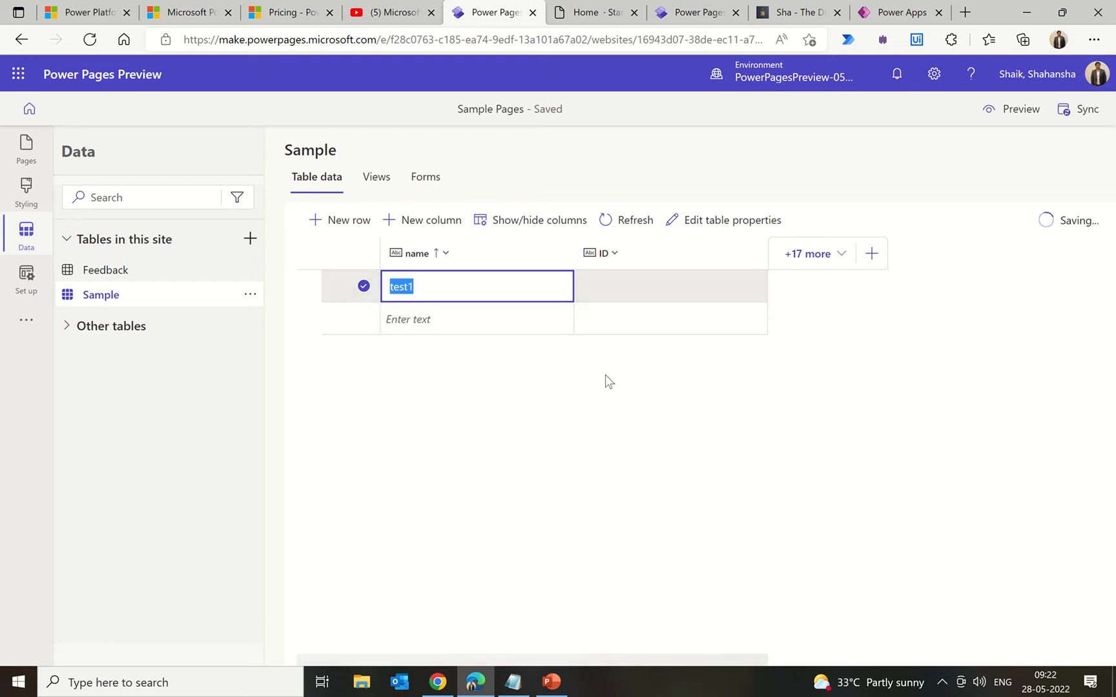
# Step: Open the Sample table's Views list
pyautogui.click(376, 182)
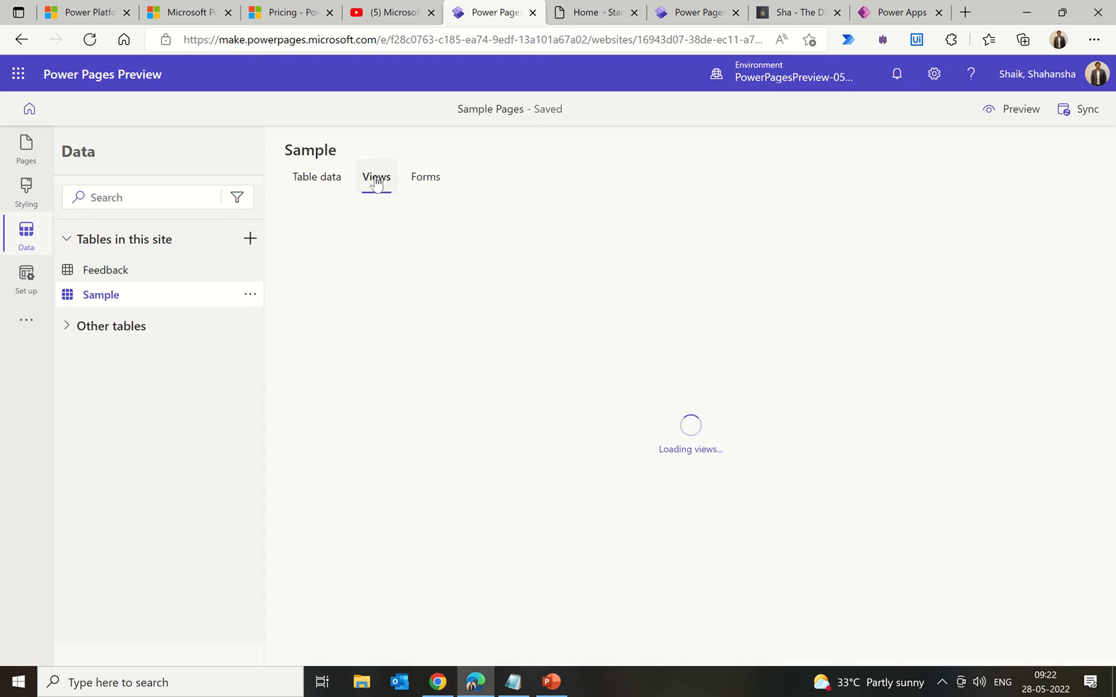
pyautogui.click(317, 181)
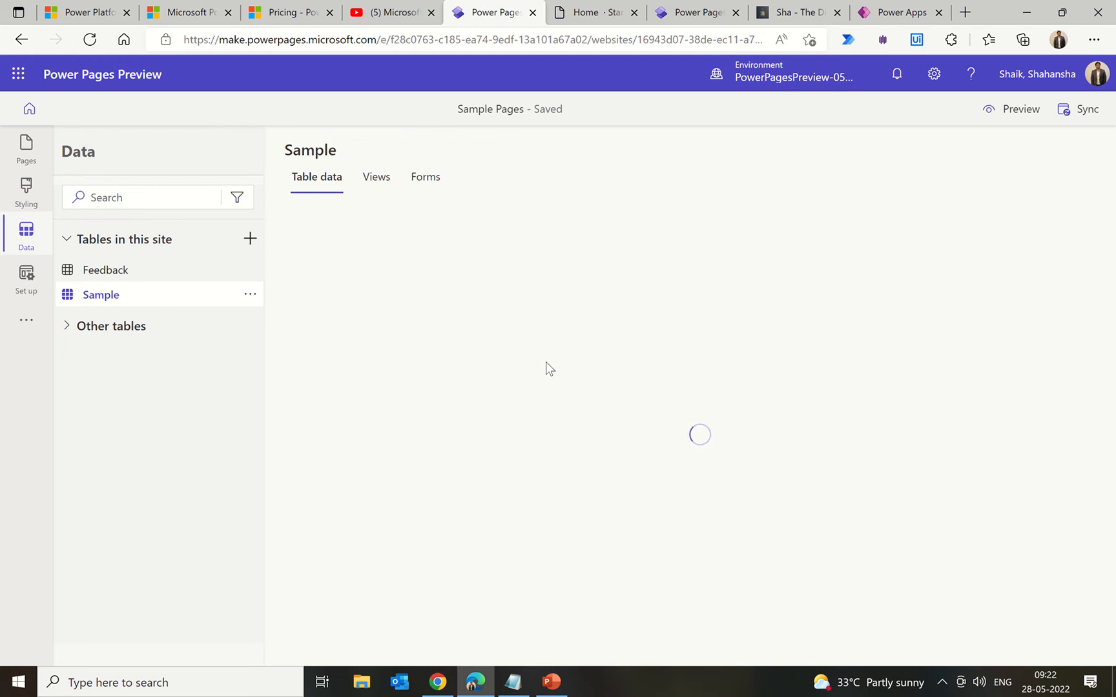
pyautogui.click(943, 688)
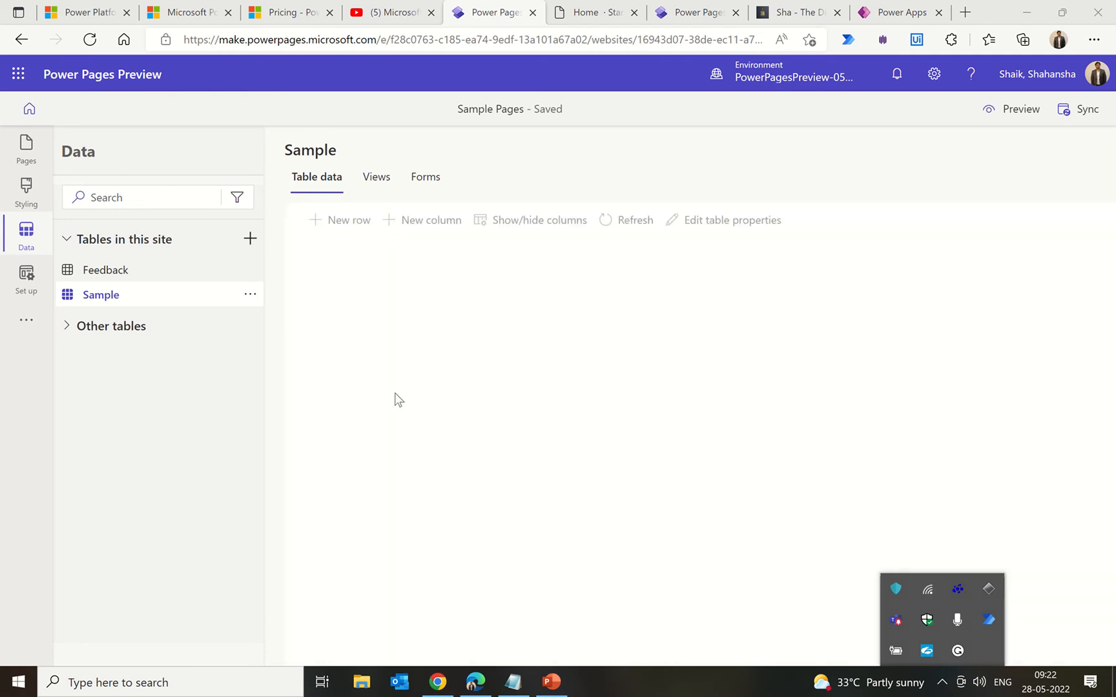
pyautogui.click(374, 497)
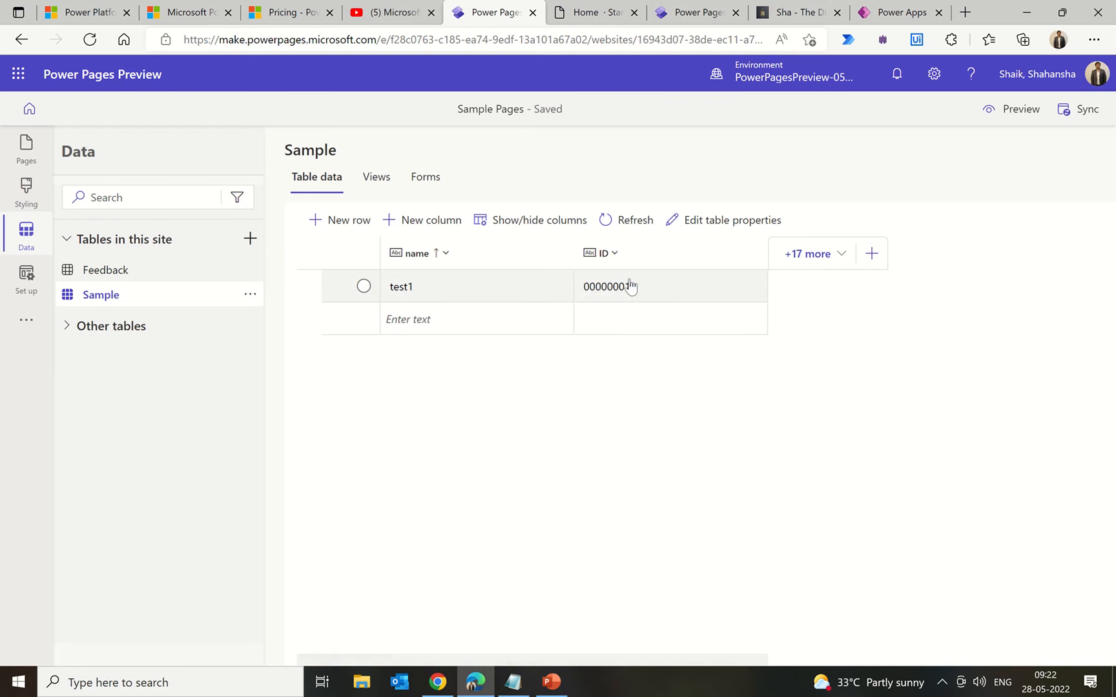
pyautogui.click(386, 183)
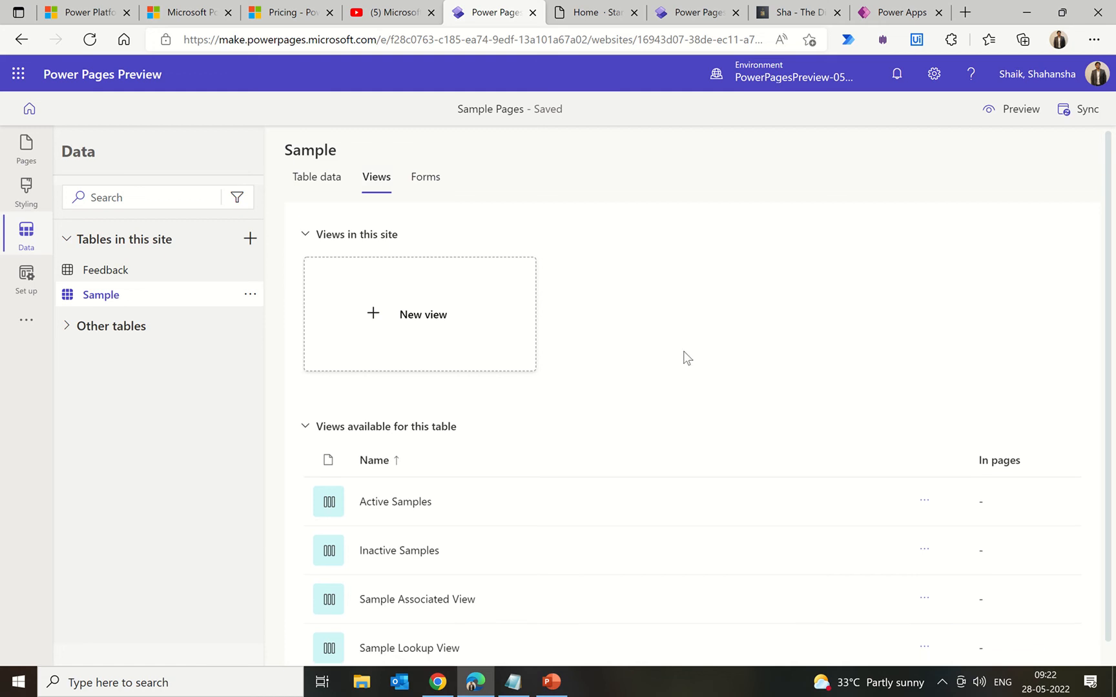
# Step: Add ID as the first column of Active Samples, save and publish the view, then return to Views
pyautogui.scroll(-1, 686, 357)
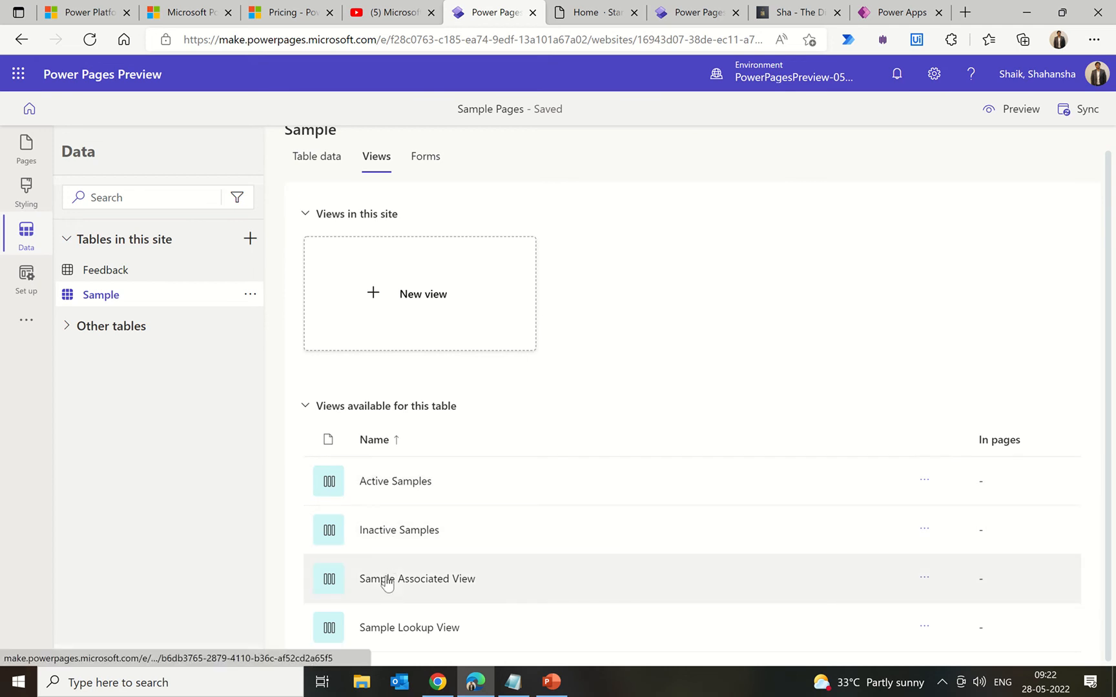
pyautogui.click(388, 483)
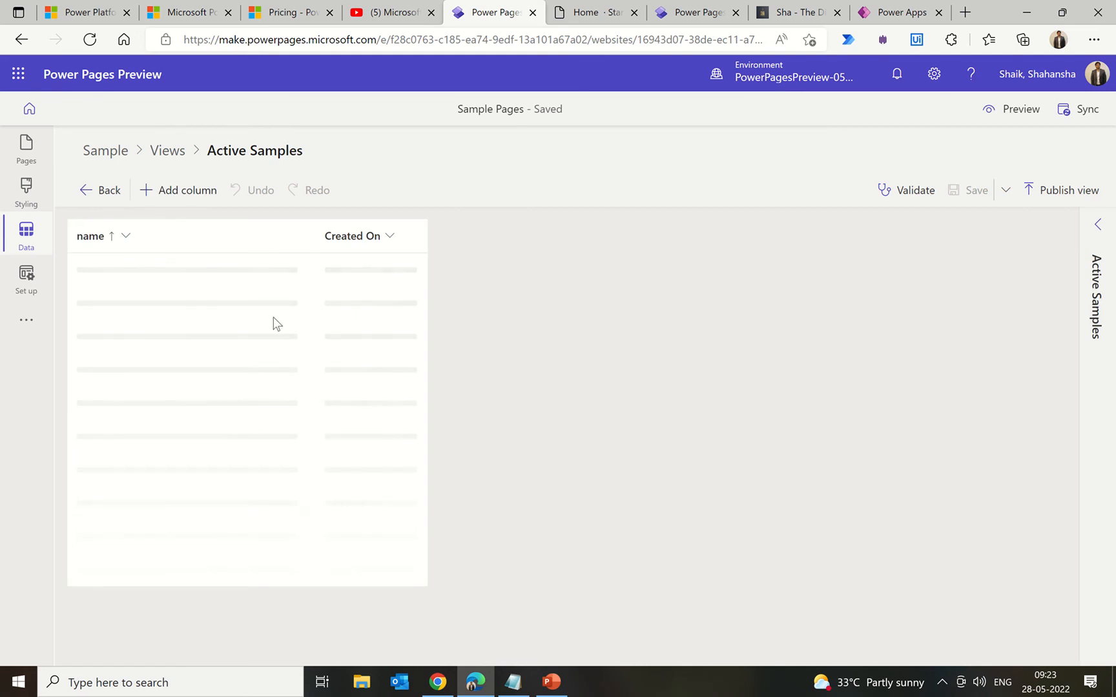
pyautogui.click(173, 200)
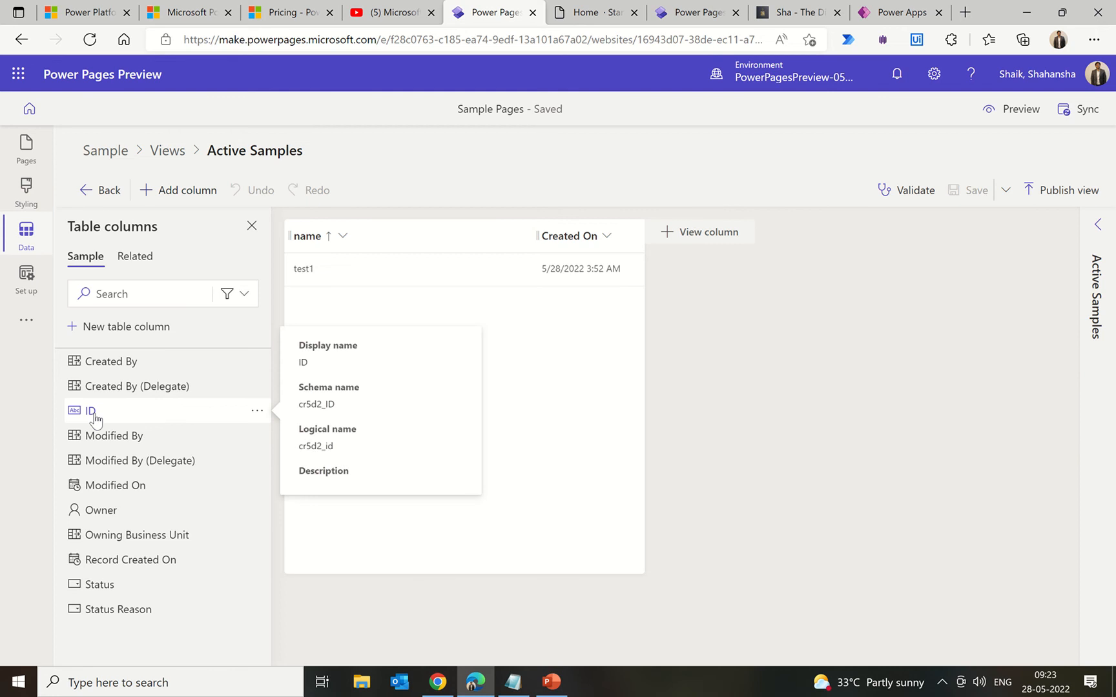
pyautogui.click(93, 414)
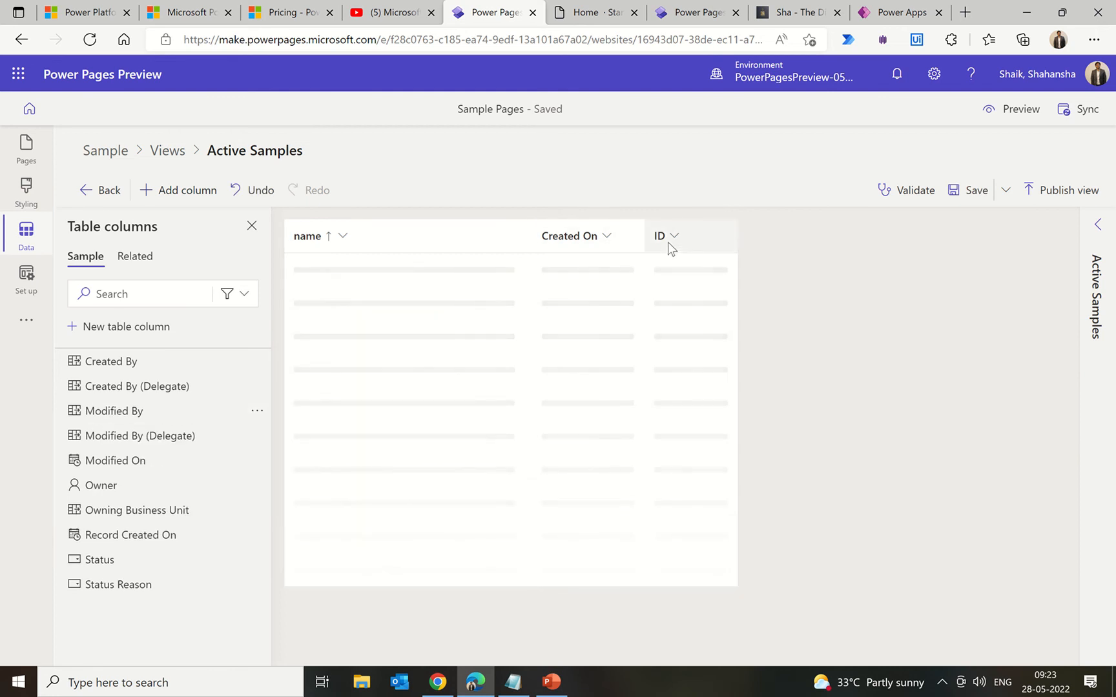
pyautogui.moveTo(667, 243); pyautogui.dragTo(318, 243)
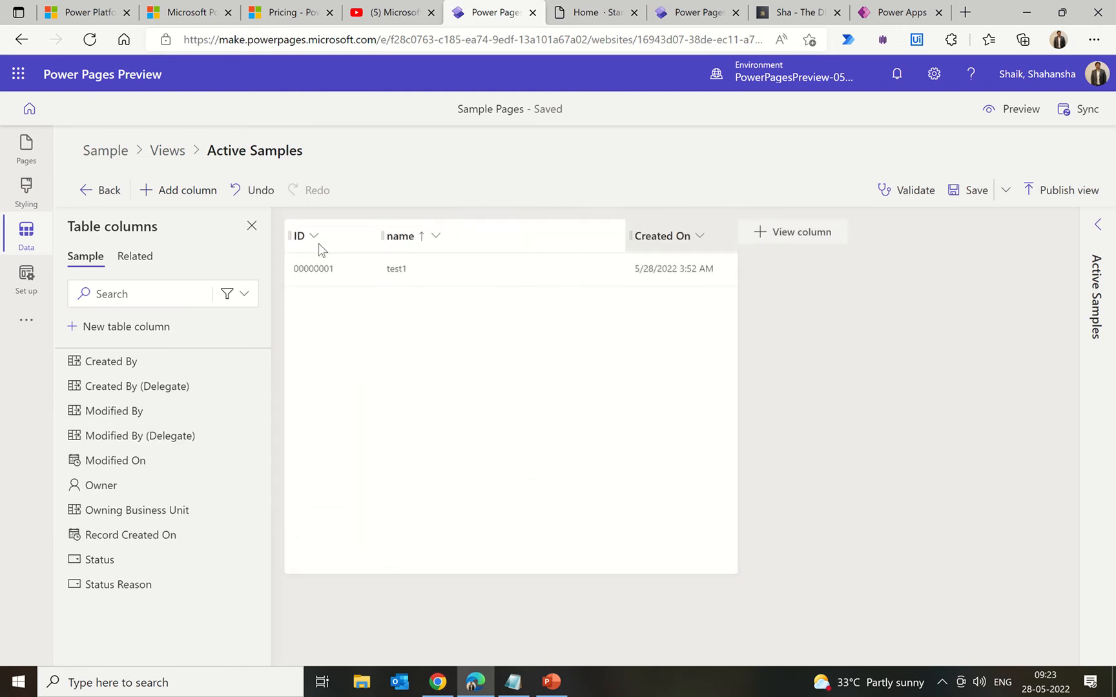
pyautogui.click(968, 197)
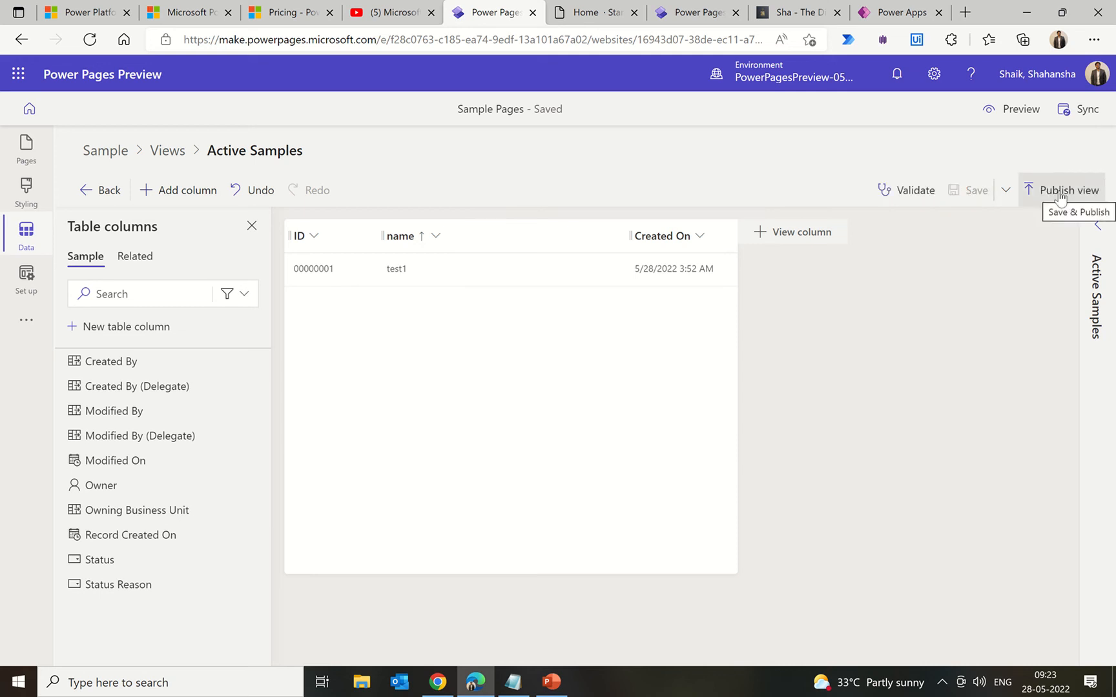
pyautogui.click(1059, 194)
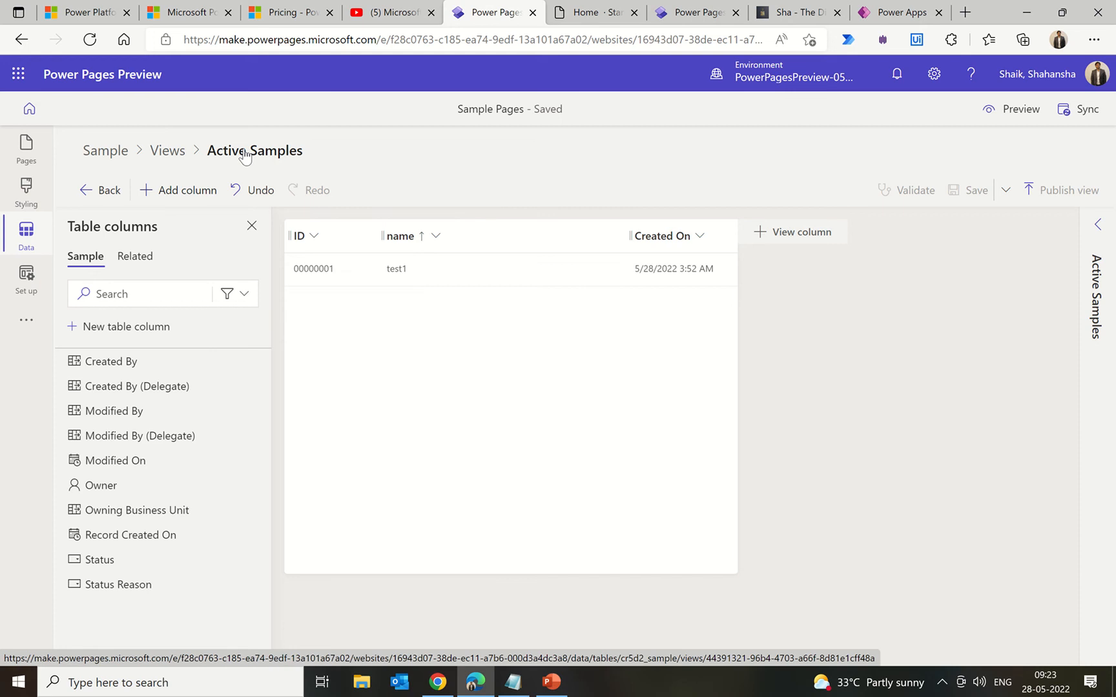
pyautogui.click(168, 154)
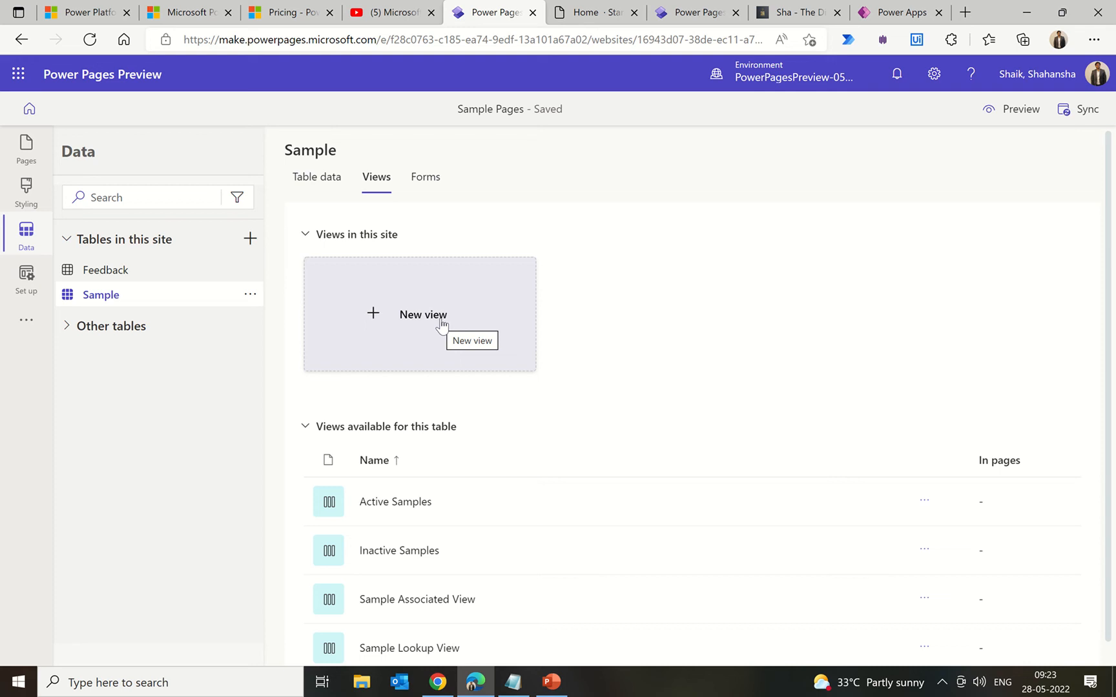
# Step: Show the Sample table's forms list, which contains the Information form
pyautogui.click(427, 187)
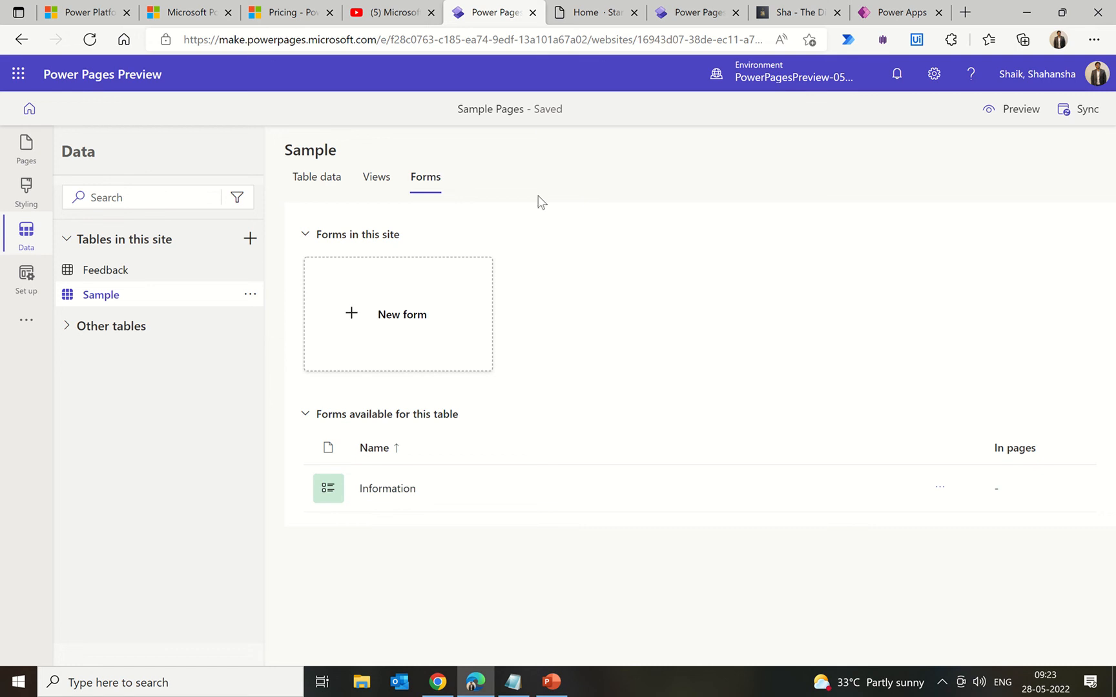
# Step: Create a new Sample table form named 'sample1'
pyautogui.click(375, 321)
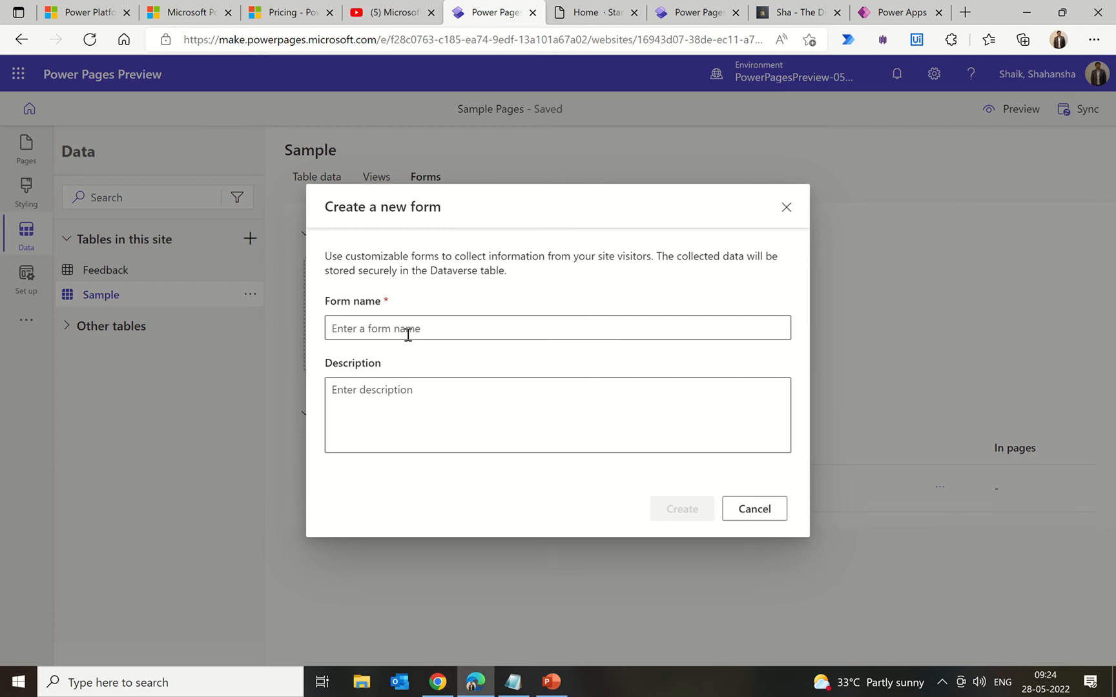
pyautogui.write('sample1')
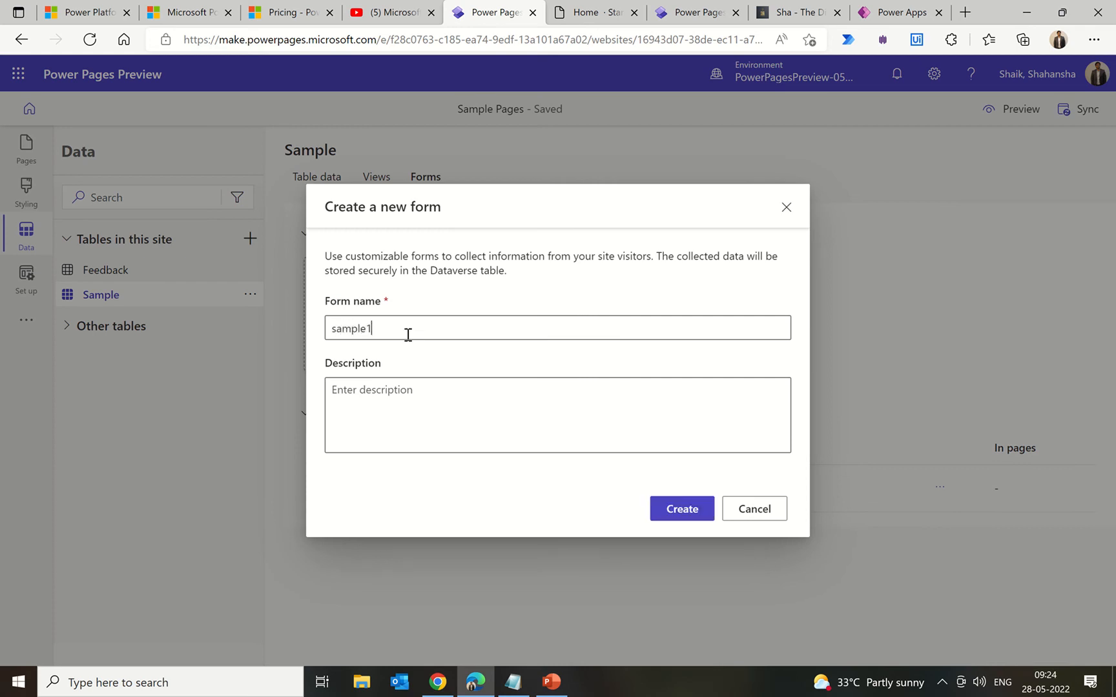
pyautogui.click(688, 510)
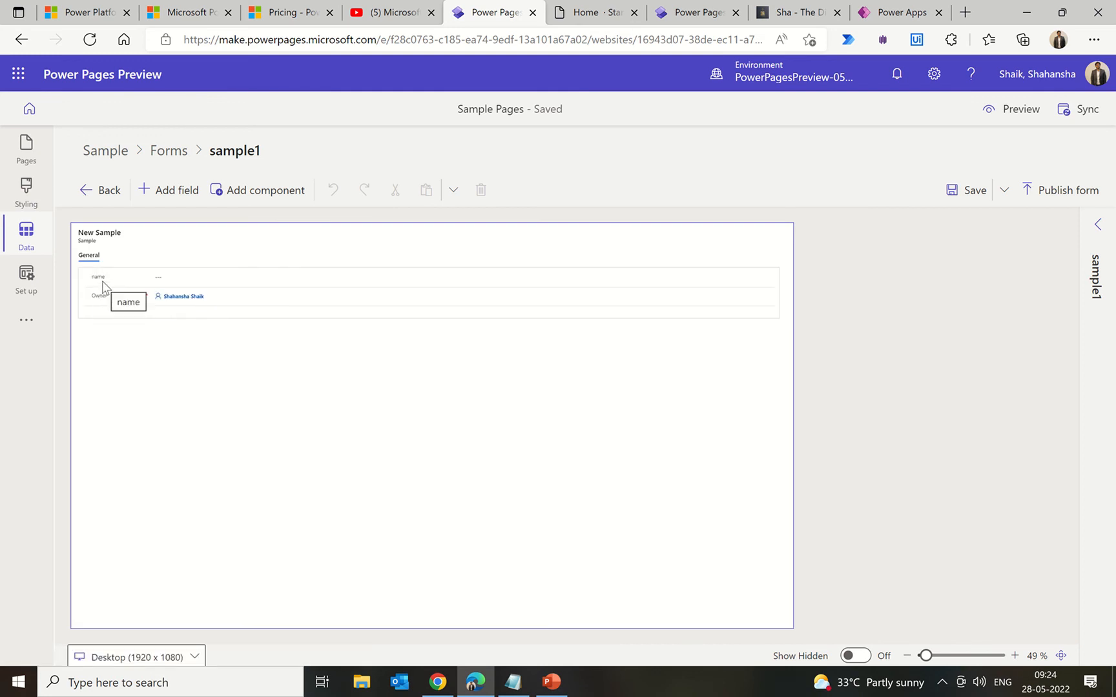
# Step: Add then remove the ID field, and save and publish sample1 with name and Owner only
pyautogui.click(172, 192)
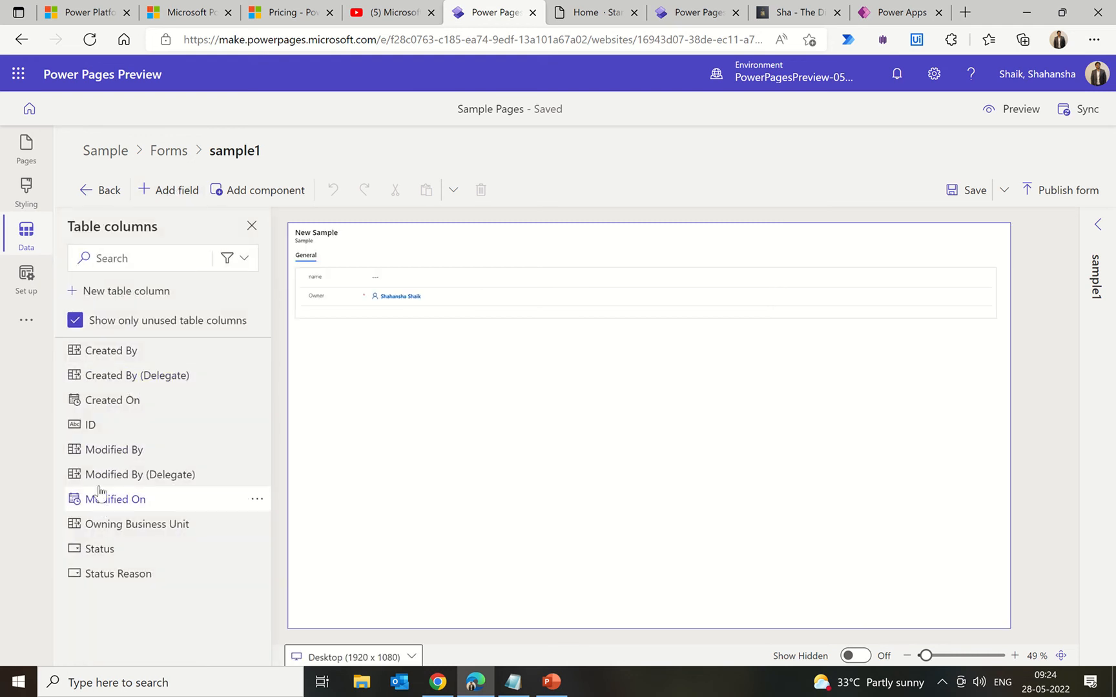
pyautogui.moveTo(85, 431)
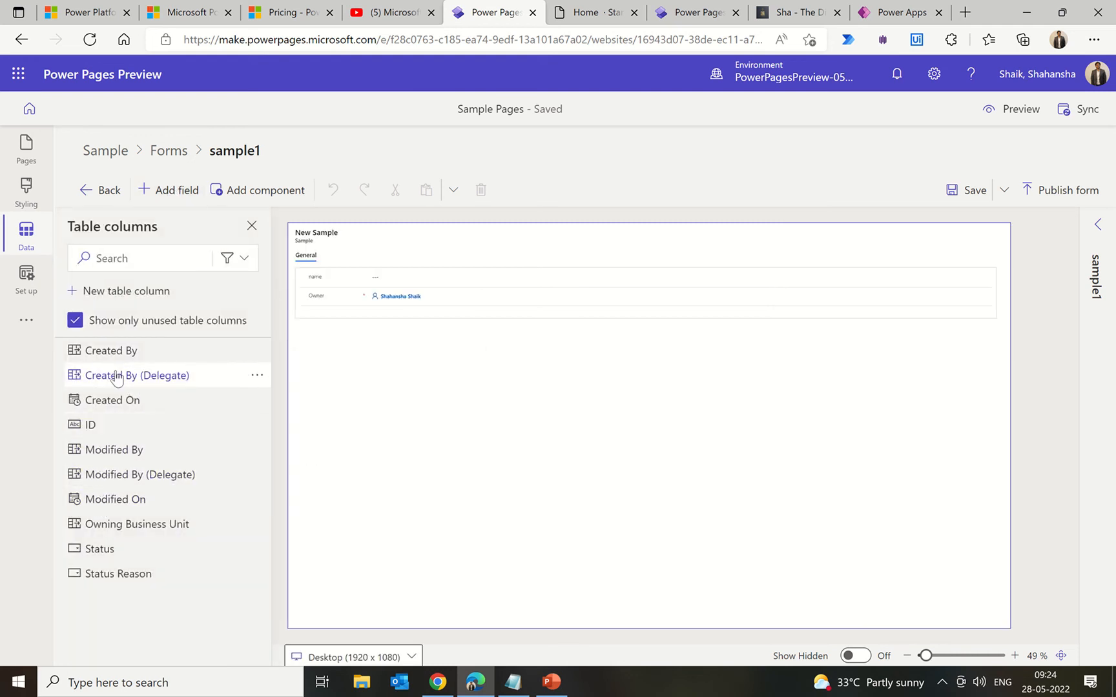
pyautogui.click(104, 430)
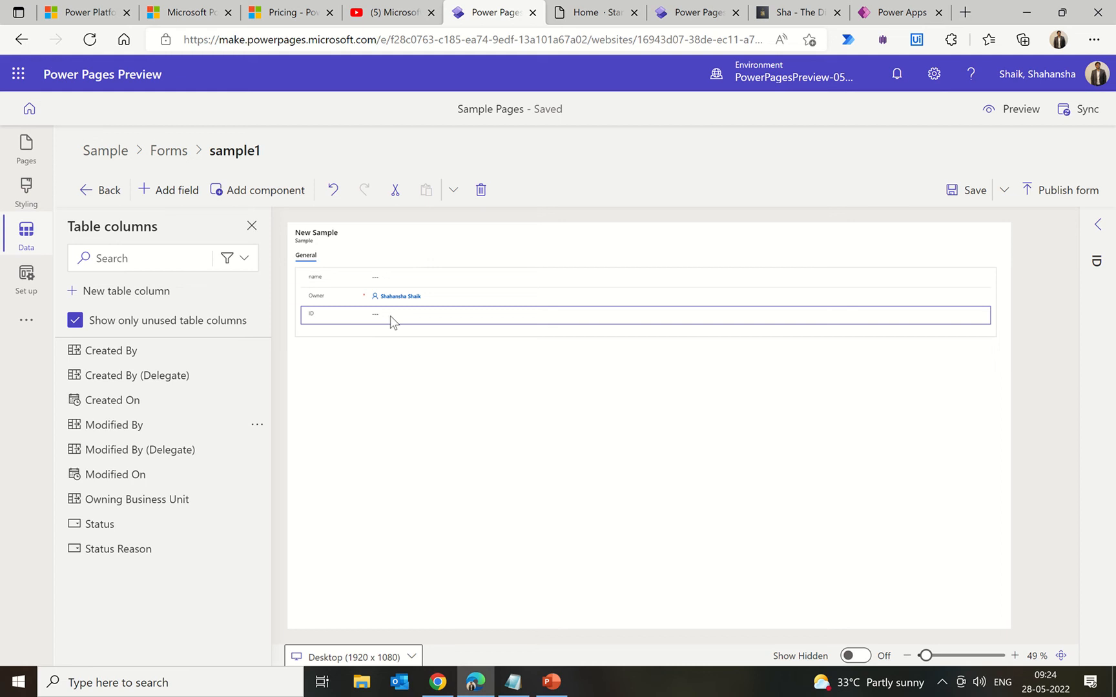
pyautogui.click(481, 189)
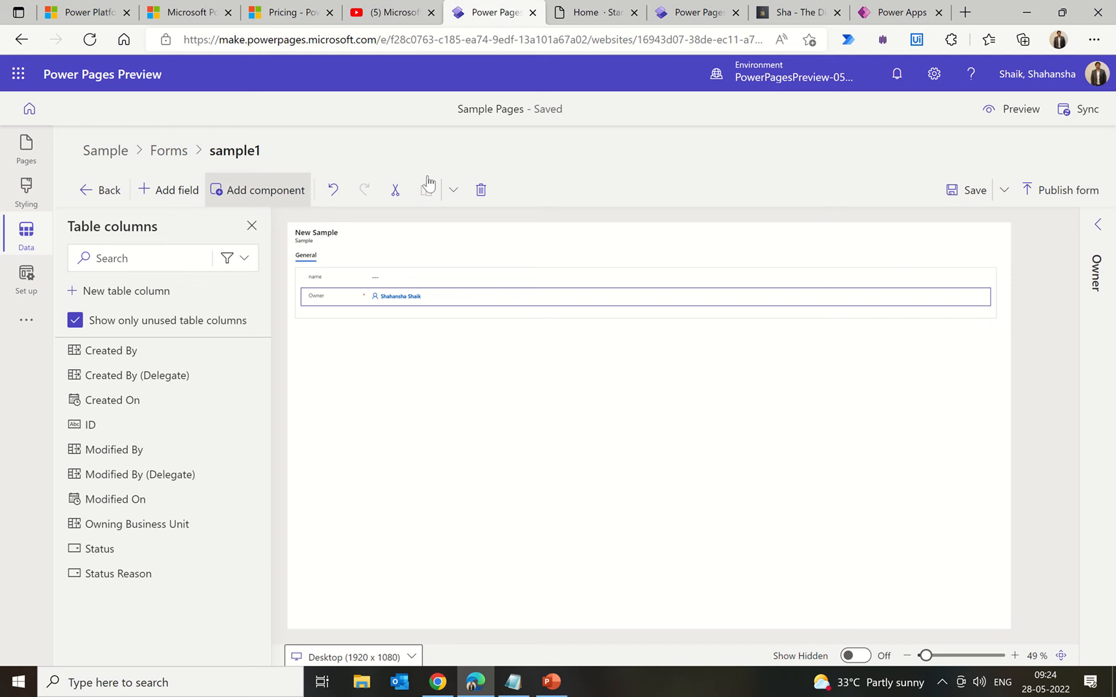
pyautogui.click(965, 190)
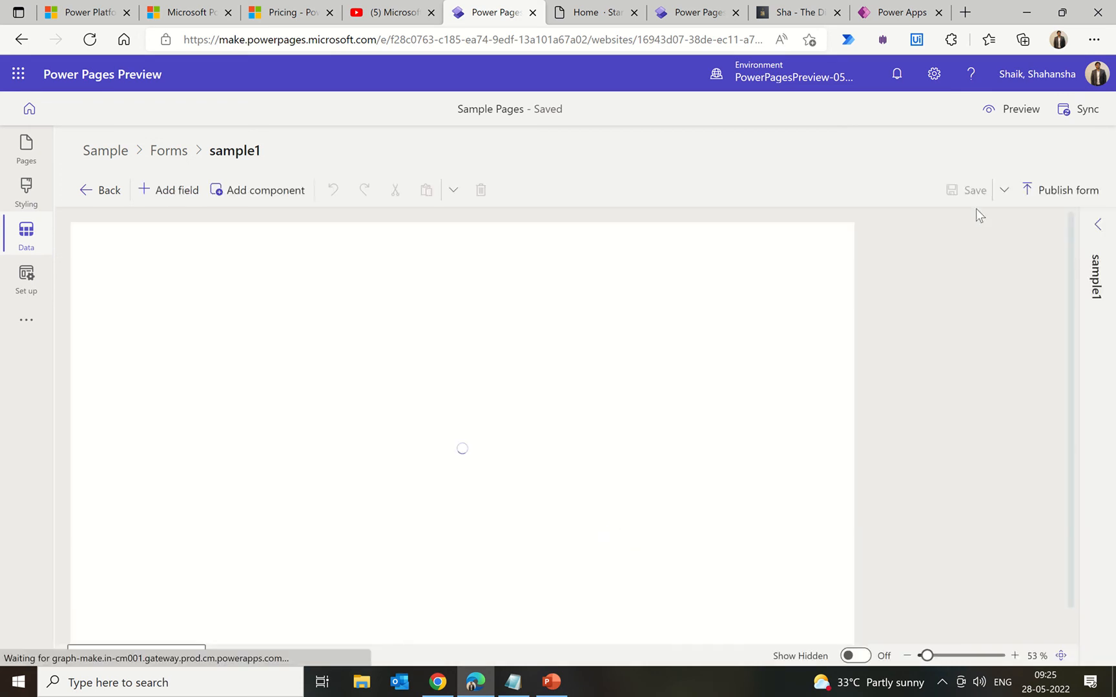
pyautogui.click(1080, 191)
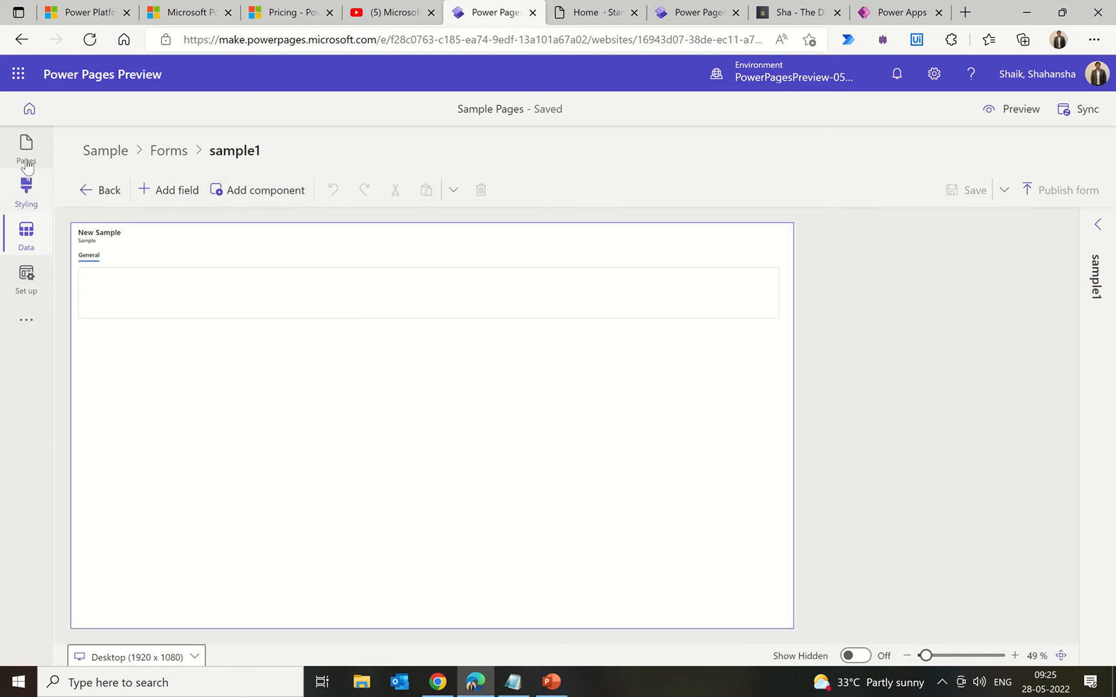
# Step: Return to the Sample table and list its forms, now Information and sample1
pyautogui.click(107, 152)
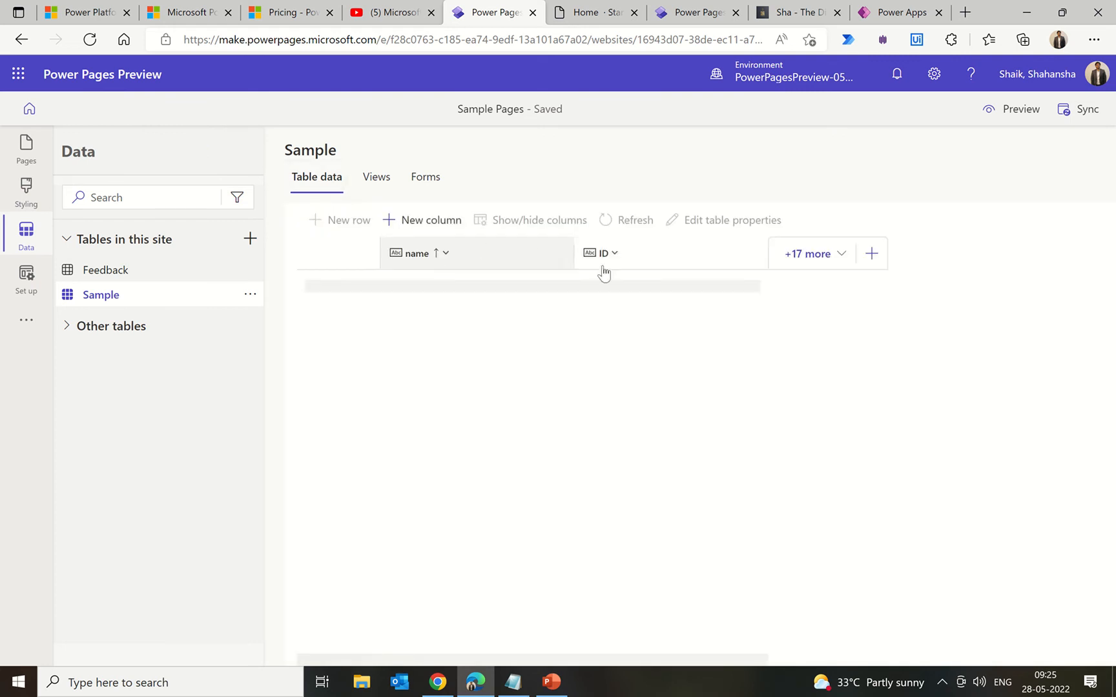
pyautogui.click(380, 178)
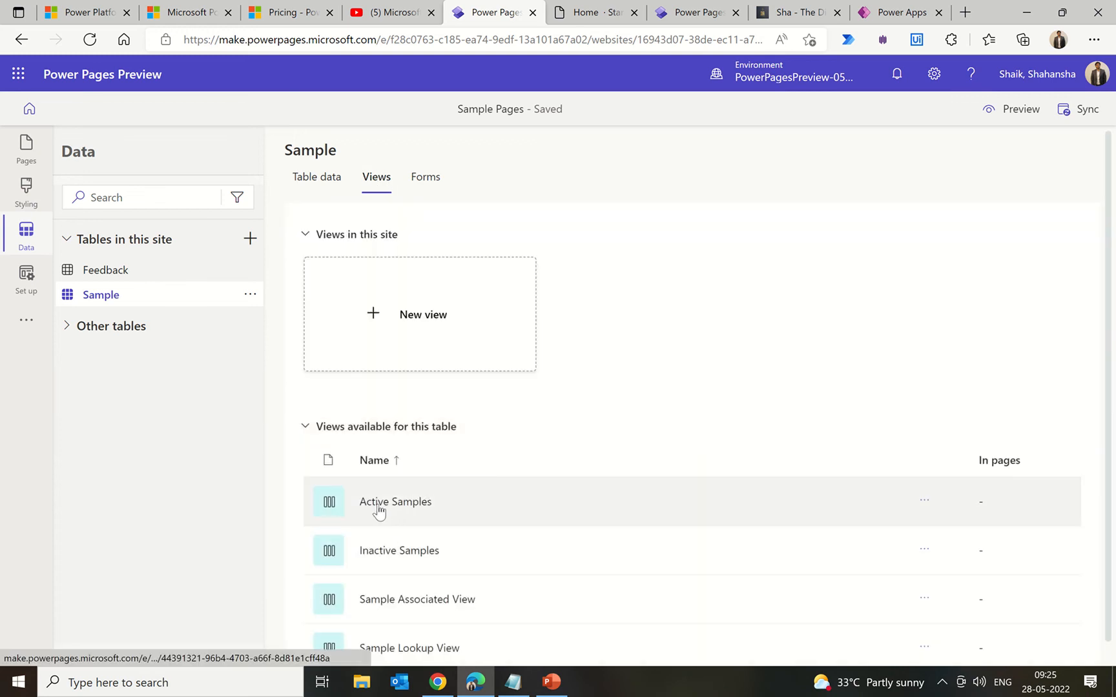
pyautogui.click(425, 177)
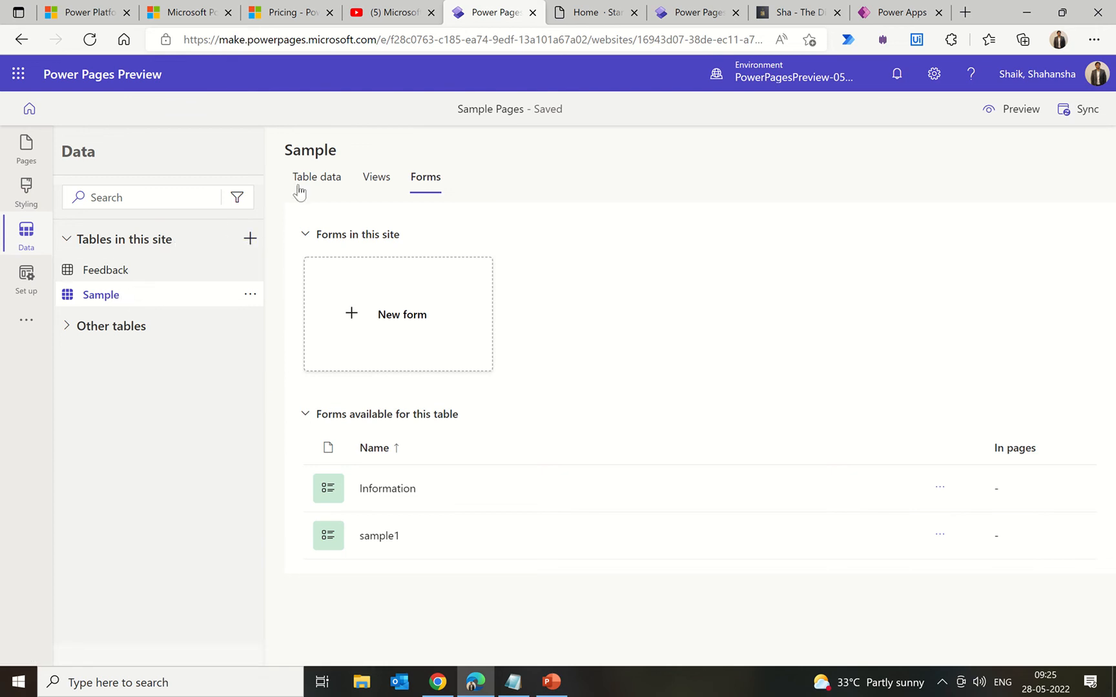
pyautogui.click(188, 196)
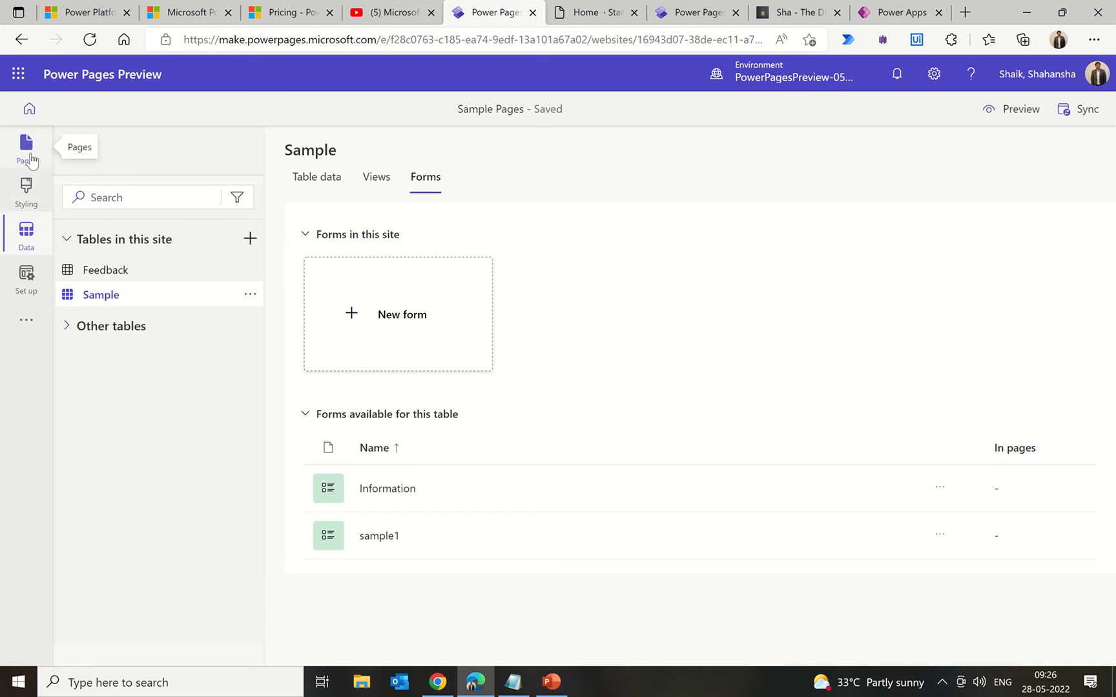
# Step: In Styling, preview the Blue and then the Red orange theme
pyautogui.click(26, 147)
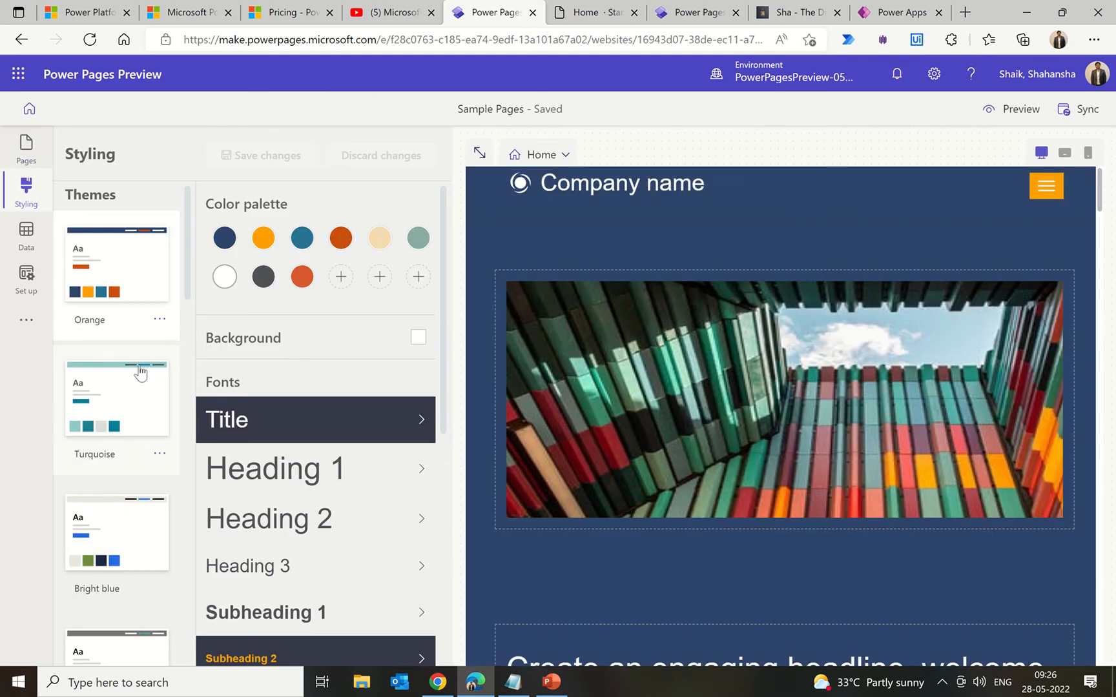
pyautogui.scroll(-5, 139, 374)
pyautogui.scroll(-8, 139, 373)
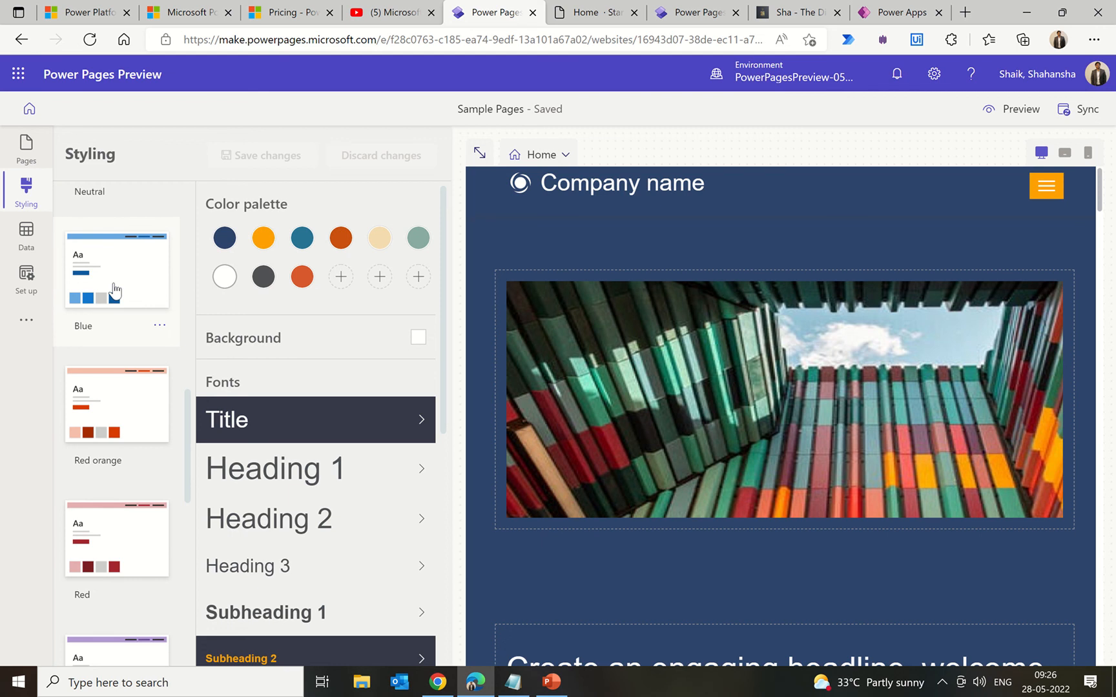
pyautogui.click(114, 290)
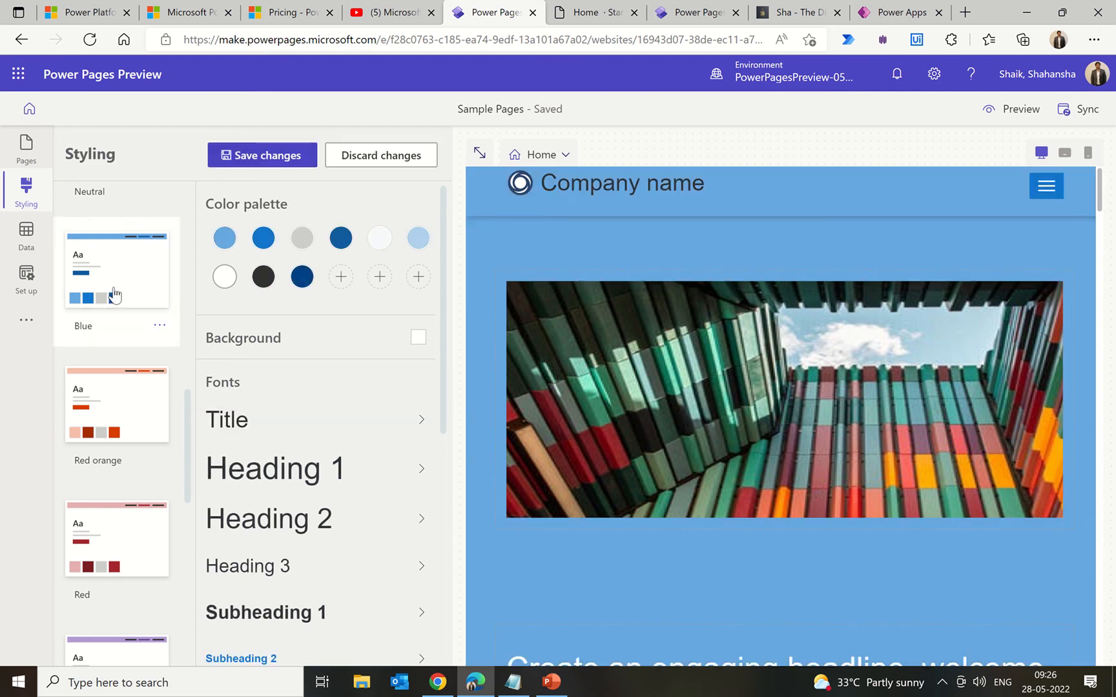
pyautogui.click(114, 410)
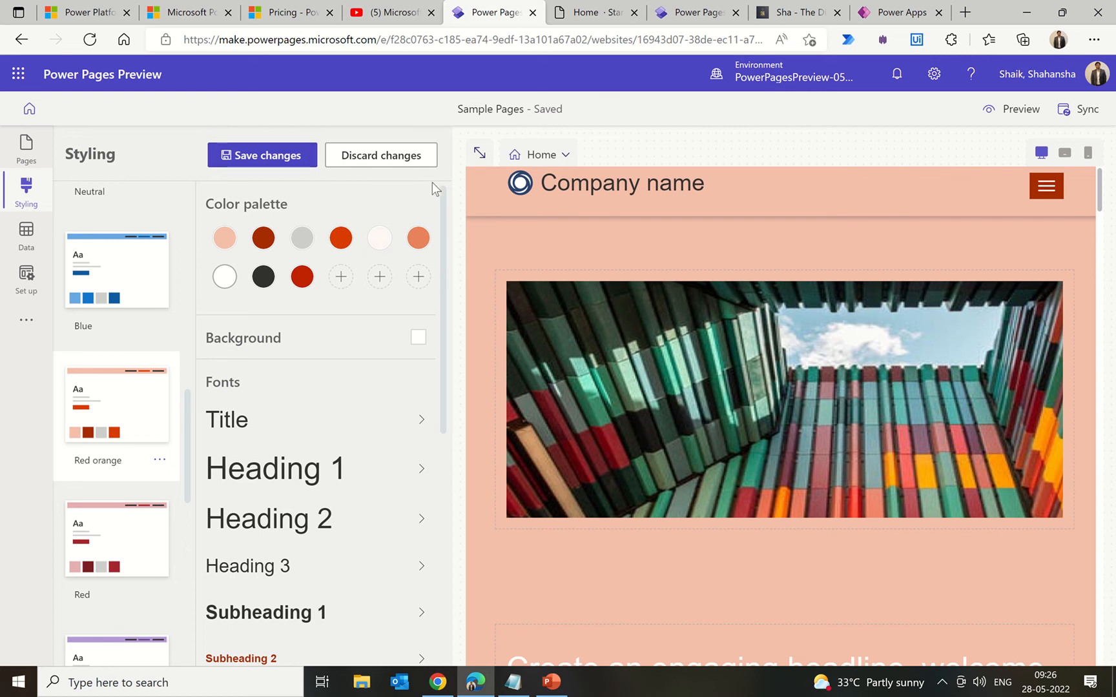
# Step: Discard the unsaved theme change, reverting the site to the Orange theme
pyautogui.click(374, 157)
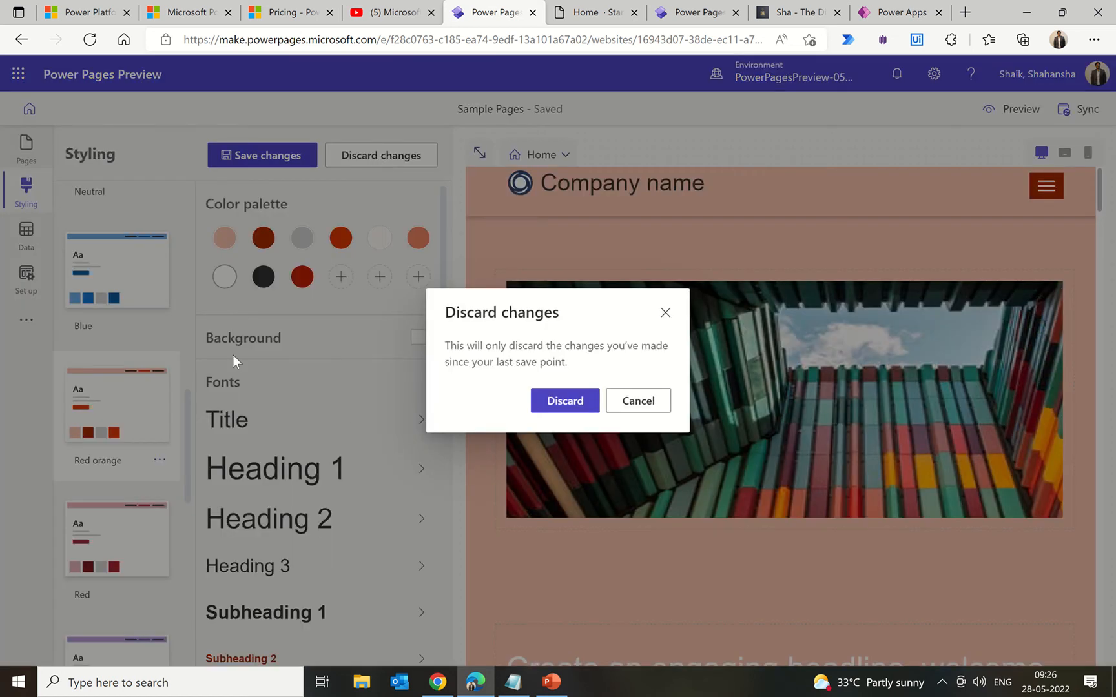
pyautogui.click(653, 405)
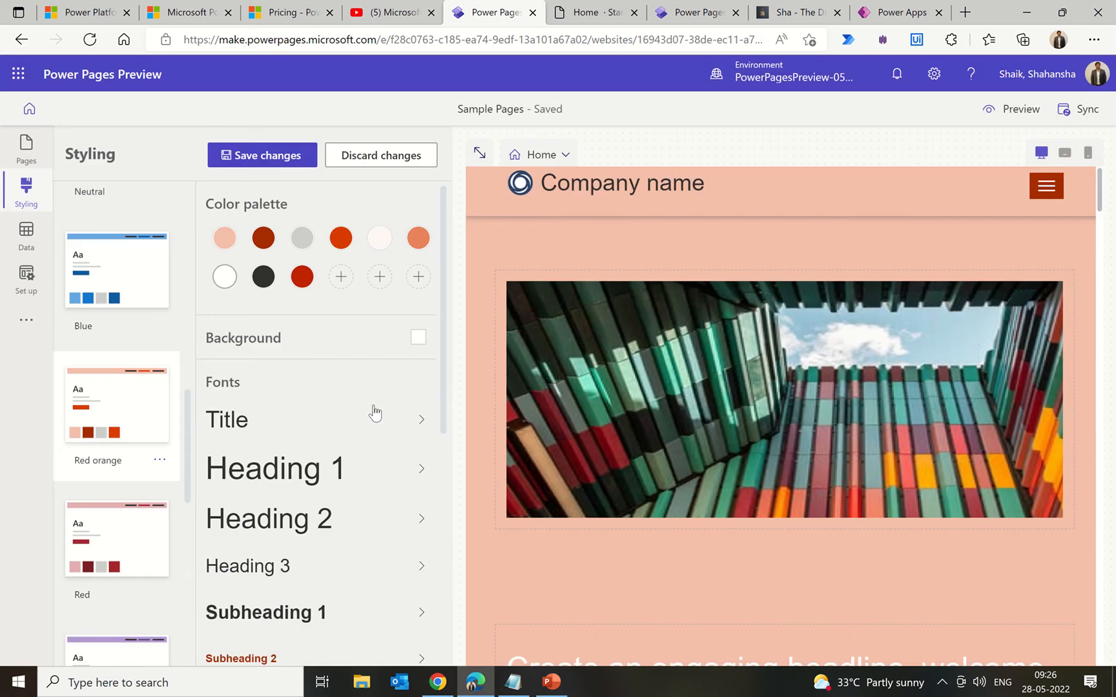
pyautogui.scroll(-6, 274, 450)
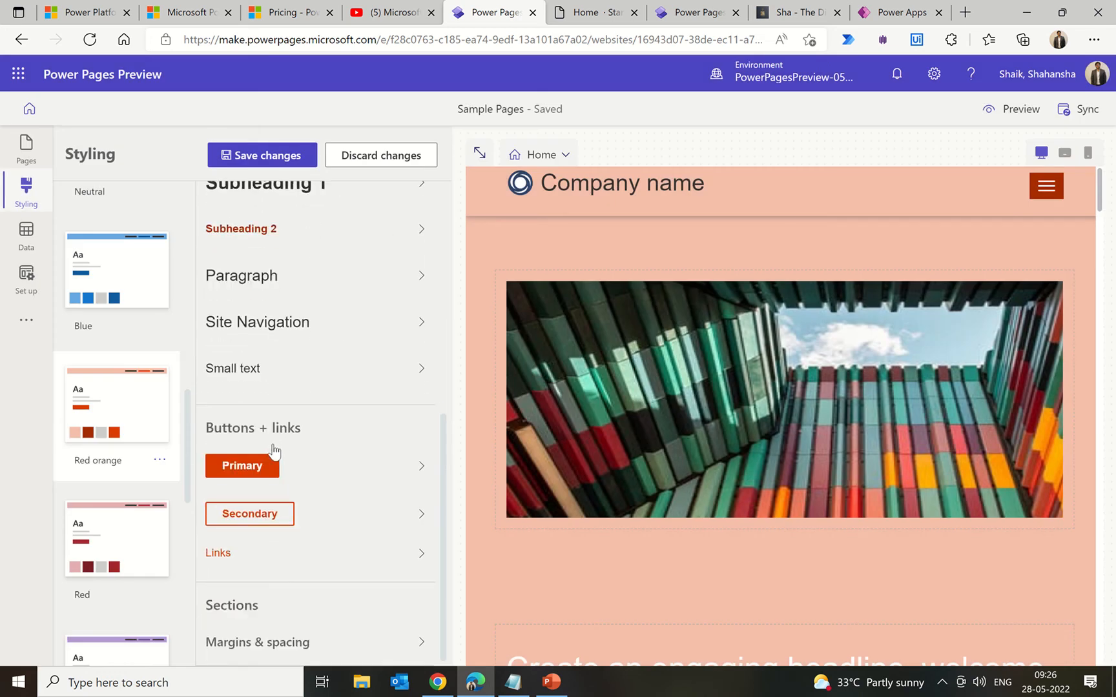
pyautogui.scroll(5, 275, 450)
pyautogui.scroll(-5, 275, 450)
pyautogui.scroll(5, 331, 407)
pyautogui.scroll(1, 331, 406)
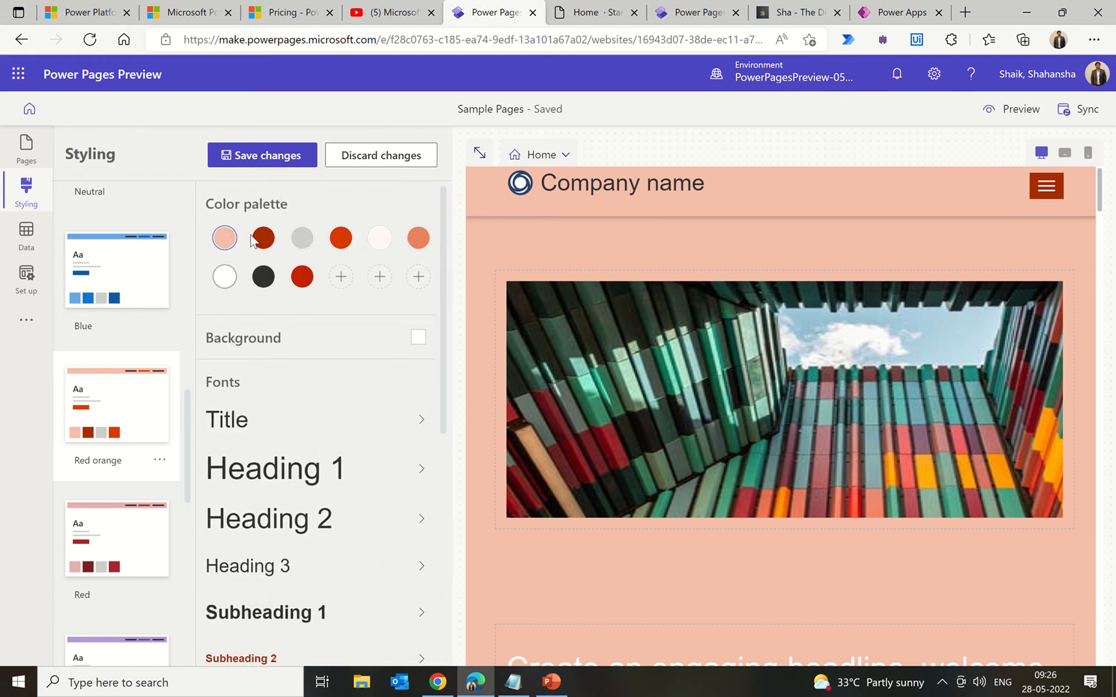
pyautogui.click(367, 159)
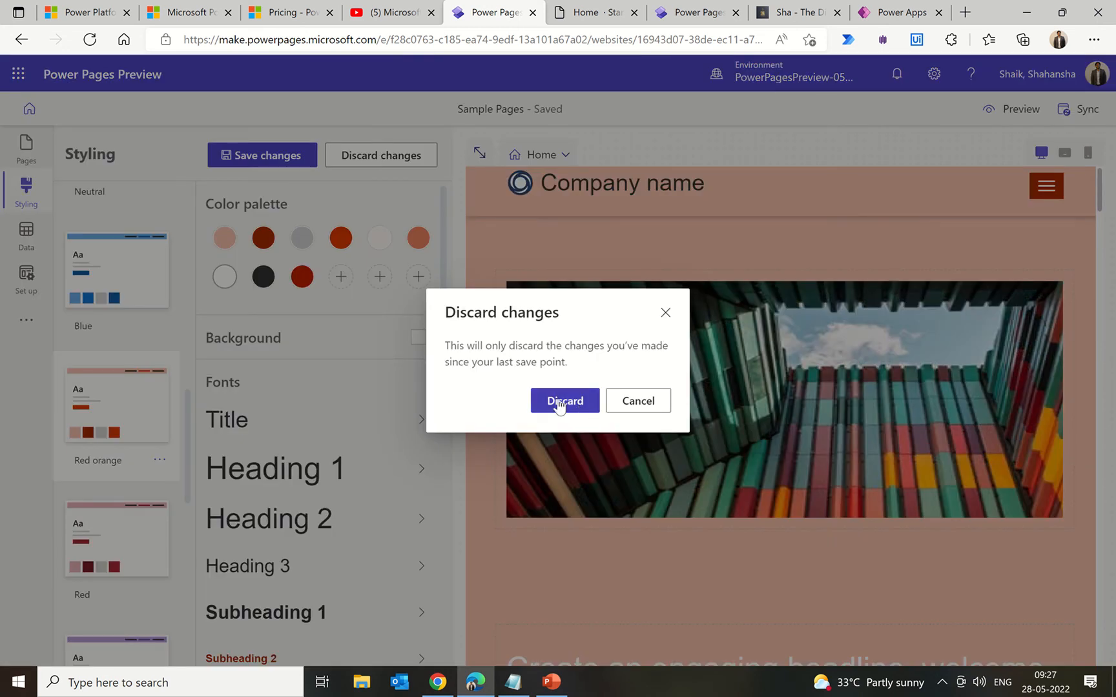
pyautogui.click(565, 405)
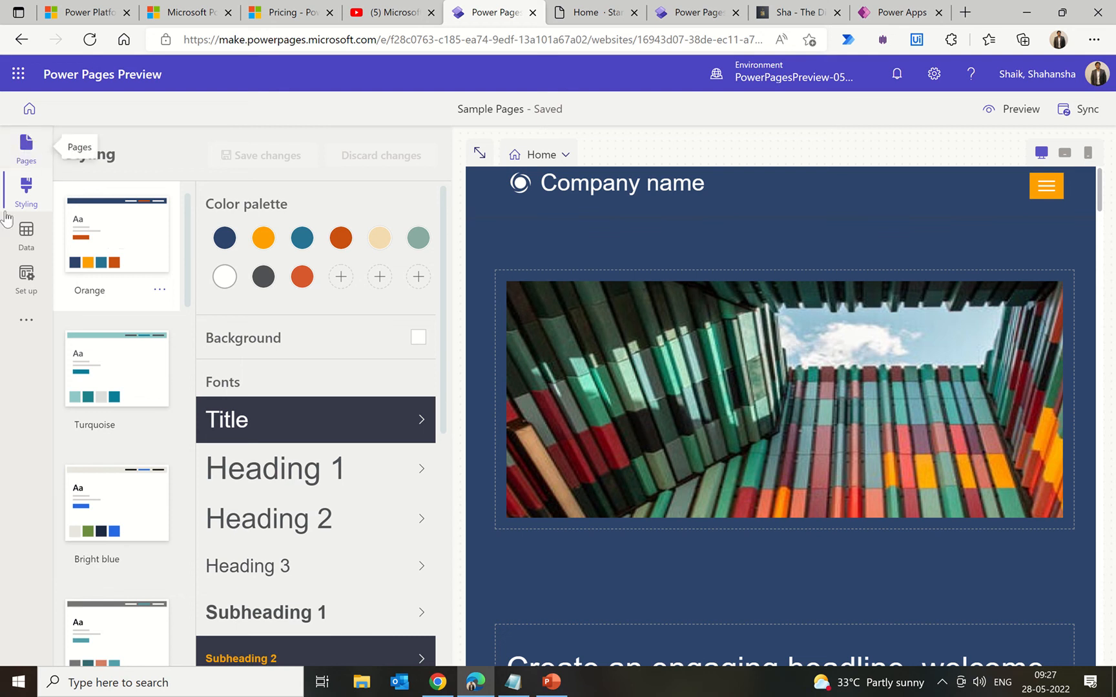
# Step: Add a blank page named 'Sample' to the site's main navigation
pyautogui.click(29, 157)
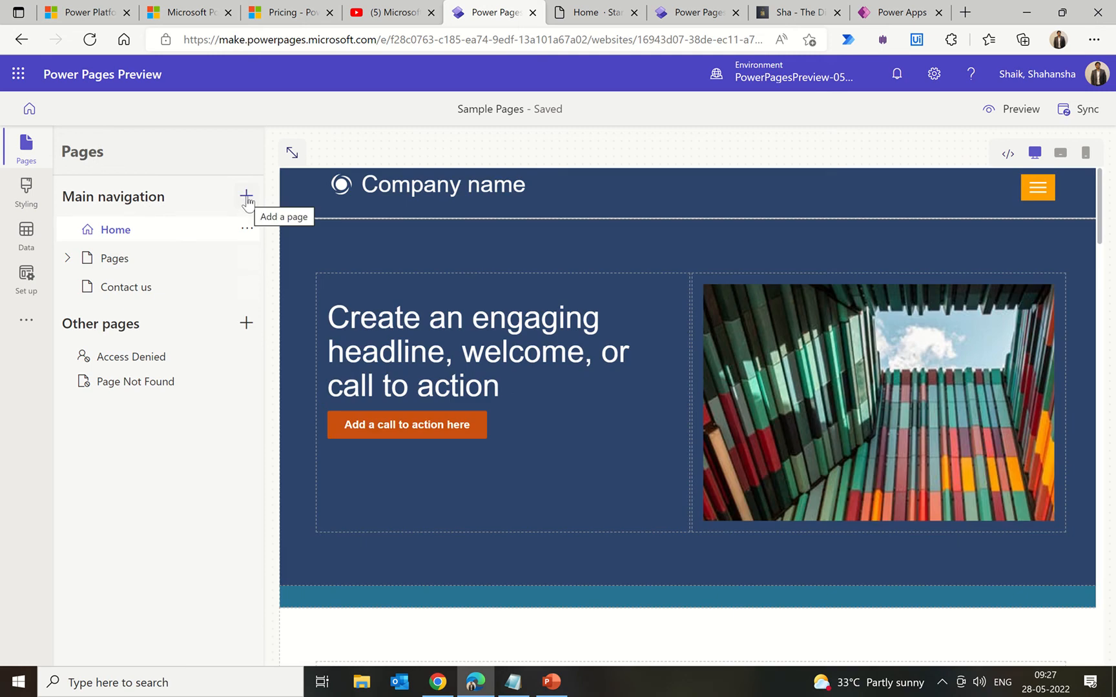
pyautogui.click(246, 198)
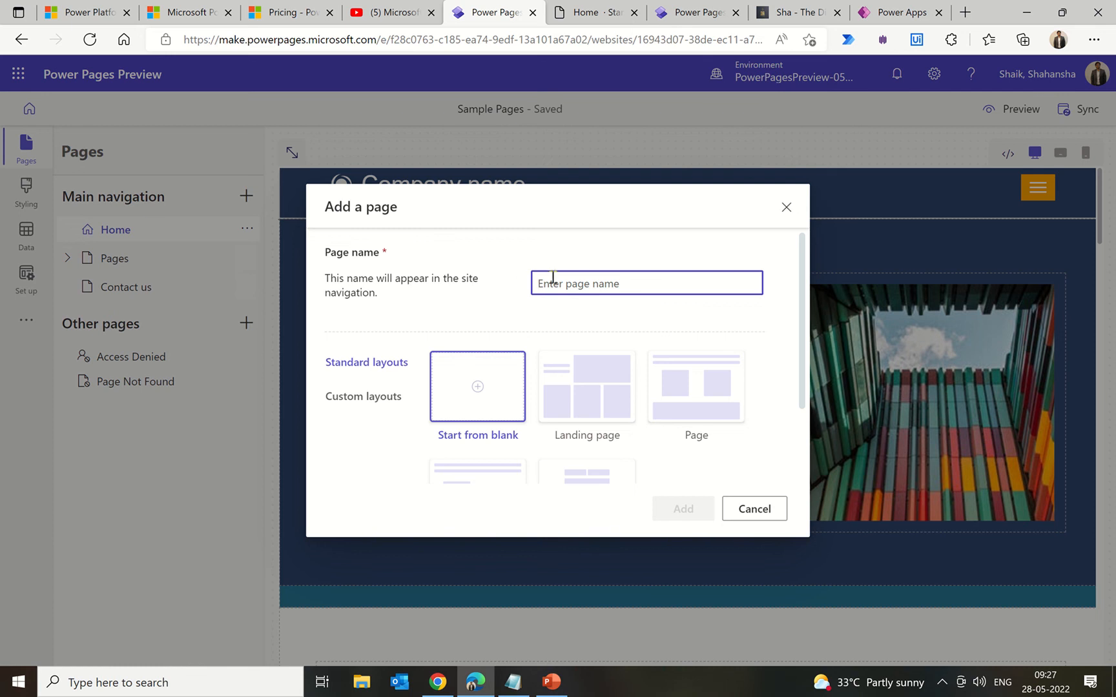
pyautogui.write('Sa')
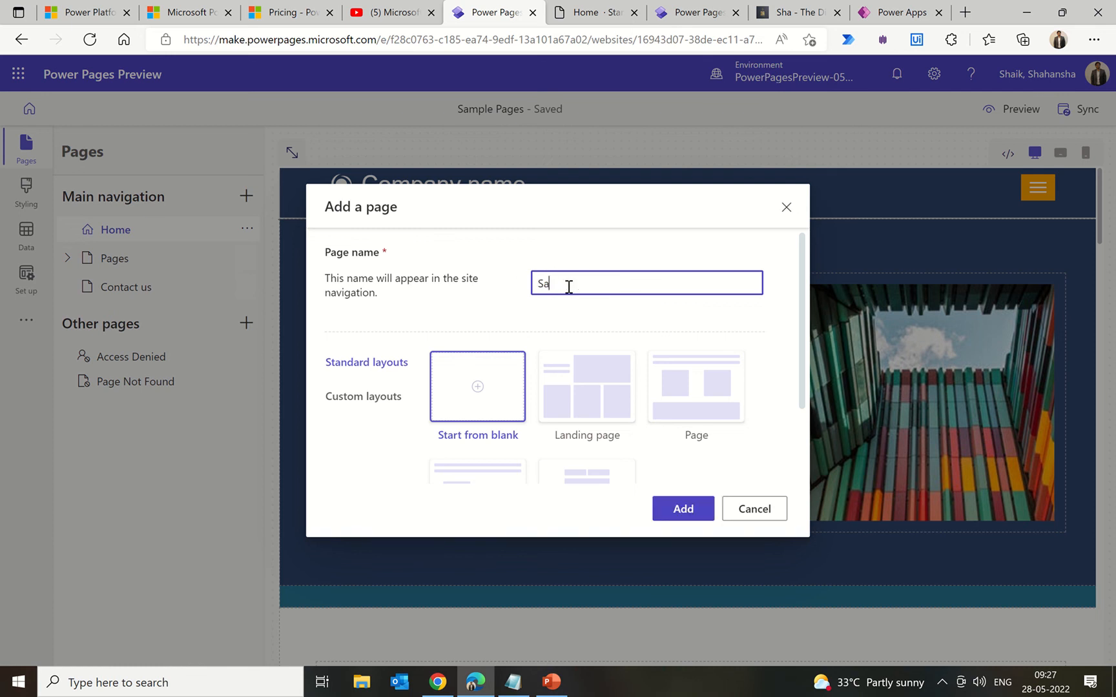
pyautogui.write('mple')
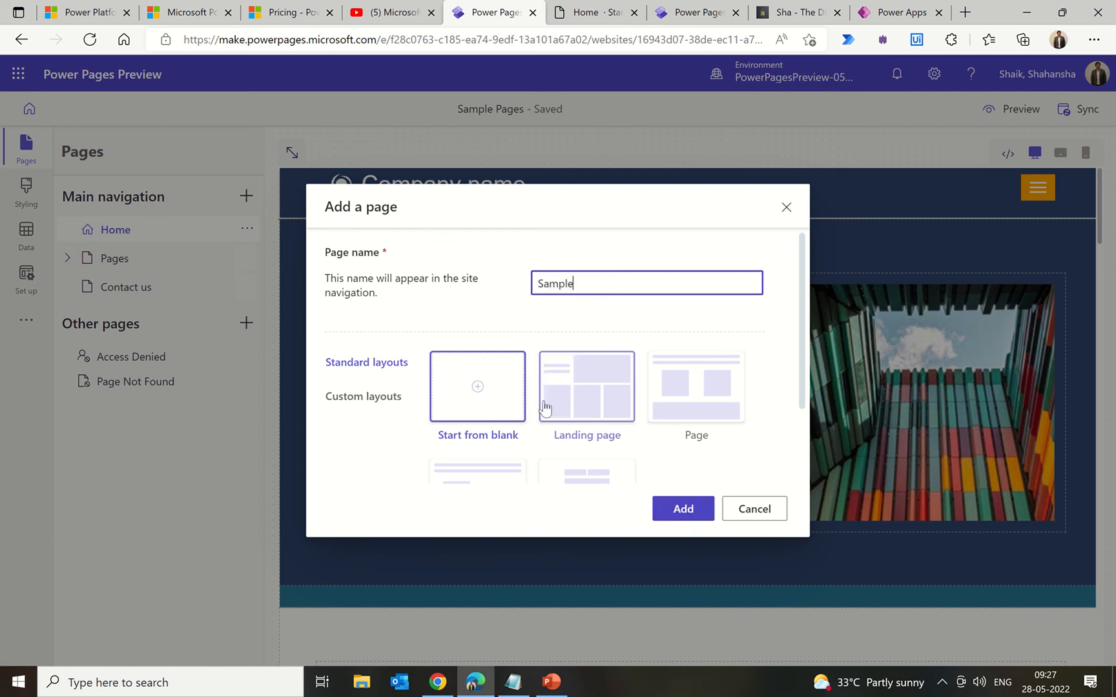
pyautogui.scroll(-2, 542, 406)
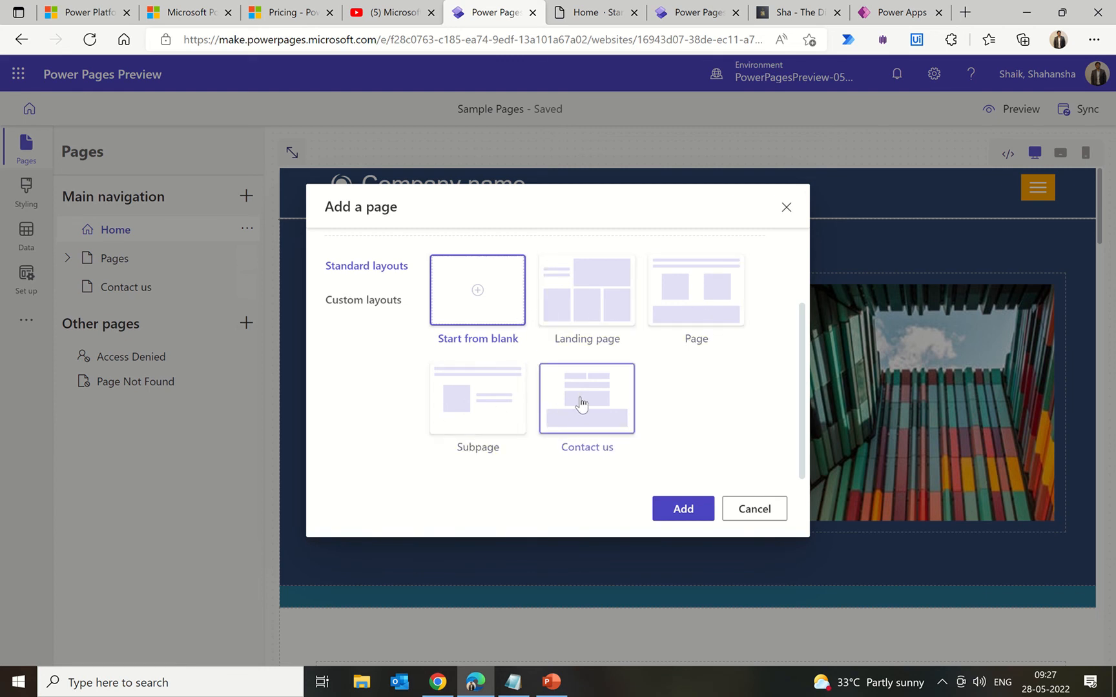
pyautogui.scroll(2, 686, 317)
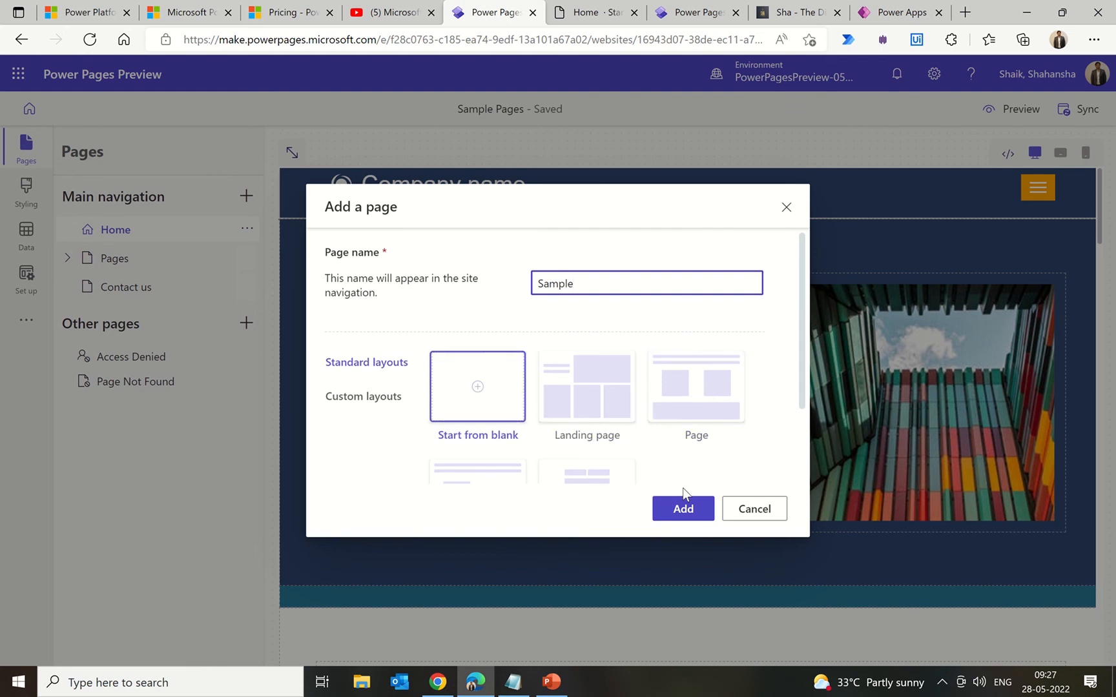
pyautogui.click(684, 510)
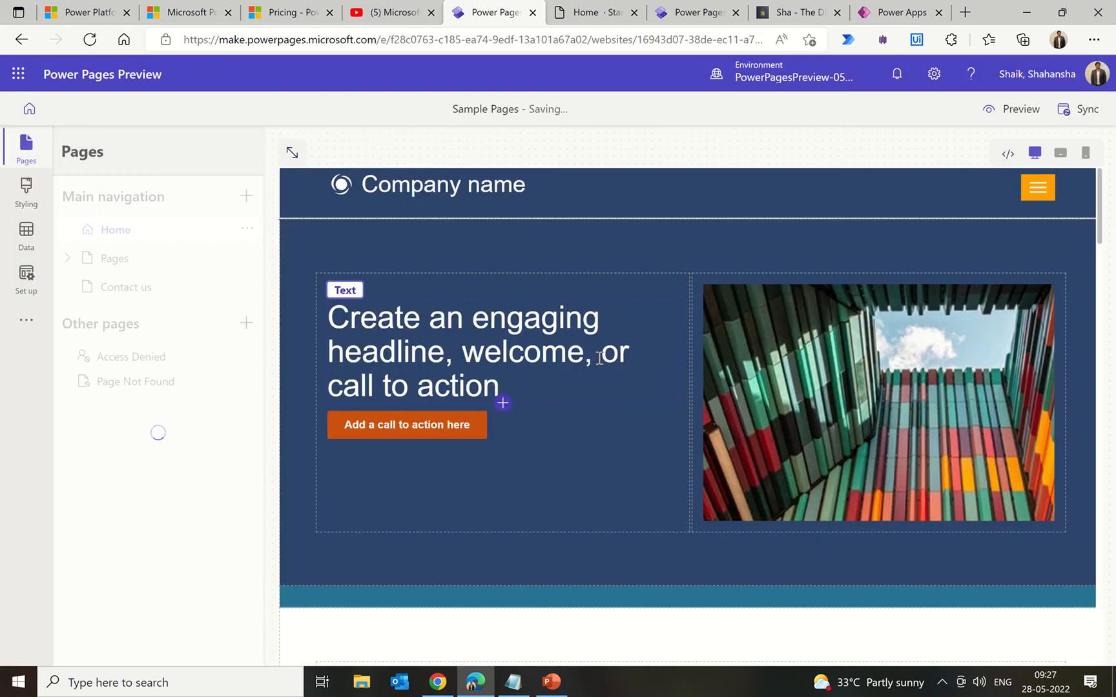
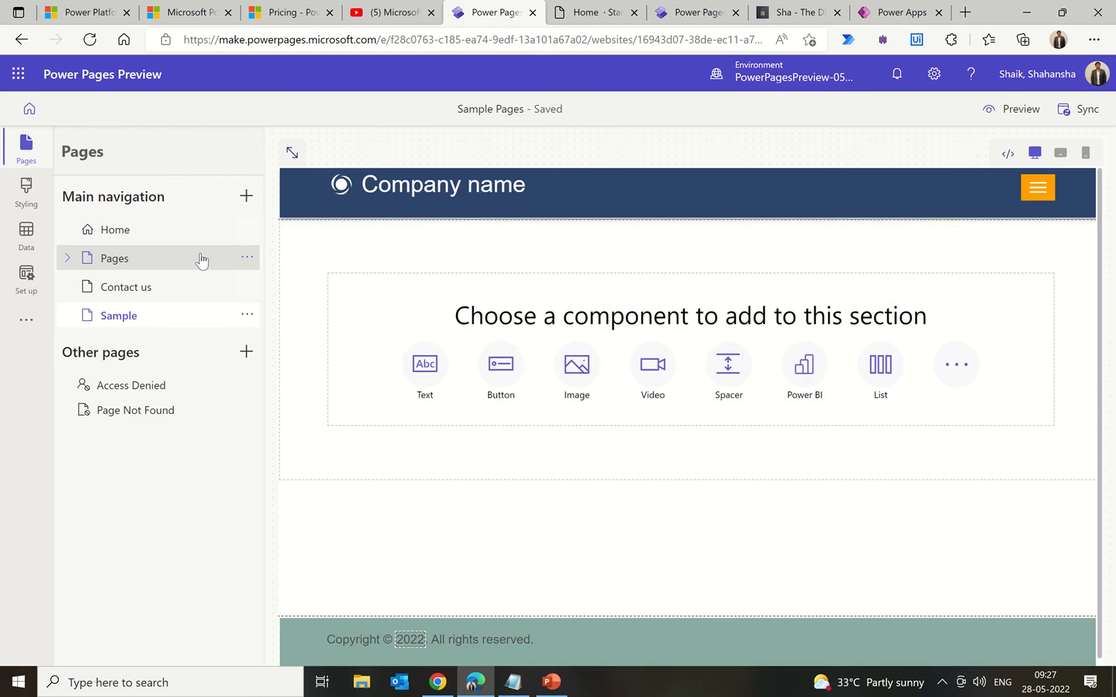
# Step: Open the Sample page's settings and close them without changes
pyautogui.click(247, 317)
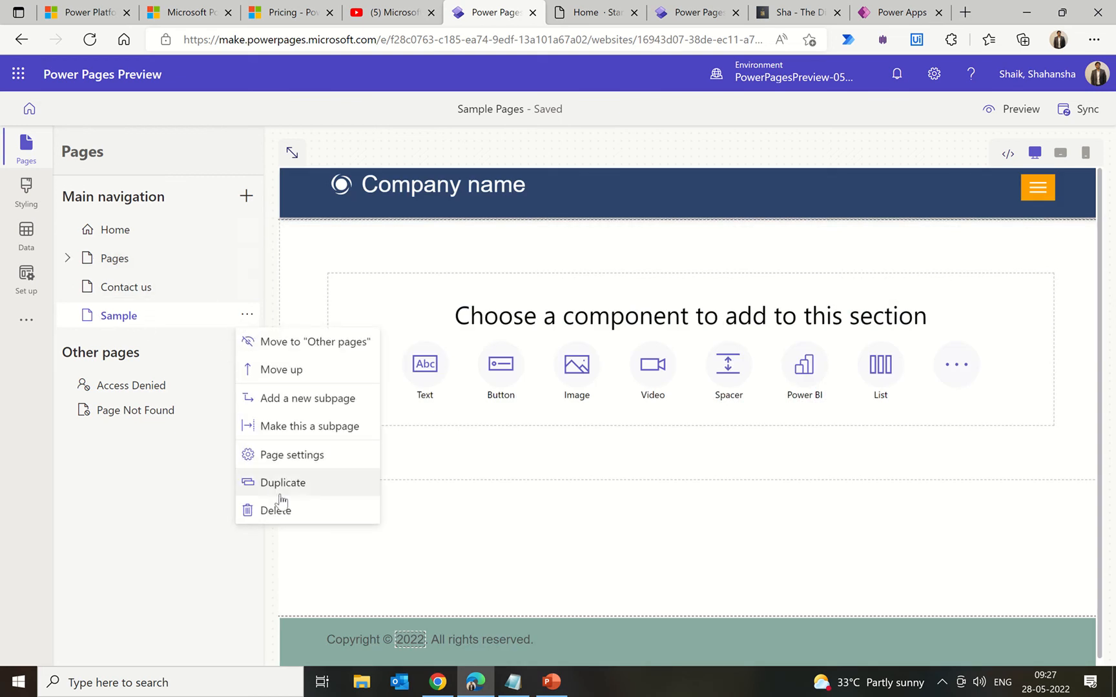
pyautogui.click(292, 455)
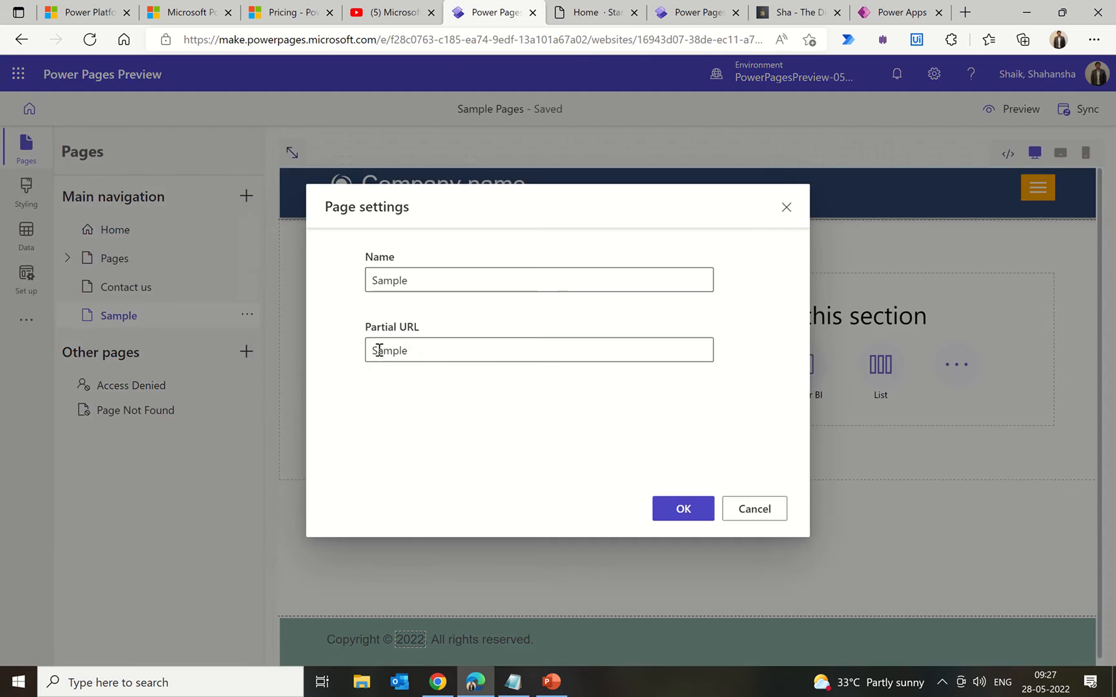
pyautogui.click(755, 510)
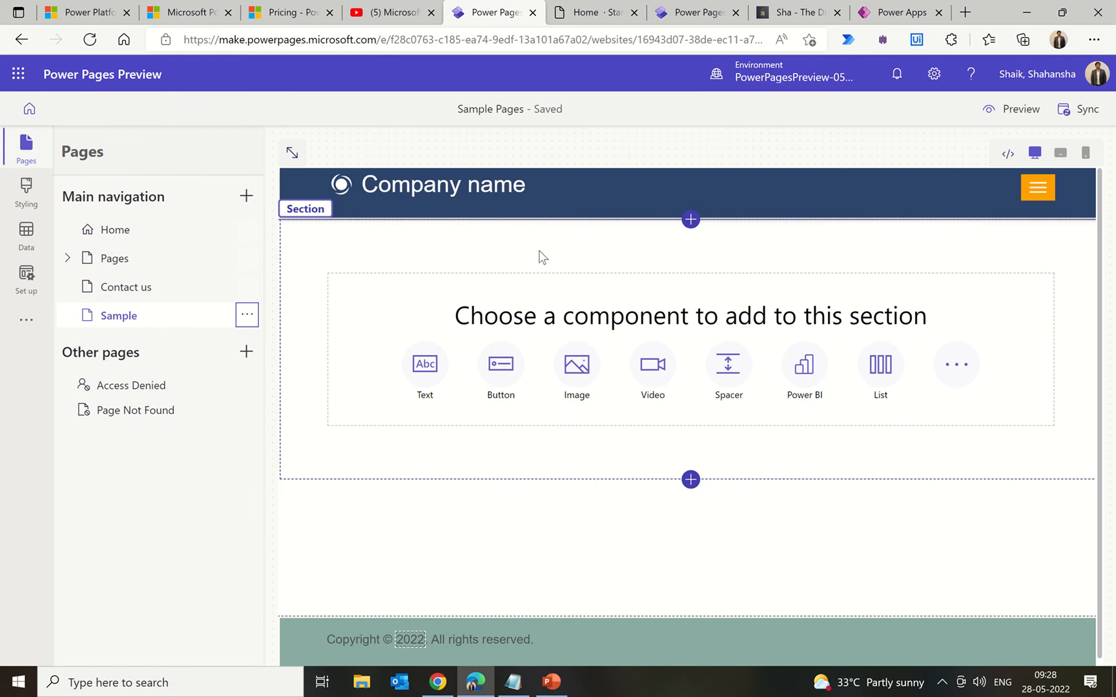
# Step: Add a two-column section above the existing one, with an image in its left column
pyautogui.click(690, 220)
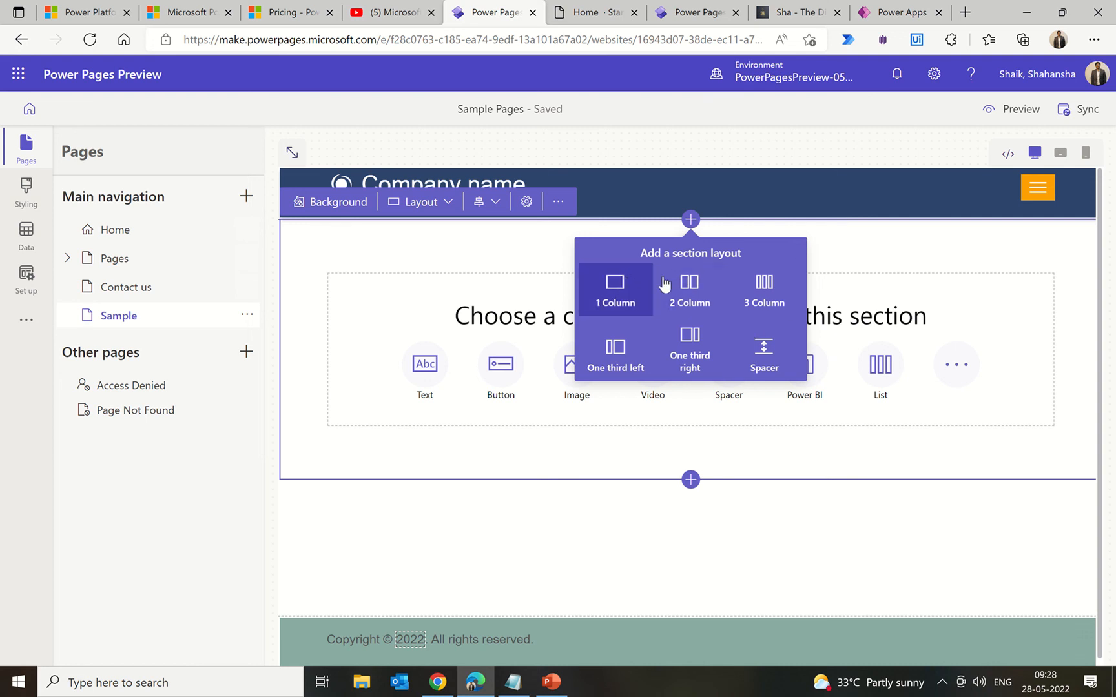
pyautogui.click(697, 289)
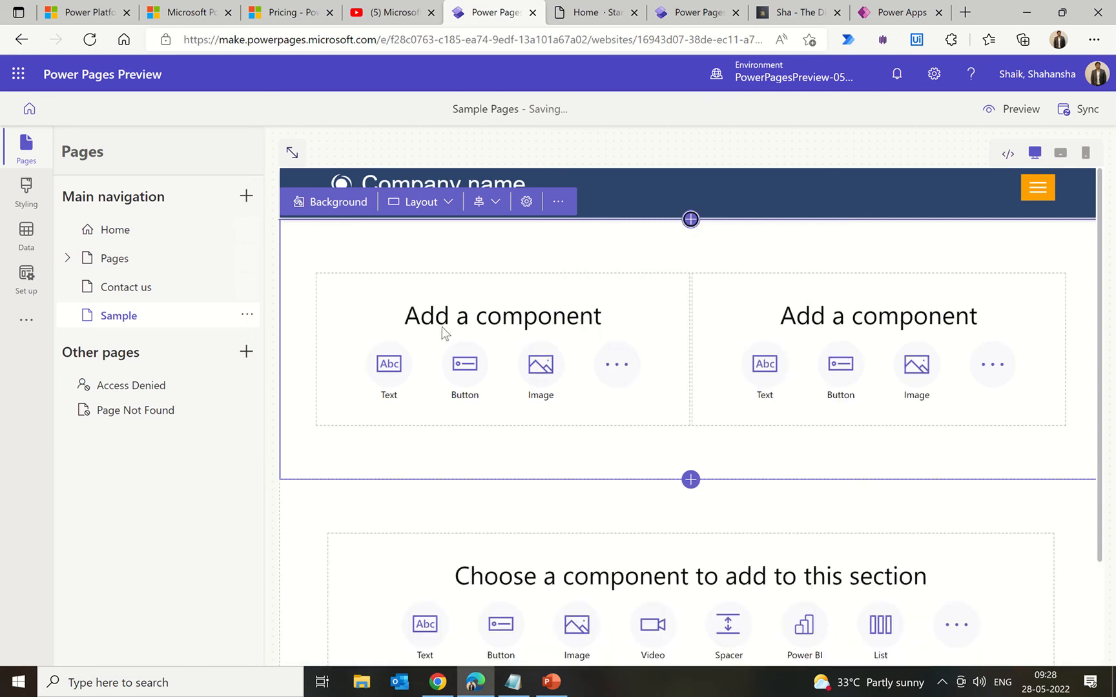
pyautogui.scroll(-2, 420, 329)
pyautogui.scroll(1, 420, 329)
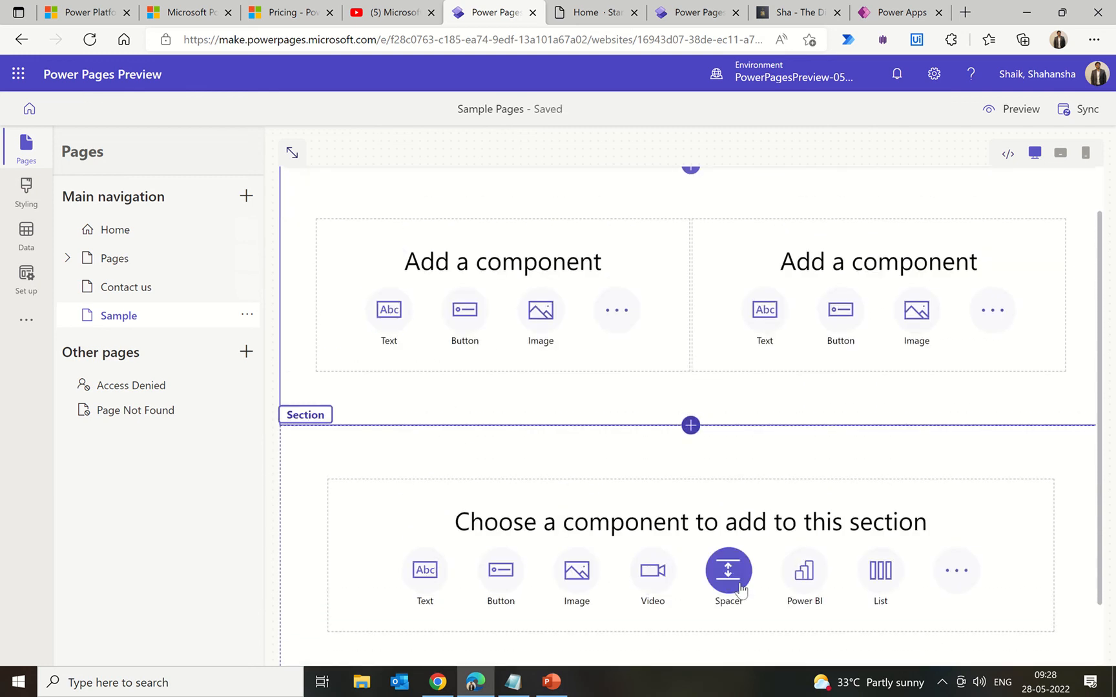
pyautogui.click(960, 581)
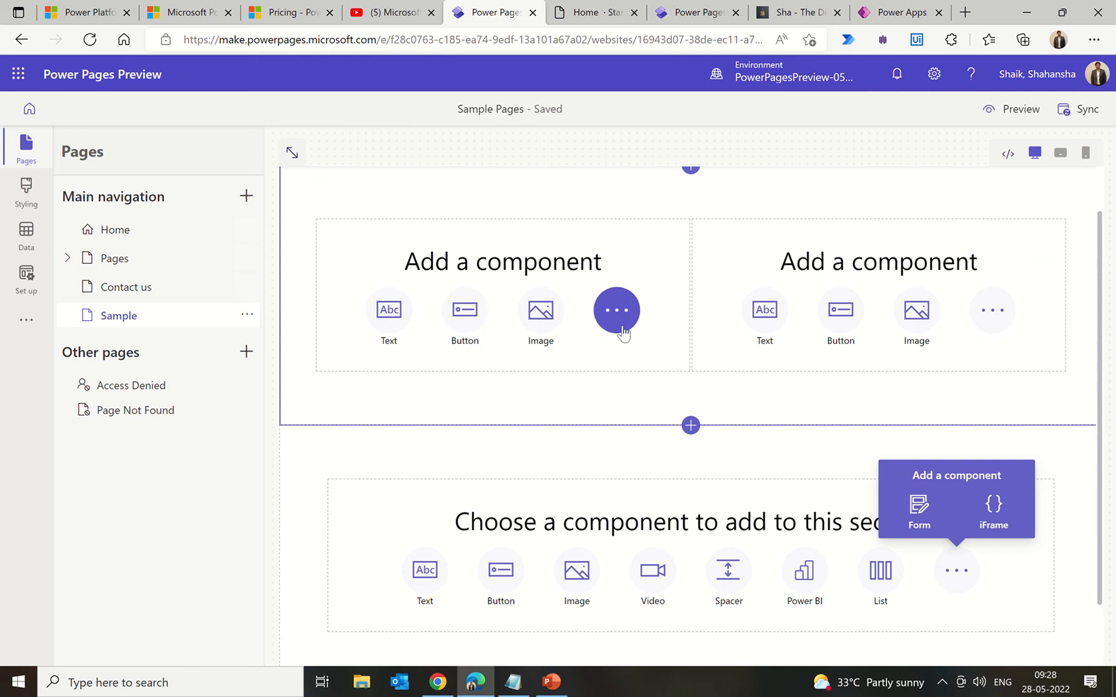
pyautogui.click(550, 328)
# Step: Upload powerplatform.png from the Pictures folder into the left column's image
pyautogui.click(365, 213)
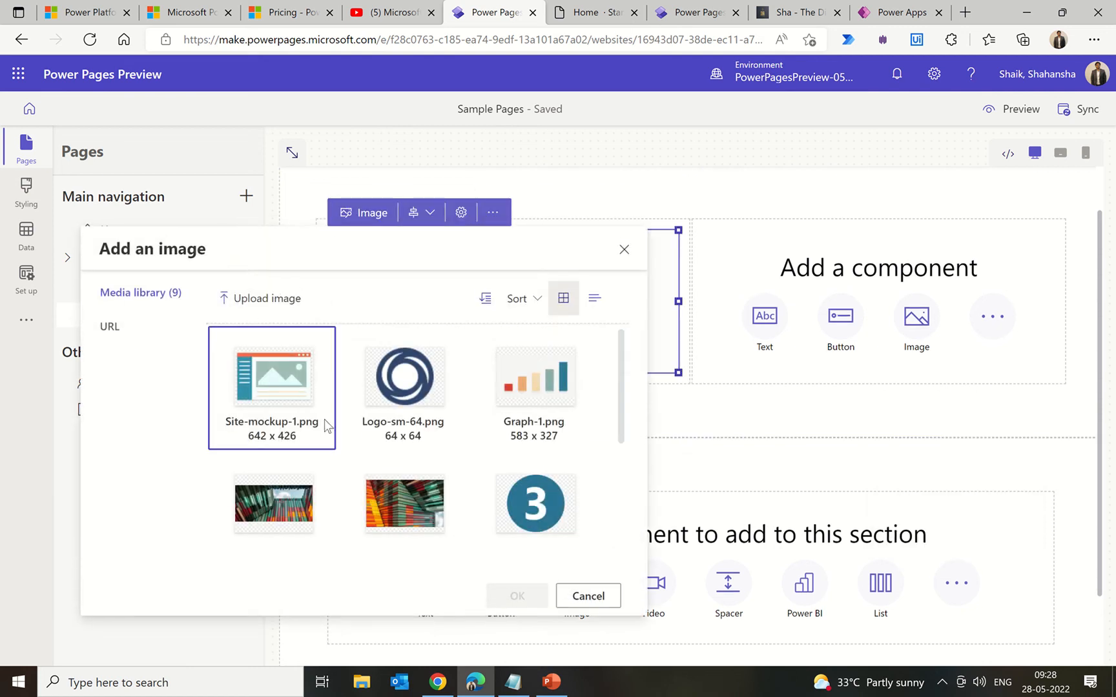
pyautogui.scroll(-3, 518, 457)
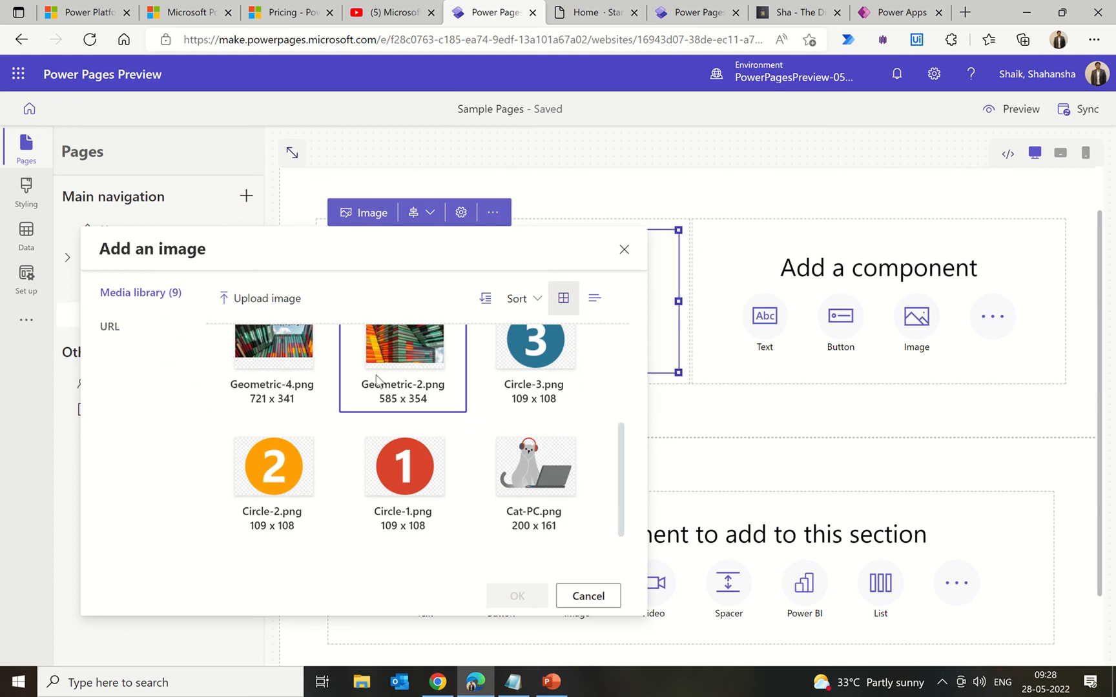
pyautogui.scroll(3, 376, 379)
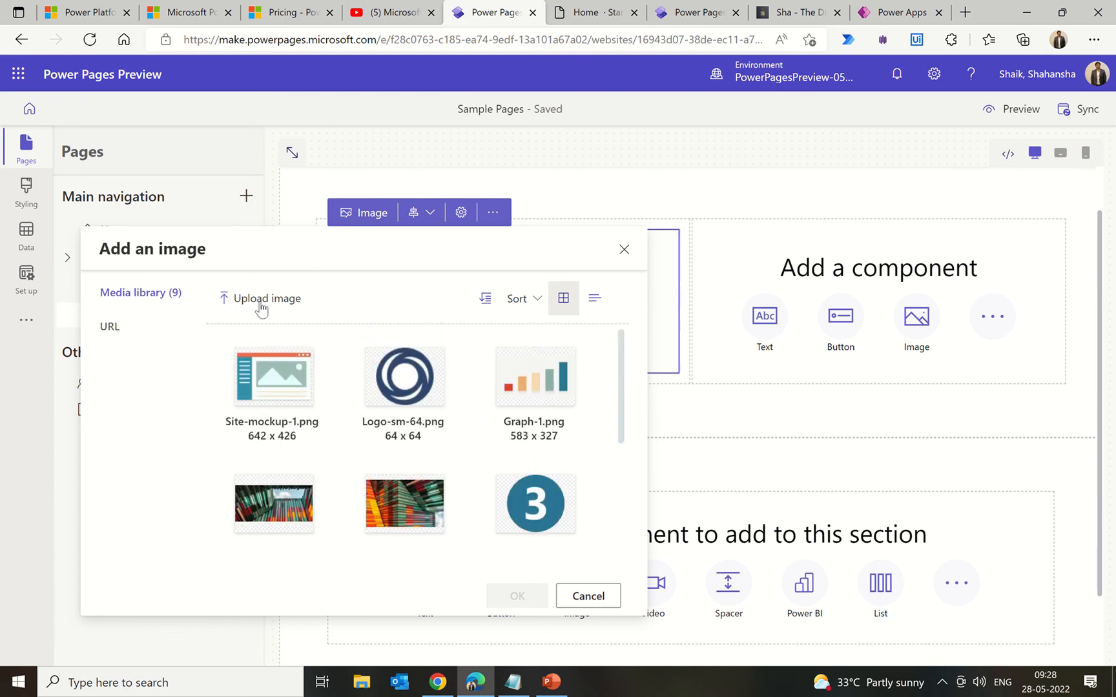
pyautogui.click(361, 294)
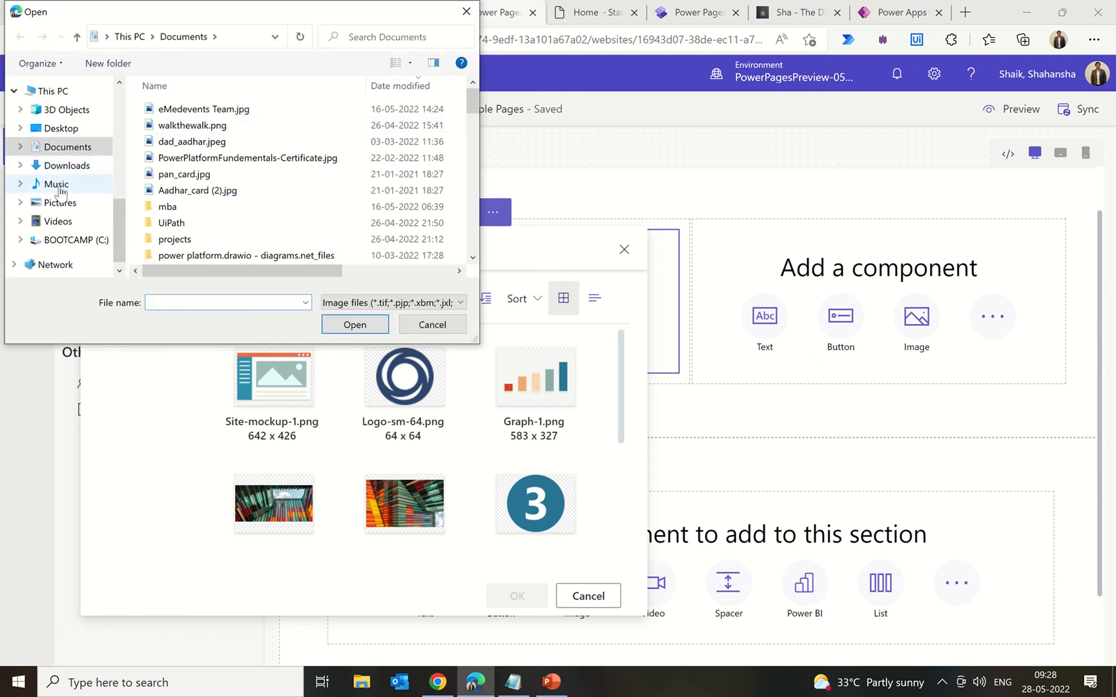
pyautogui.click(60, 202)
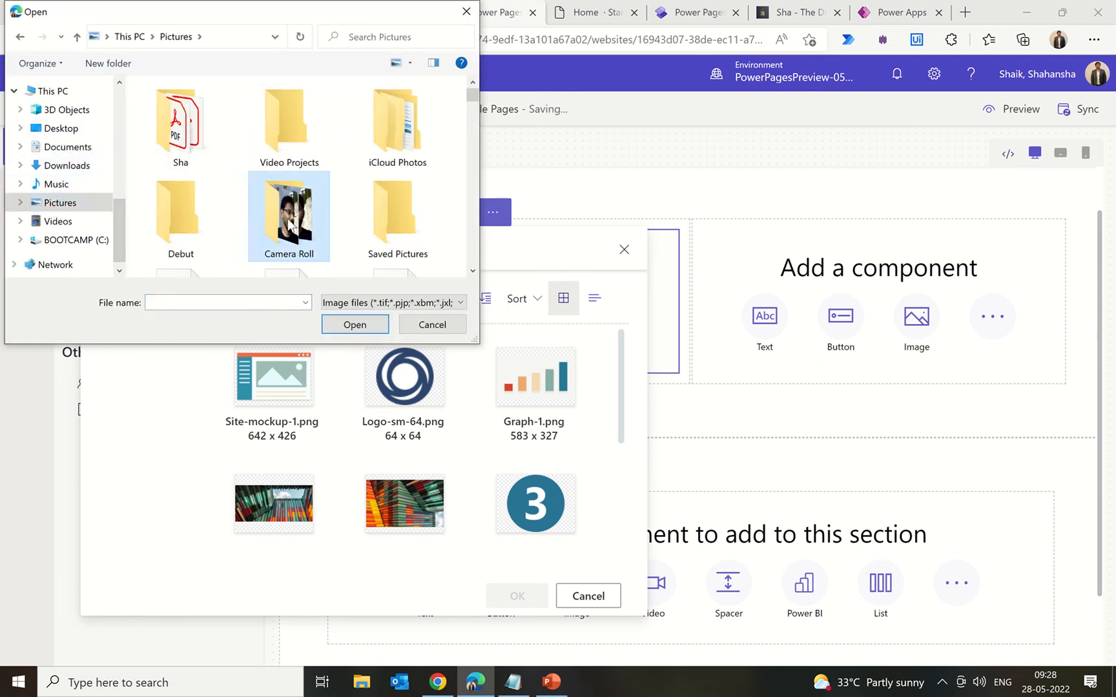
pyautogui.click(371, 328)
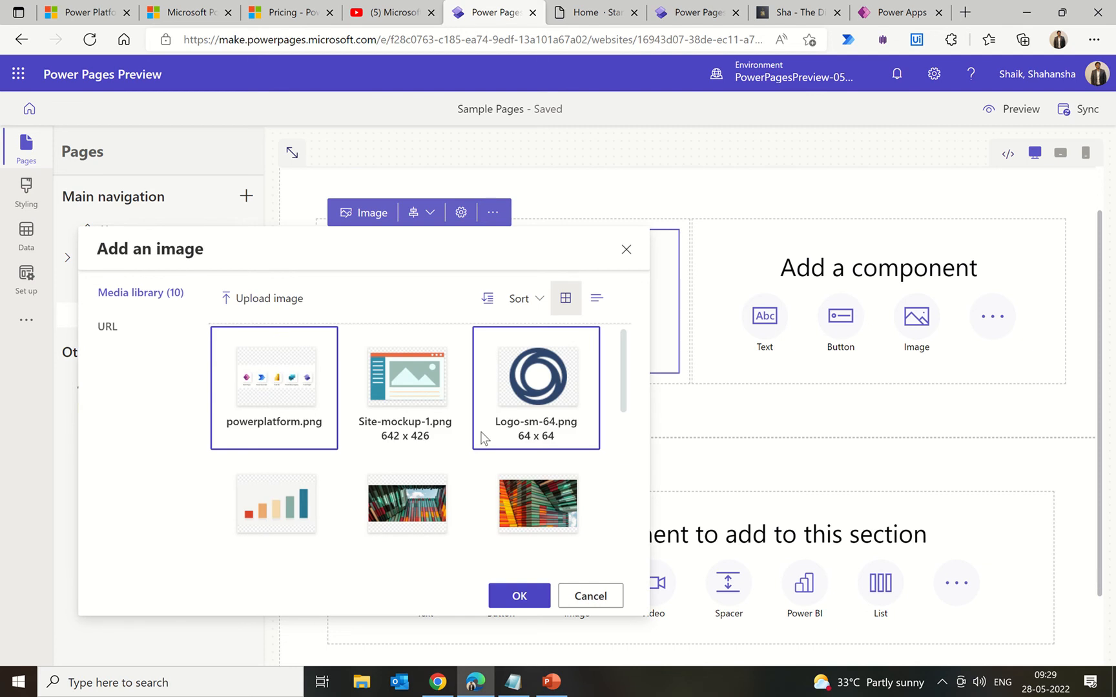
pyautogui.click(520, 599)
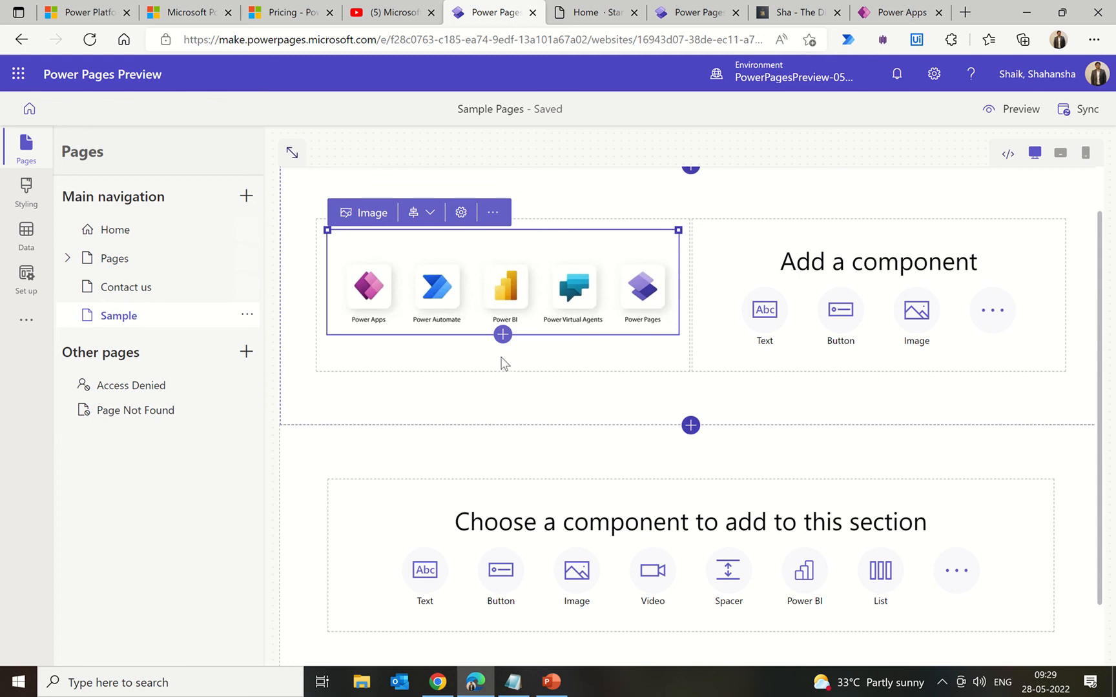
# Step: Add a 'Documentation' button below the image, linking to the Power Pages documentation URL
pyautogui.click(780, 328)
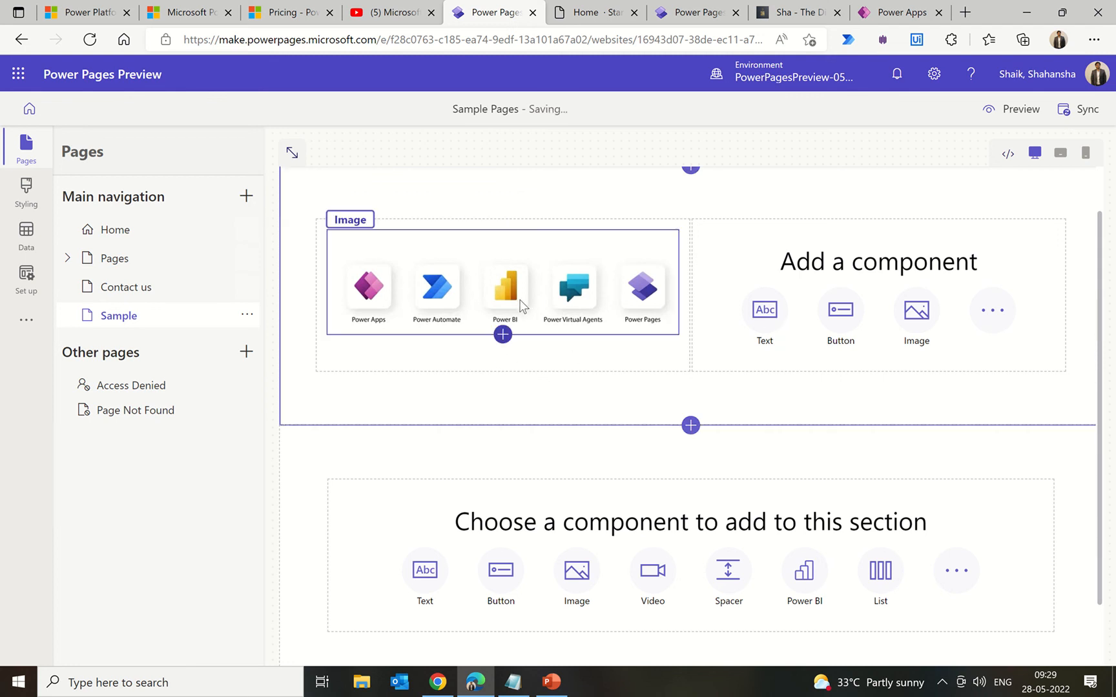
pyautogui.click(503, 335)
pyautogui.click(503, 335)
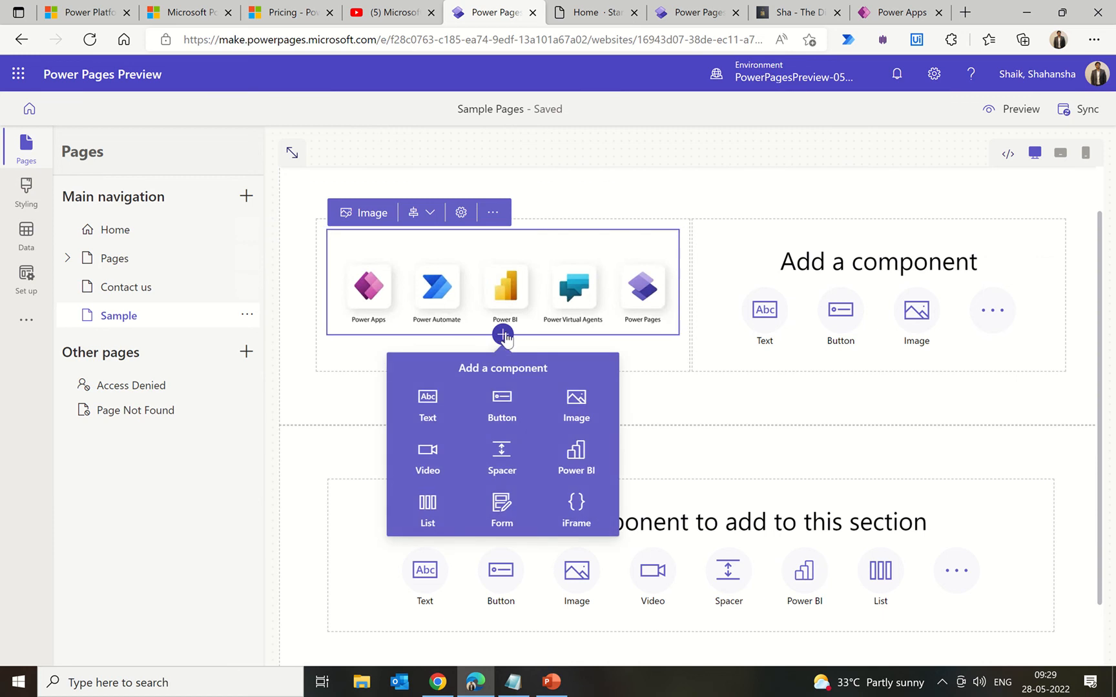
pyautogui.click(512, 418)
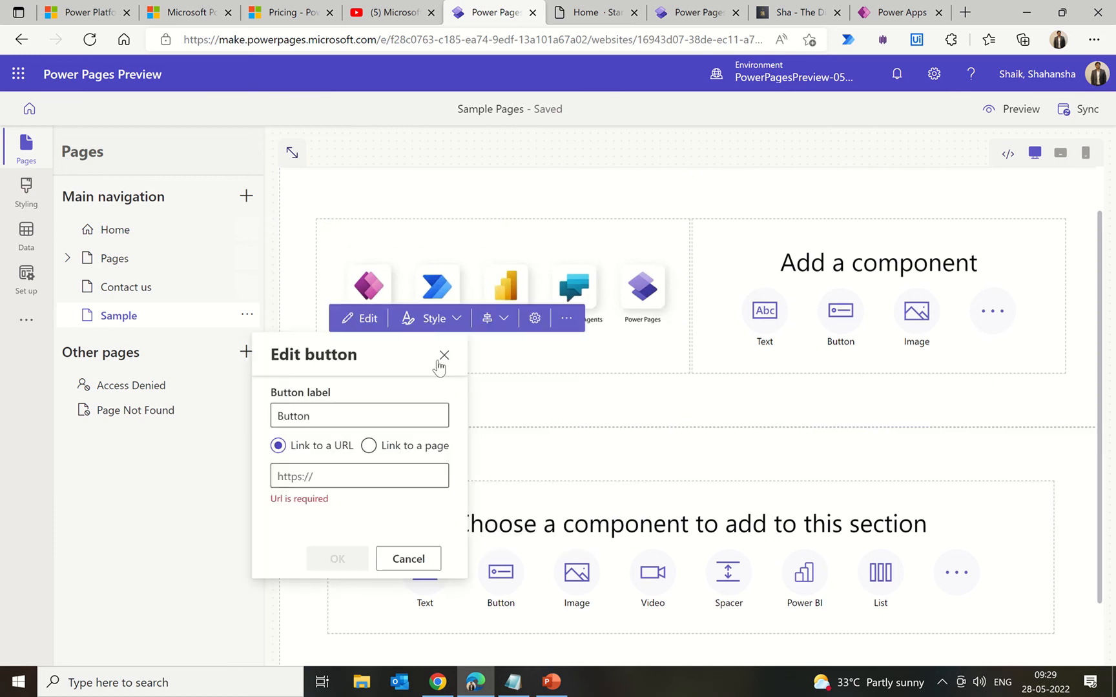
pyautogui.click(311, 475)
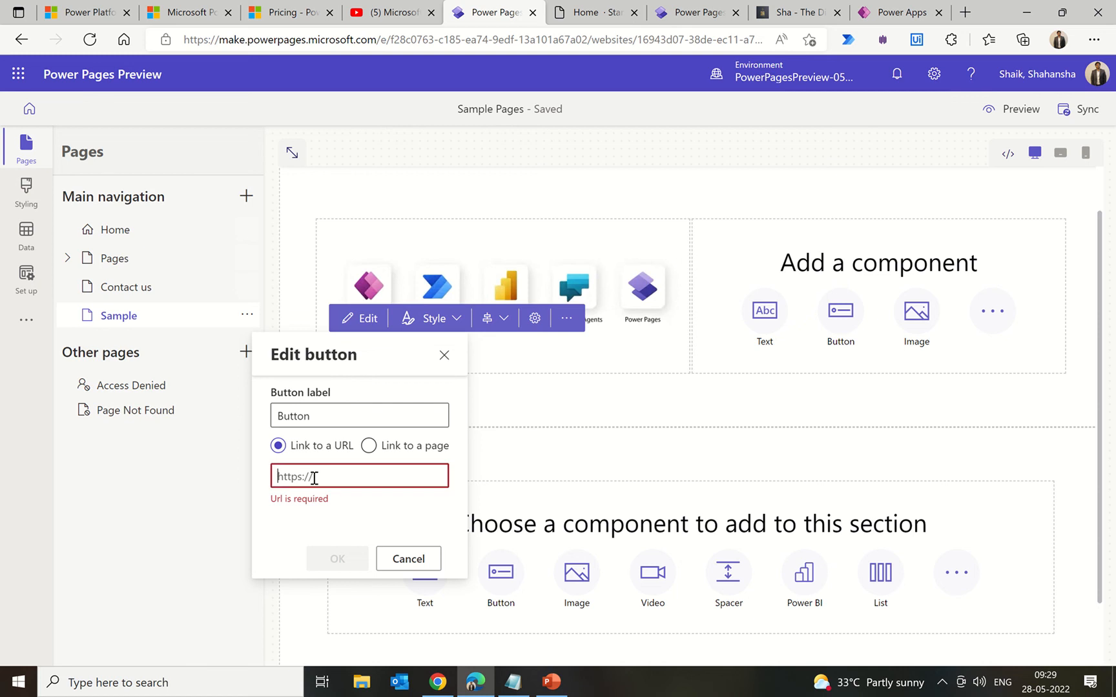
pyautogui.click(200, 15)
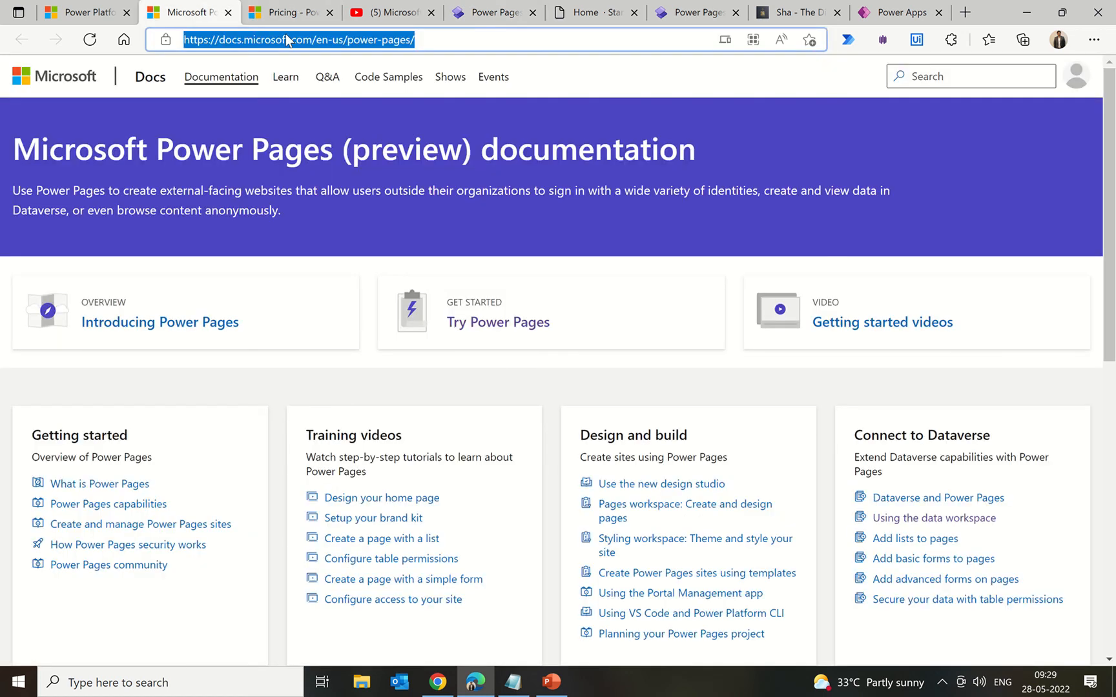
pyautogui.click(491, 15)
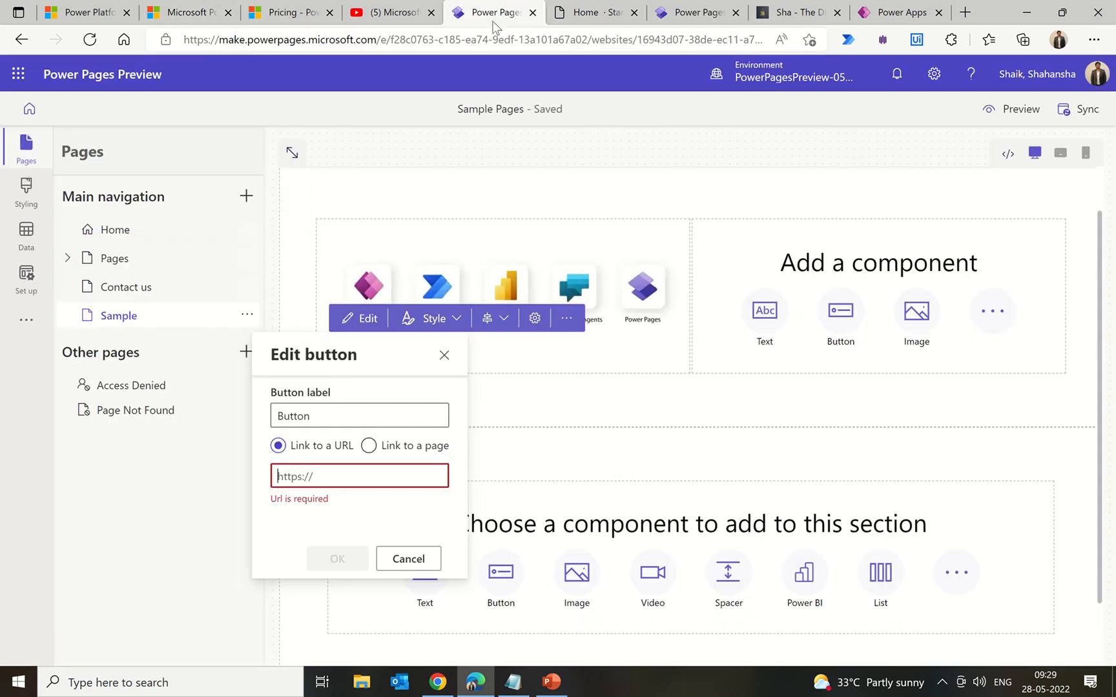
pyautogui.write('https://docs.microsoft.com/en-us/power-pages/')
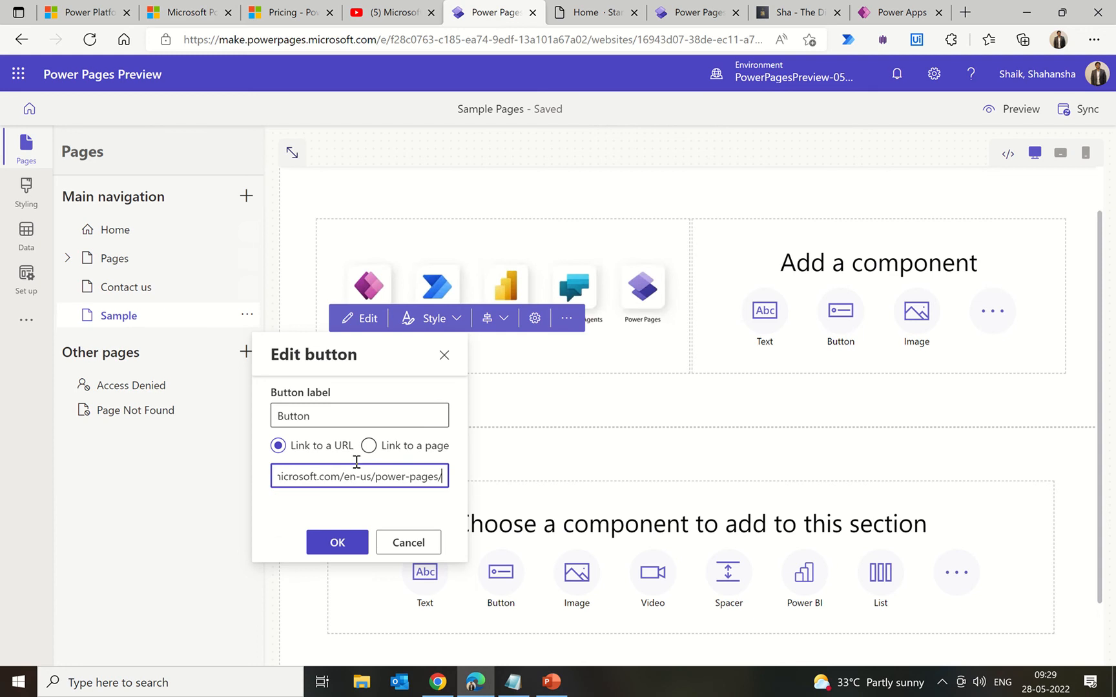
pyautogui.doubleClick(303, 419)
pyautogui.write('D')
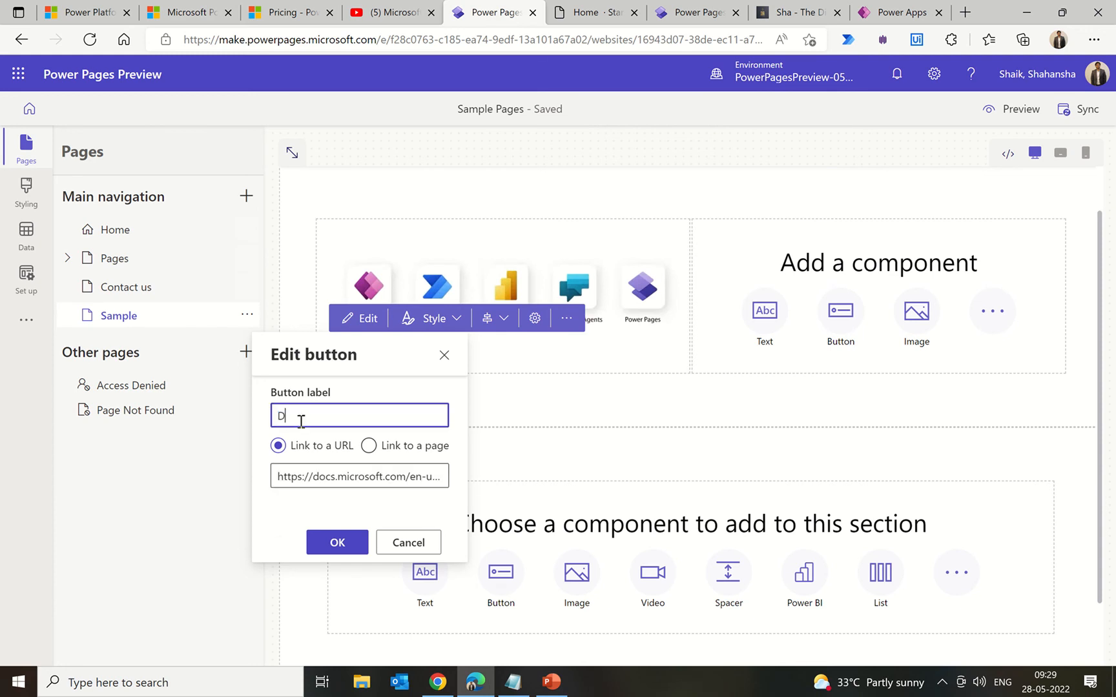
pyautogui.write('ocumentaio')
pyautogui.write('on')
pyautogui.click(336, 544)
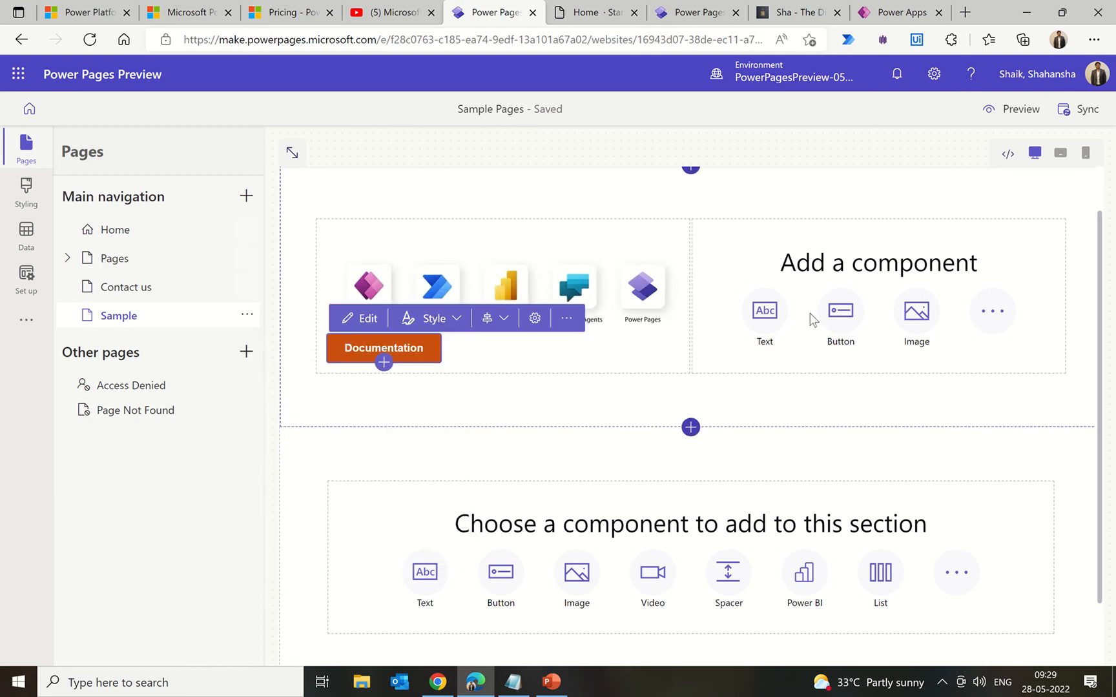
# Step: Embed the Microsoft Build 2022 keynote YouTube video in the right column
pyautogui.click(999, 315)
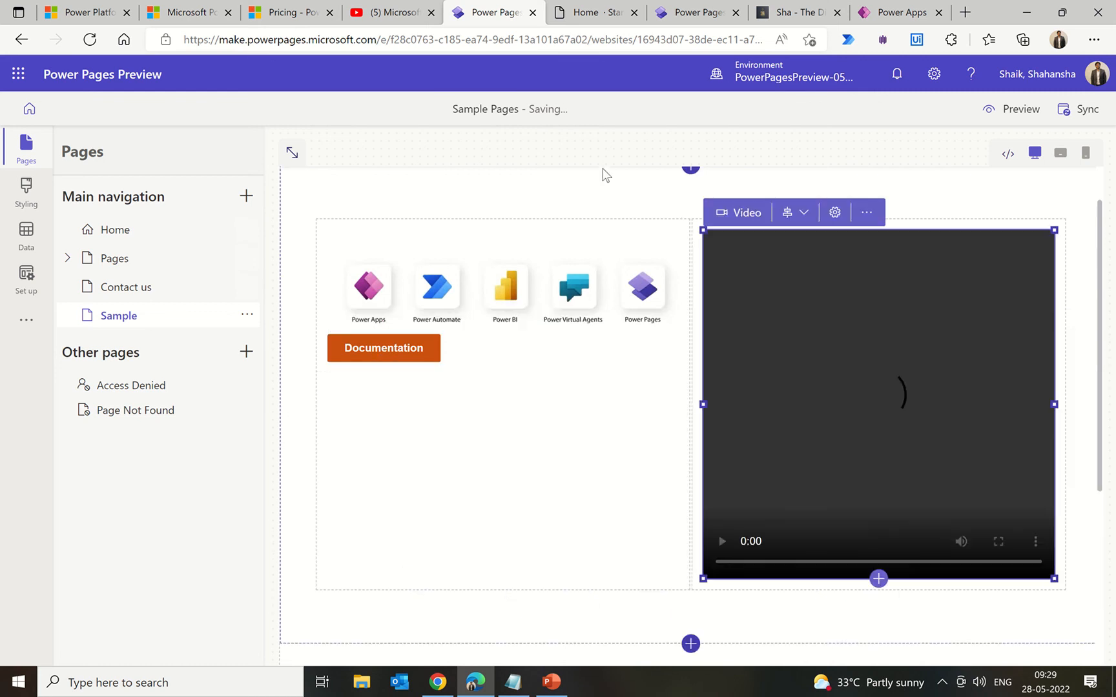
pyautogui.click(387, 15)
pyautogui.click(322, 43)
pyautogui.hotkey('ctrl', 'c')
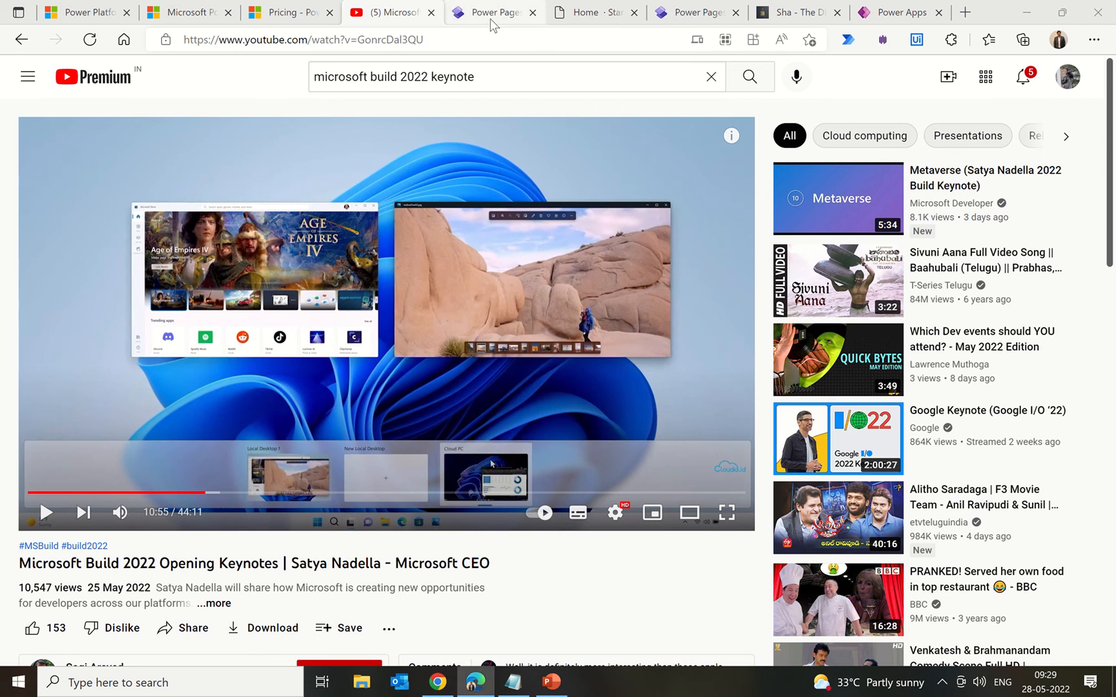
pyautogui.click(491, 15)
pyautogui.click(722, 388)
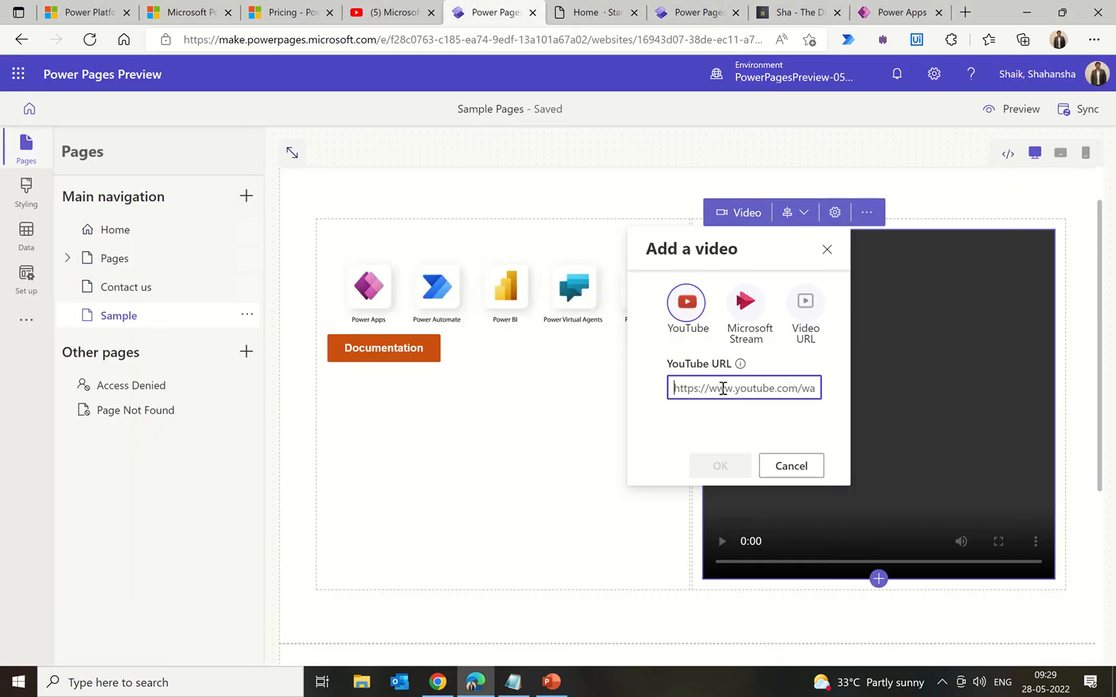
pyautogui.hotkey('ctrl', 'v')
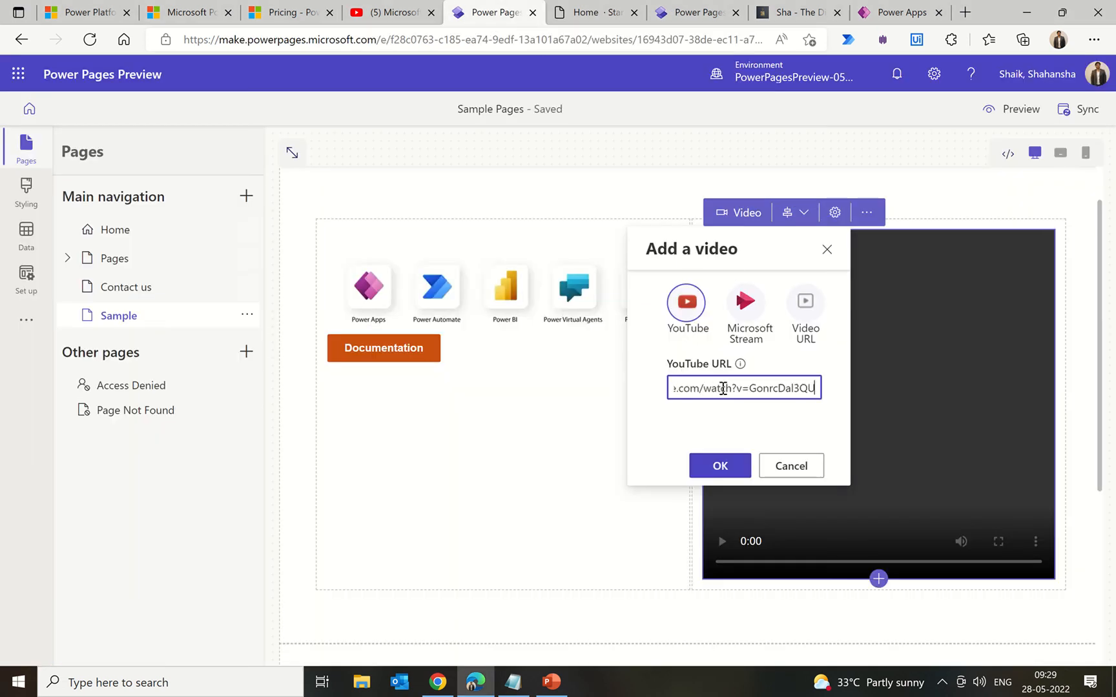
pyautogui.click(720, 468)
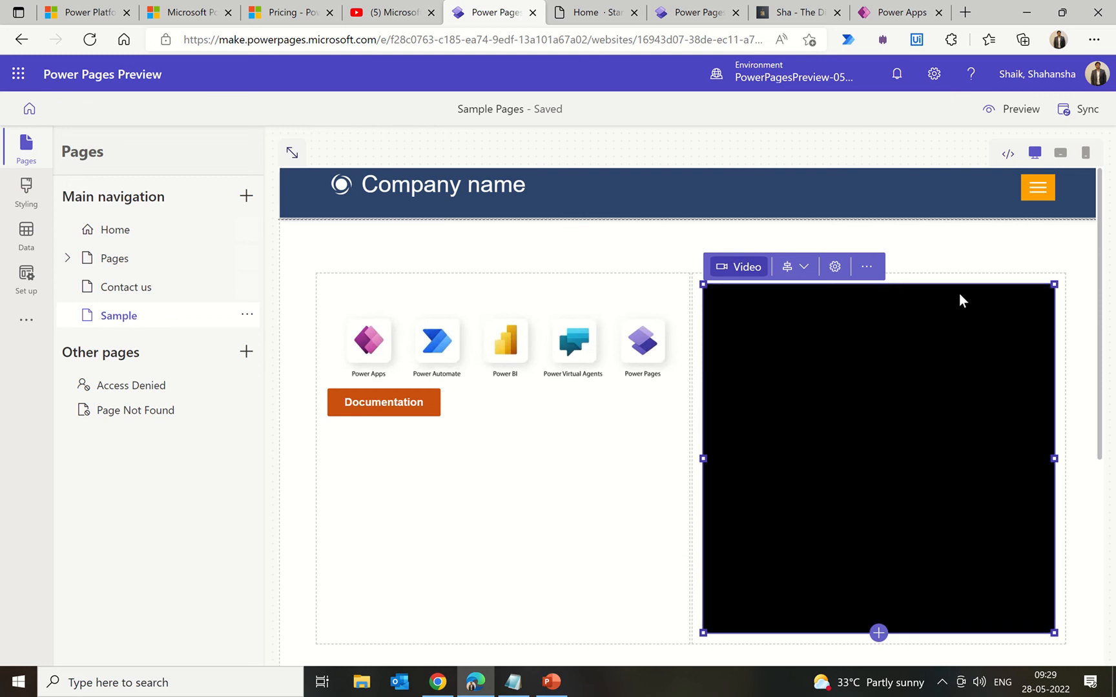
pyautogui.scroll(-2, 958, 294)
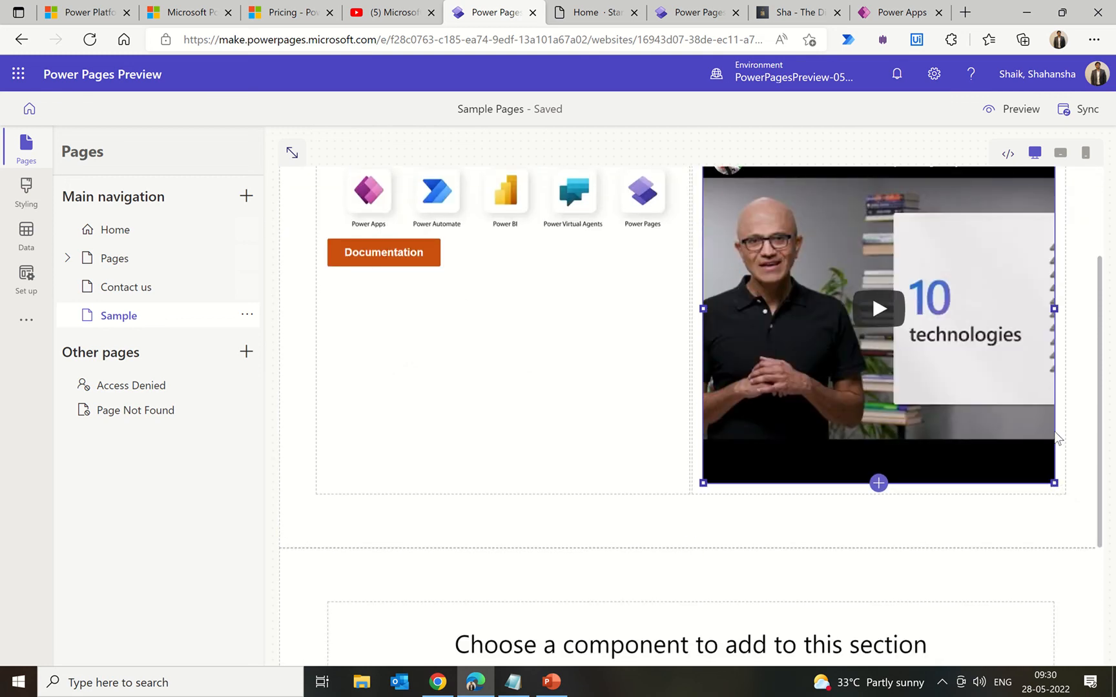
pyautogui.scroll(-3, 583, 451)
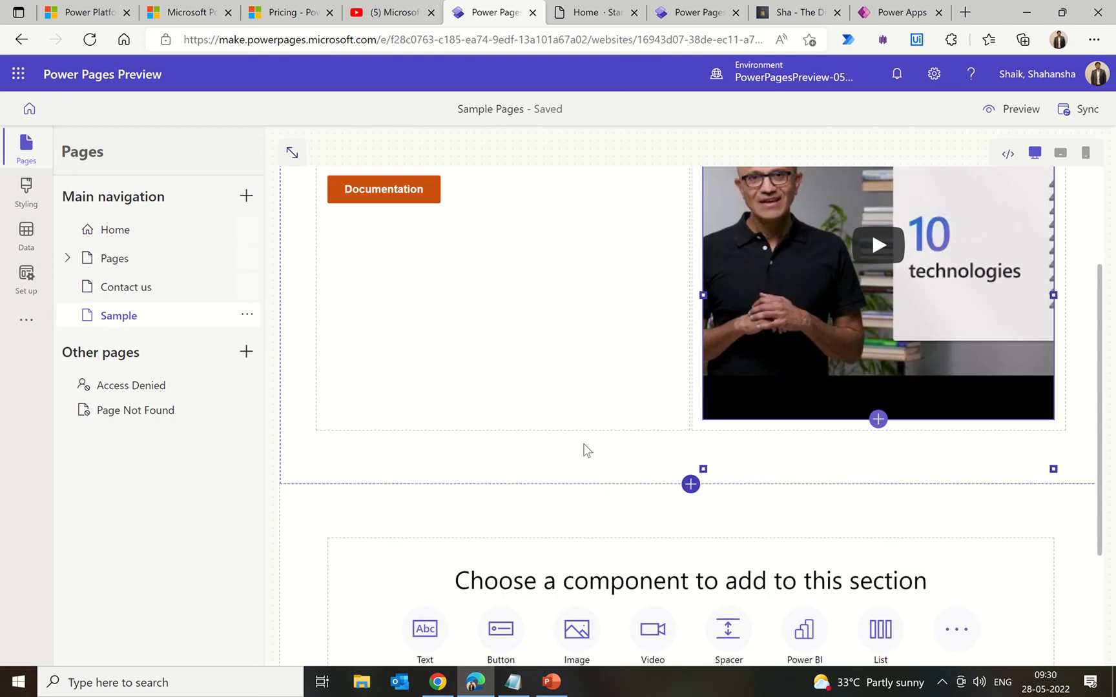
# Step: Sync the site configuration
pyautogui.scroll(5, 585, 450)
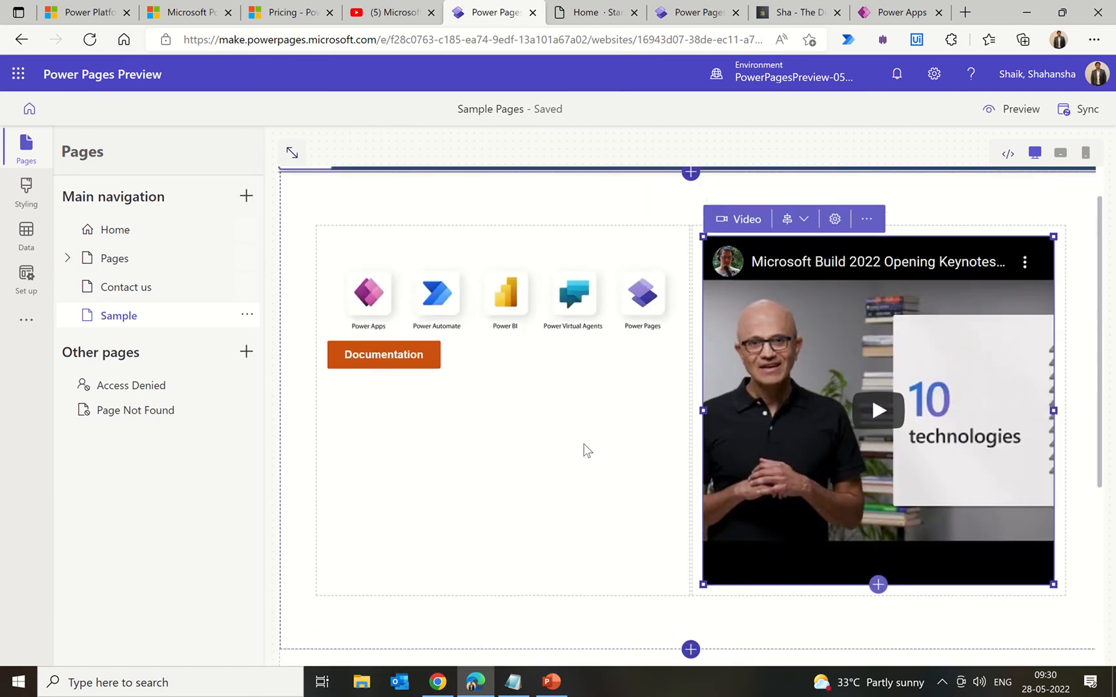
pyautogui.click(1084, 118)
pyautogui.click(1085, 122)
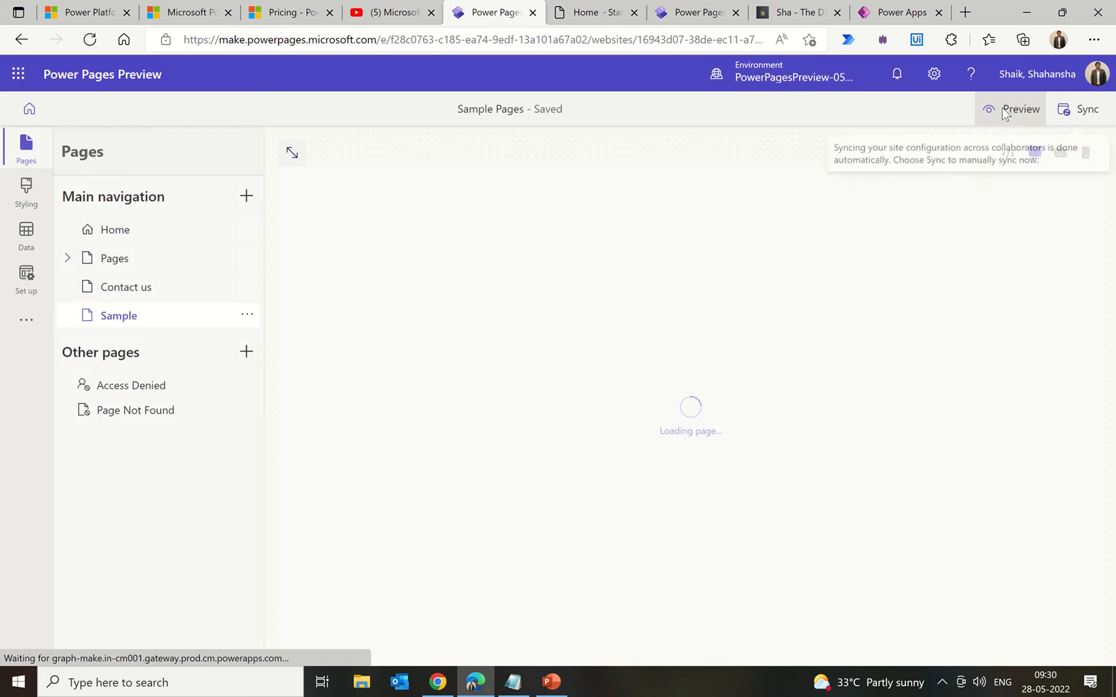
# Step: Preview the Sample page at desktop size, check it, then return to the studio
pyautogui.click(1002, 111)
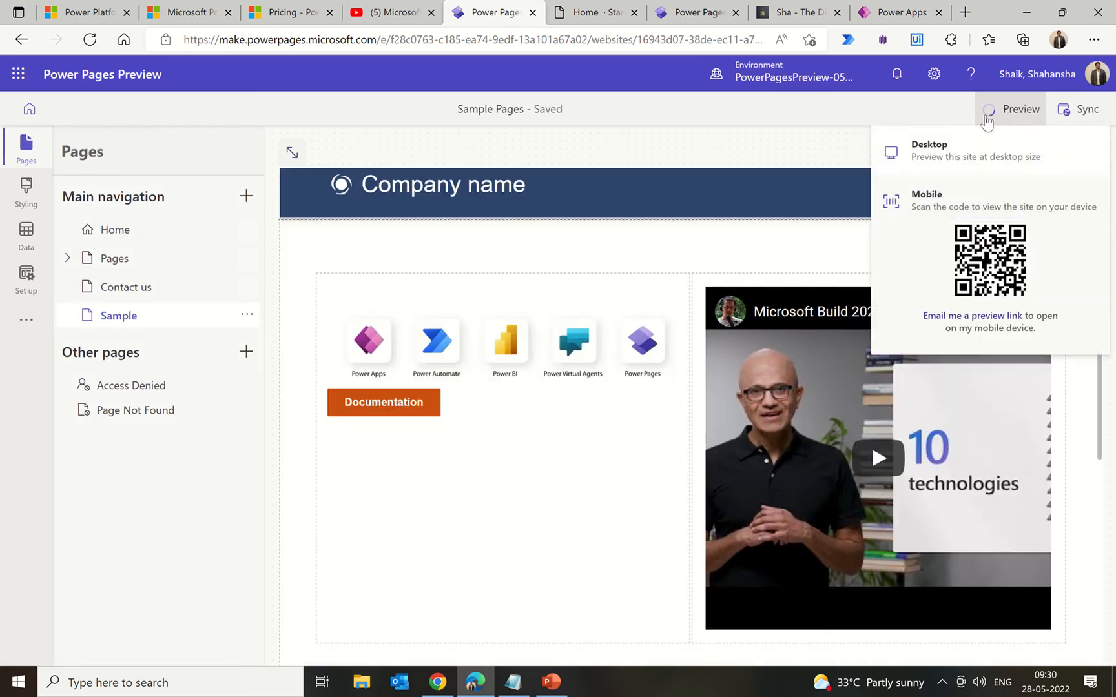
pyautogui.click(954, 157)
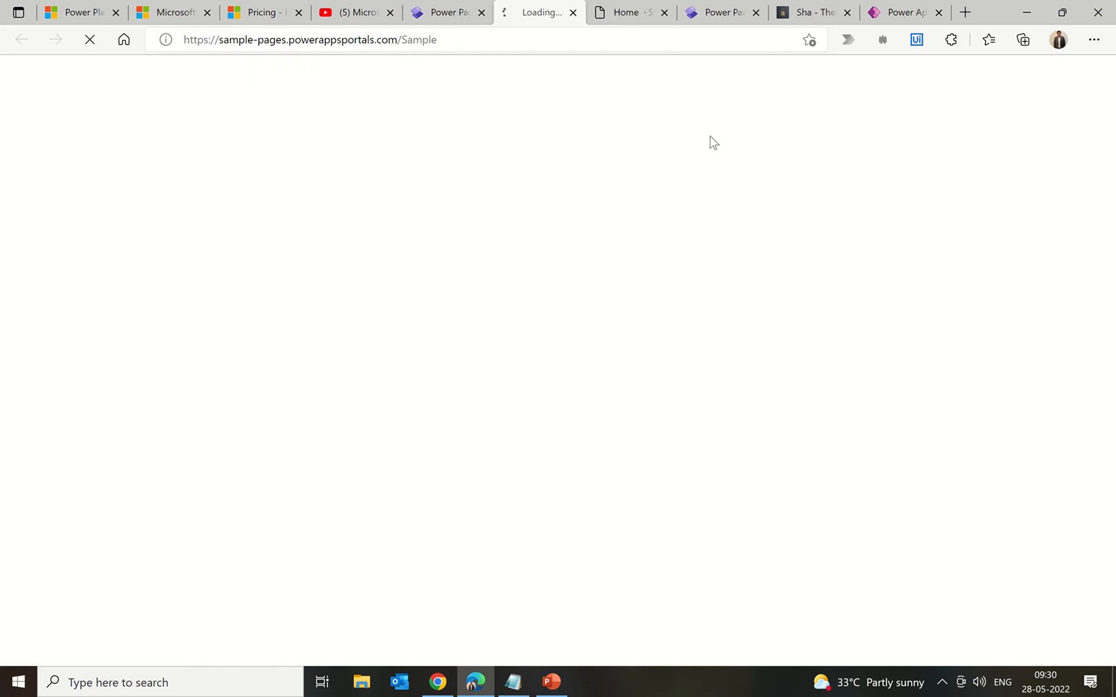
pyautogui.click(637, 14)
pyautogui.click(664, 12)
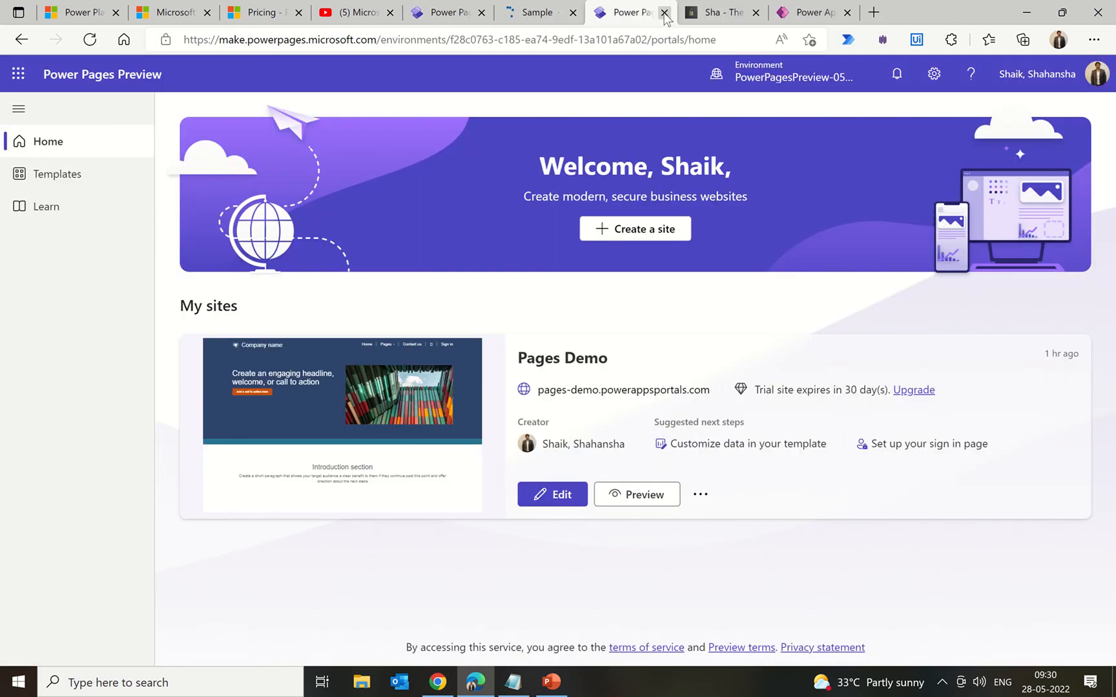
pyautogui.click(522, 14)
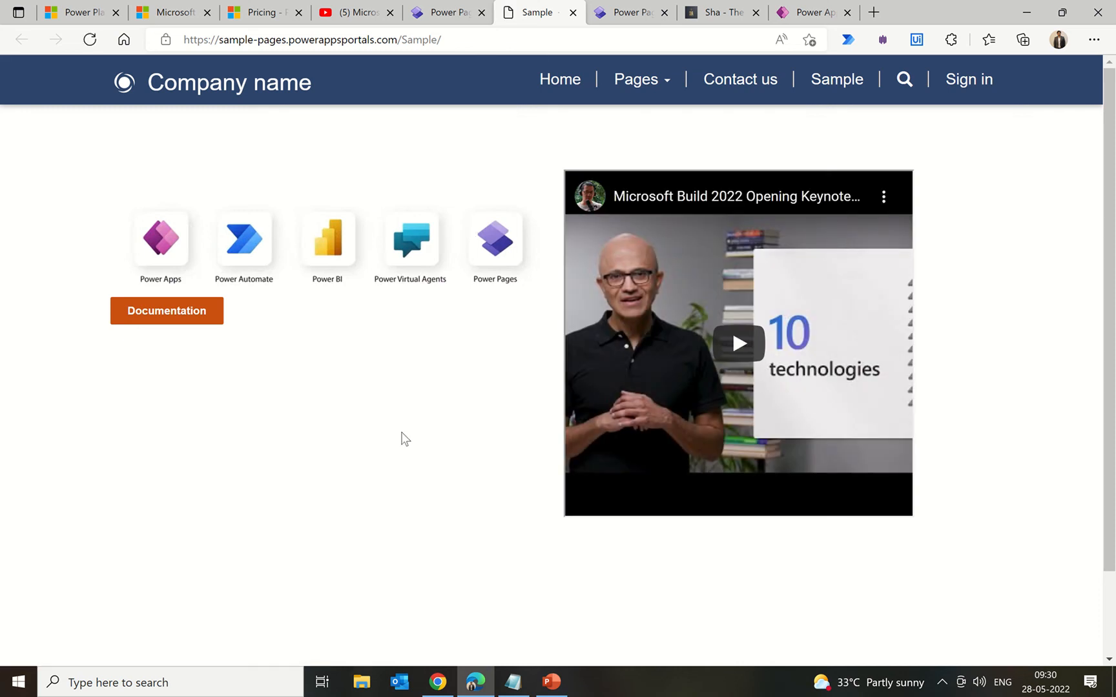
pyautogui.scroll(-2, 401, 439)
pyautogui.scroll(2, 405, 439)
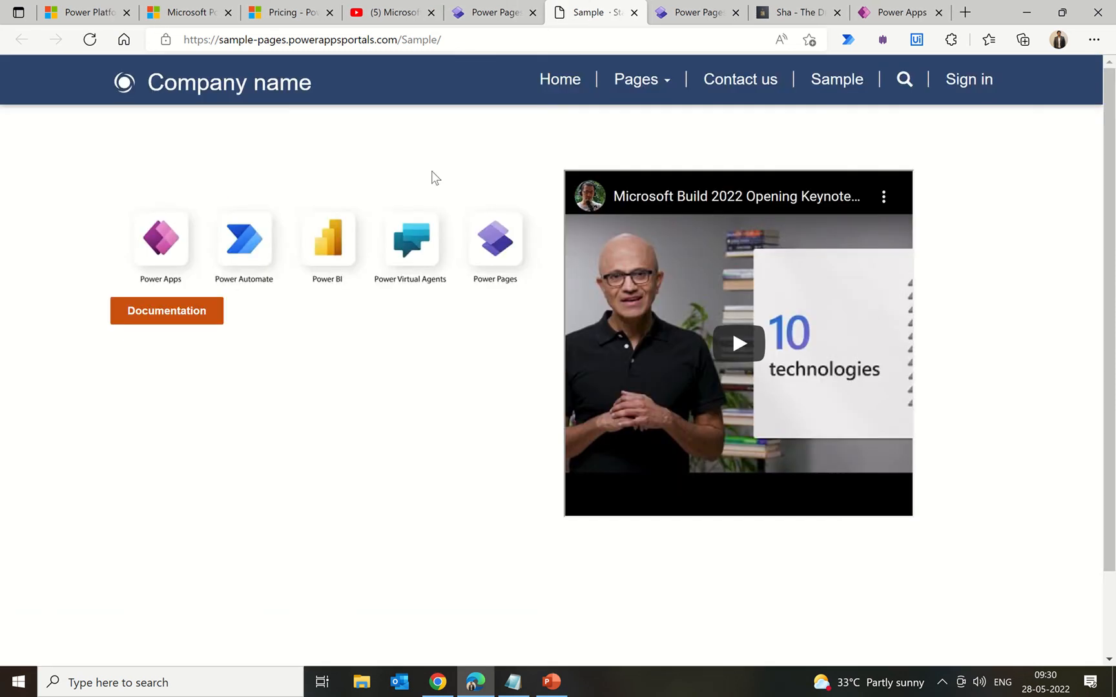
pyautogui.moveTo(502, 13)
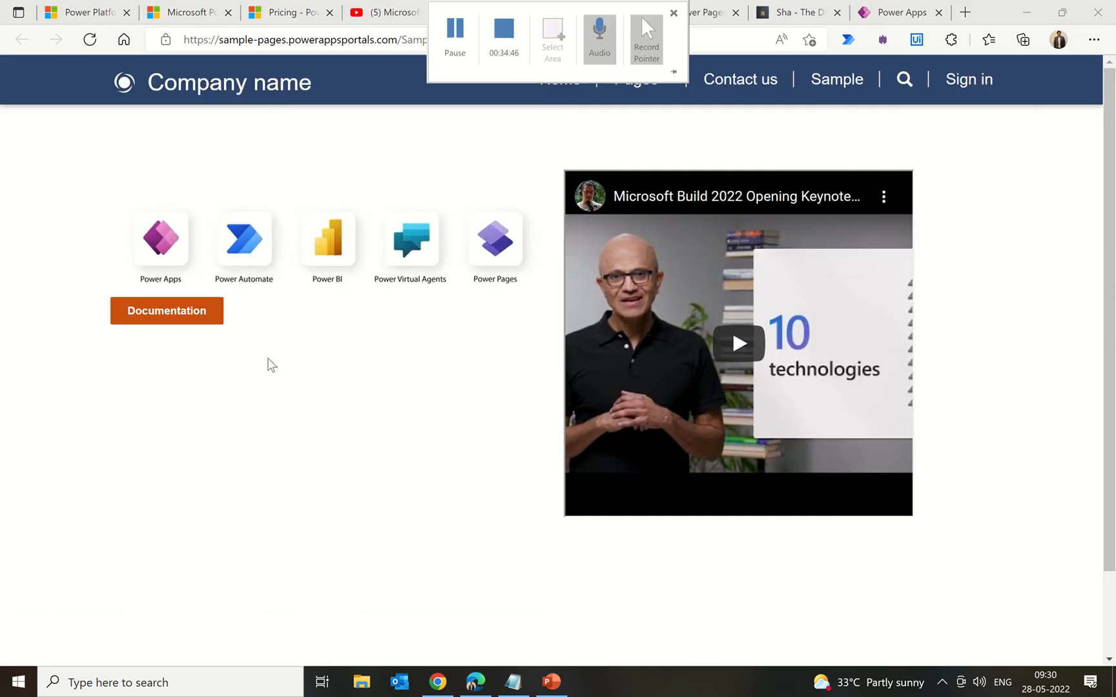
pyautogui.click(474, 17)
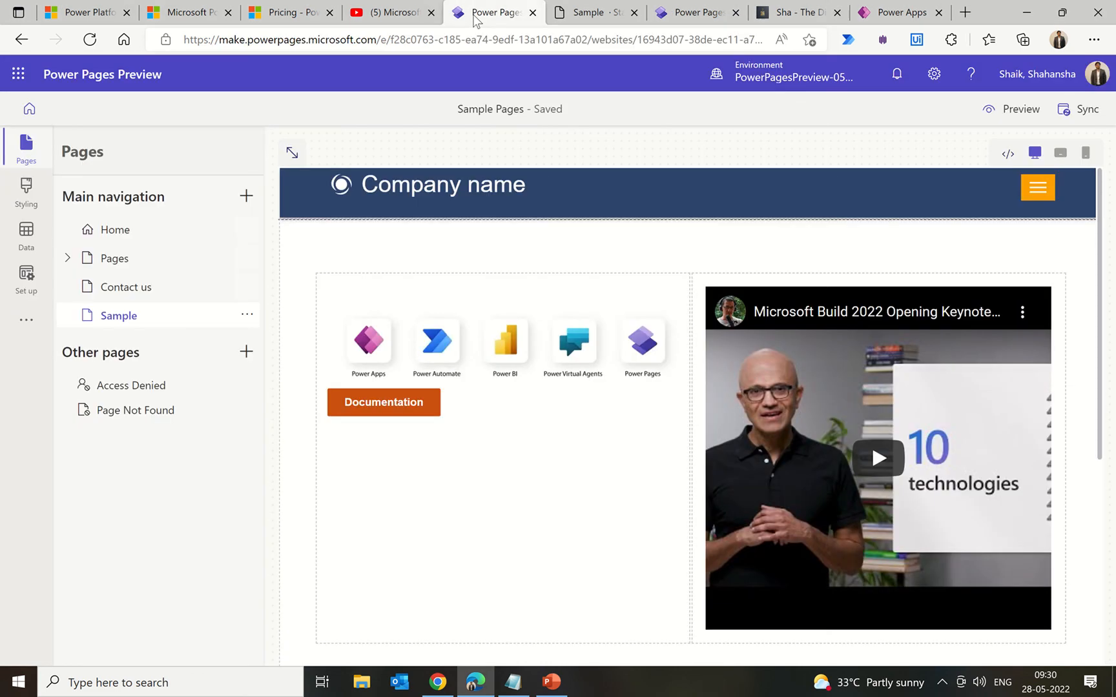
# Step: Add a list of the Sample (cr5d2_sample) table's Active Samples view to the bottom section
pyautogui.scroll(-2, 570, 513)
pyautogui.scroll(-2, 570, 513)
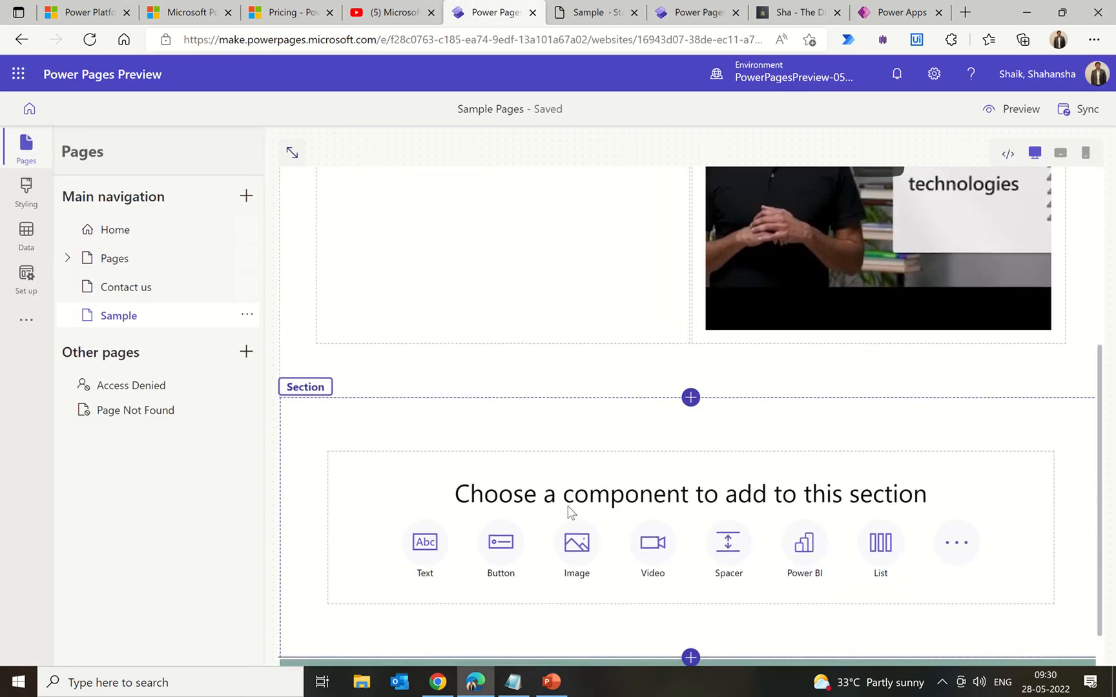
pyautogui.scroll(-1, 570, 513)
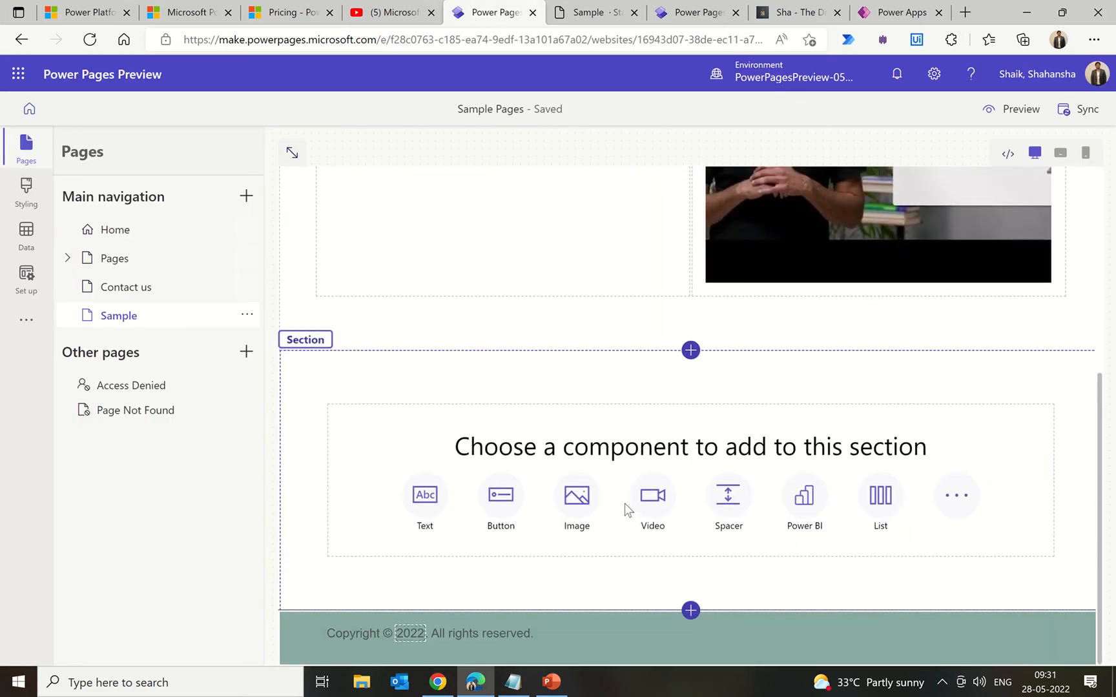
pyautogui.click(962, 496)
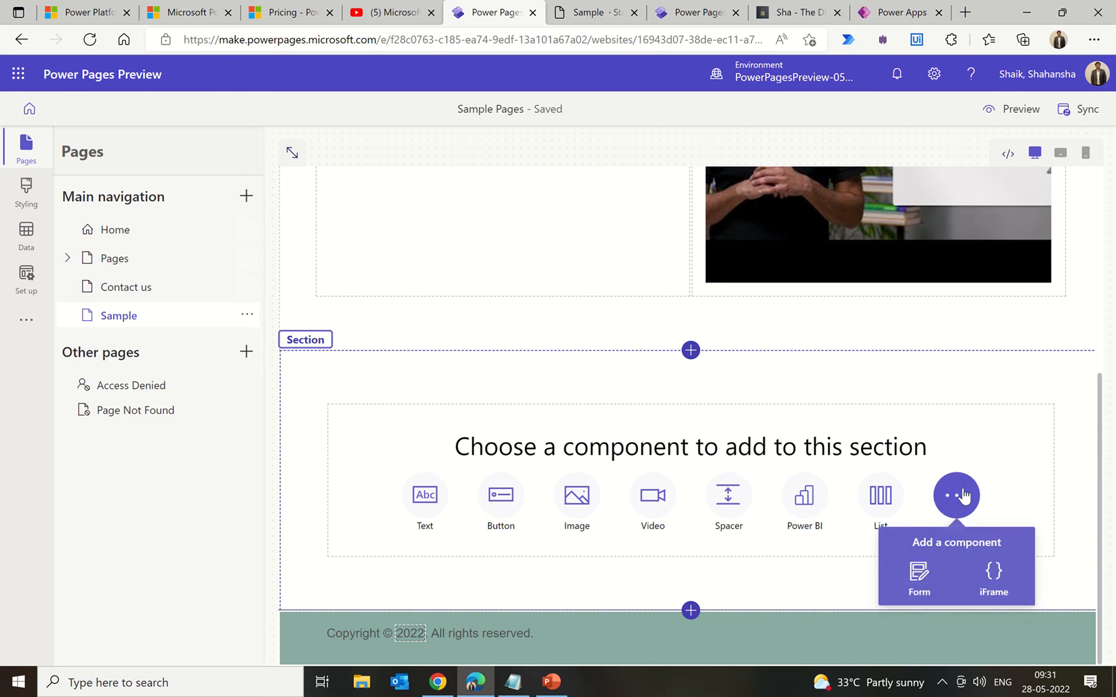
pyautogui.click(870, 517)
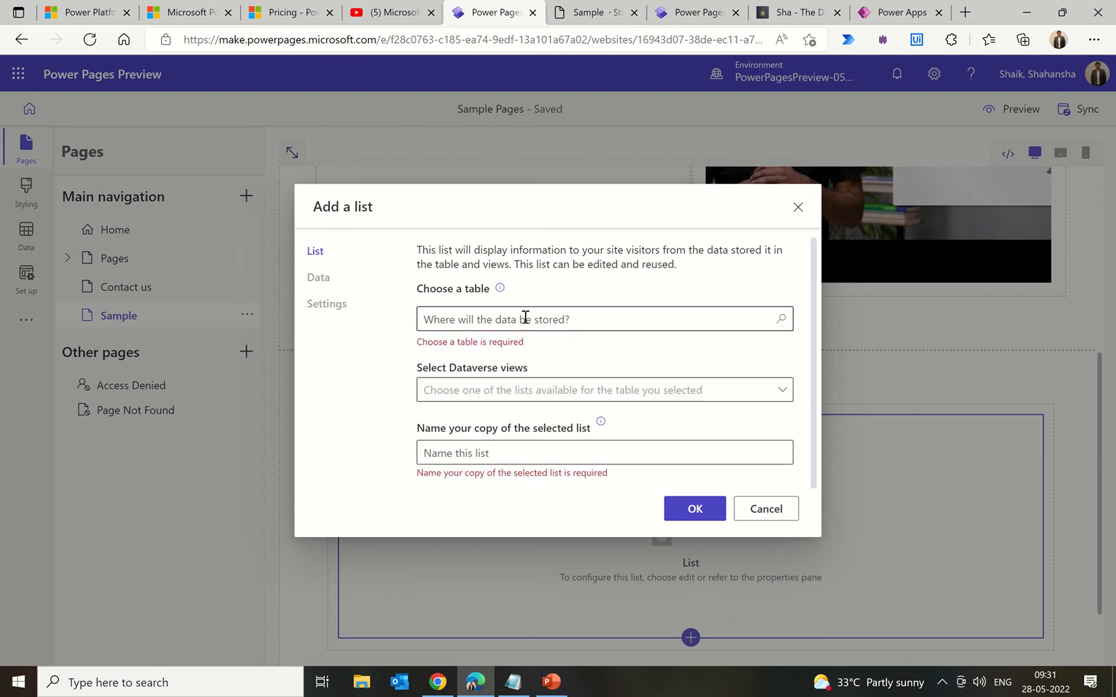
pyautogui.click(525, 317)
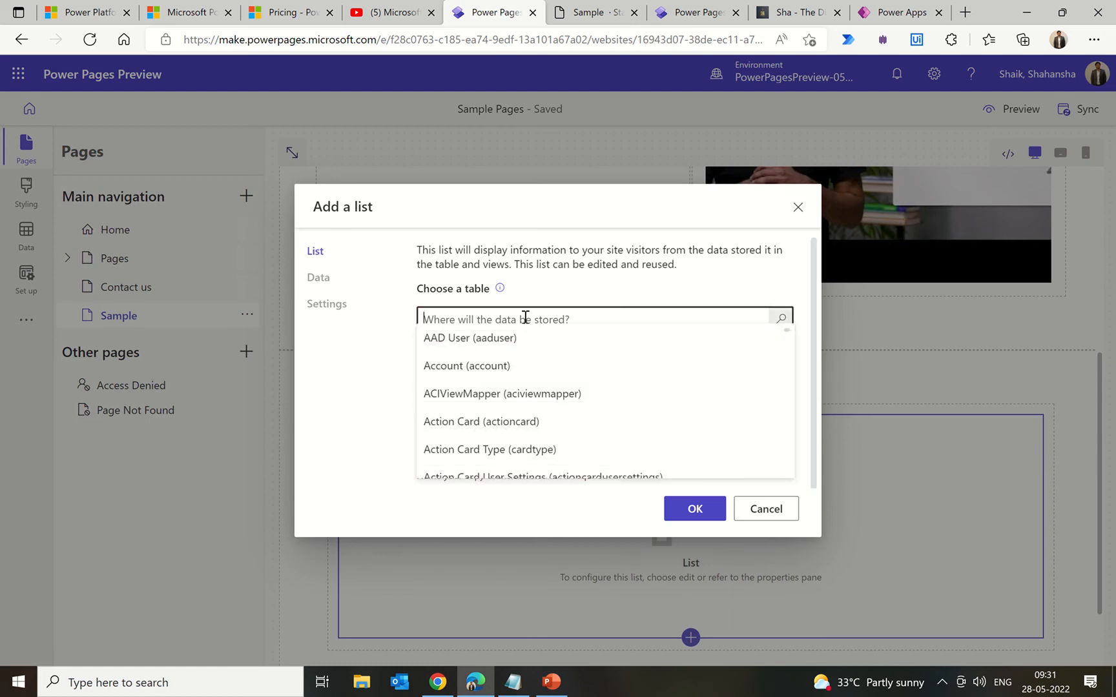
pyautogui.write('sample')
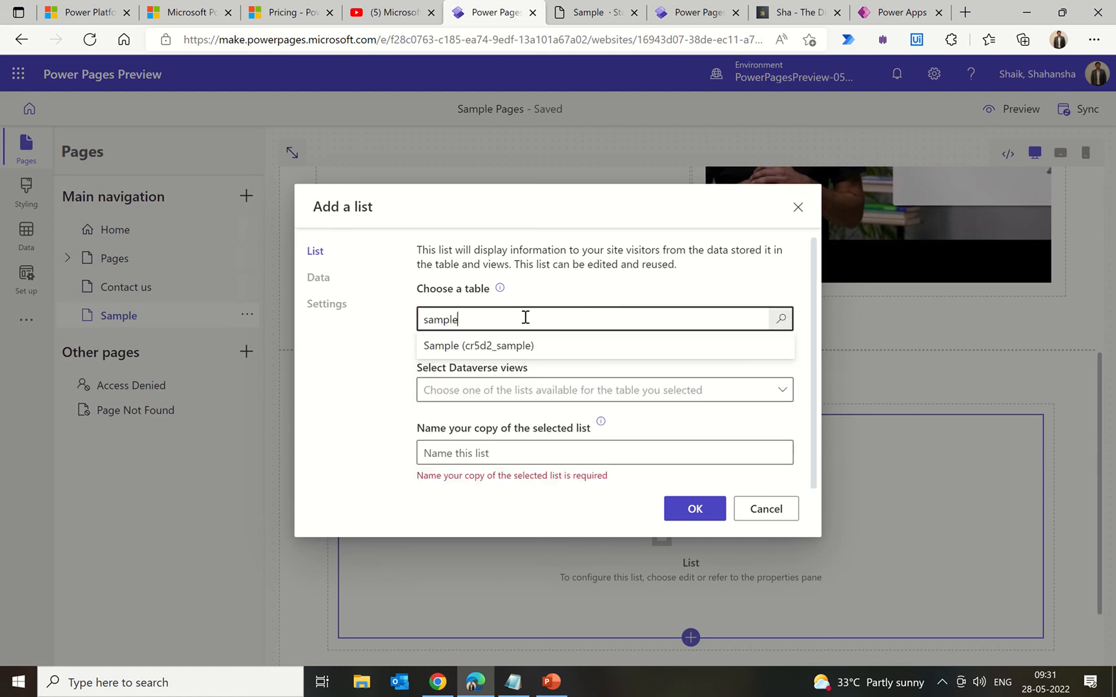
pyautogui.click(497, 347)
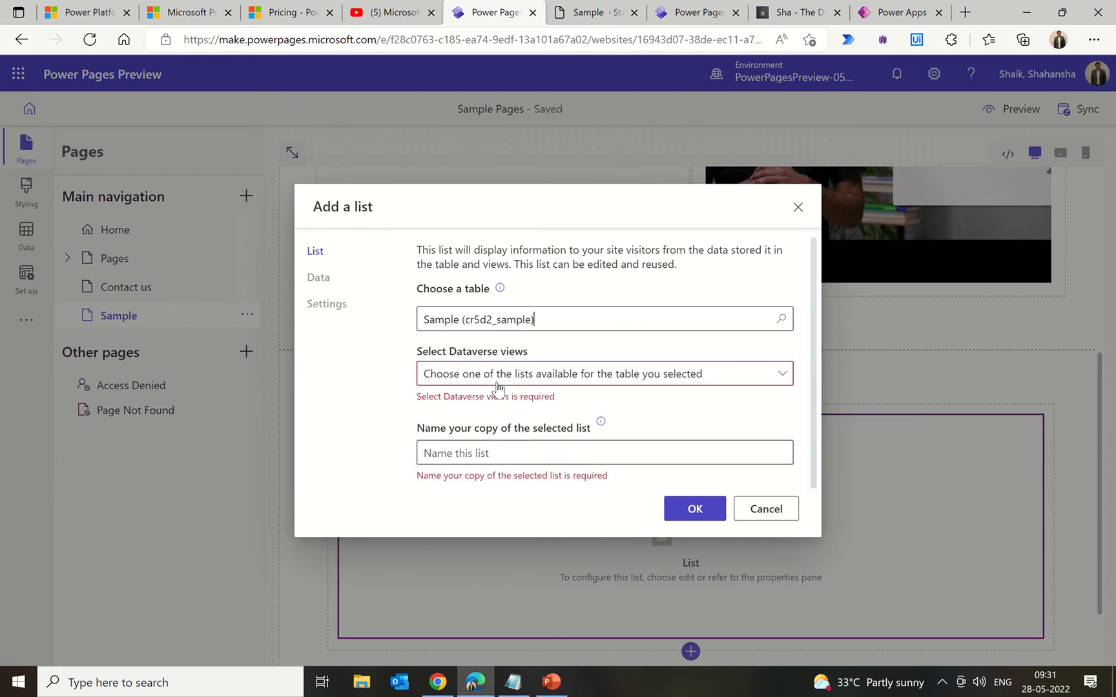
pyautogui.click(496, 381)
pyautogui.click(431, 401)
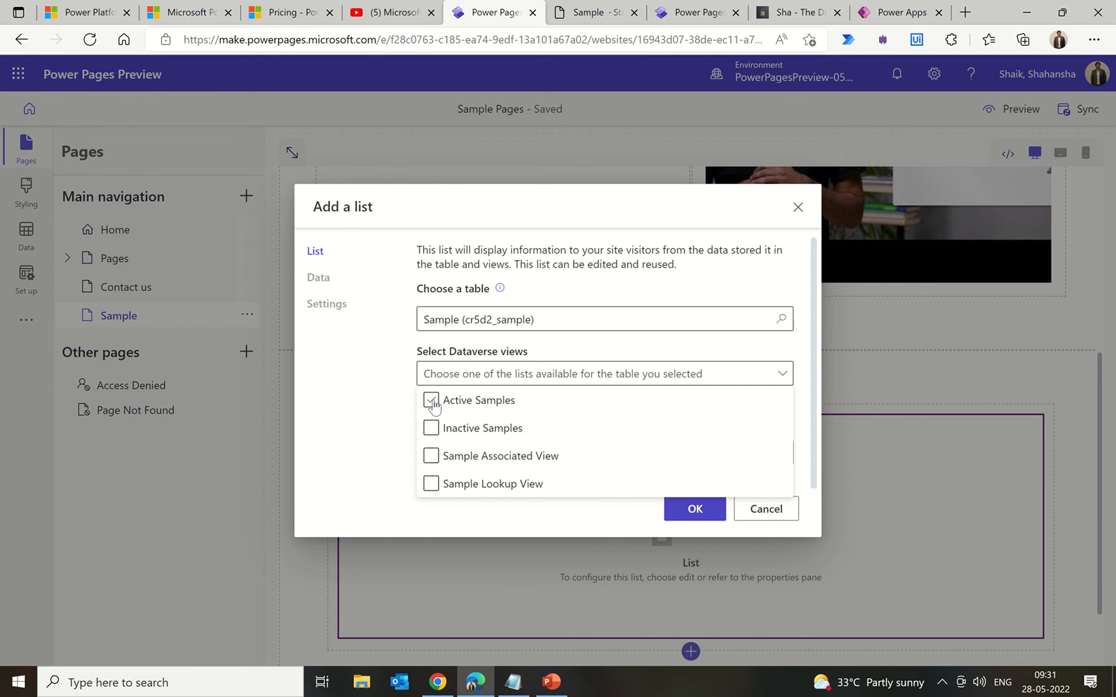
pyautogui.click(385, 411)
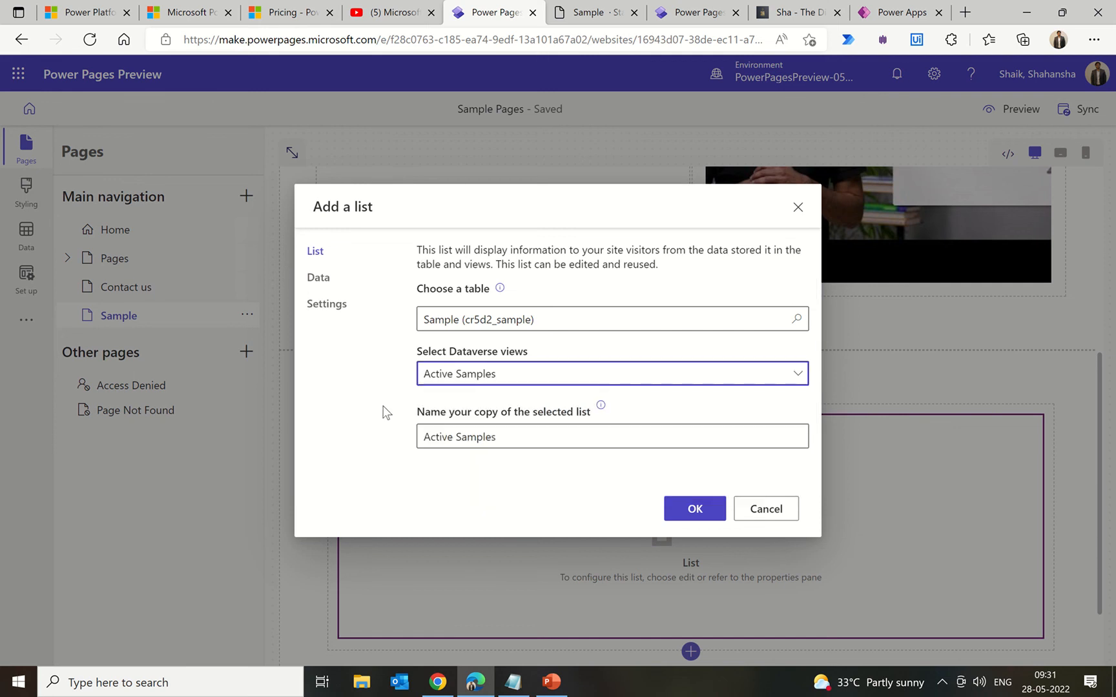
pyautogui.click(694, 510)
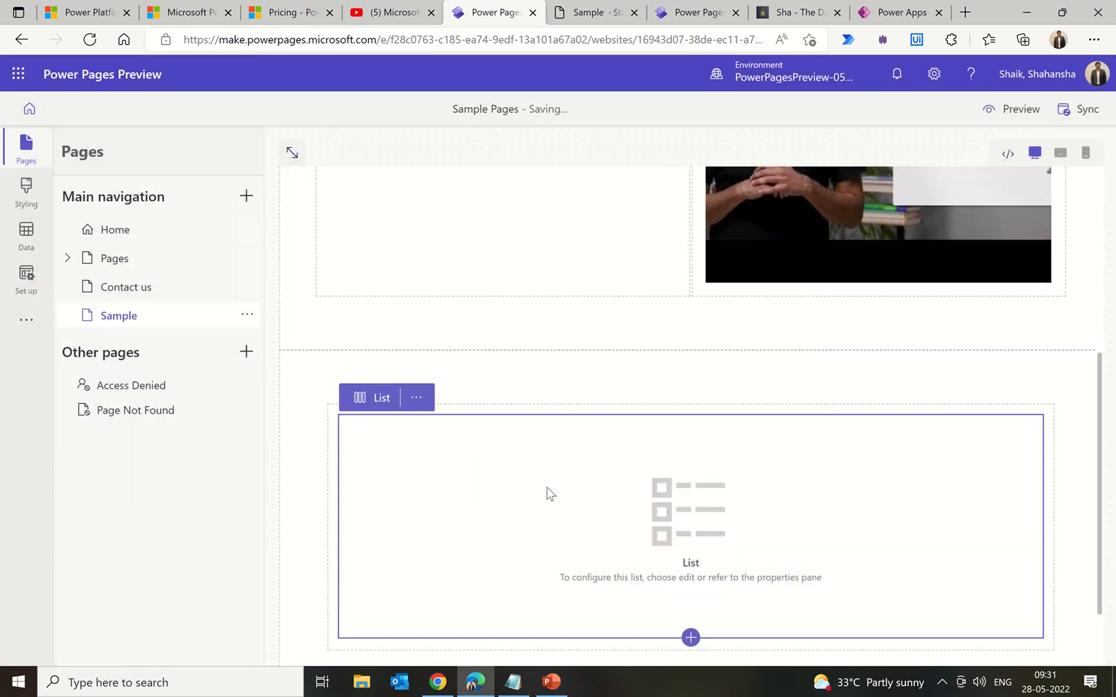
# Step: Sync the site configuration to publish the new list
pyautogui.scroll(-2, 849, 391)
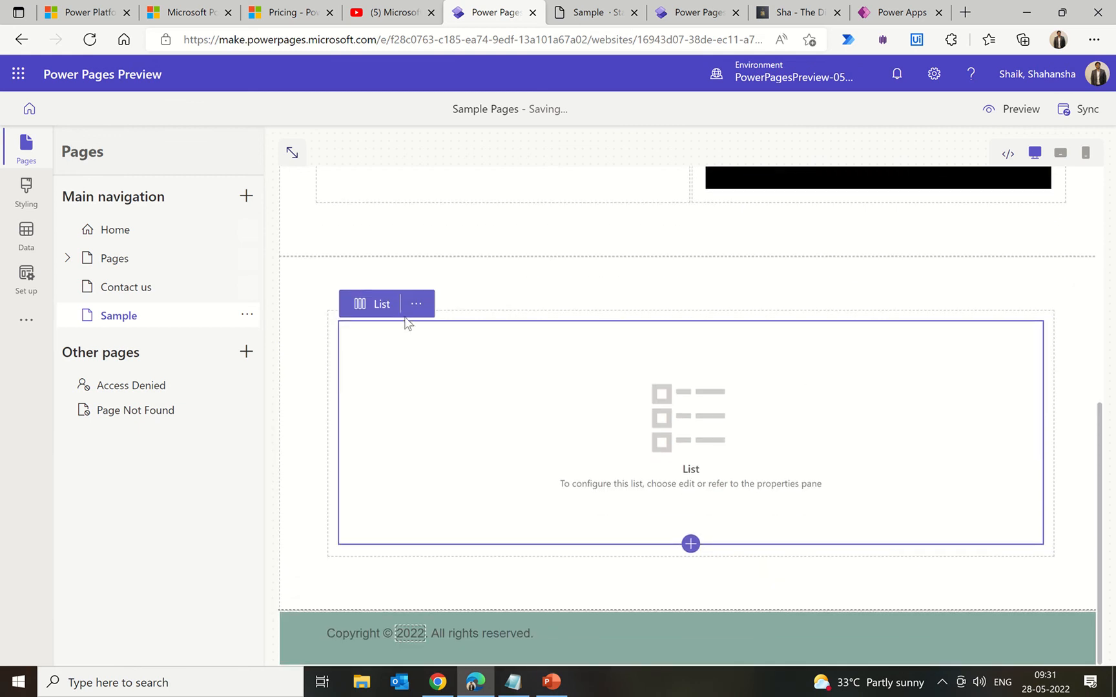
pyautogui.click(1076, 115)
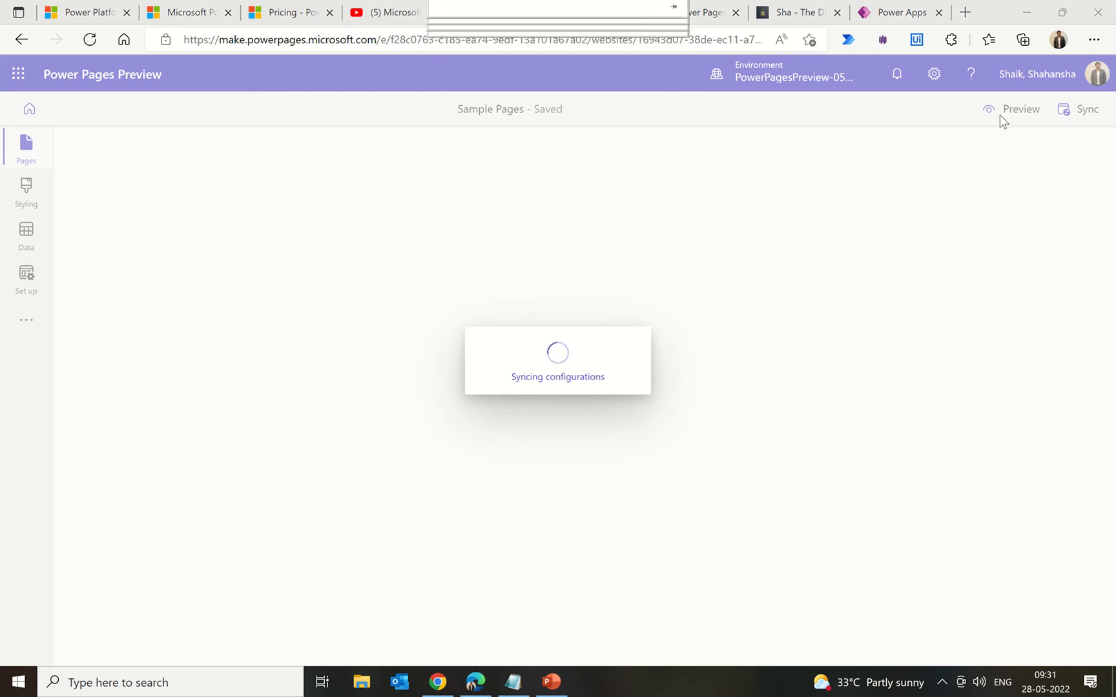
# Step: Refresh the live Sample page and read the list's no-permission message
pyautogui.click(586, 13)
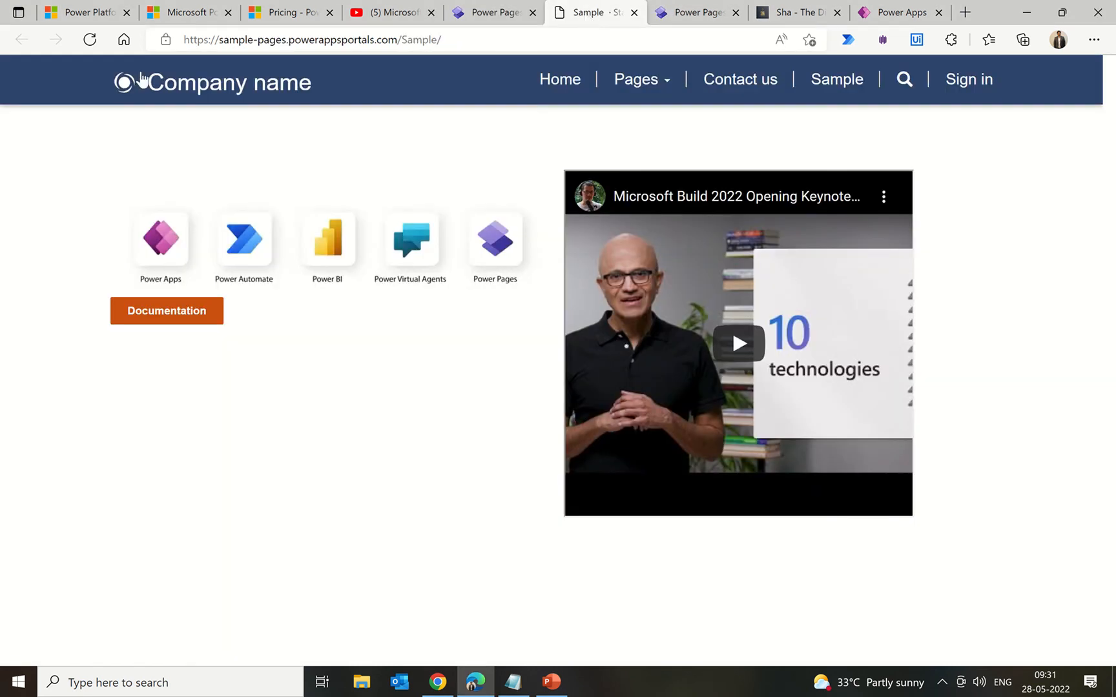
pyautogui.click(90, 39)
pyautogui.scroll(-2, 68, 282)
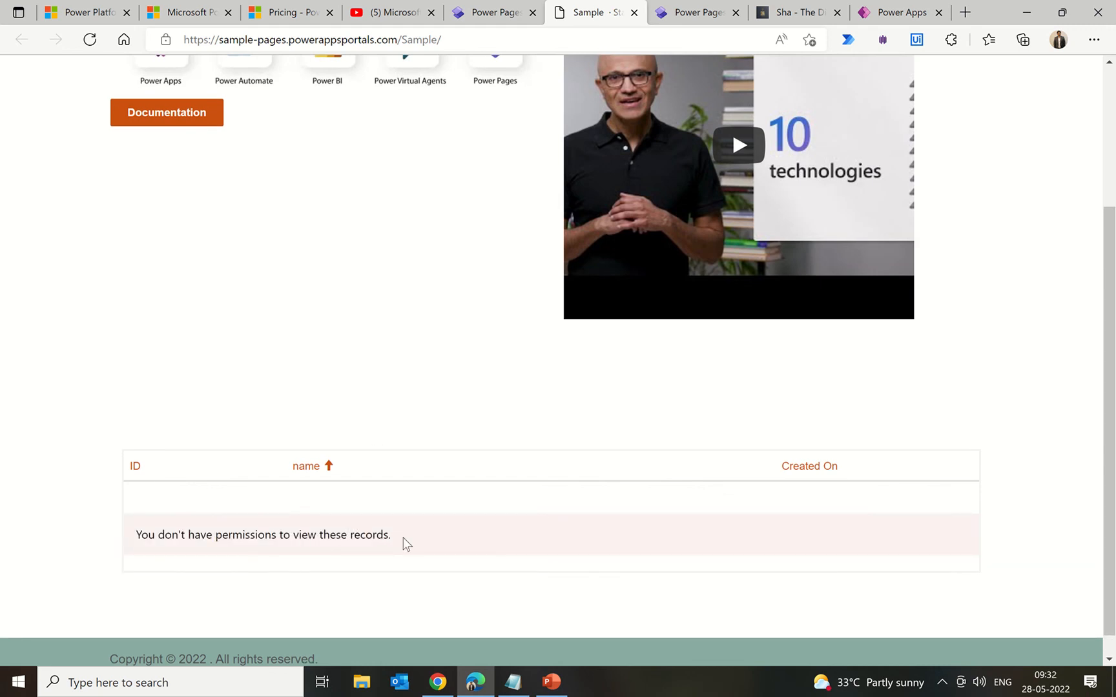
pyautogui.moveTo(404, 544); pyautogui.dragTo(133, 539)
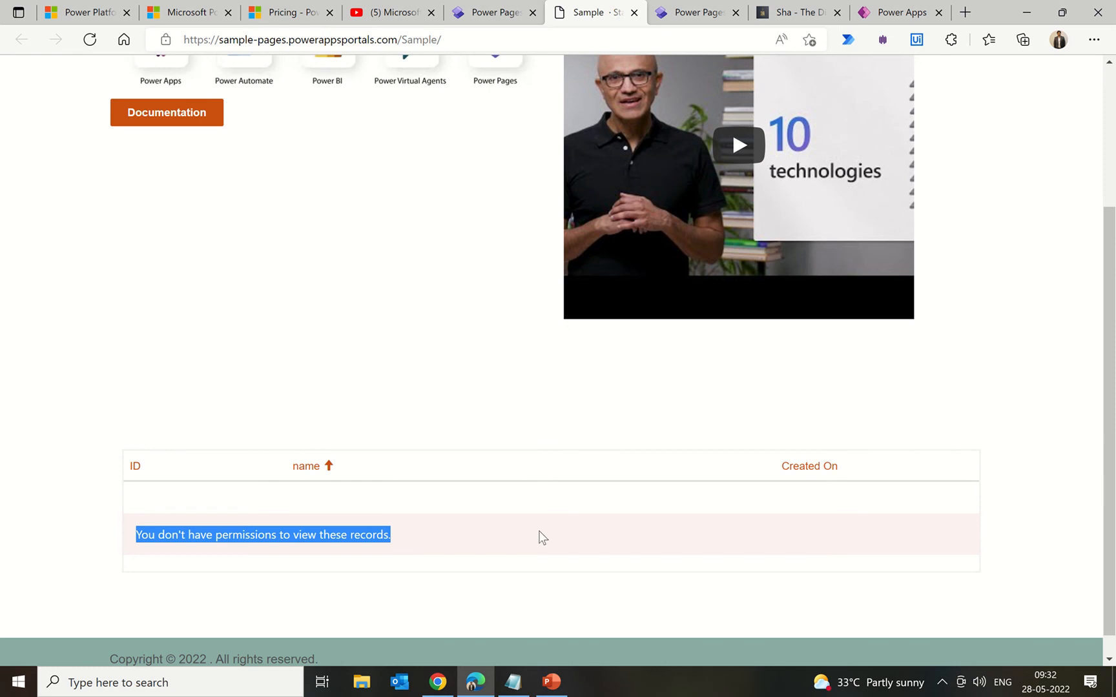
pyautogui.scroll(3, 541, 537)
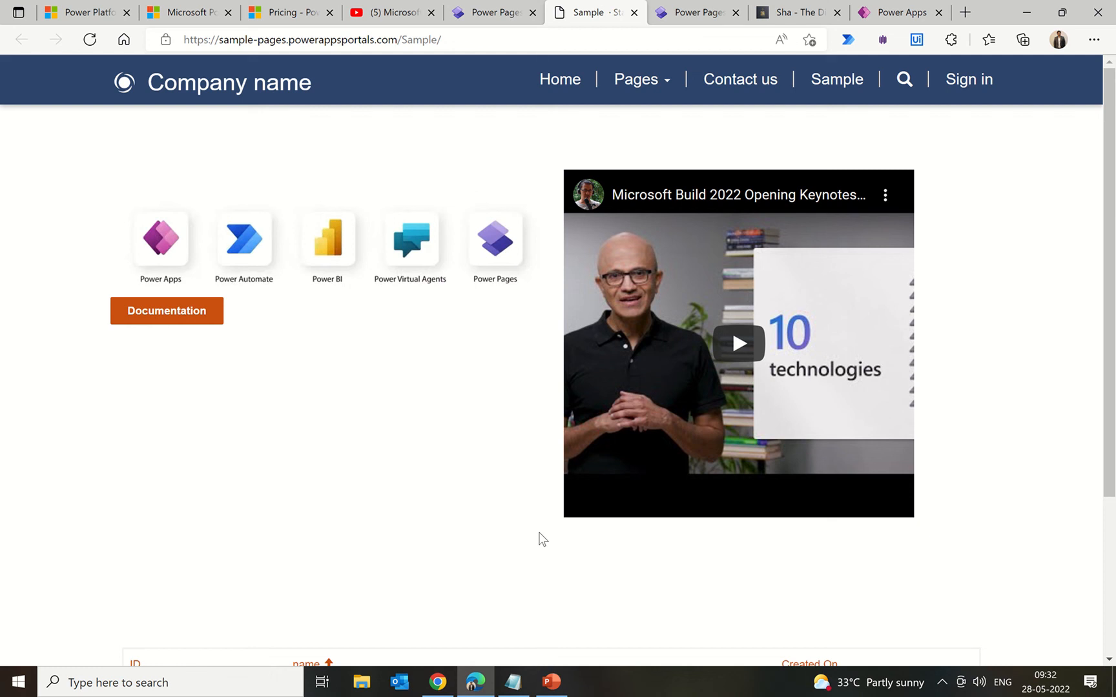
pyautogui.scroll(-3, 540, 538)
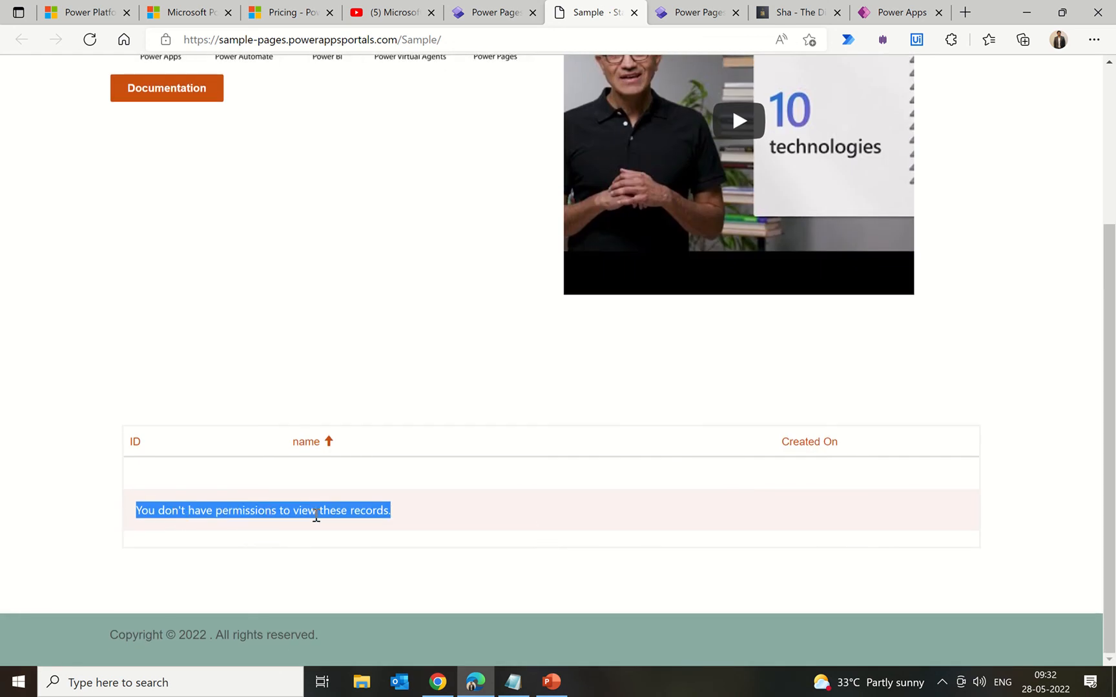
# Step: Add a one-column section below the records list with a form component
pyautogui.click(492, 12)
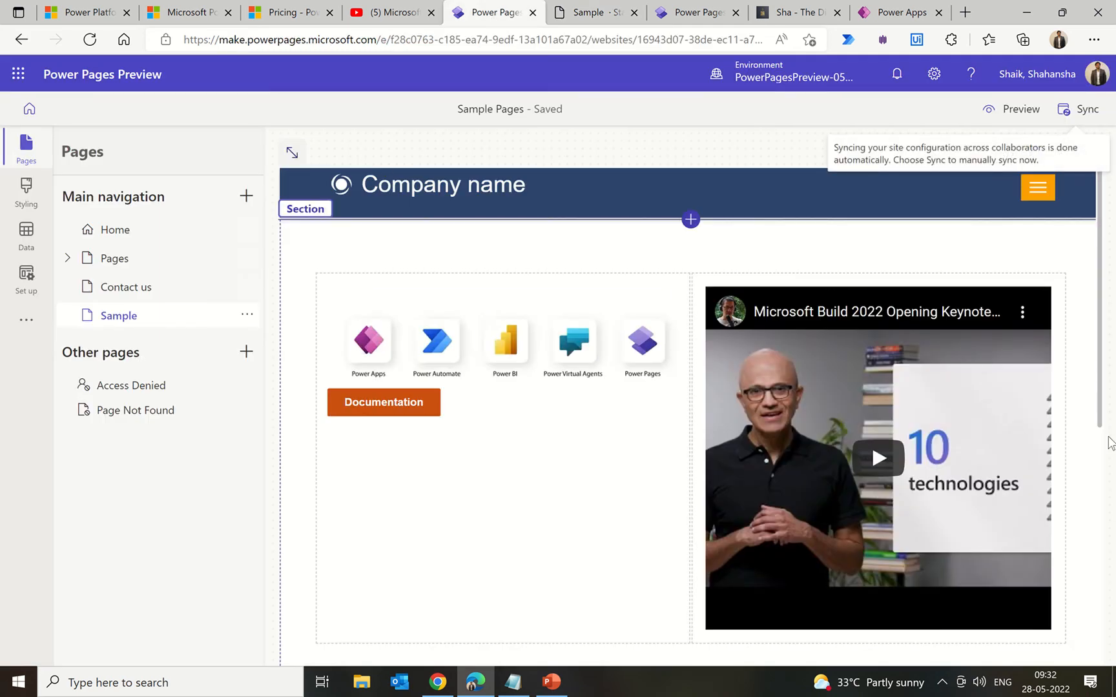
pyautogui.scroll(-3, 1084, 456)
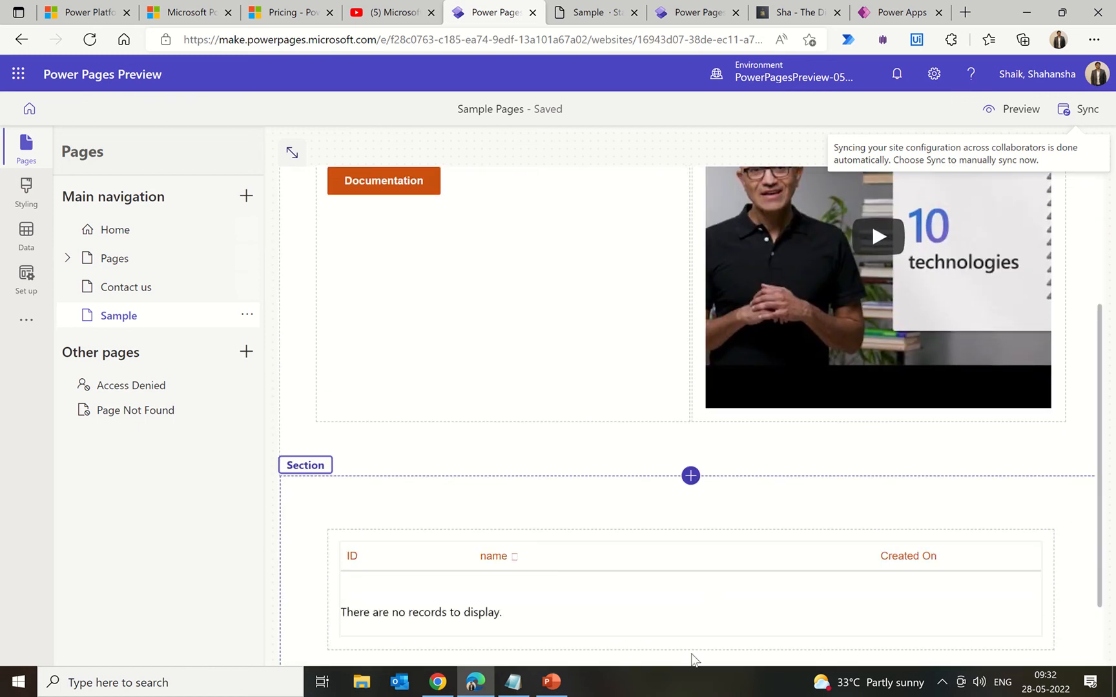
pyautogui.scroll(-2, 692, 653)
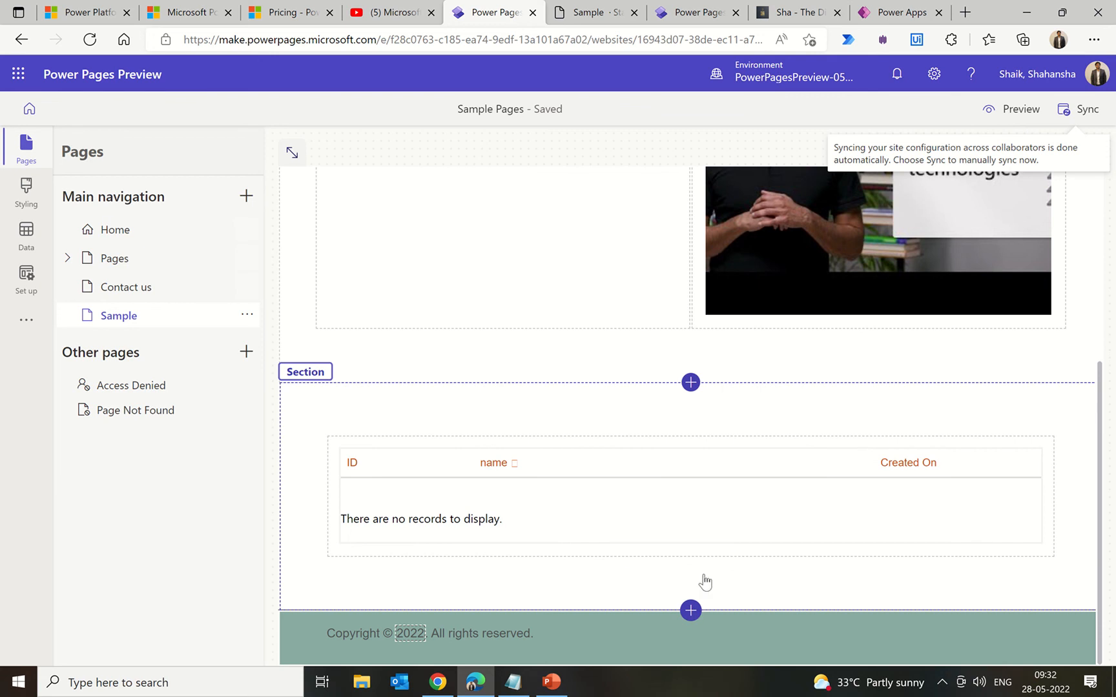
pyautogui.click(690, 382)
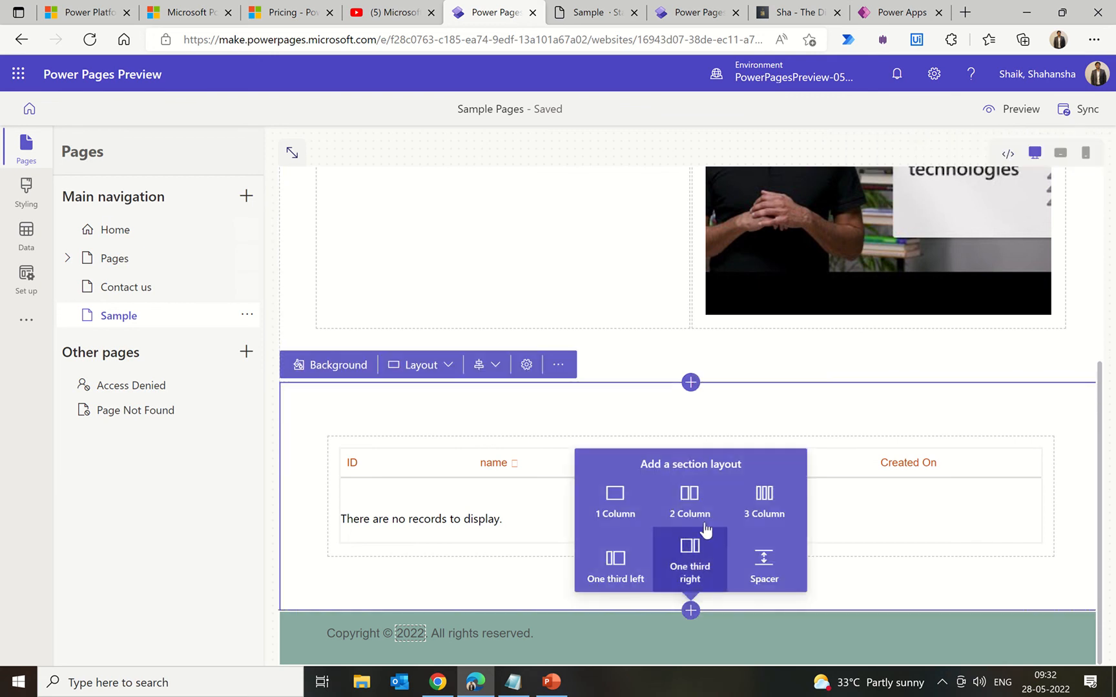
pyautogui.click(631, 499)
pyautogui.scroll(-4, 631, 506)
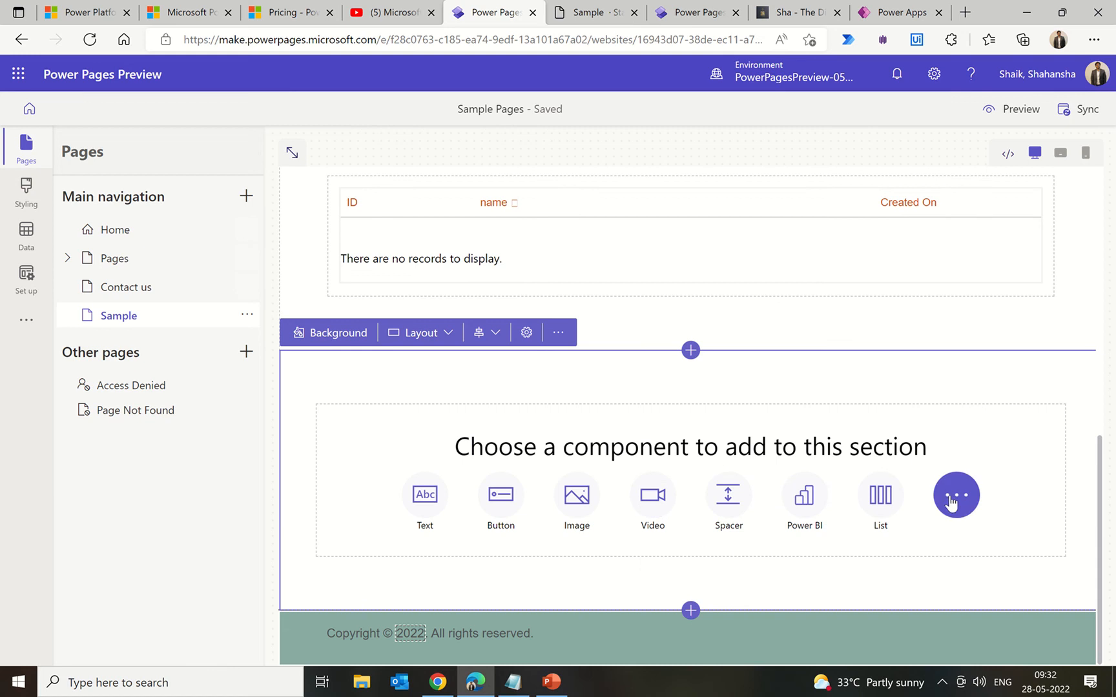
pyautogui.click(950, 502)
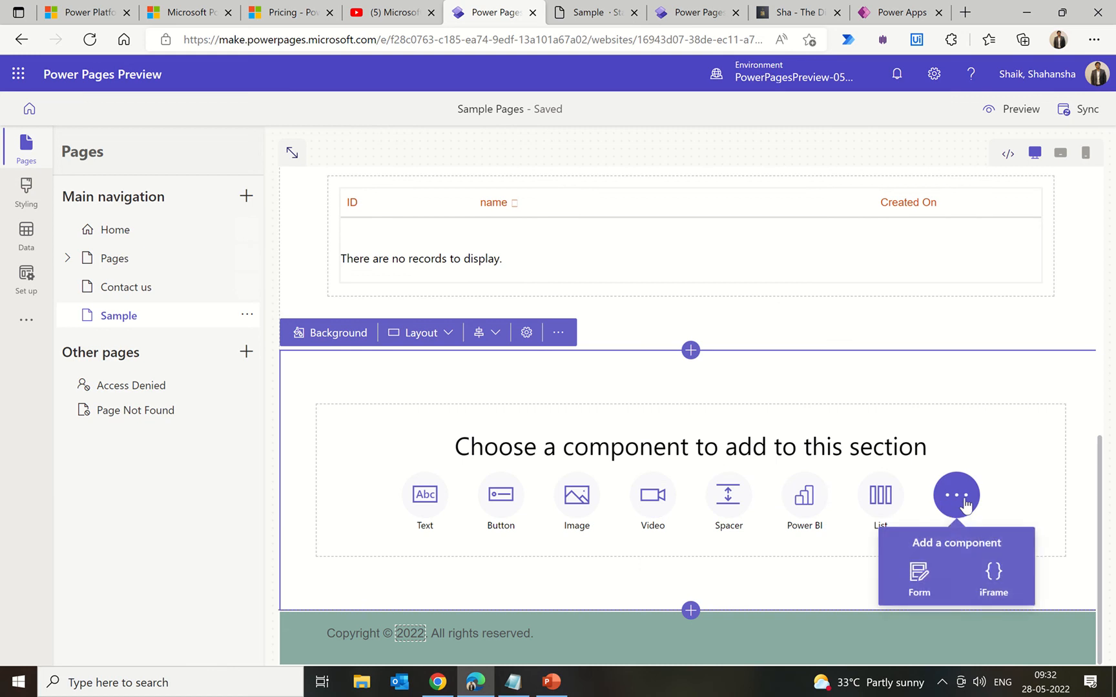
pyautogui.click(919, 577)
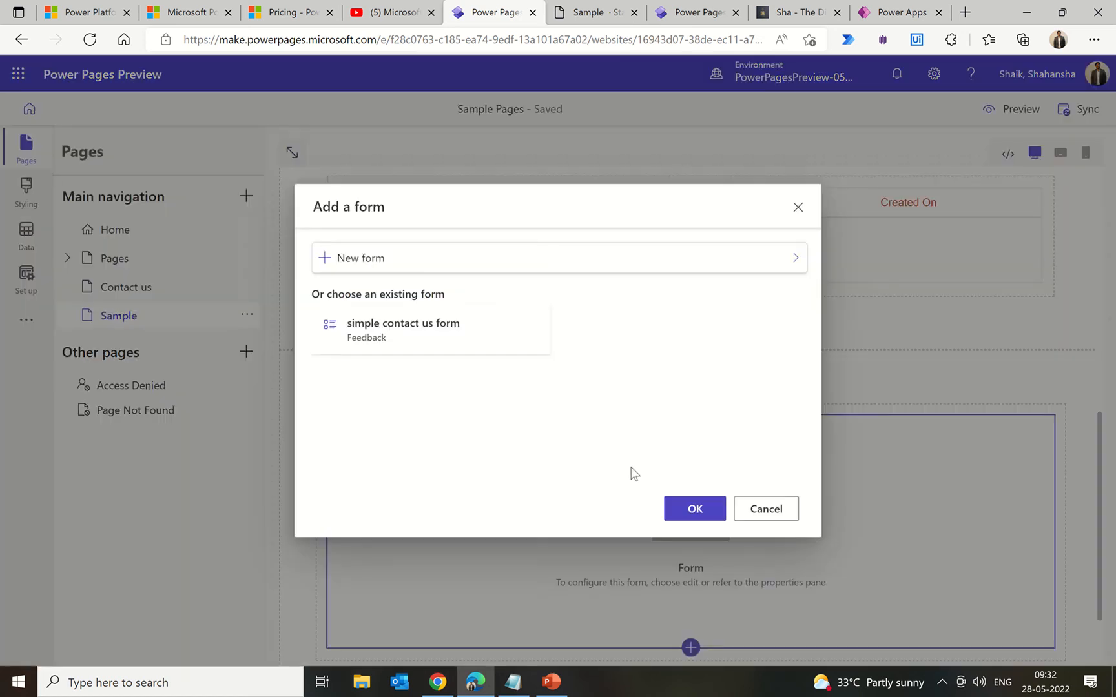
# Step: Create a new form on the Sample table based on the sample1 form
pyautogui.click(360, 258)
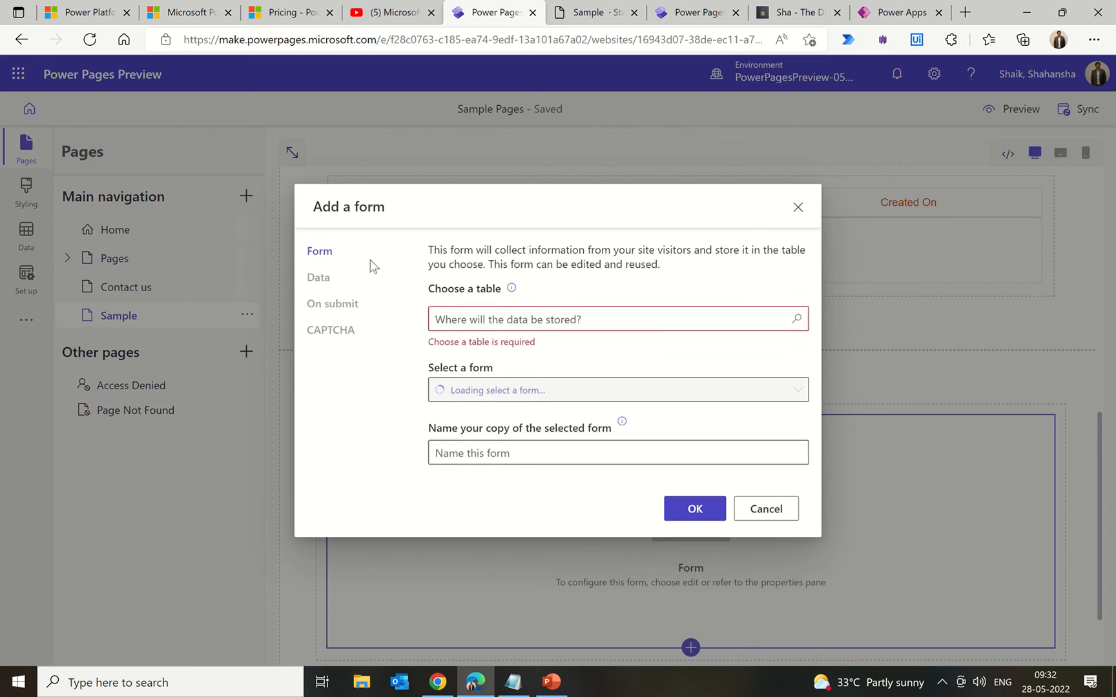
pyautogui.click(492, 321)
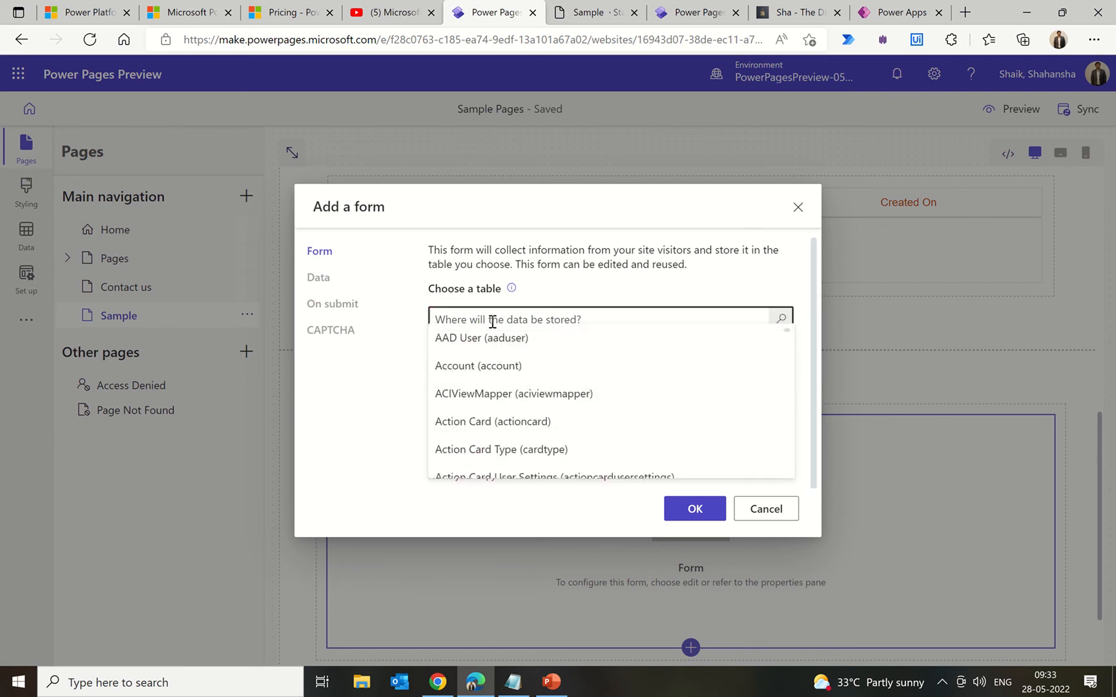
pyautogui.write('sample')
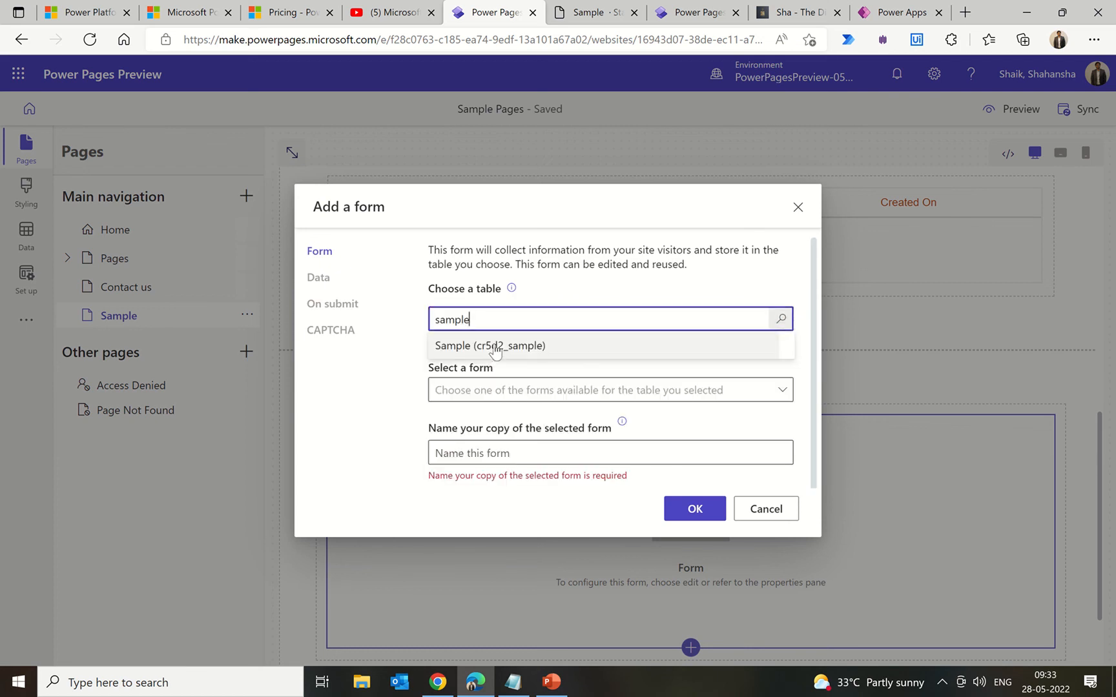
pyautogui.click(495, 352)
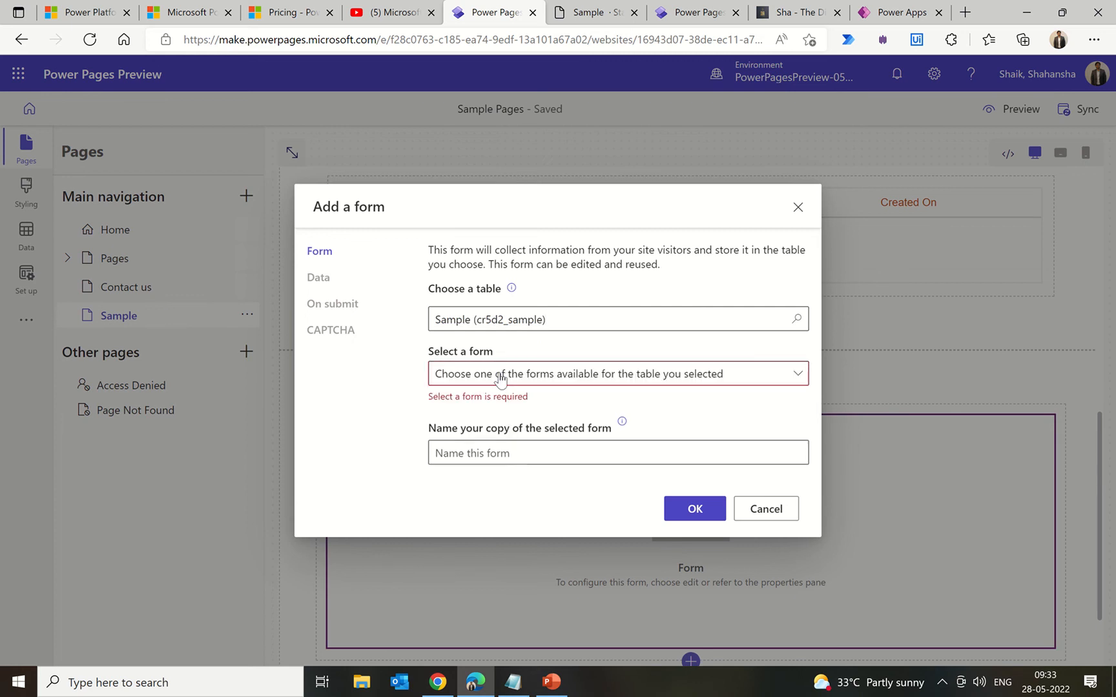
pyautogui.click(499, 374)
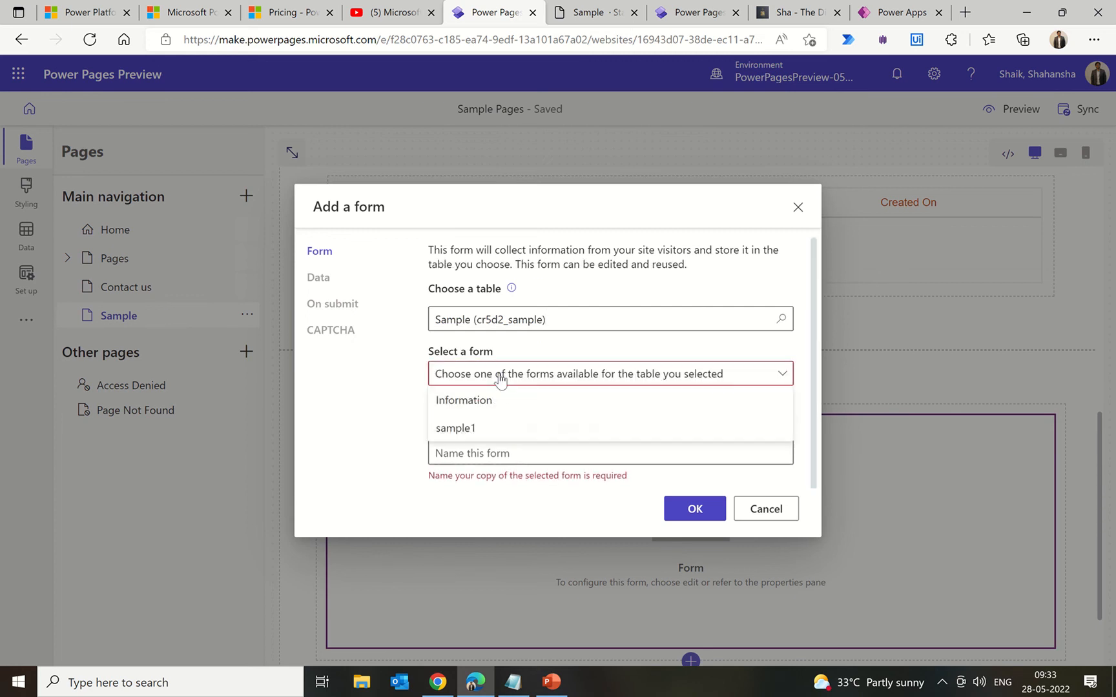
pyautogui.click(482, 427)
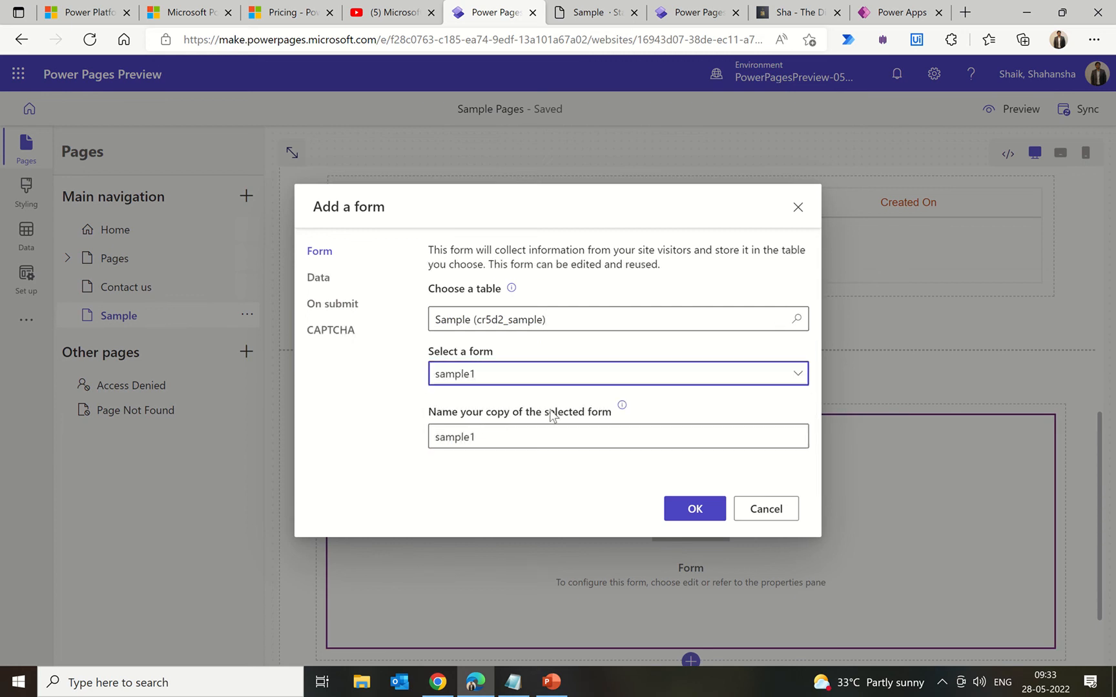
# Step: Keep the form creating new records, review CAPTCHA and submission settings, and add it
pyautogui.click(329, 283)
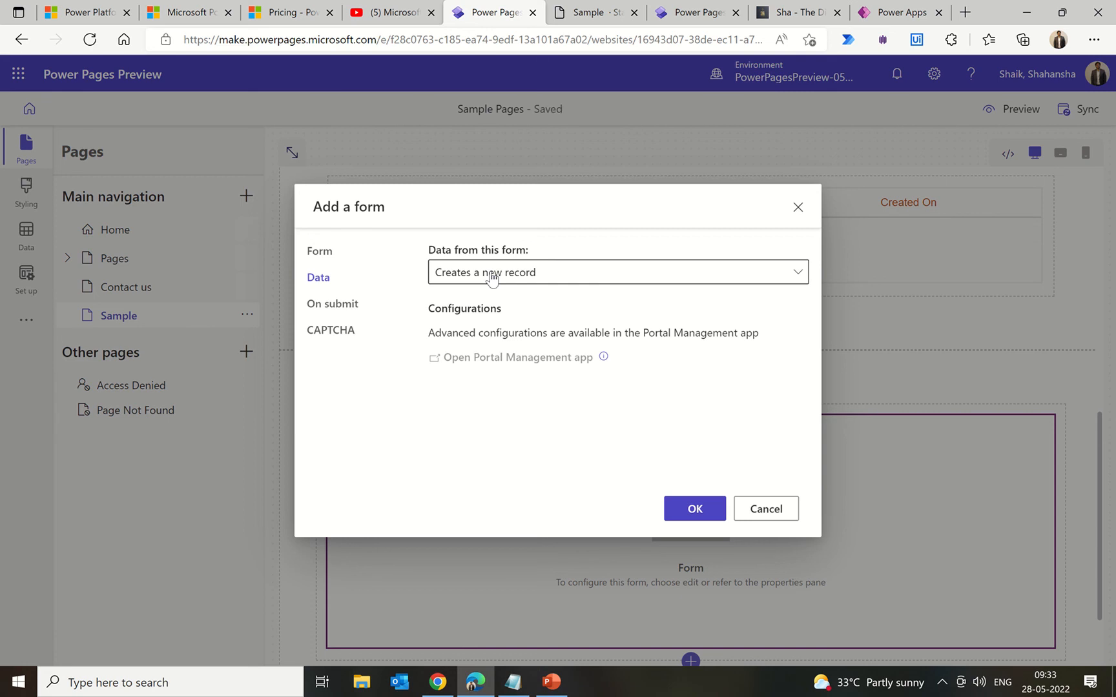
pyautogui.click(492, 277)
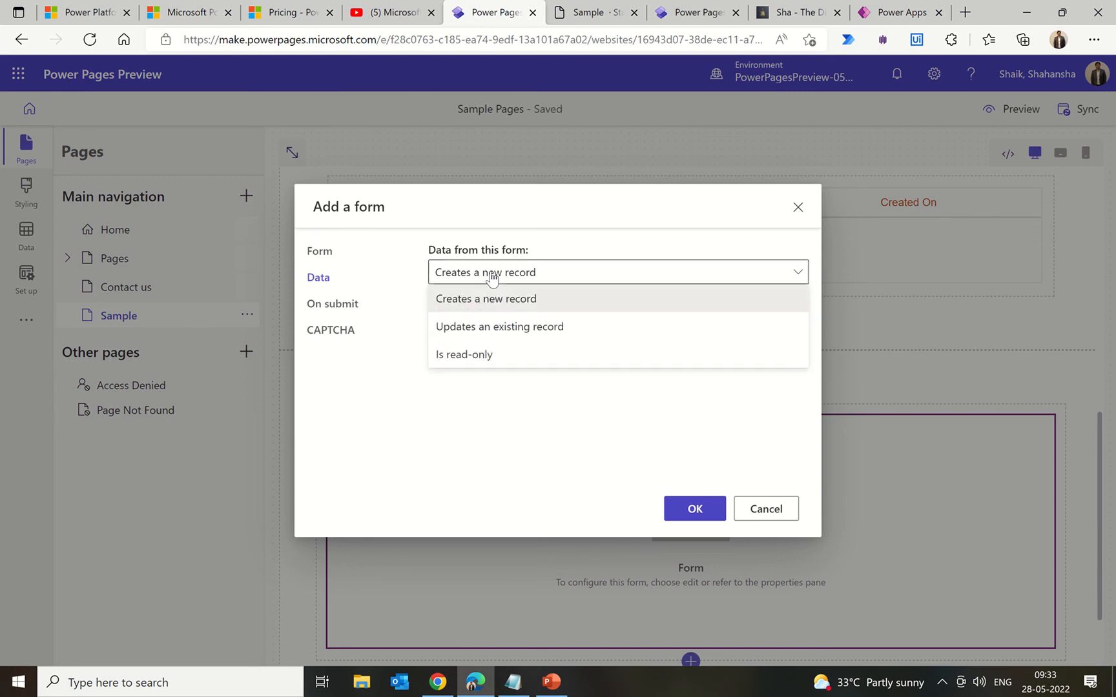
pyautogui.click(492, 278)
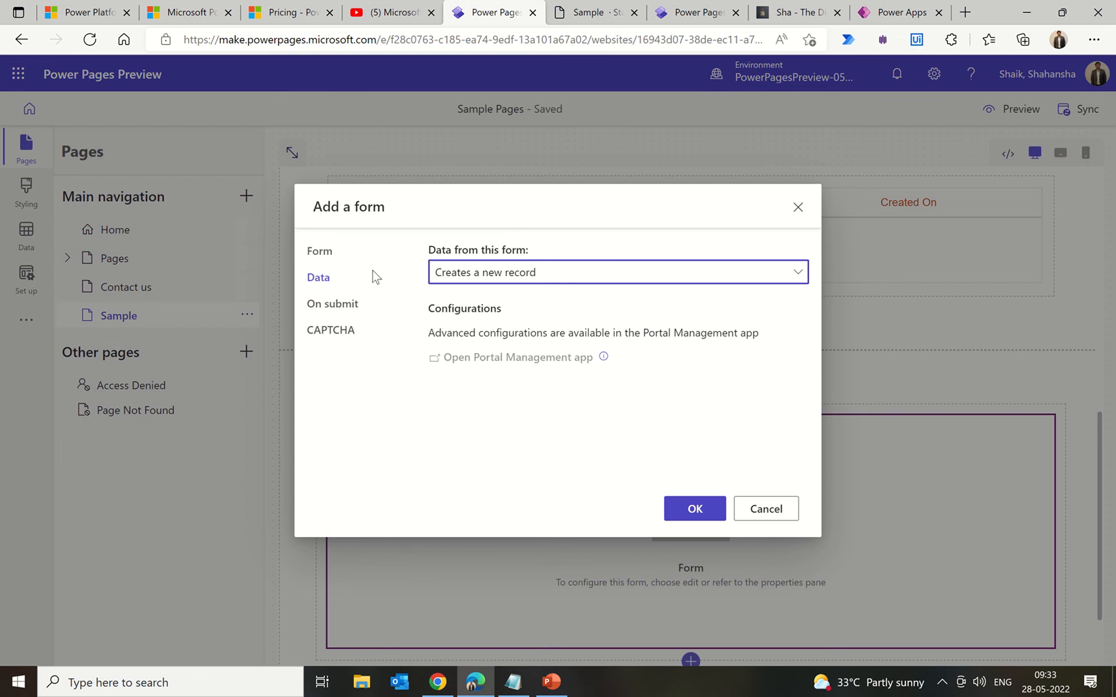
pyautogui.click(337, 332)
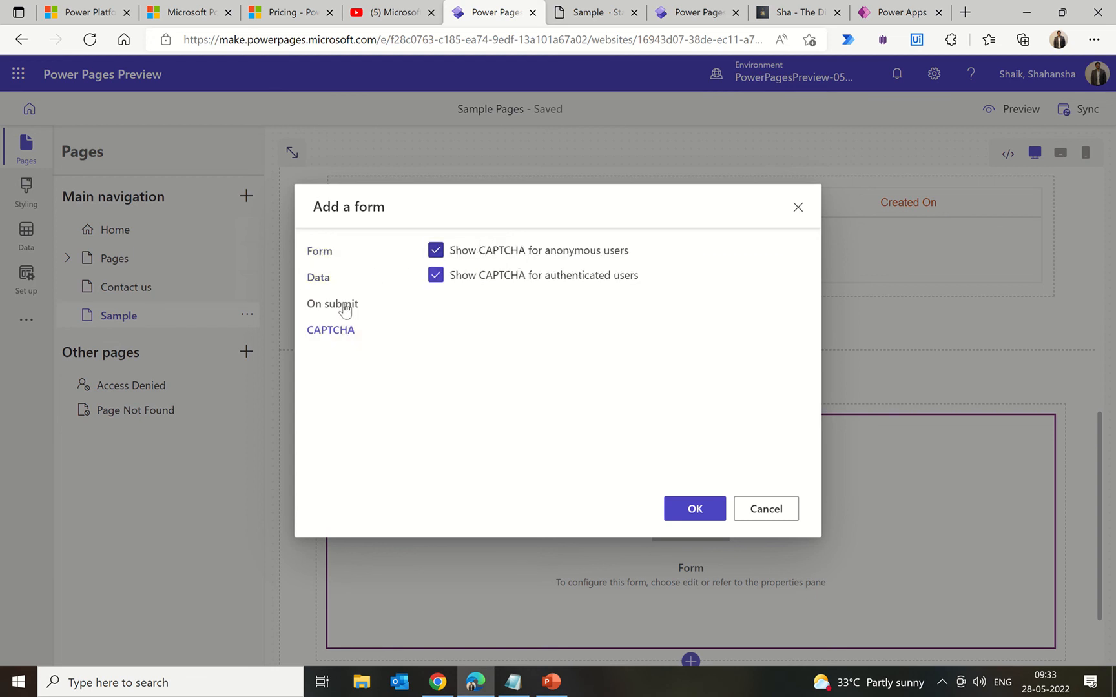
pyautogui.click(335, 308)
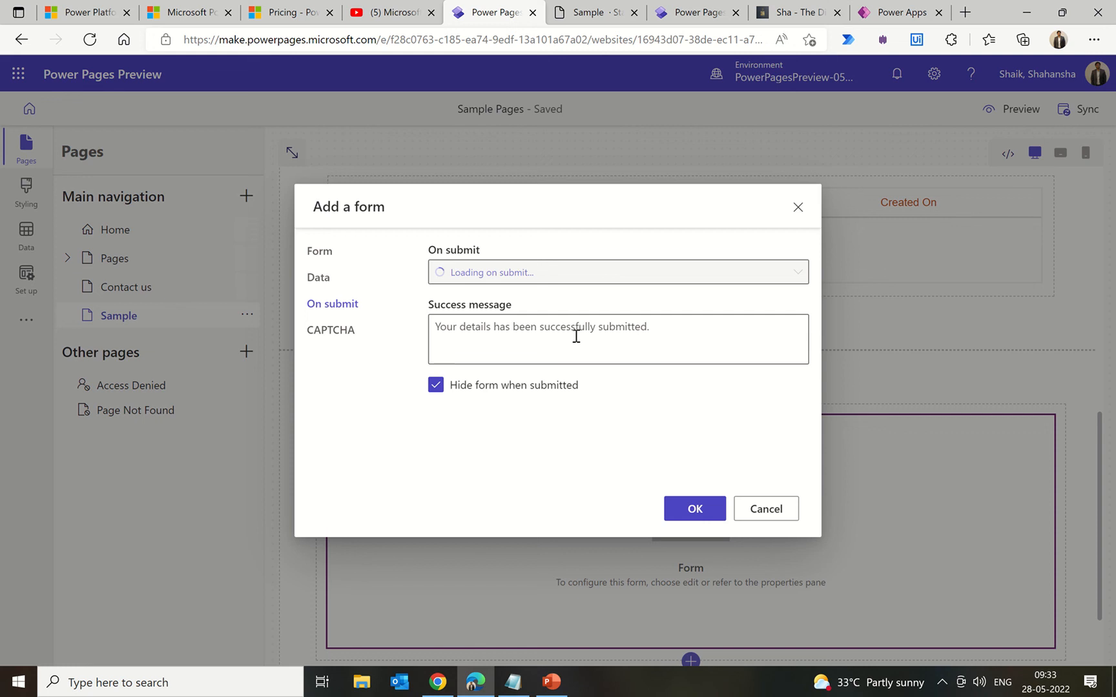
pyautogui.click(322, 252)
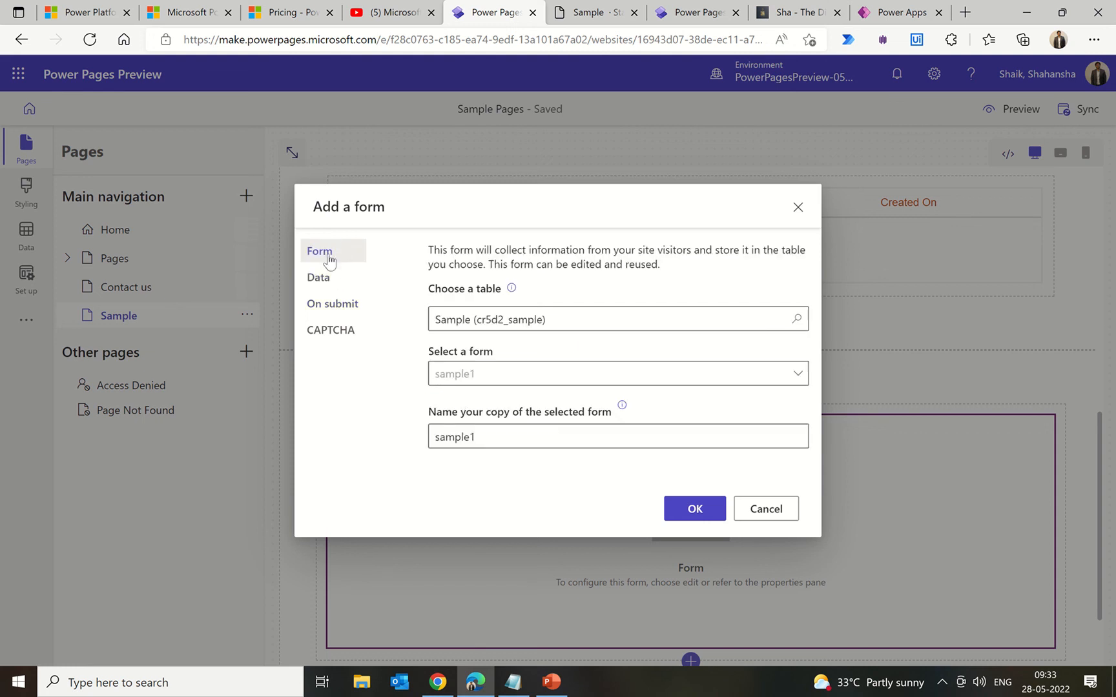
pyautogui.click(691, 514)
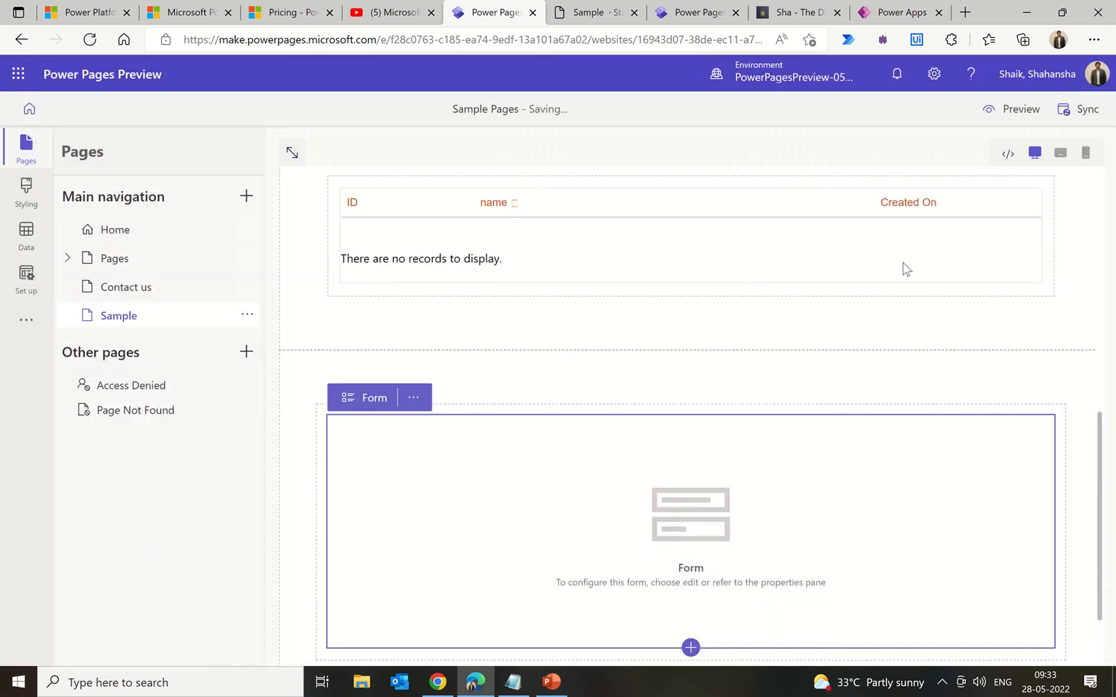
# Step: Sync the site, then reload the live Sample page to check for permission warnings
pyautogui.click(1089, 113)
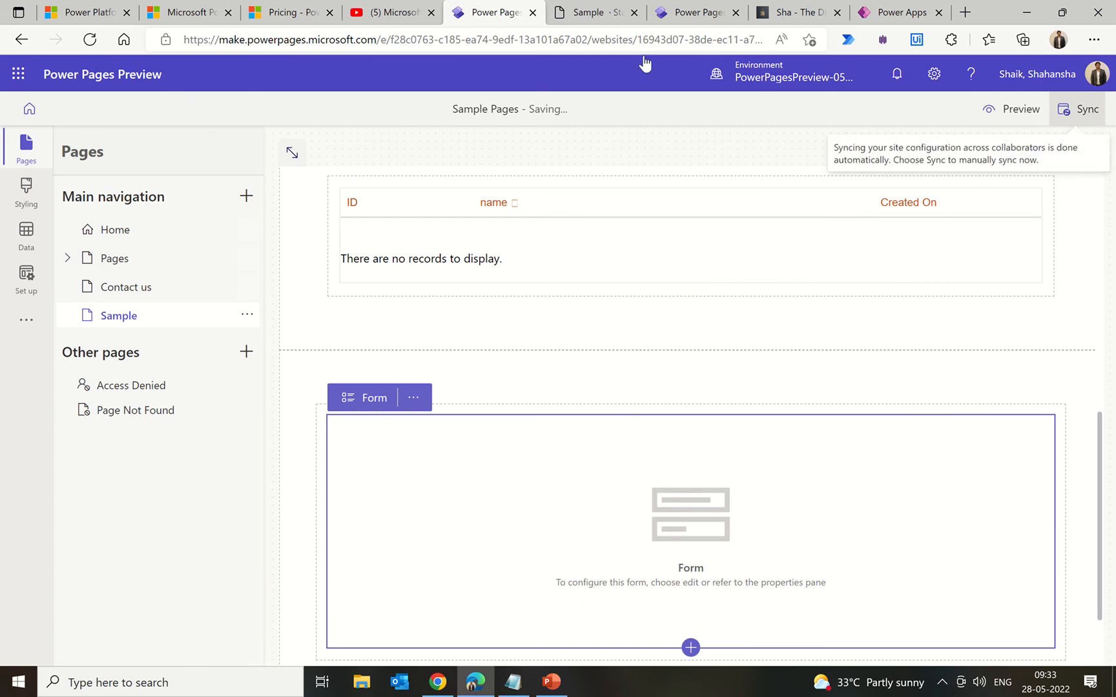
pyautogui.click(600, 15)
pyautogui.click(90, 40)
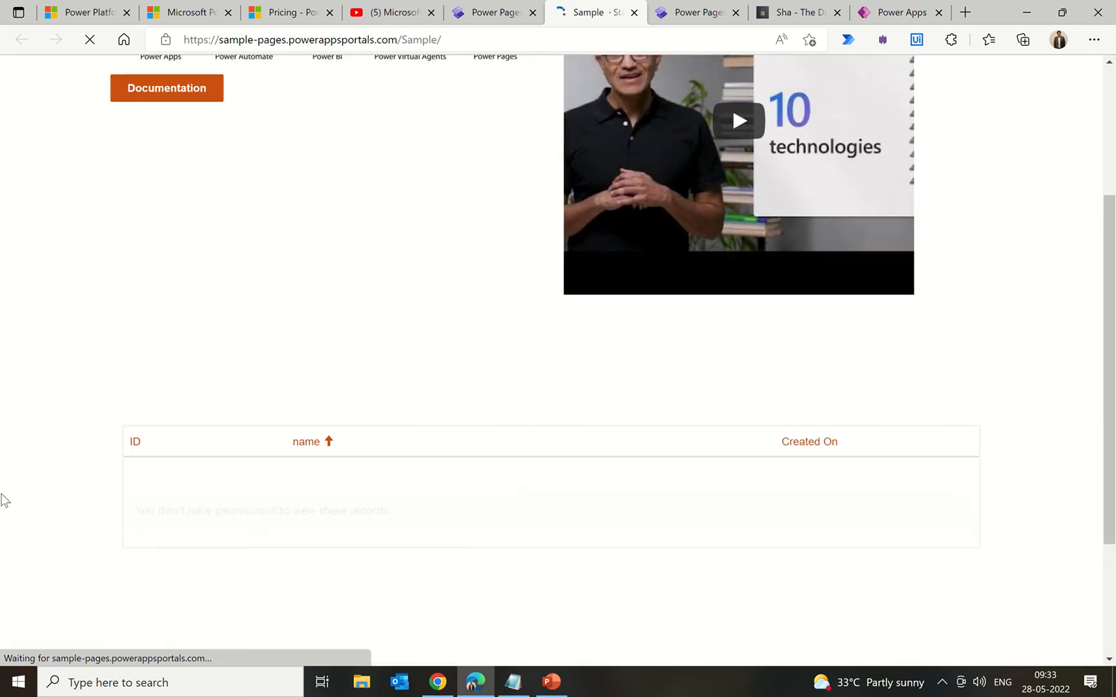
pyautogui.scroll(-3, 46, 464)
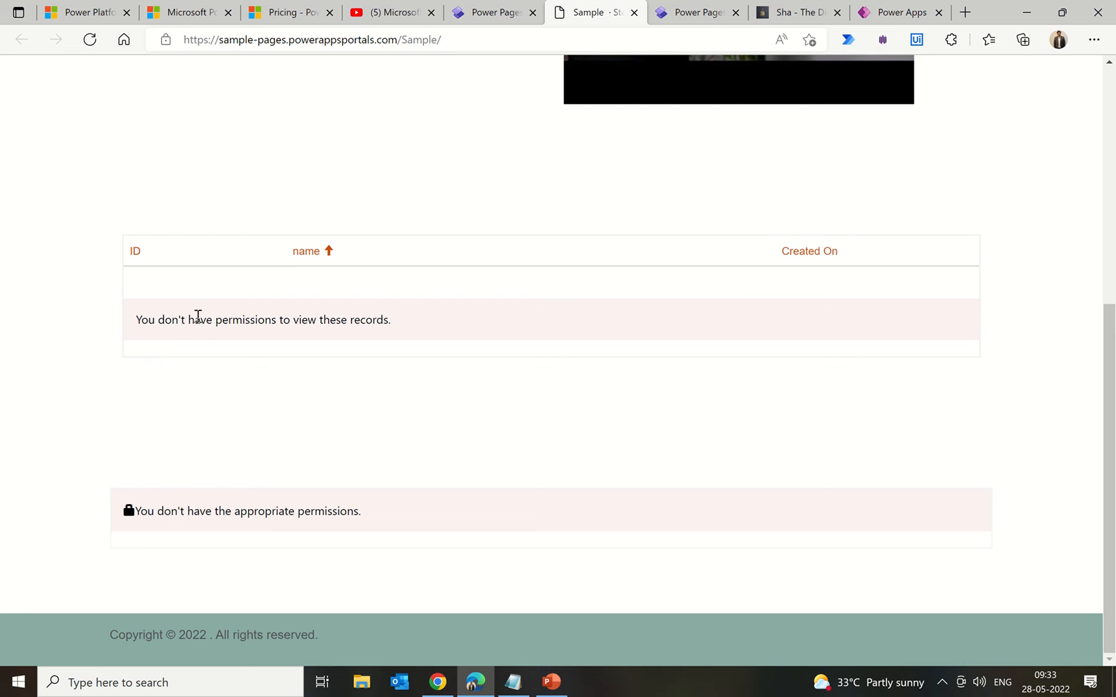
pyautogui.click(473, 18)
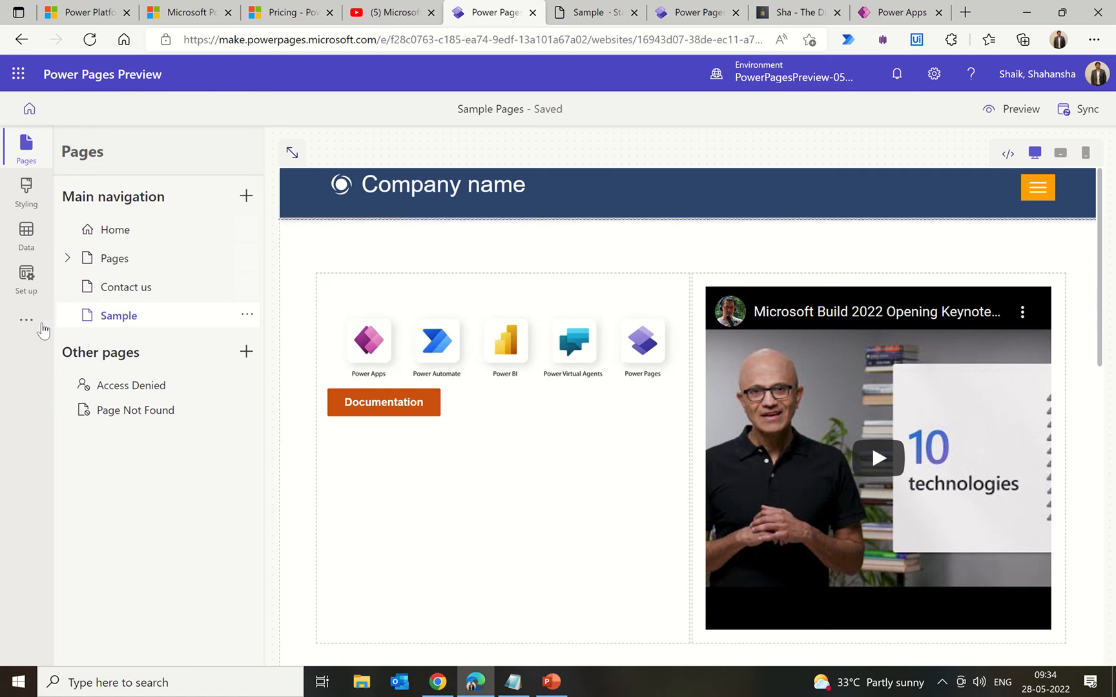
# Step: Review the identity providers (Local sign in, Azure Active Directory enabled), then return to the live Sample page
pyautogui.click(25, 277)
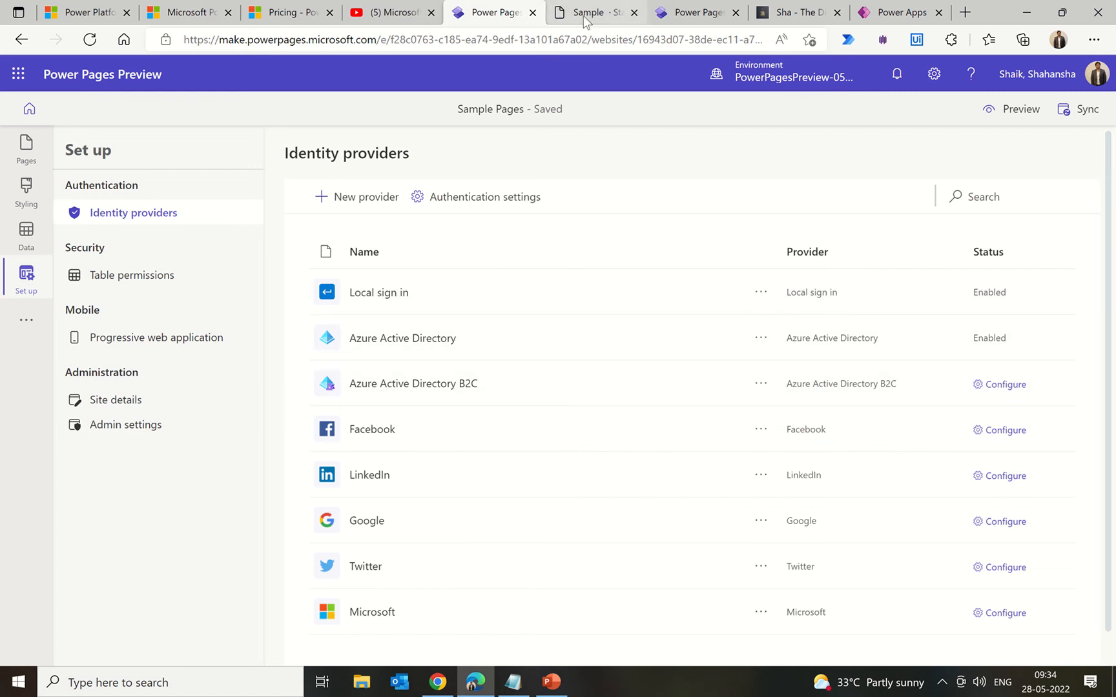
pyautogui.click(583, 16)
pyautogui.scroll(10, 1006, 239)
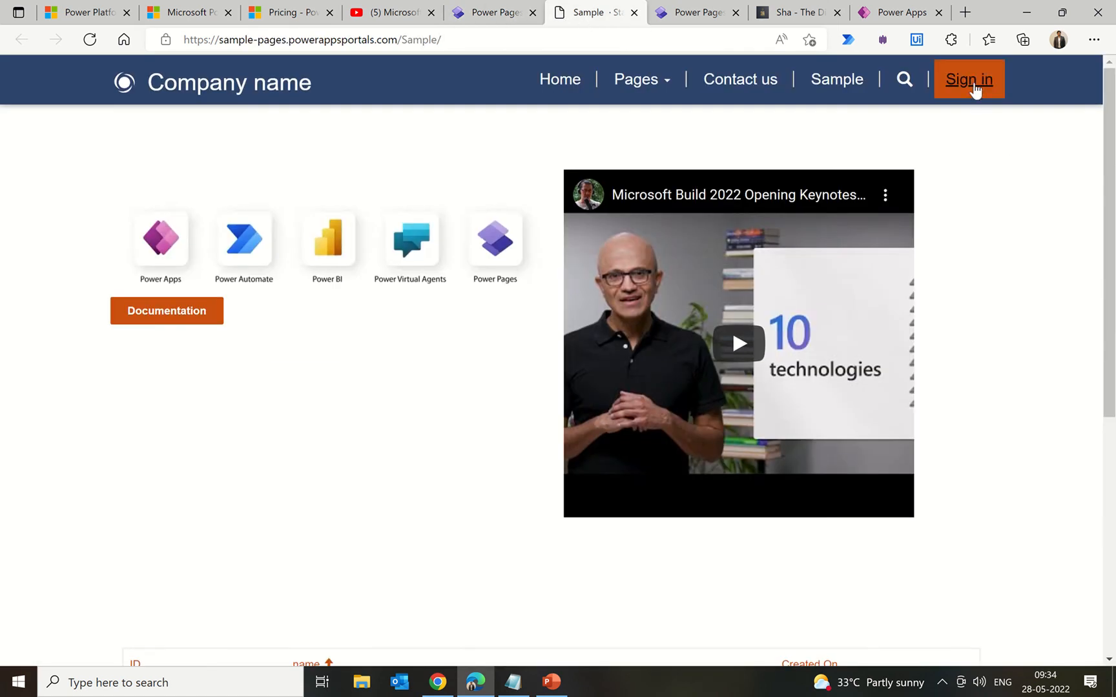
# Step: Fill the Register form with a saved e-mail, username and a new password, and submit it
pyautogui.click(975, 87)
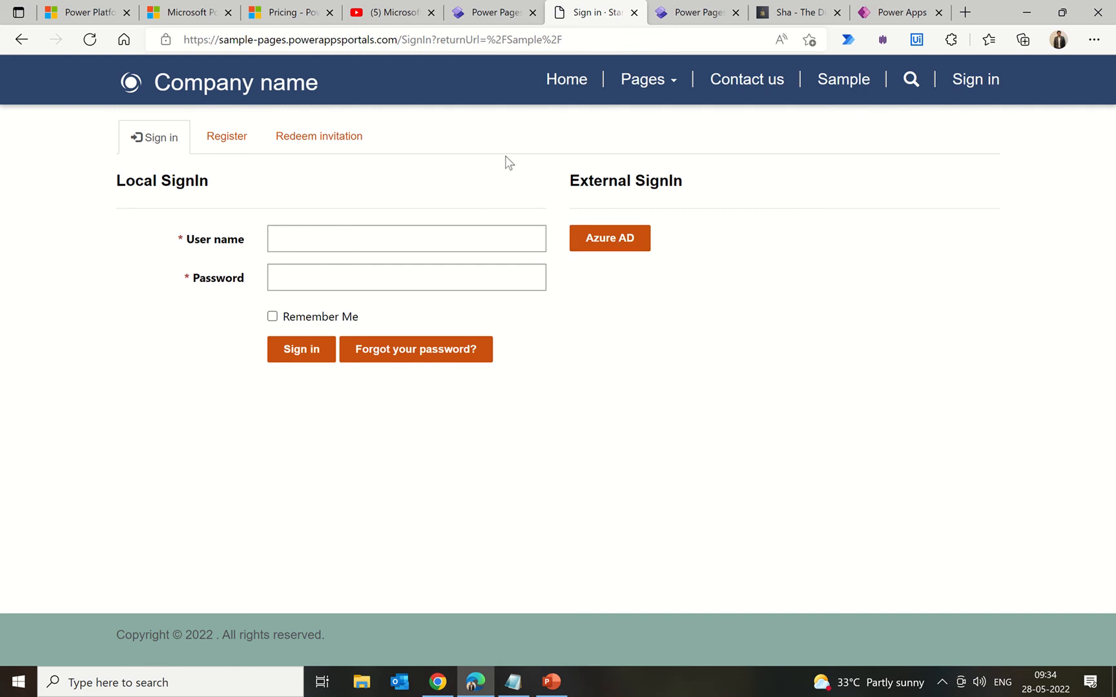
pyautogui.click(227, 138)
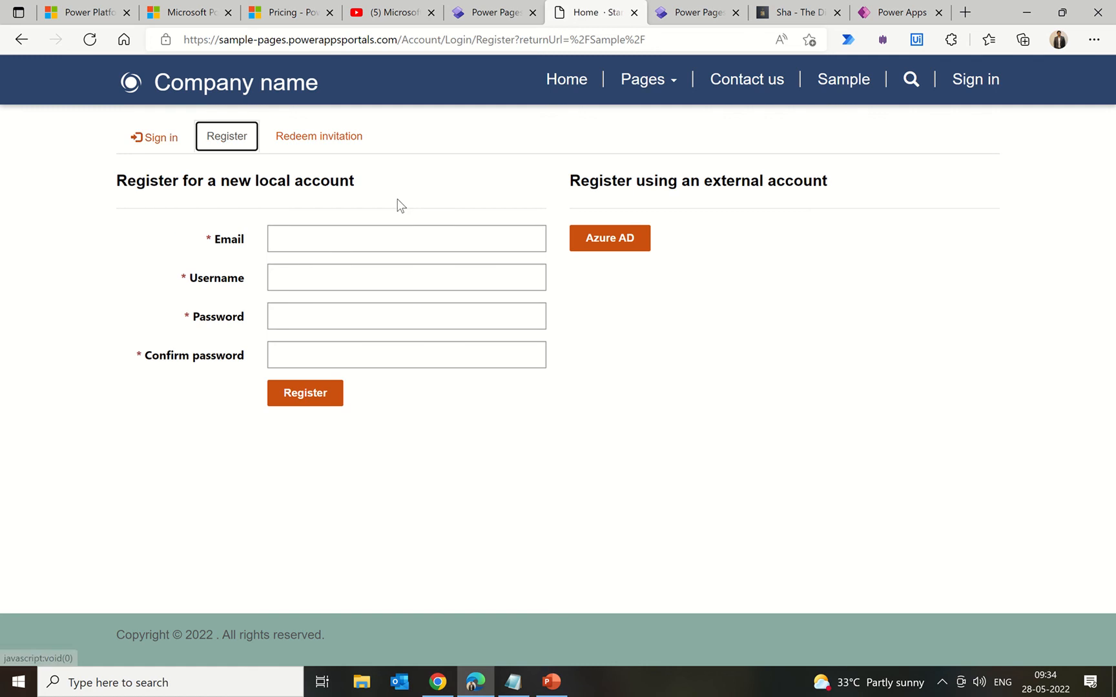
pyautogui.click(347, 240)
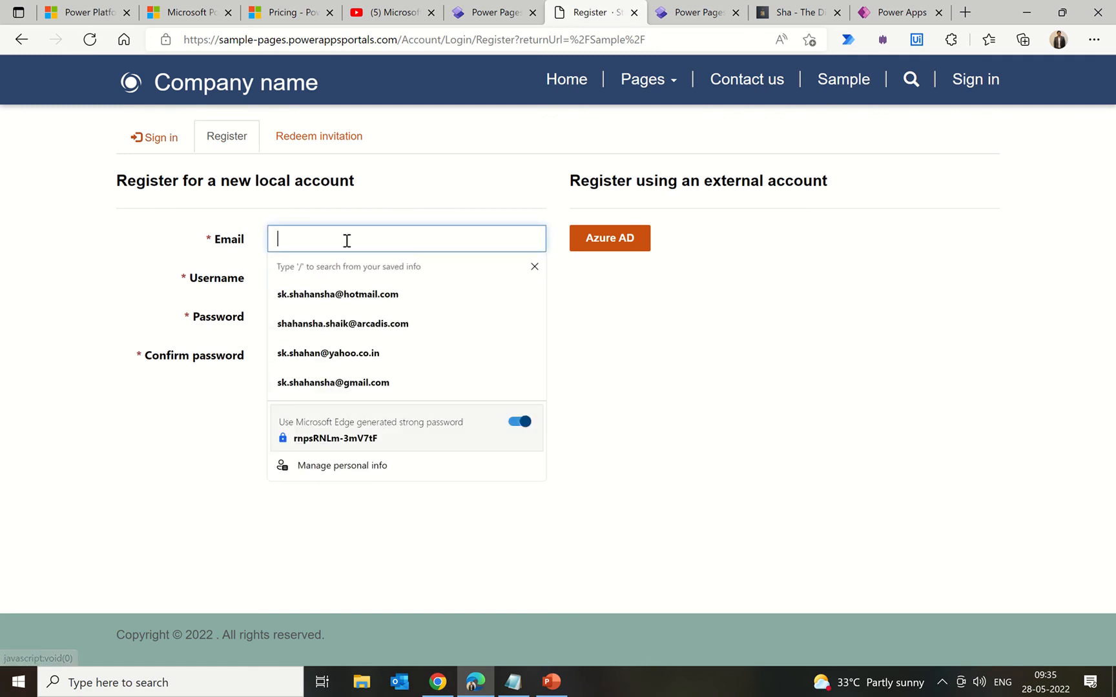
pyautogui.click(331, 296)
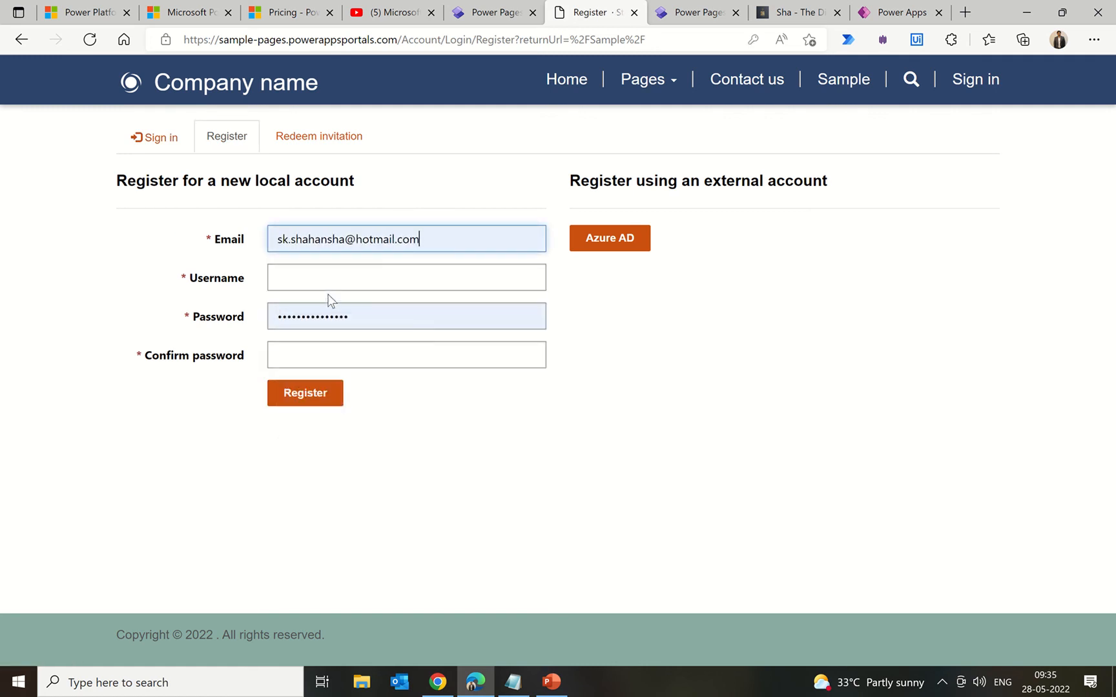
pyautogui.click(371, 278)
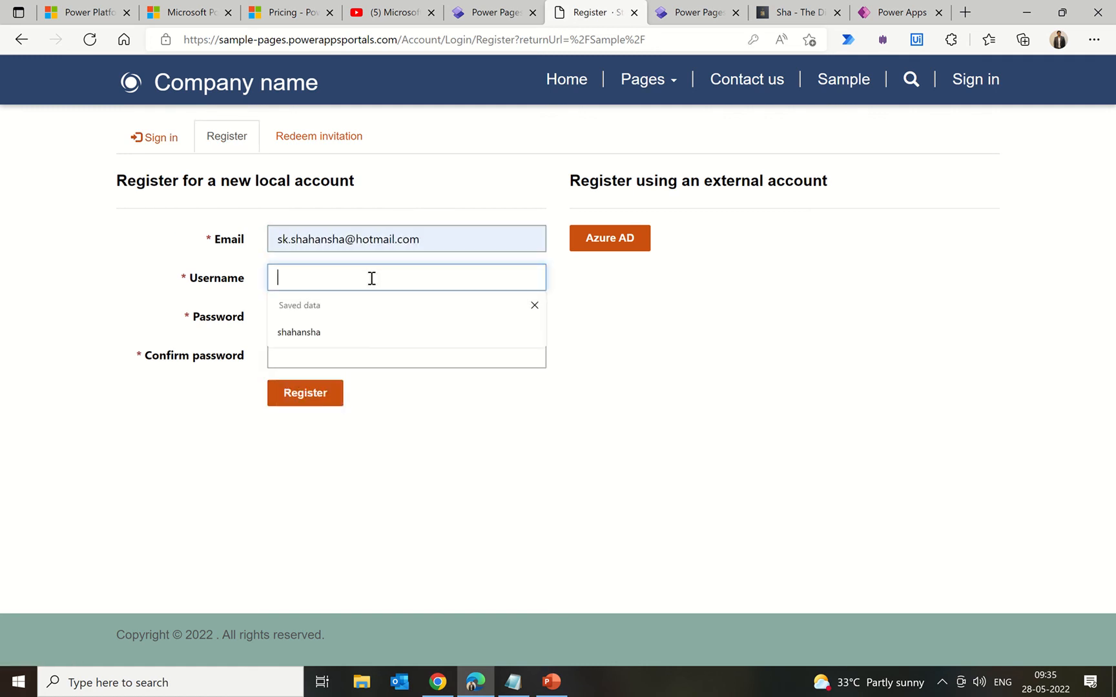
pyautogui.click(321, 331)
pyautogui.click(356, 324)
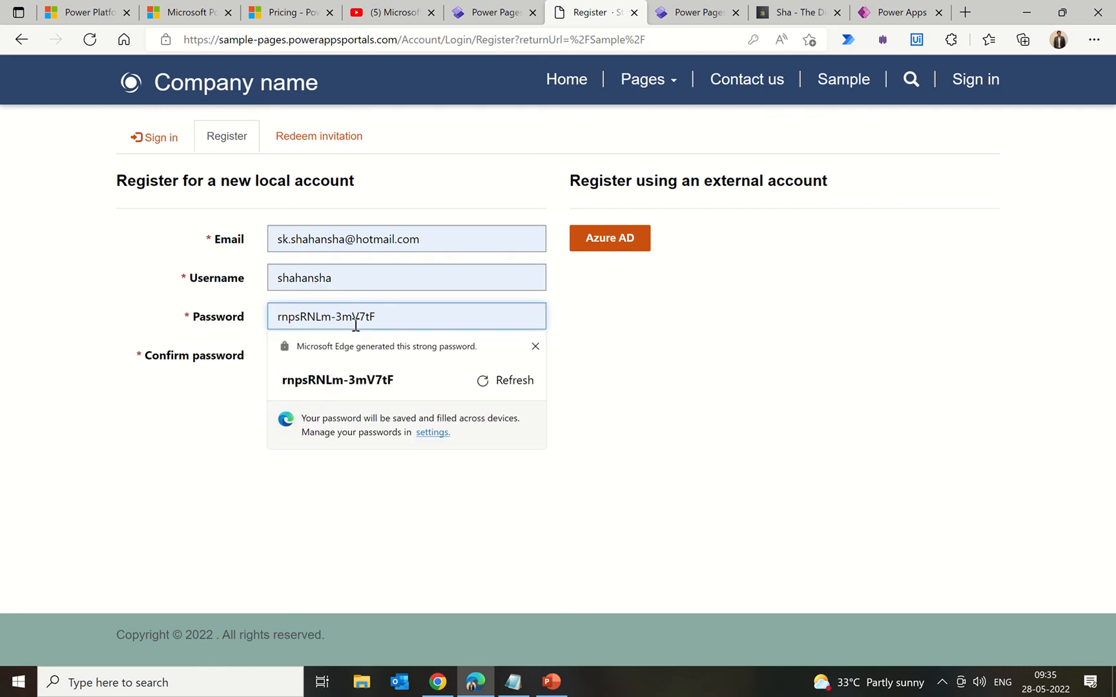
pyautogui.hotkey('ctrl', 'a')
pyautogui.press('BackSpace')
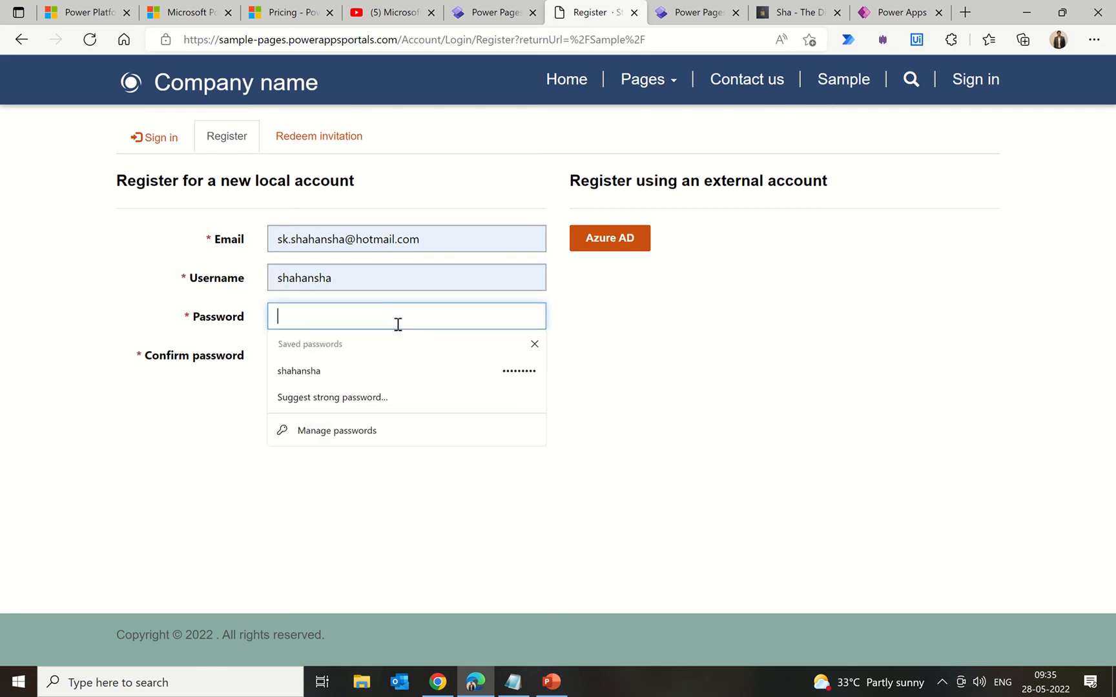
pyautogui.write('••••••••••')
pyautogui.press('Tab')
pyautogui.write('••••')
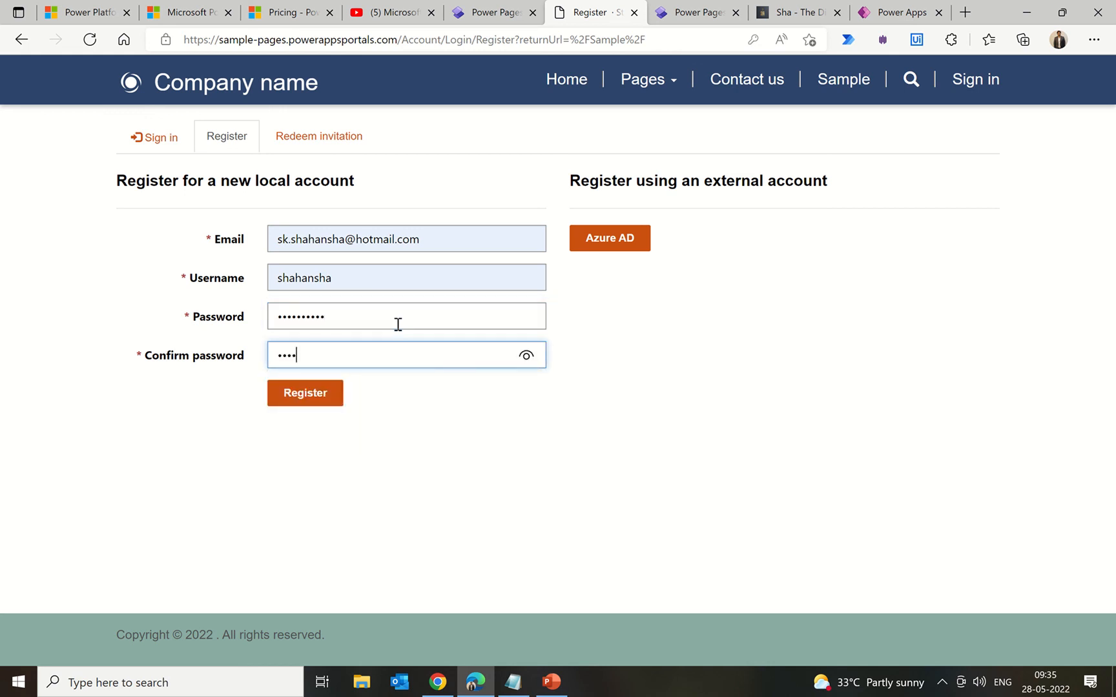
pyautogui.write('••••••')
pyautogui.click(308, 393)
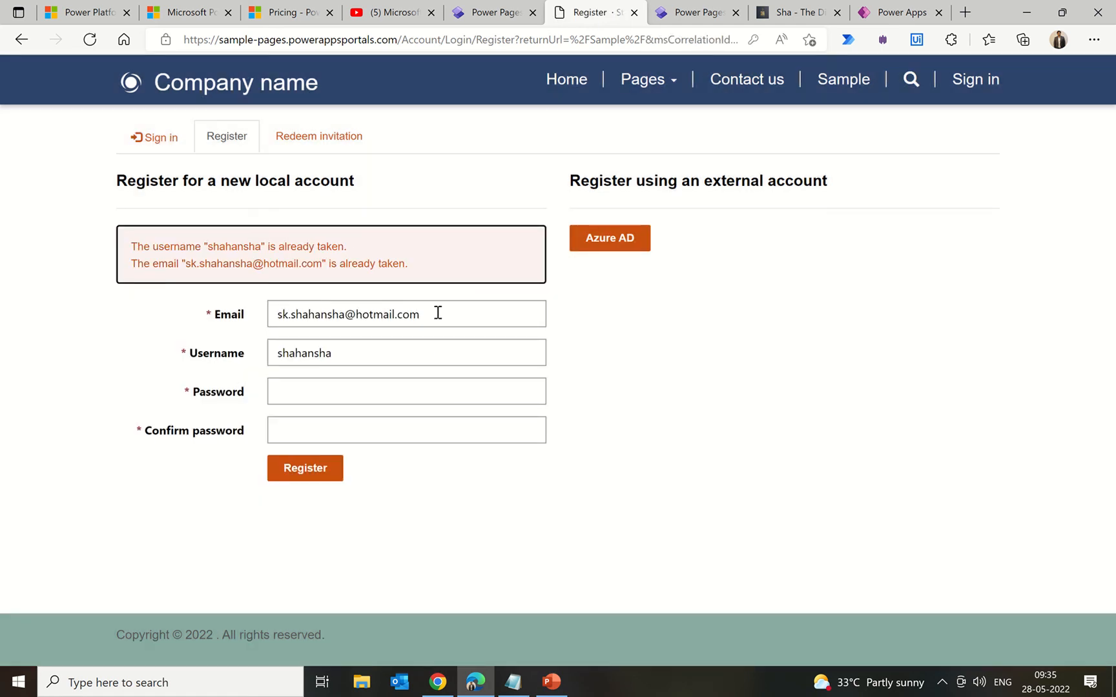
# Step: Replace the taken e-mail with a different address, re-enter both passwords and resubmit
pyautogui.moveTo(439, 314); pyautogui.dragTo(326, 311)
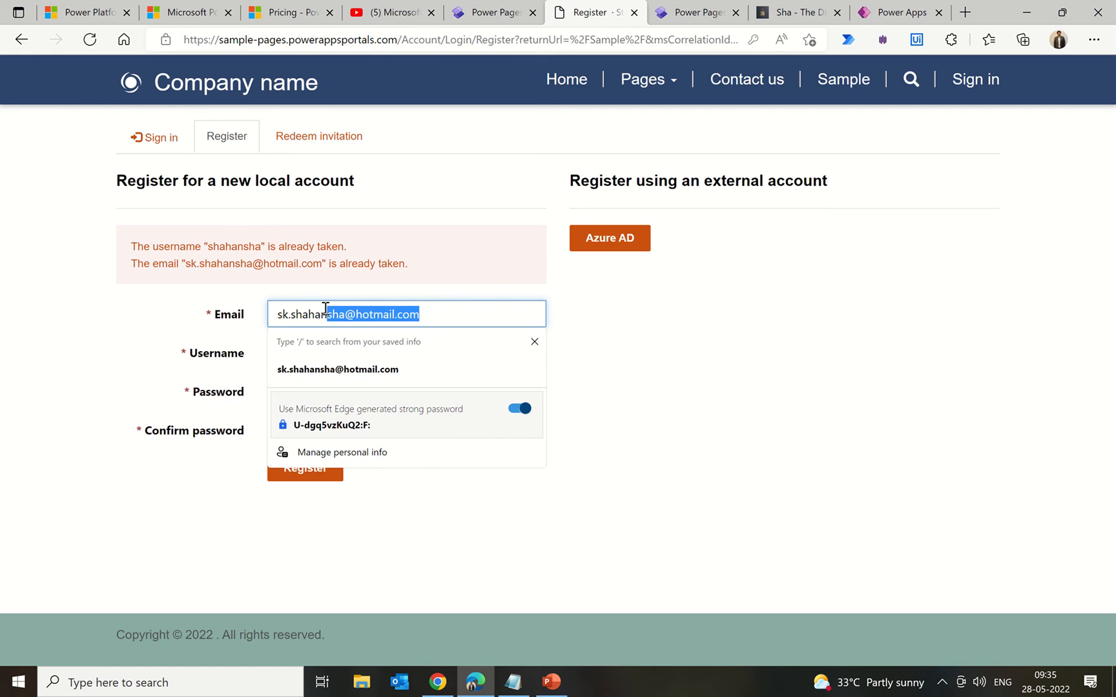
pyautogui.write('@y')
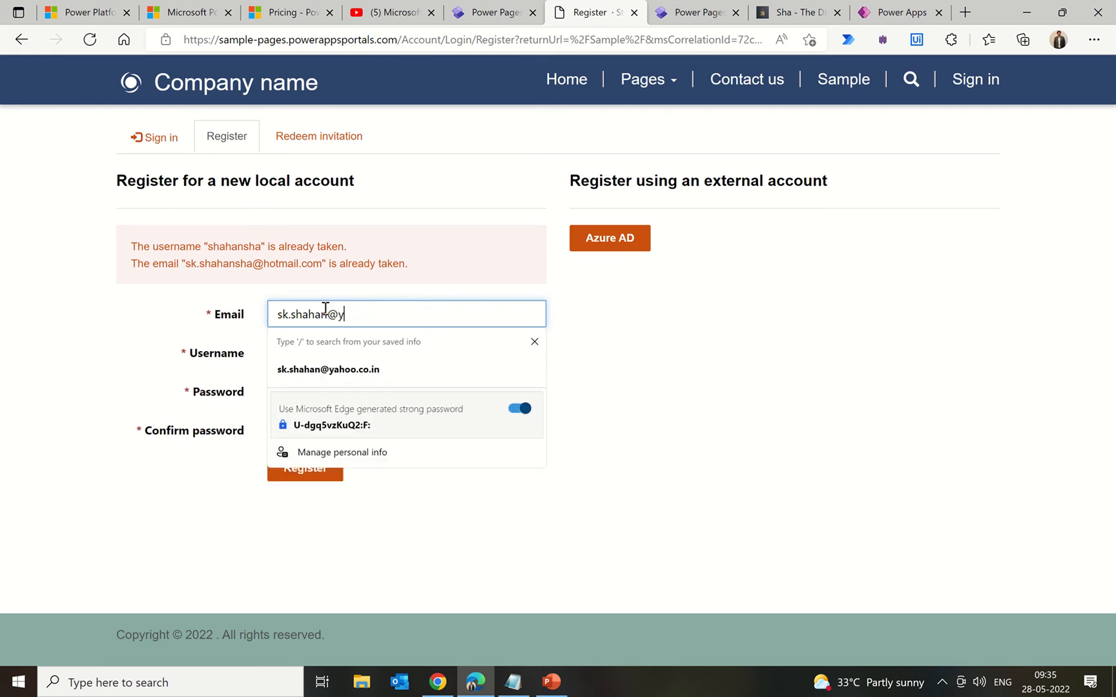
pyautogui.click(335, 367)
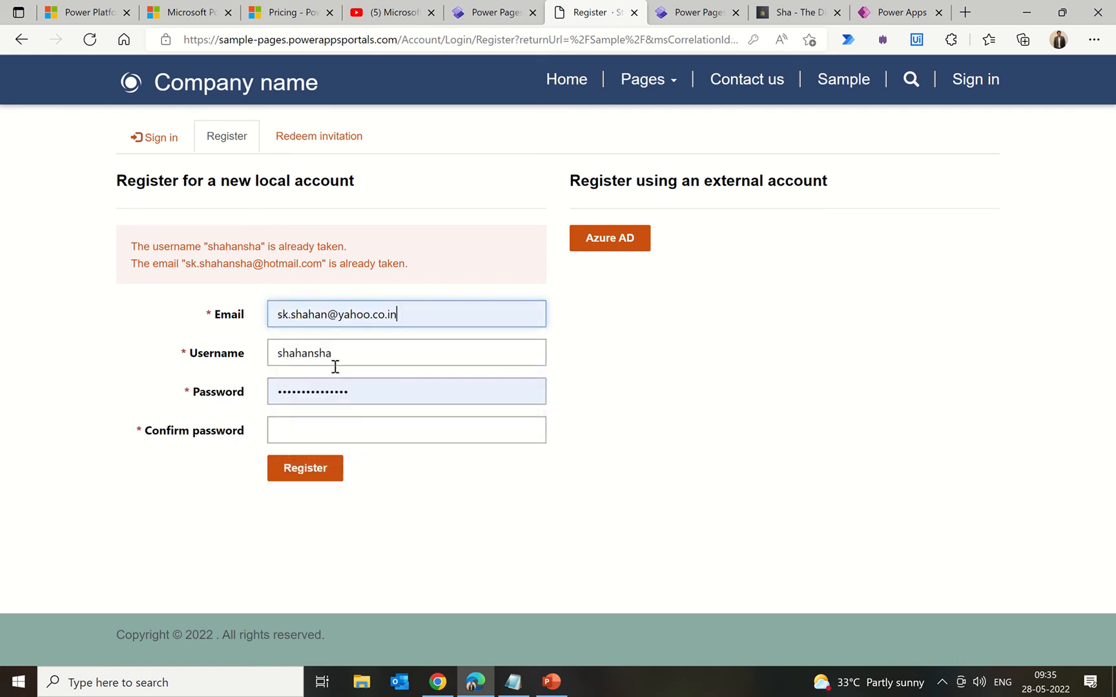
pyautogui.click(363, 392)
pyautogui.doubleClick(364, 393)
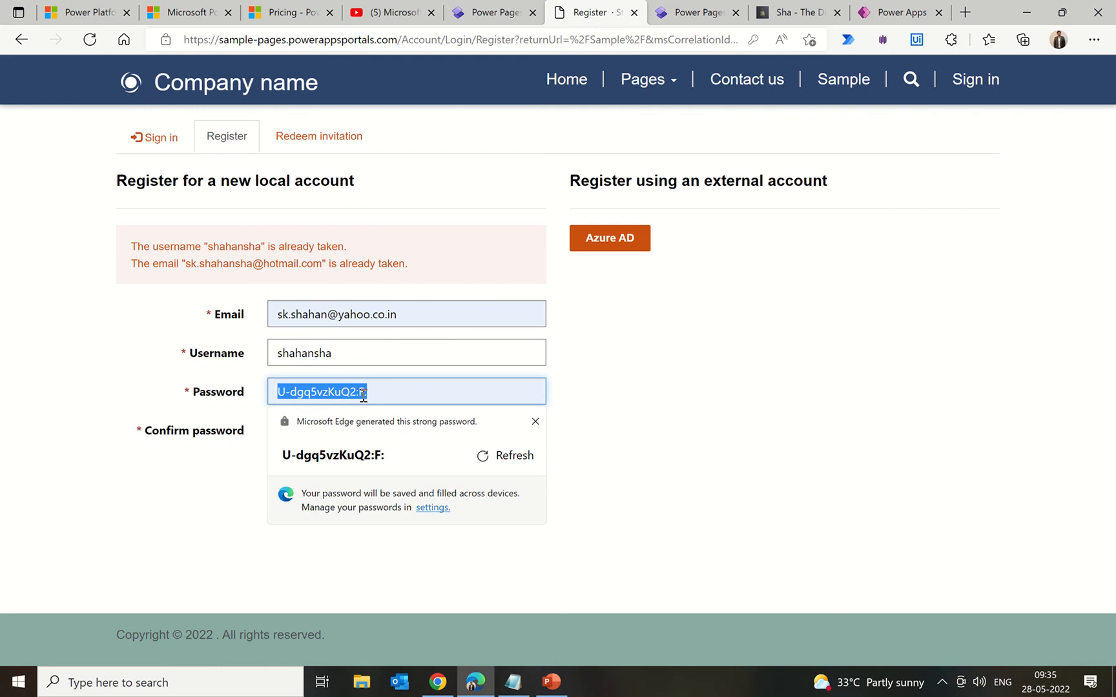
pyautogui.write('••••••')
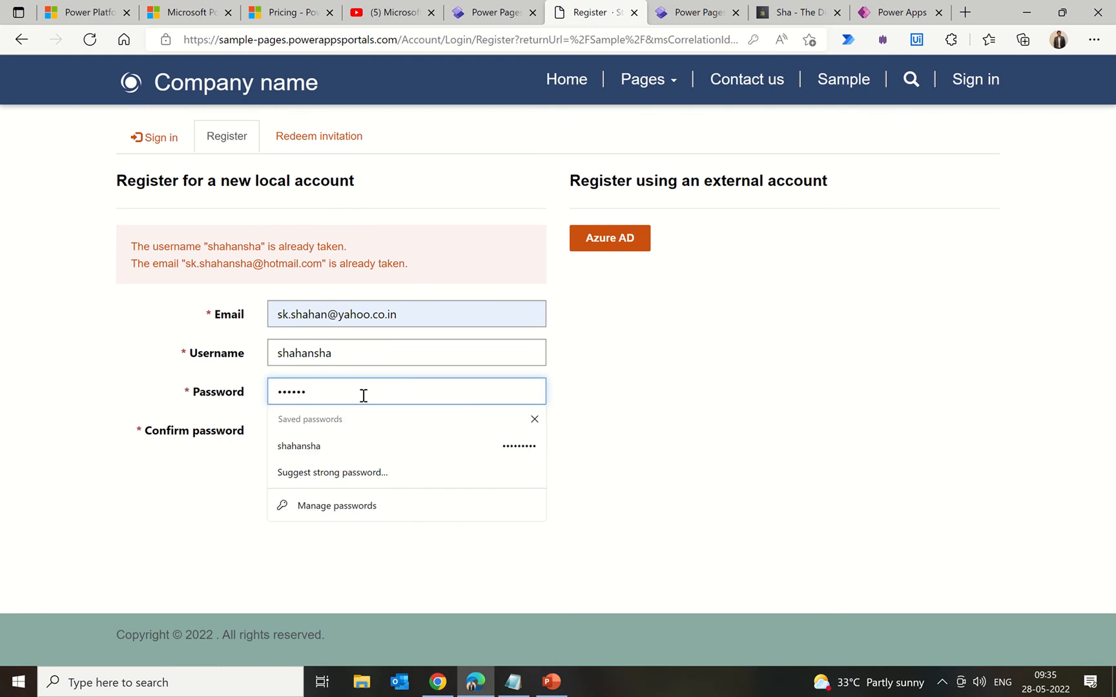
pyautogui.write('••••')
pyautogui.press('Tab')
pyautogui.write('•')
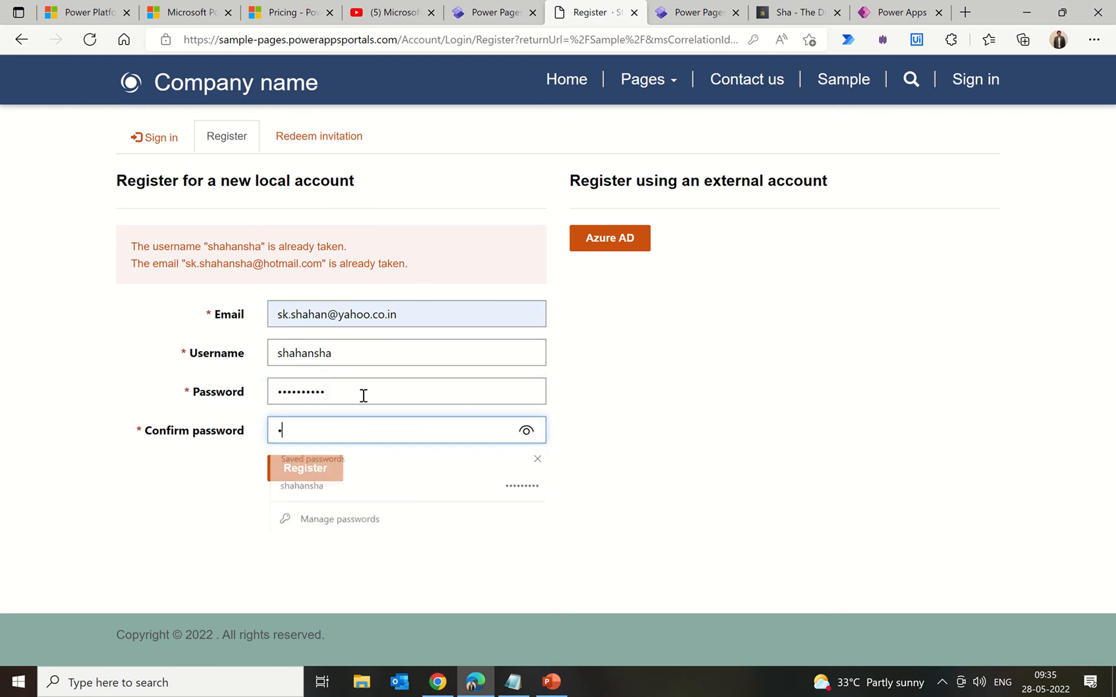
pyautogui.write('••••••')
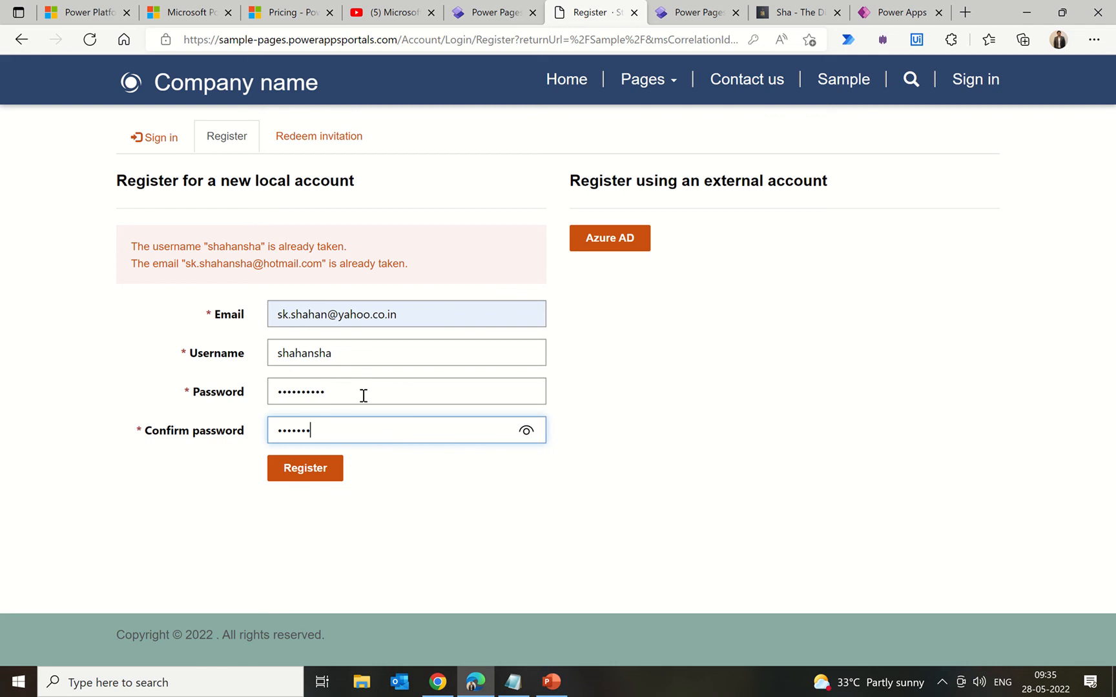
pyautogui.write('•••')
pyautogui.click(306, 473)
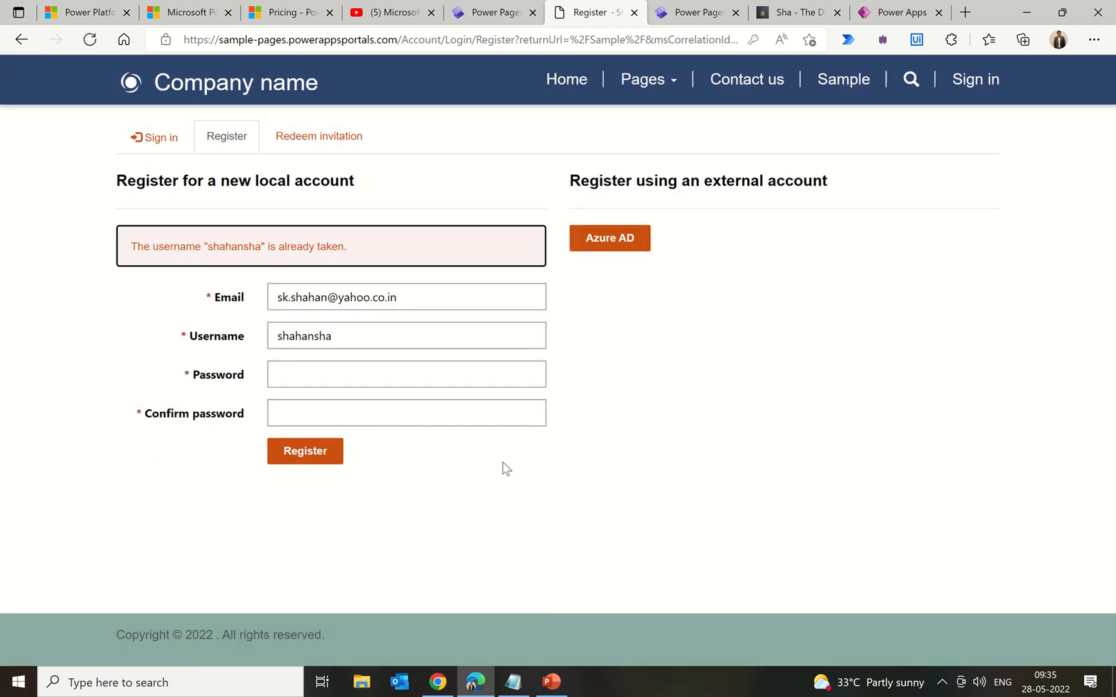
# Step: Replace the taken username with a shorter new one and re-enter both passwords
pyautogui.doubleClick(299, 333)
pyautogui.write('s')
pyautogui.press('BackSpace')
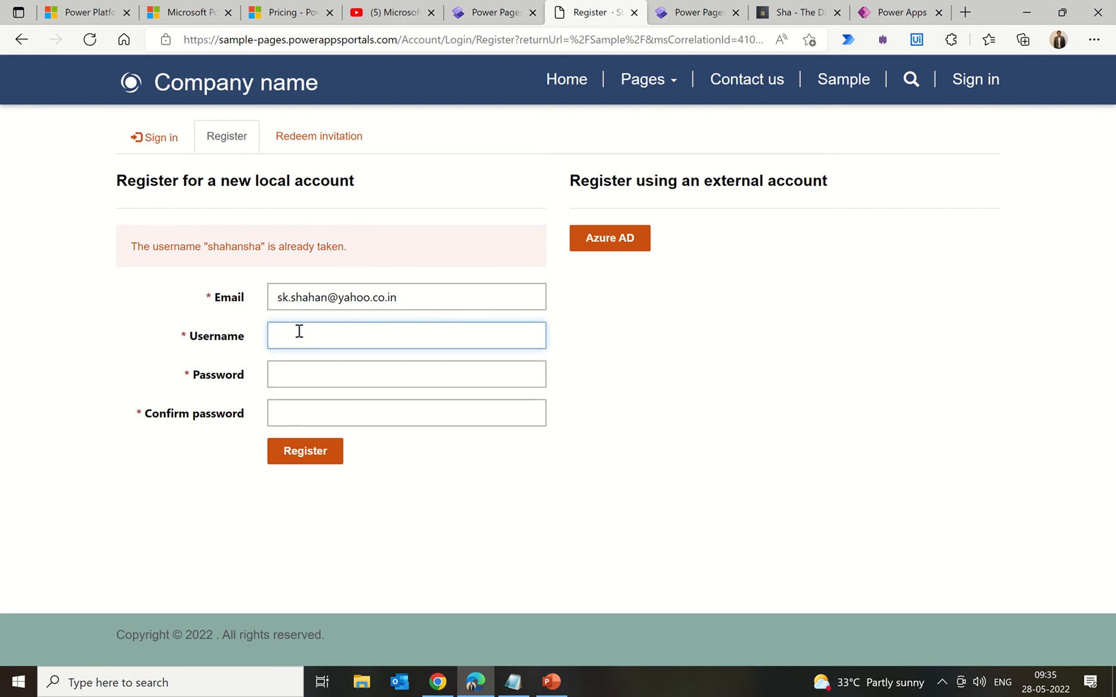
pyautogui.write('shahan')
pyautogui.press('Tab')
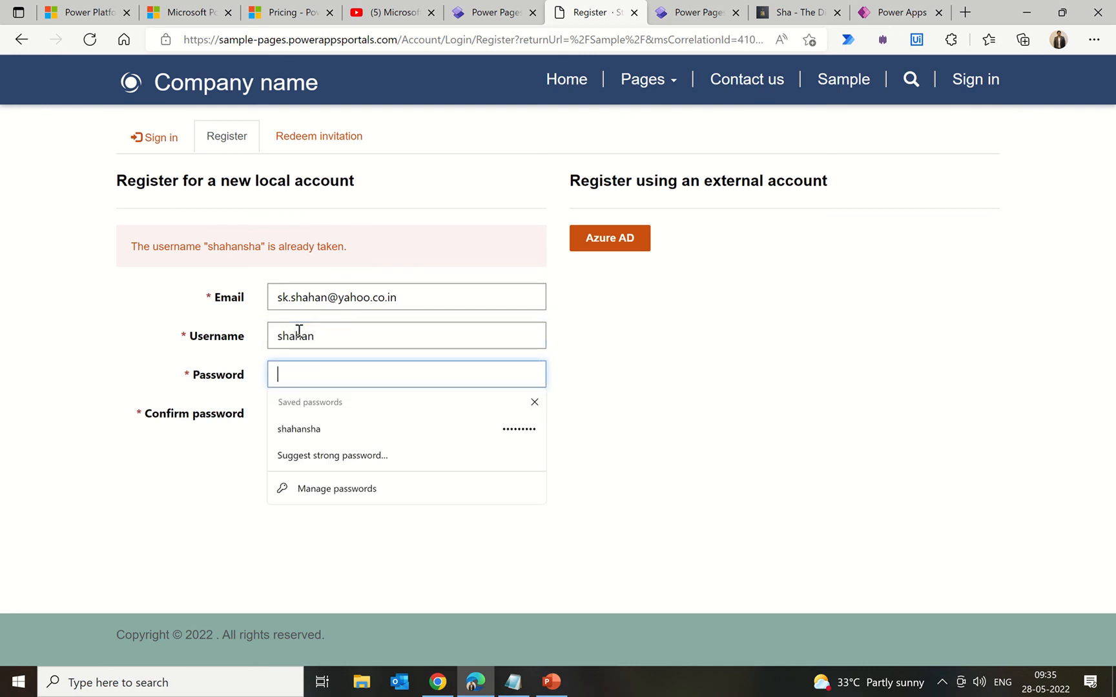
pyautogui.write('••••••••••')
pyautogui.press('Tab')
pyautogui.write('•••••••••')
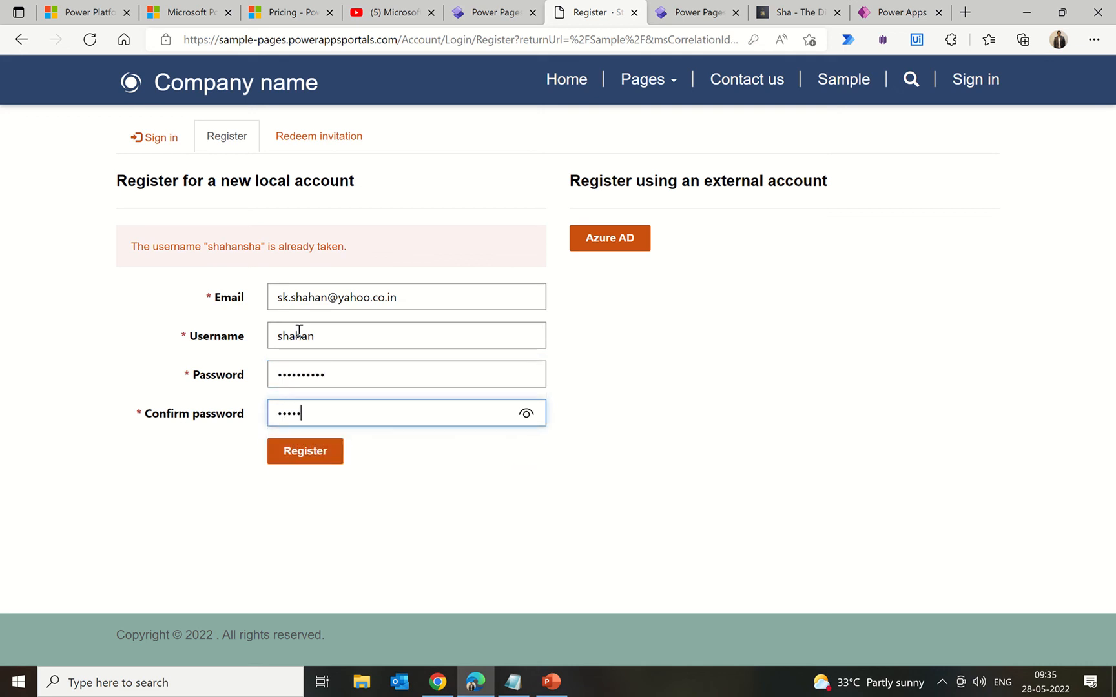
pyautogui.write('•')
# Step: Submit the registration, save the password in the browser, and autofill the profile's first name
pyautogui.click(323, 449)
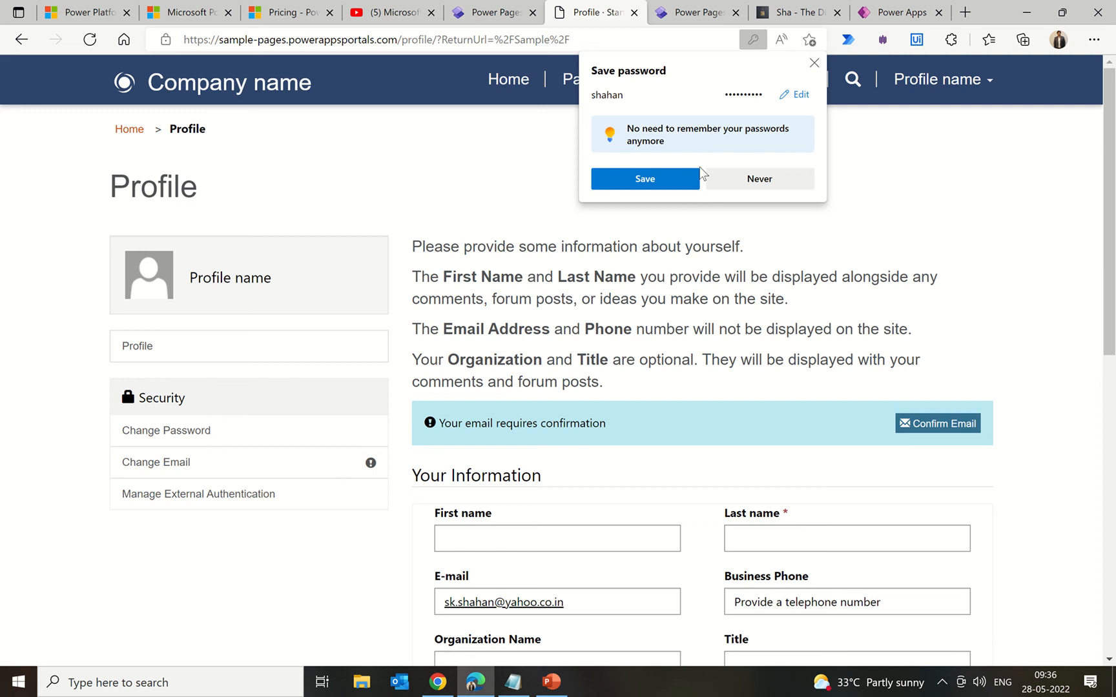
pyautogui.click(663, 182)
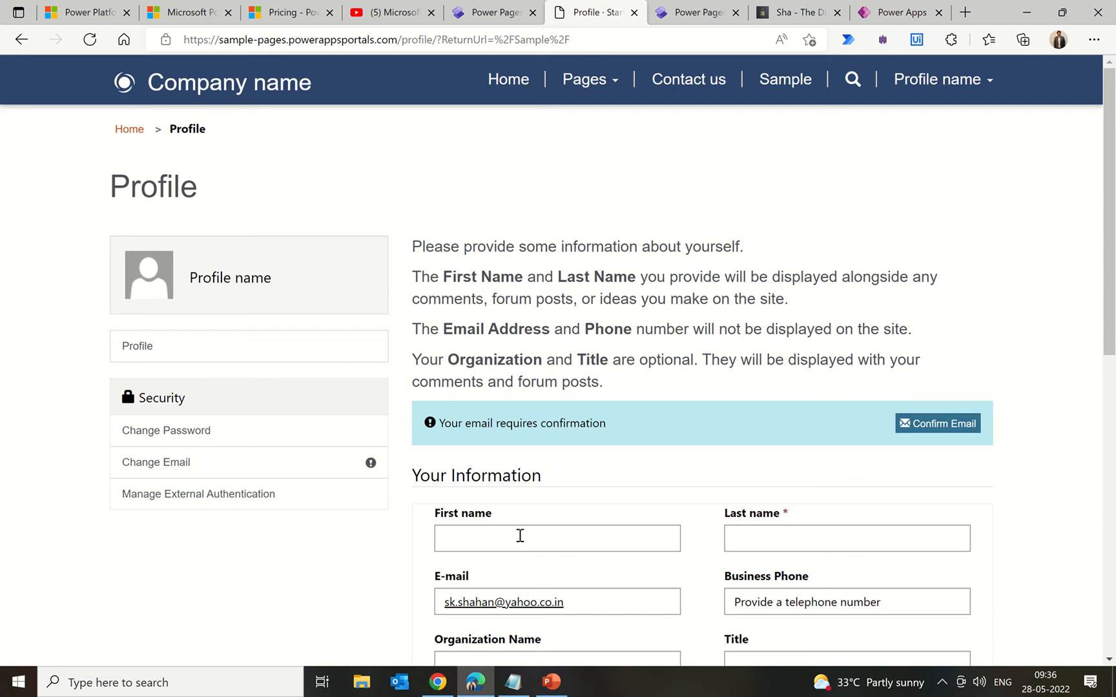
pyautogui.click(520, 536)
pyautogui.write('Shahansha')
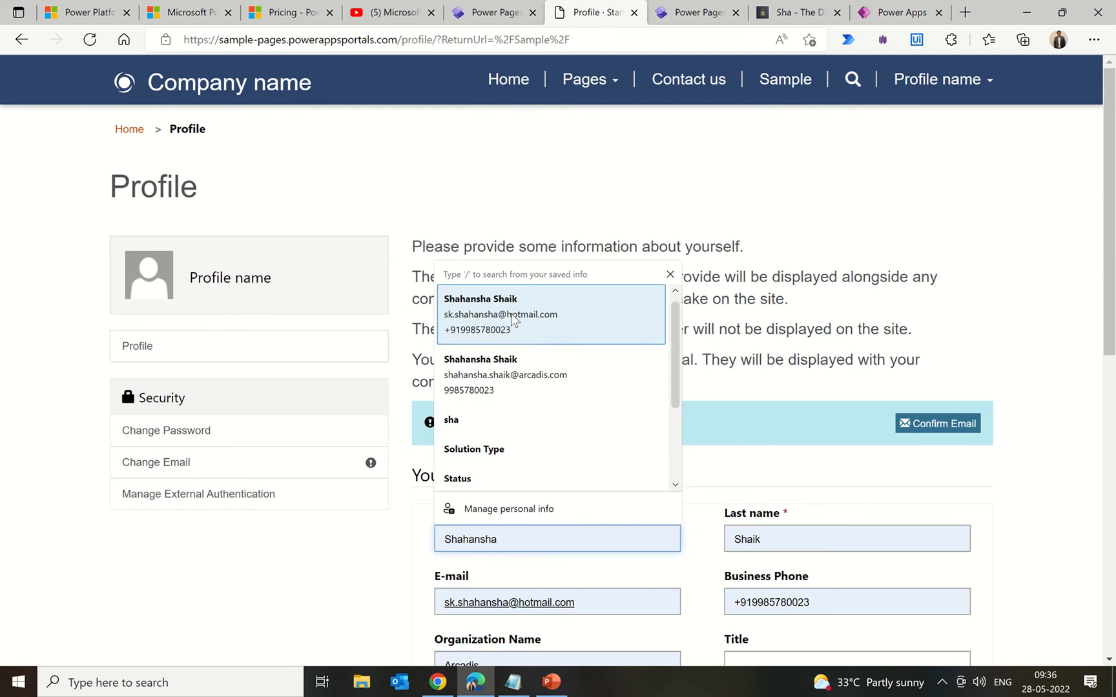
pyautogui.click(514, 317)
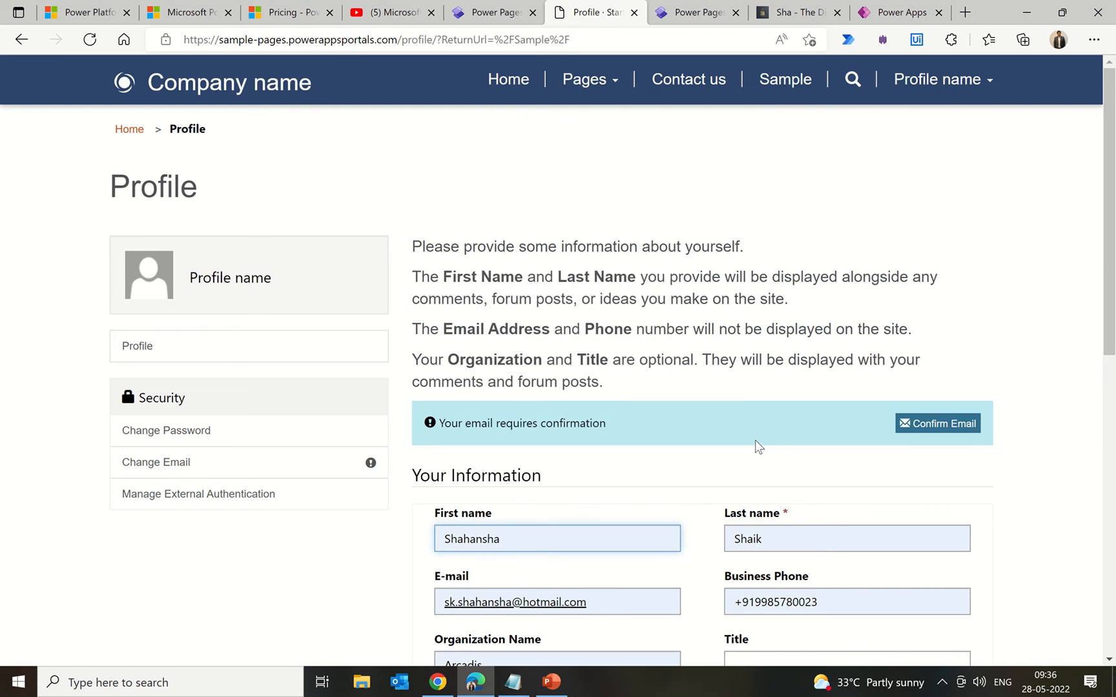
# Step: Change the profile e-mail to the newly registered address and save the profile
pyautogui.moveTo(586, 604); pyautogui.dragTo(300, 595)
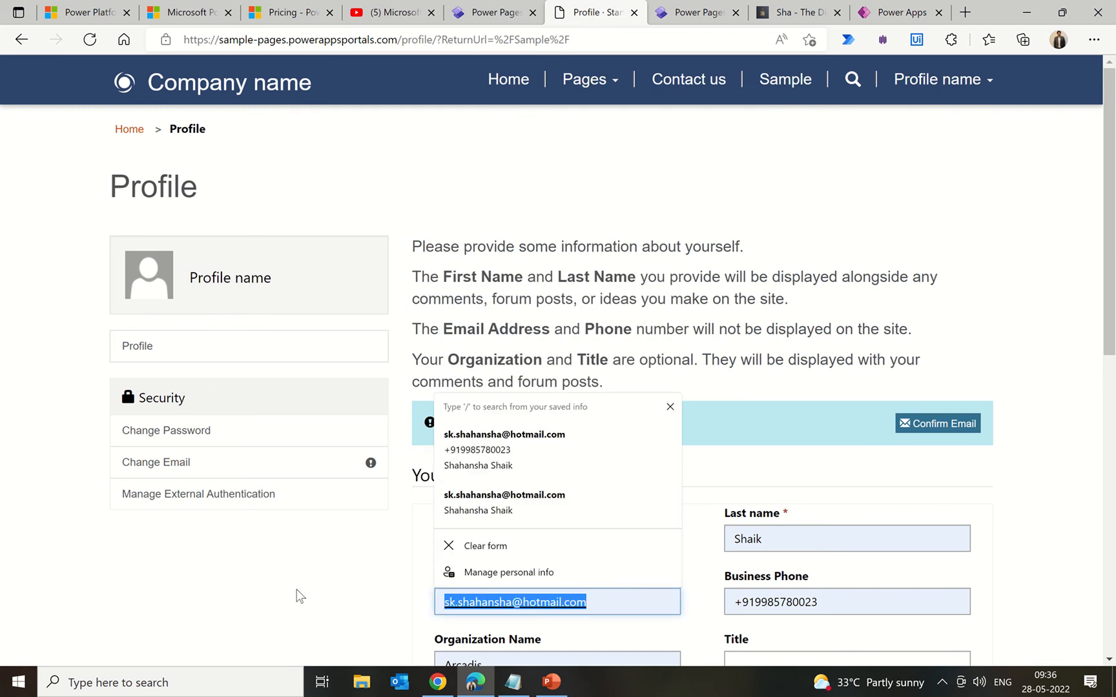
pyautogui.click(358, 595)
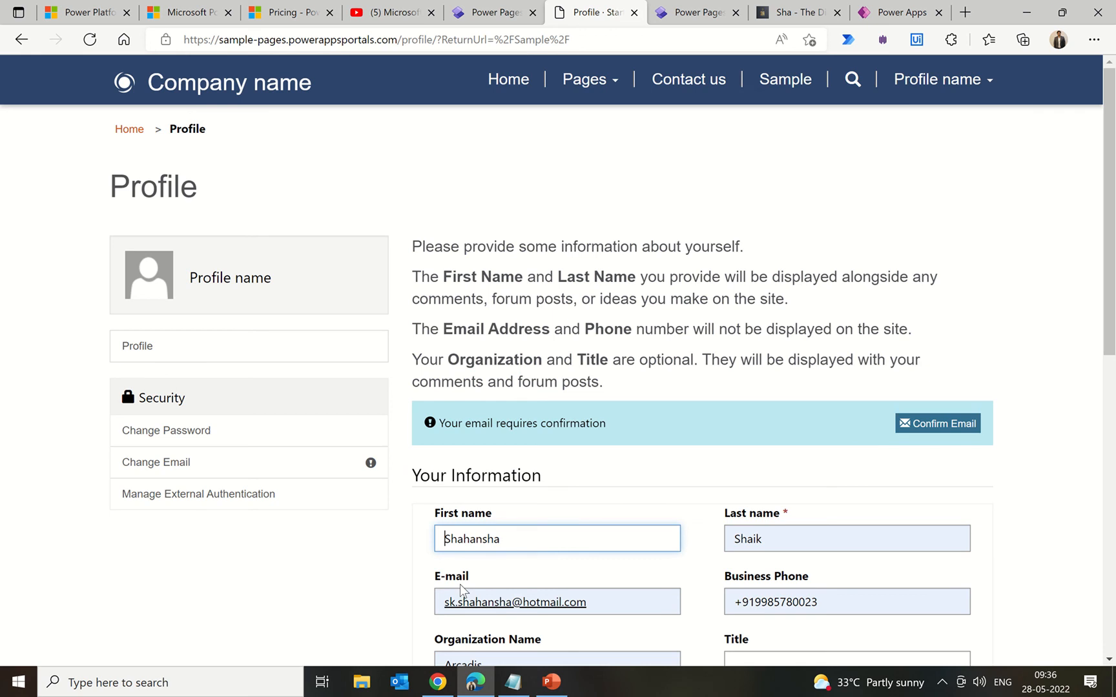
pyautogui.moveTo(591, 602); pyautogui.dragTo(321, 605)
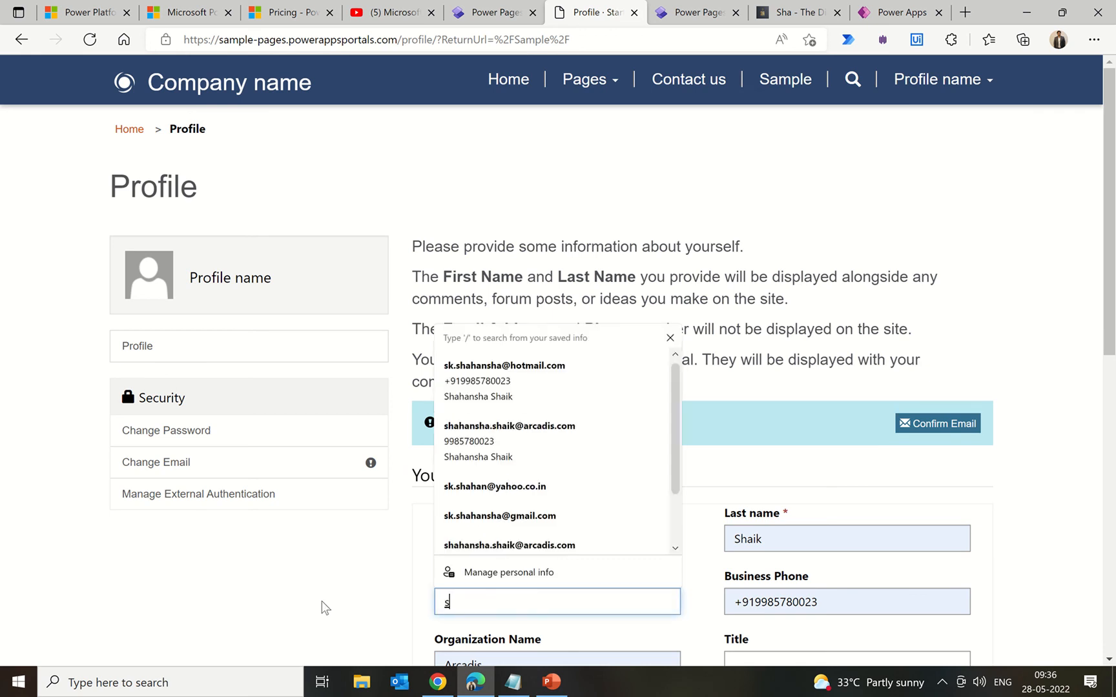
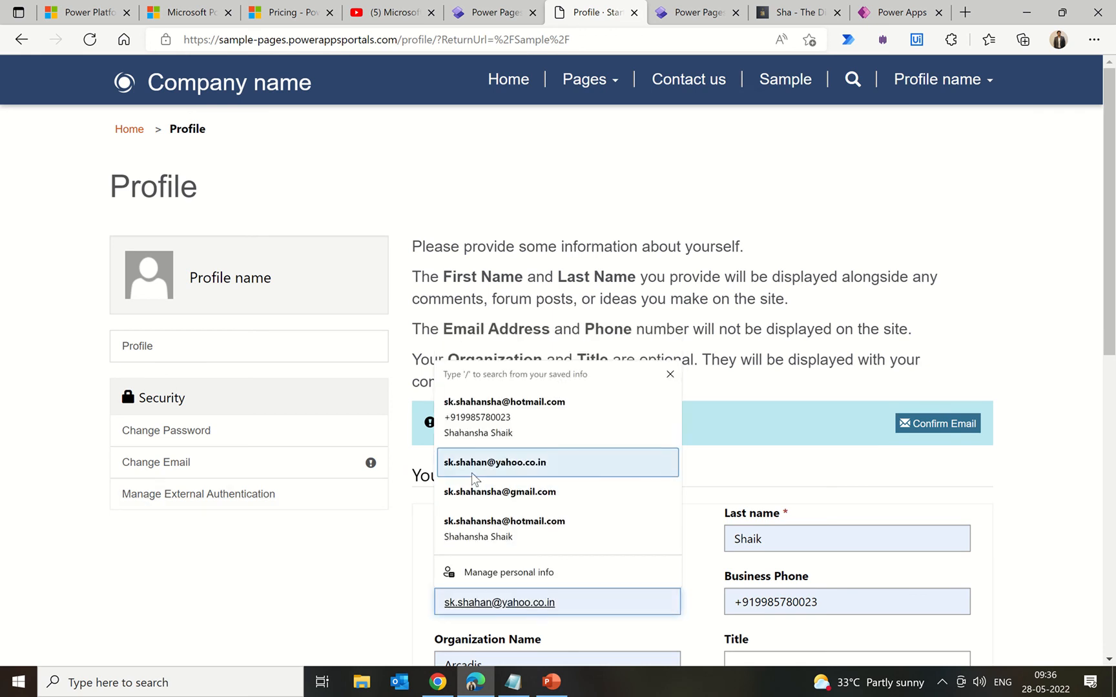
pyautogui.click(471, 473)
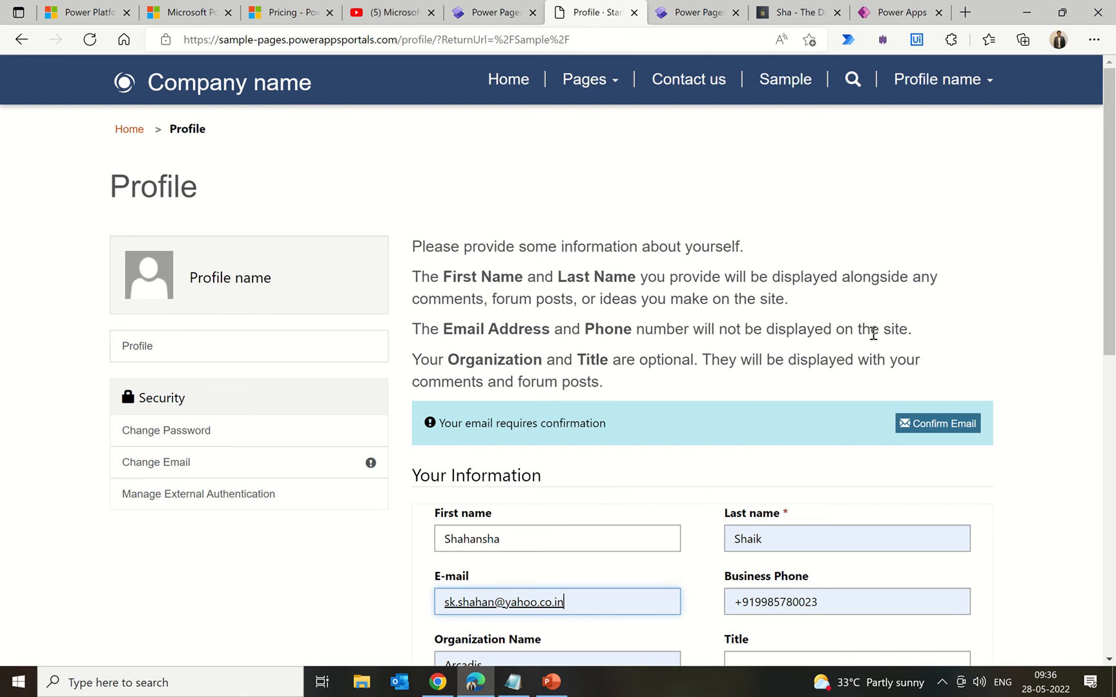
pyautogui.scroll(-10, 872, 334)
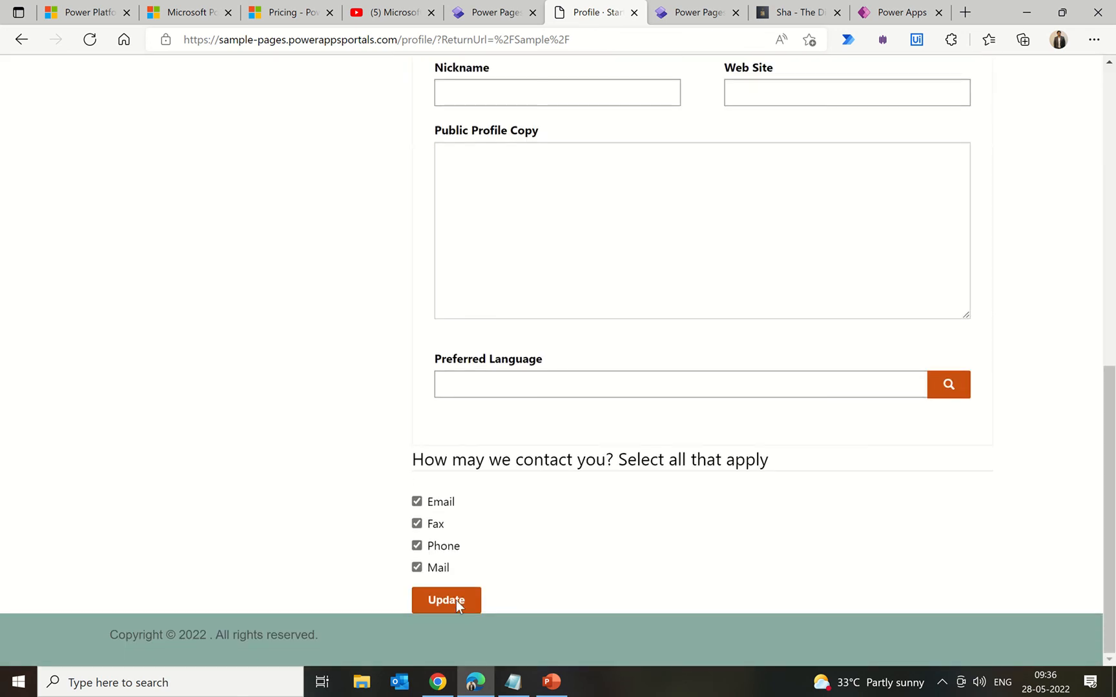
pyautogui.click(455, 600)
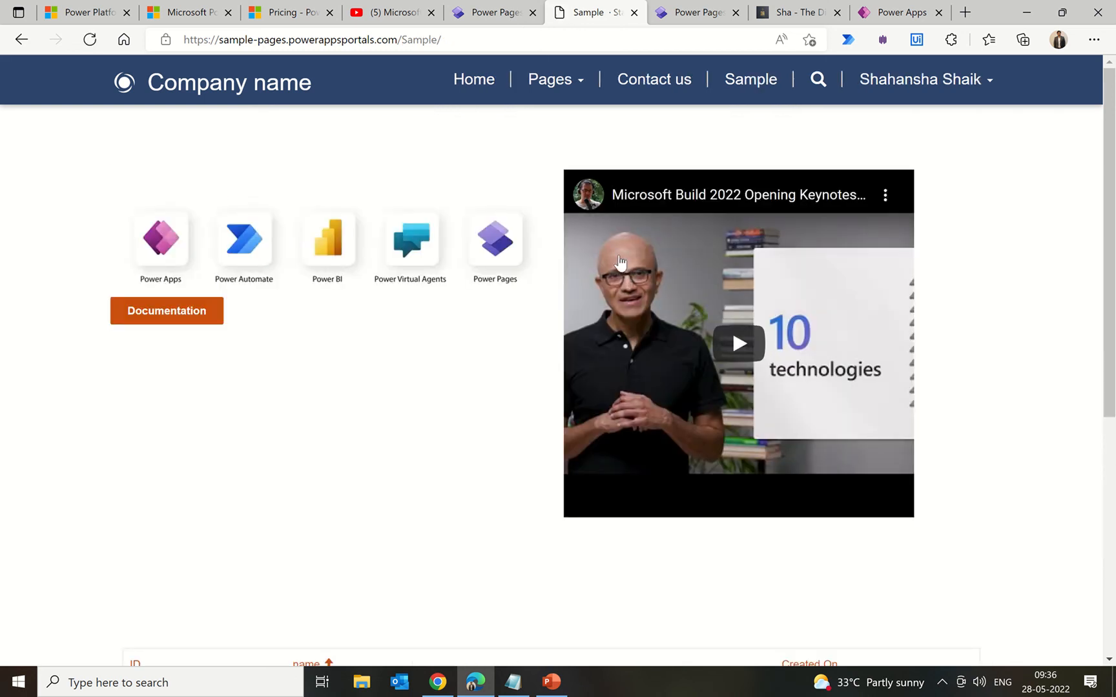
pyautogui.click(930, 98)
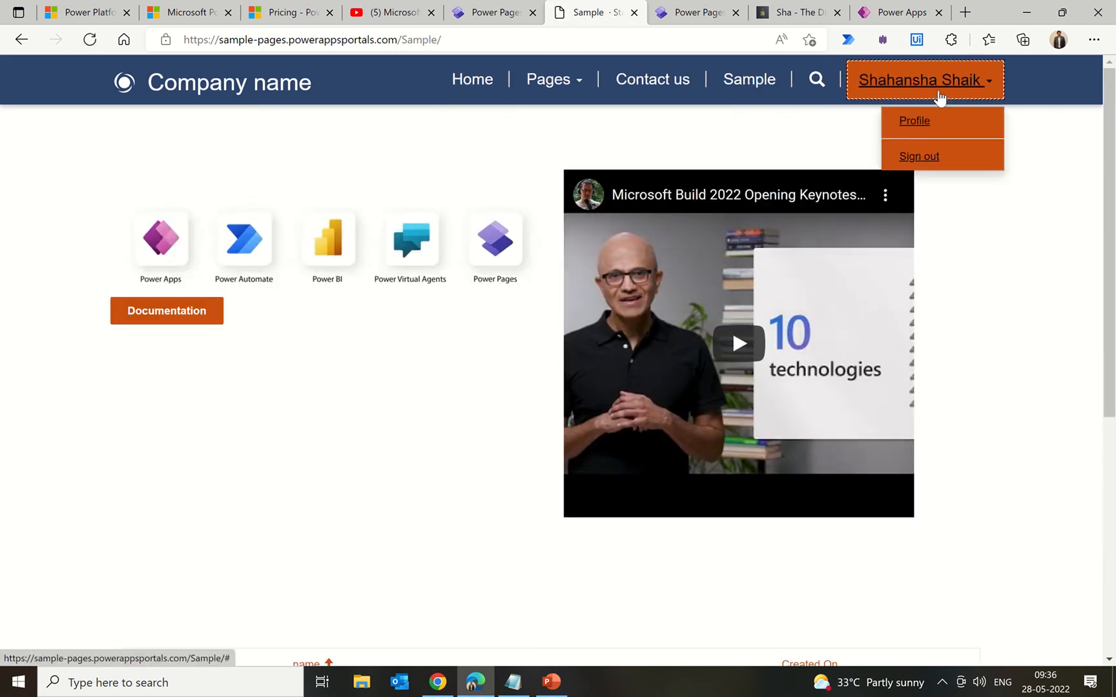
pyautogui.click(921, 126)
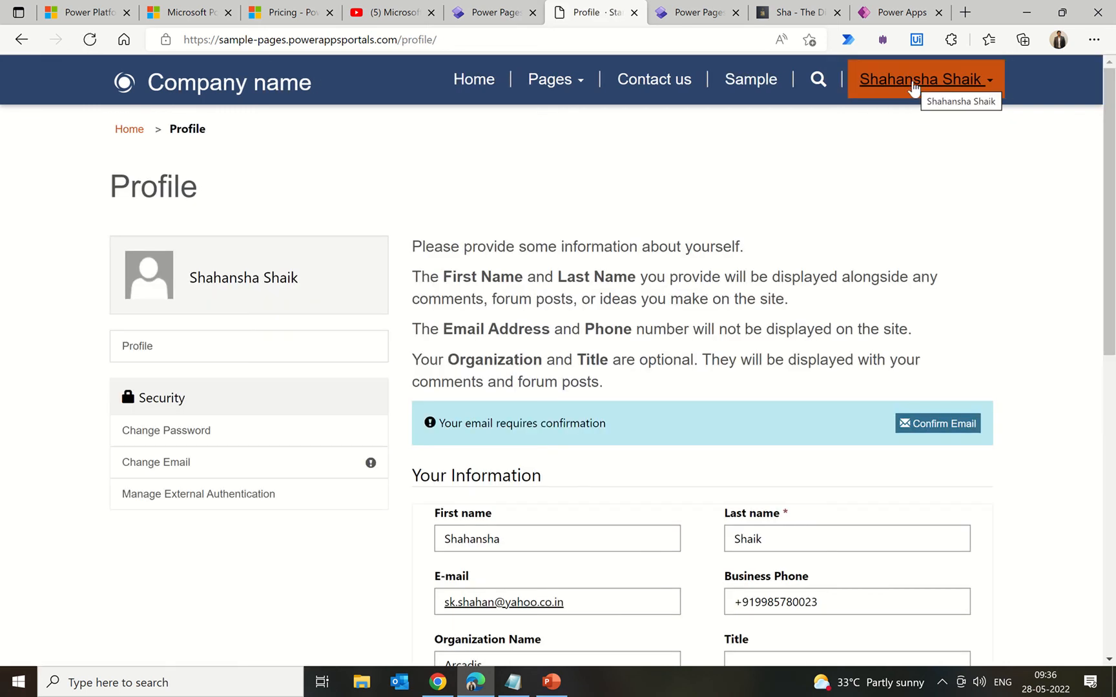
pyautogui.click(913, 87)
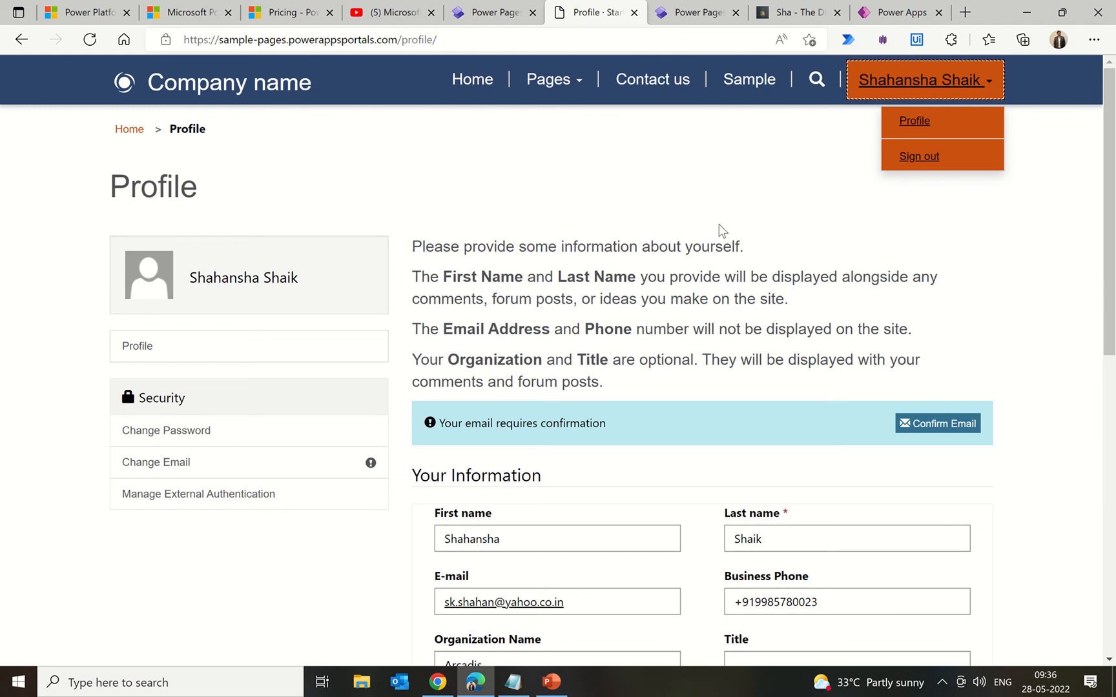
pyautogui.click(741, 187)
pyautogui.click(768, 90)
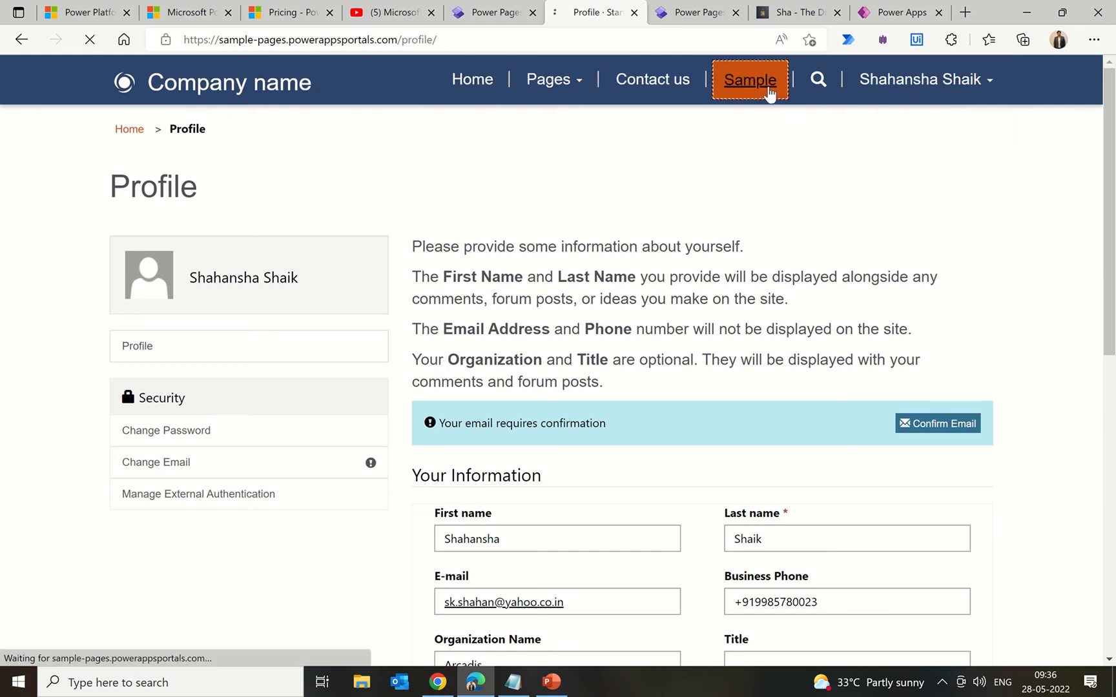
pyautogui.scroll(-5, 670, 232)
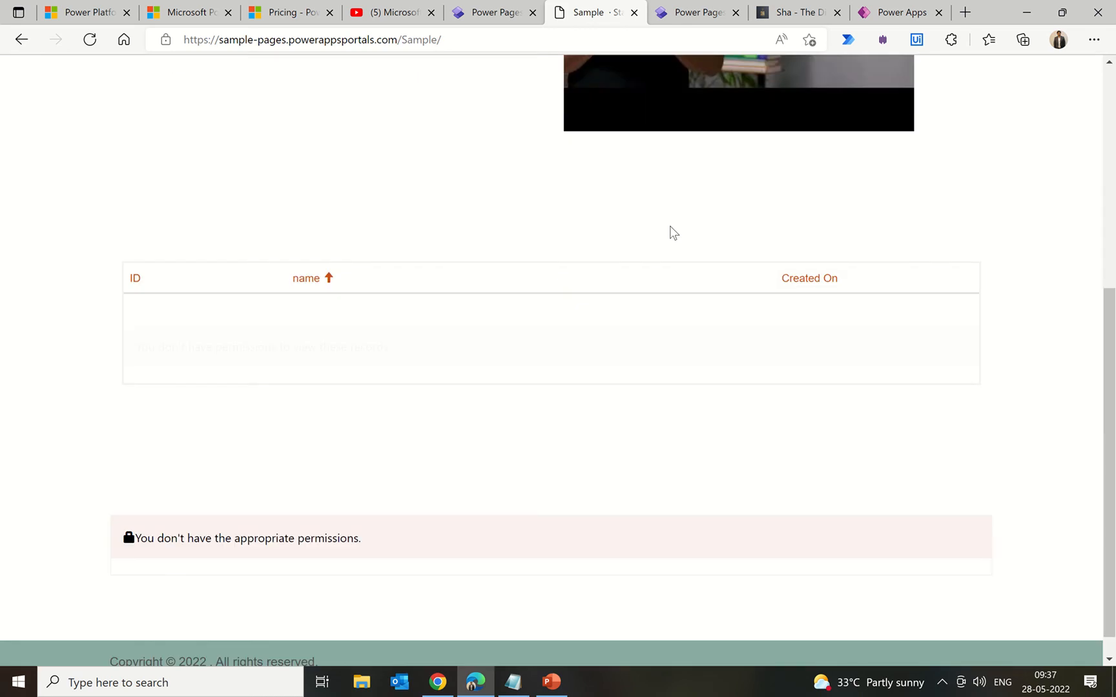
pyautogui.scroll(-1, 669, 233)
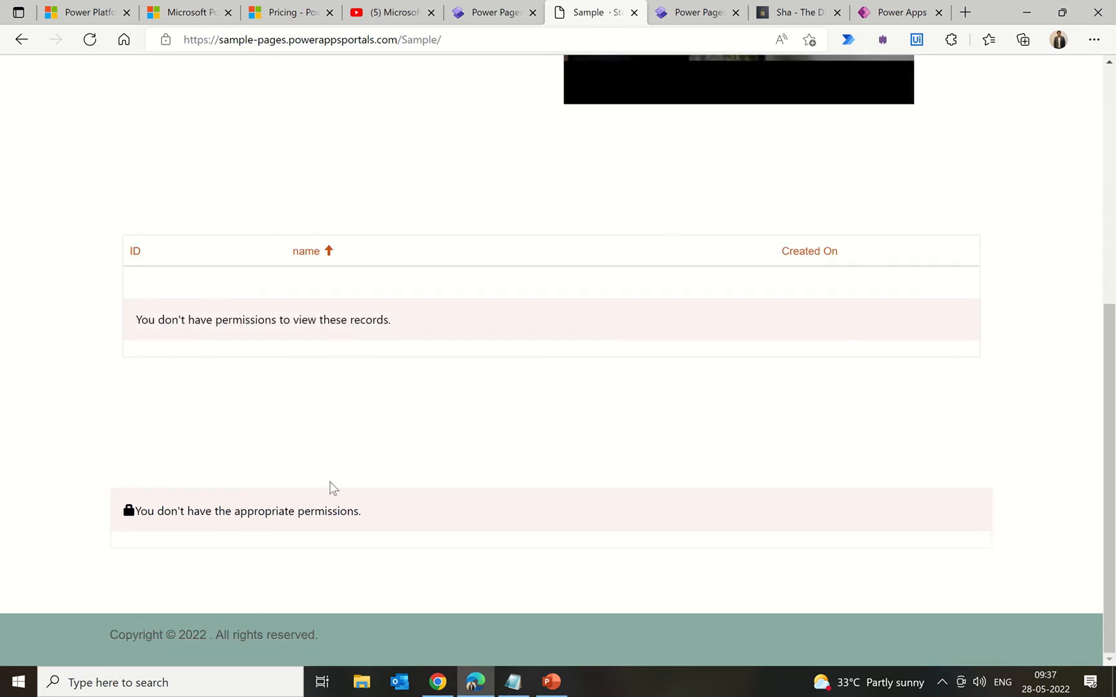
pyautogui.scroll(6, 451, 516)
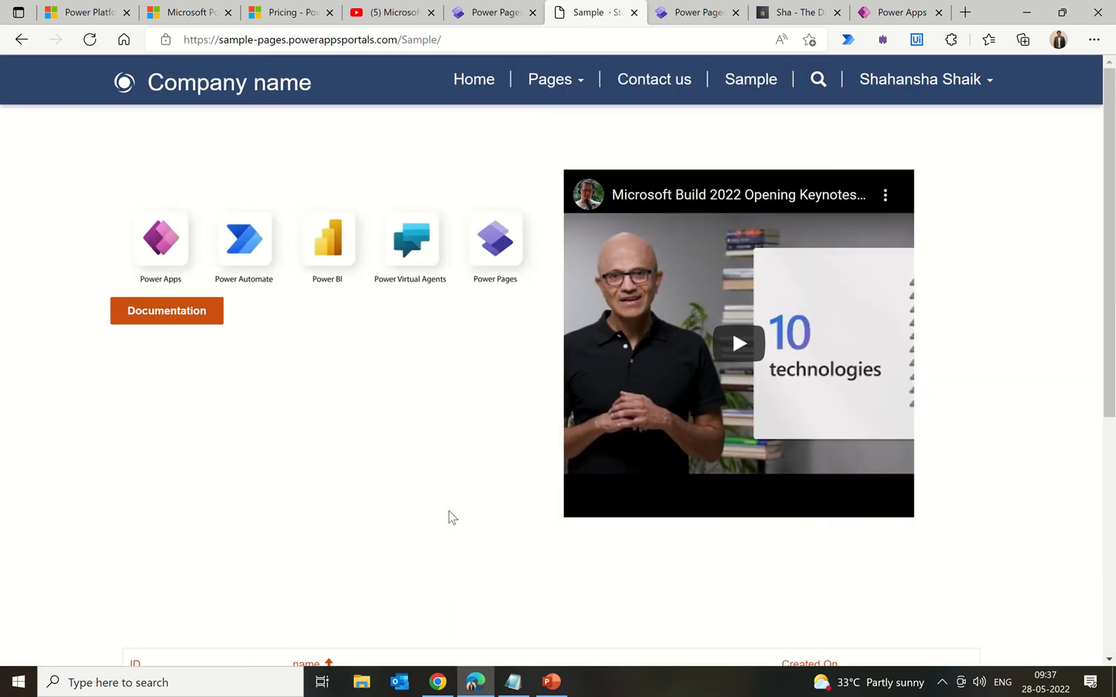
pyautogui.scroll(-5, 451, 516)
pyautogui.scroll(5, 452, 516)
pyautogui.scroll(-5, 452, 519)
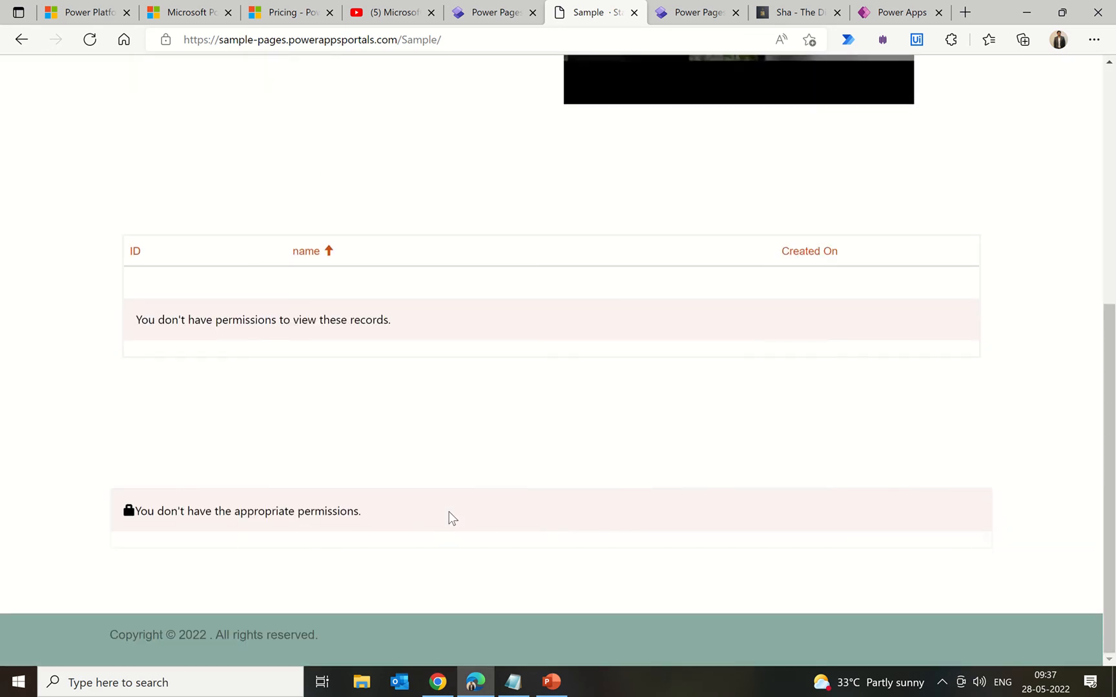
pyautogui.scroll(5, 450, 518)
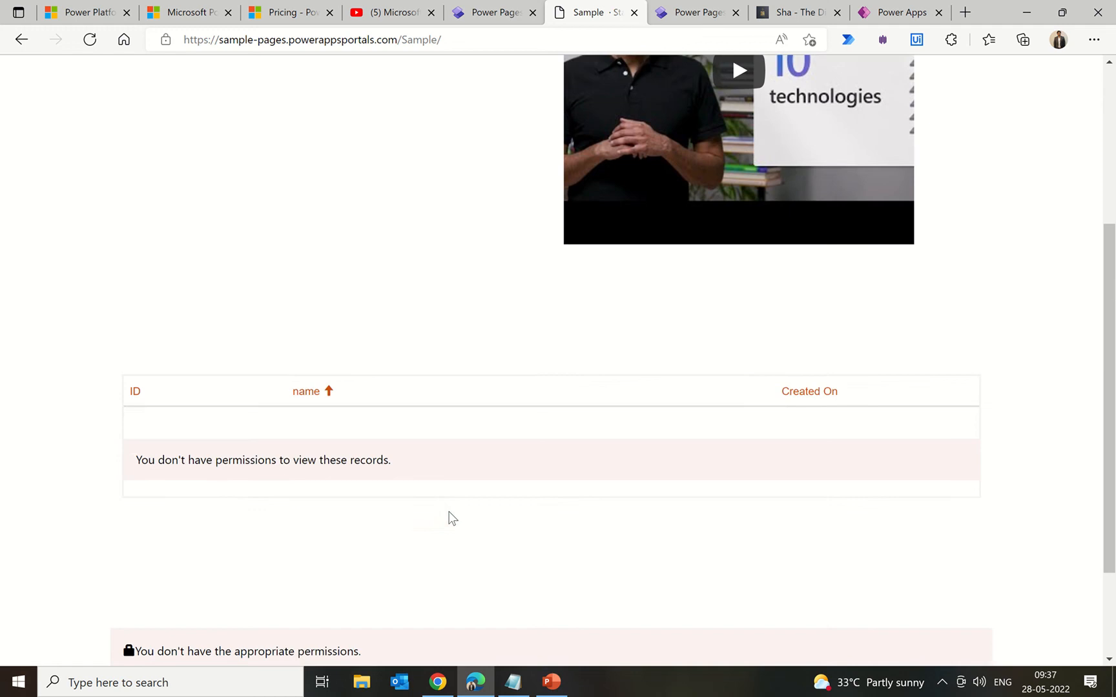
# Step: Open the Facebook identity provider setup, view its Client ID step, and close it unchanged
pyautogui.click(481, 13)
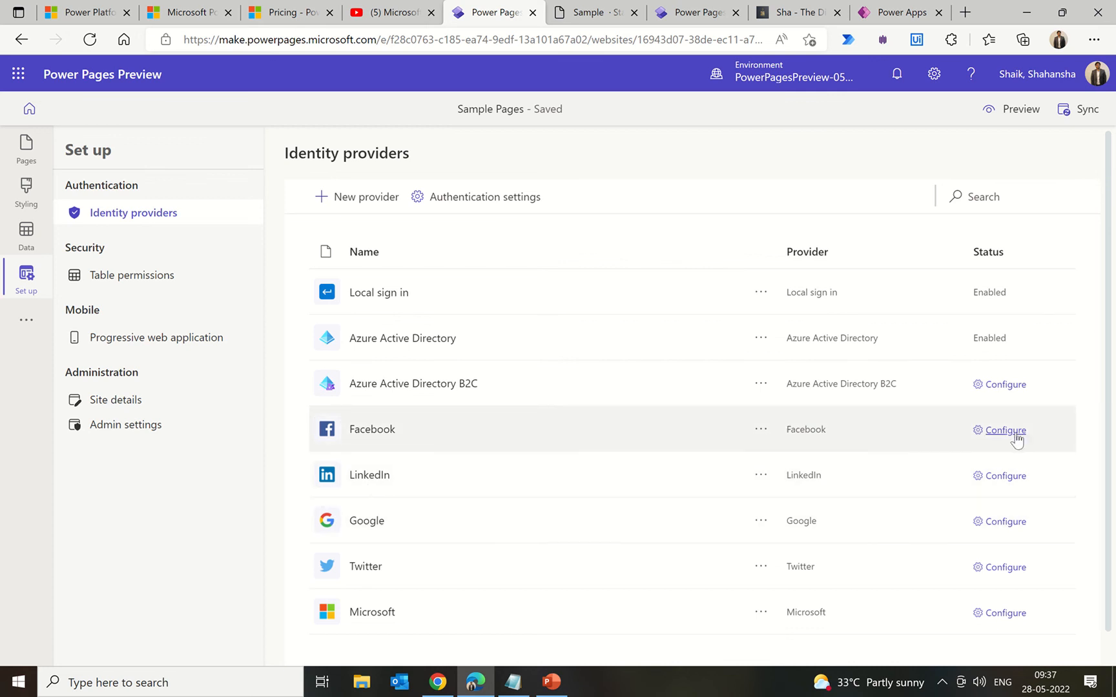
pyautogui.click(1005, 430)
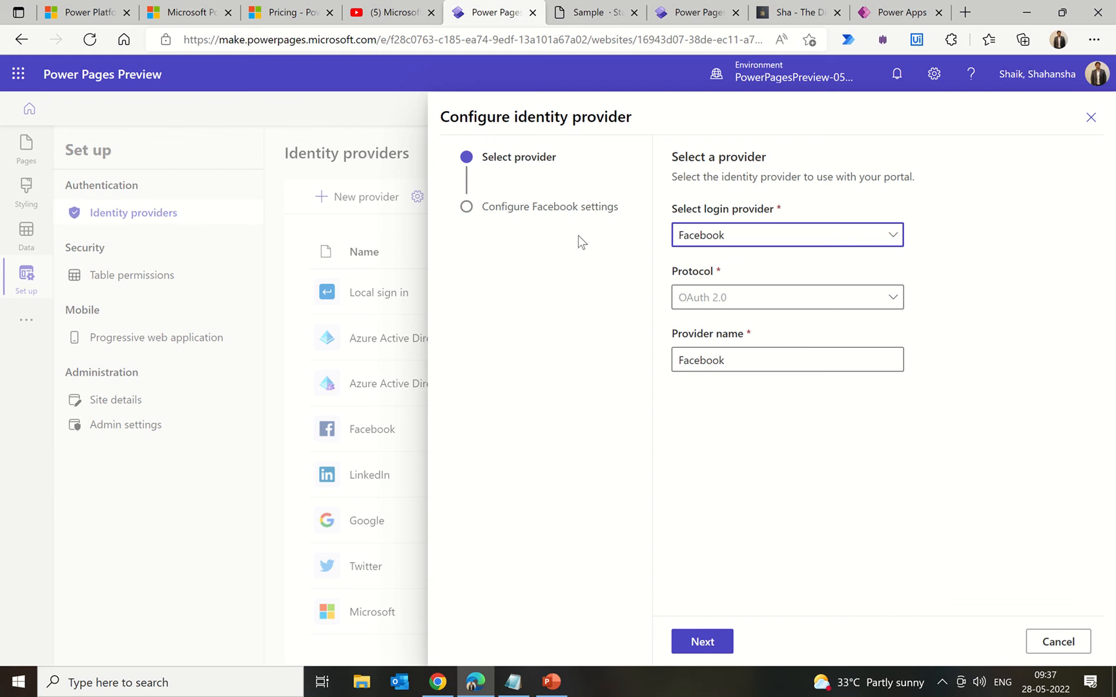
pyautogui.click(710, 642)
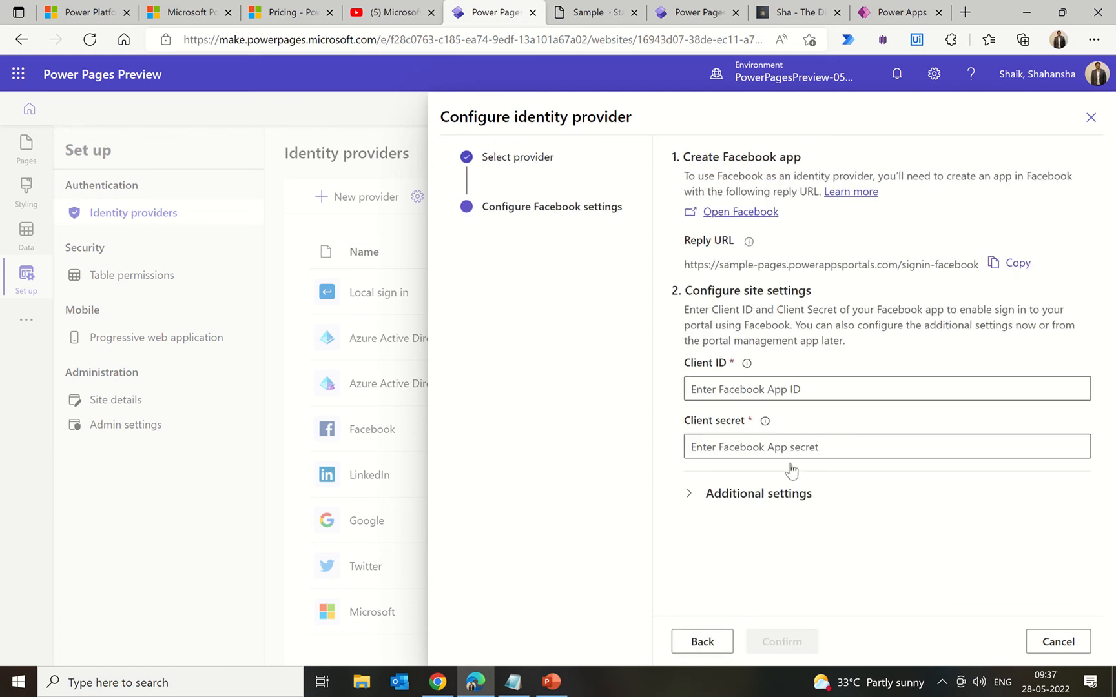
pyautogui.click(727, 385)
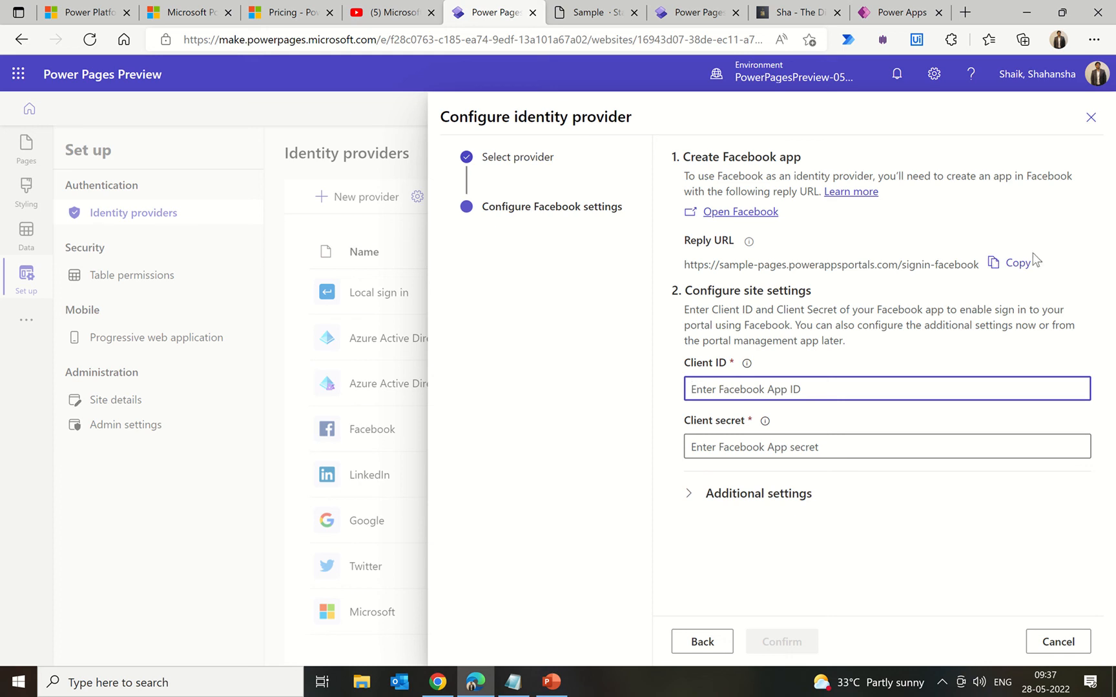
pyautogui.click(1091, 117)
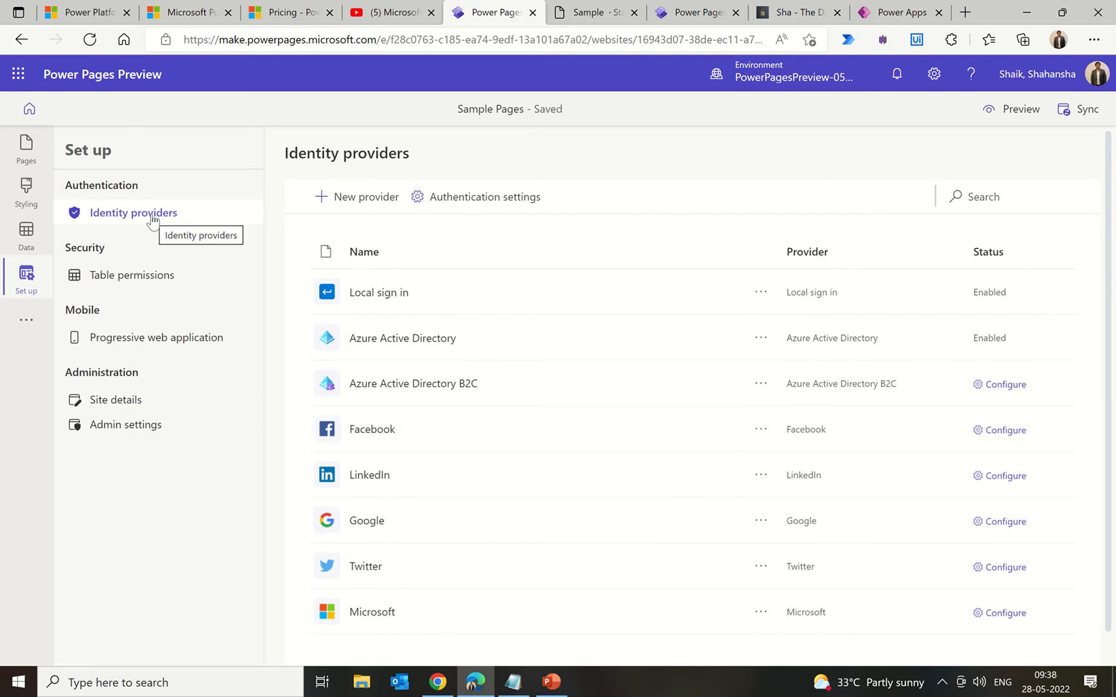
# Step: Open Table permissions to view the existing Feedback permission
pyautogui.click(133, 286)
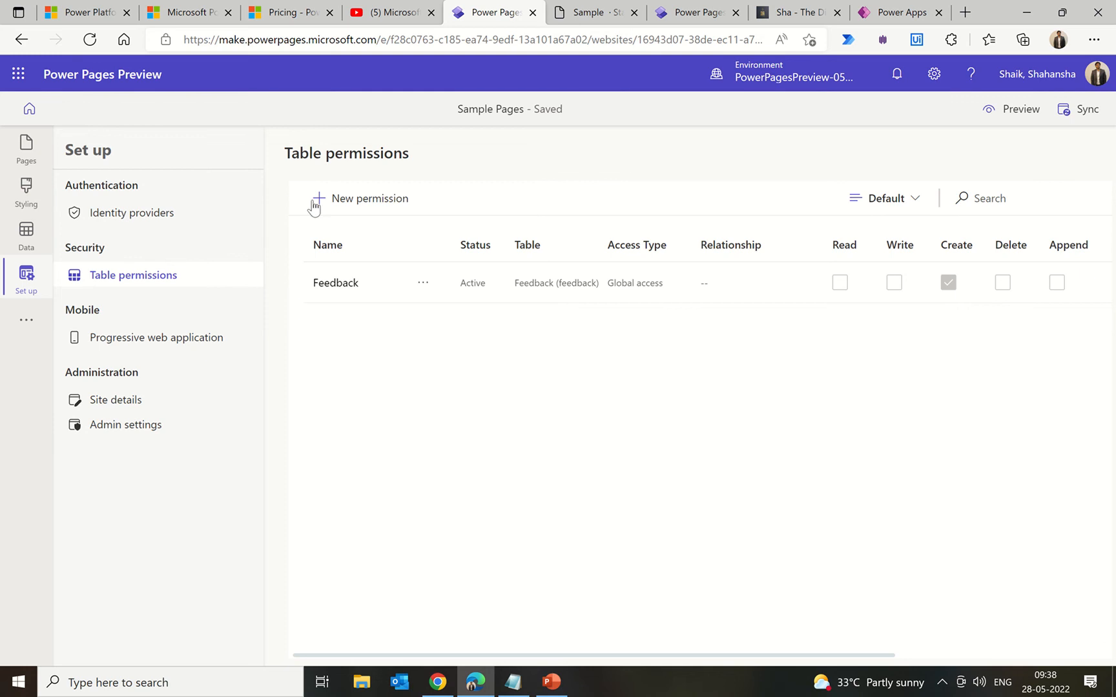
# Step: Create a new table permission named 'sample' for the Sample table with Global access
pyautogui.click(353, 213)
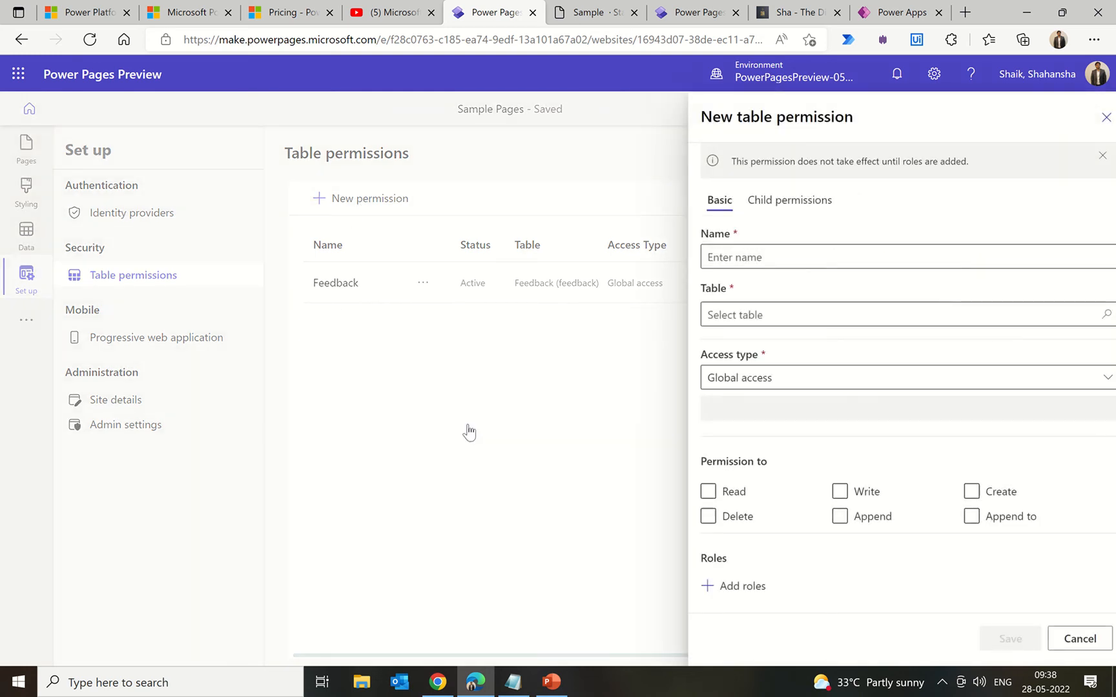
pyautogui.click(735, 256)
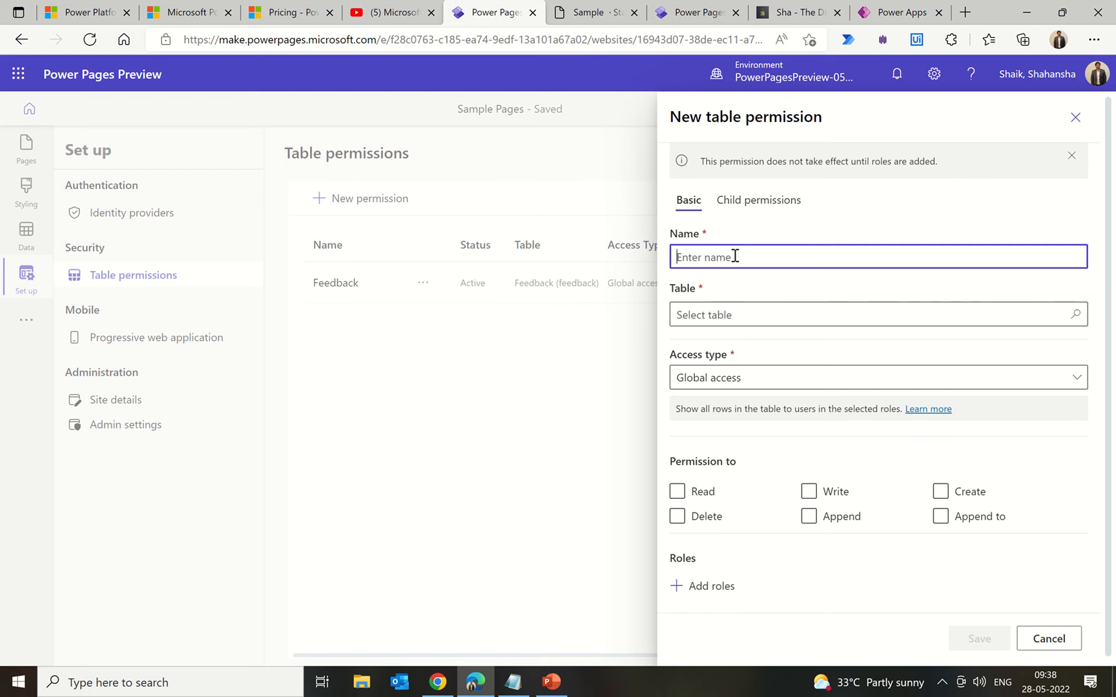
pyautogui.write('sample')
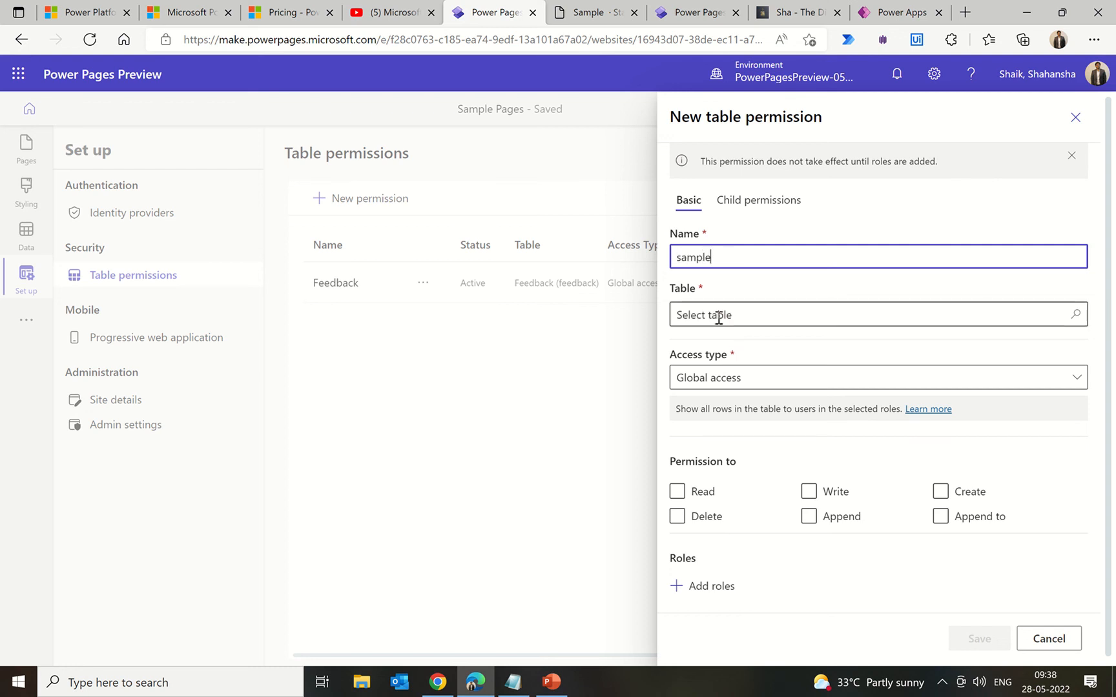
pyautogui.click(718, 318)
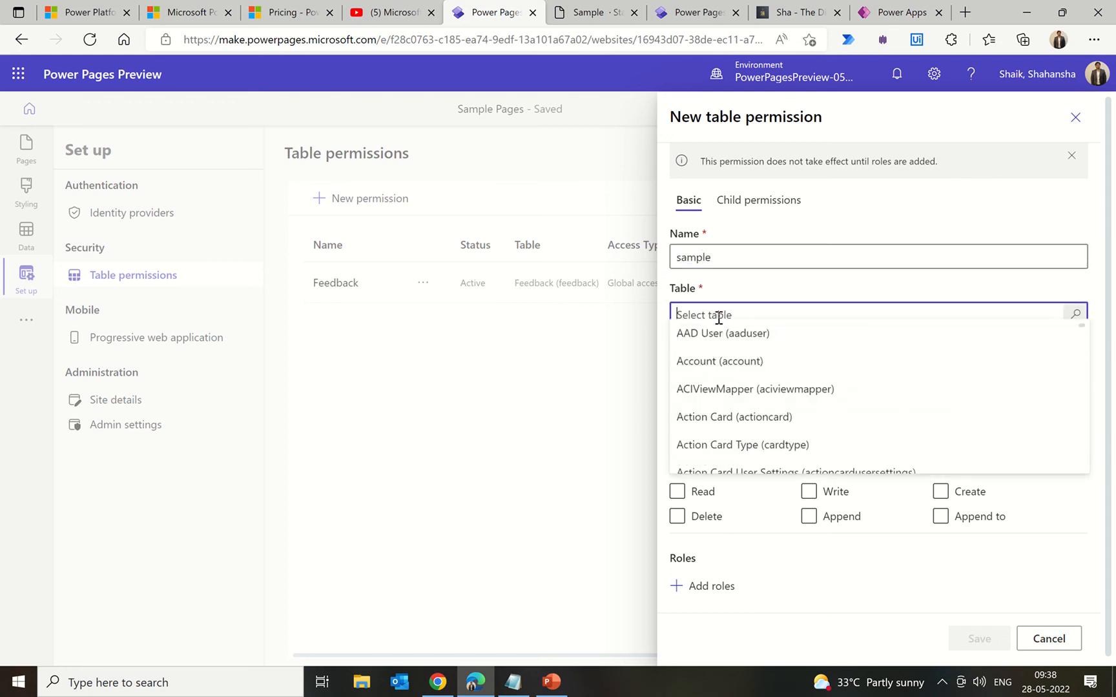
pyautogui.write('sampl')
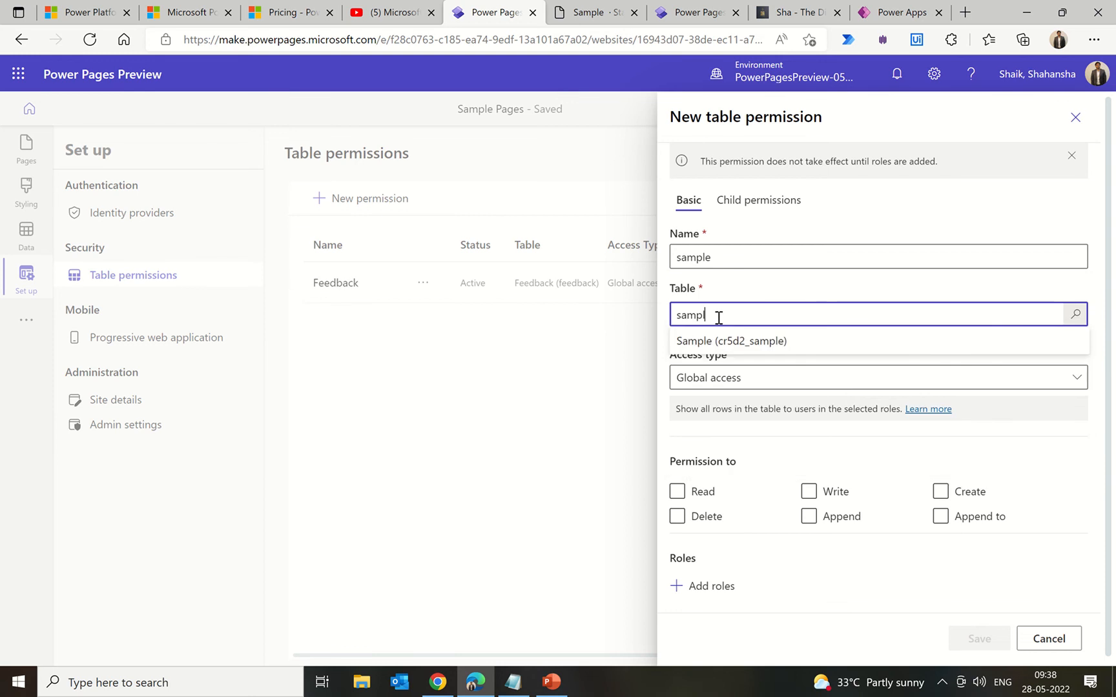
pyautogui.click(730, 349)
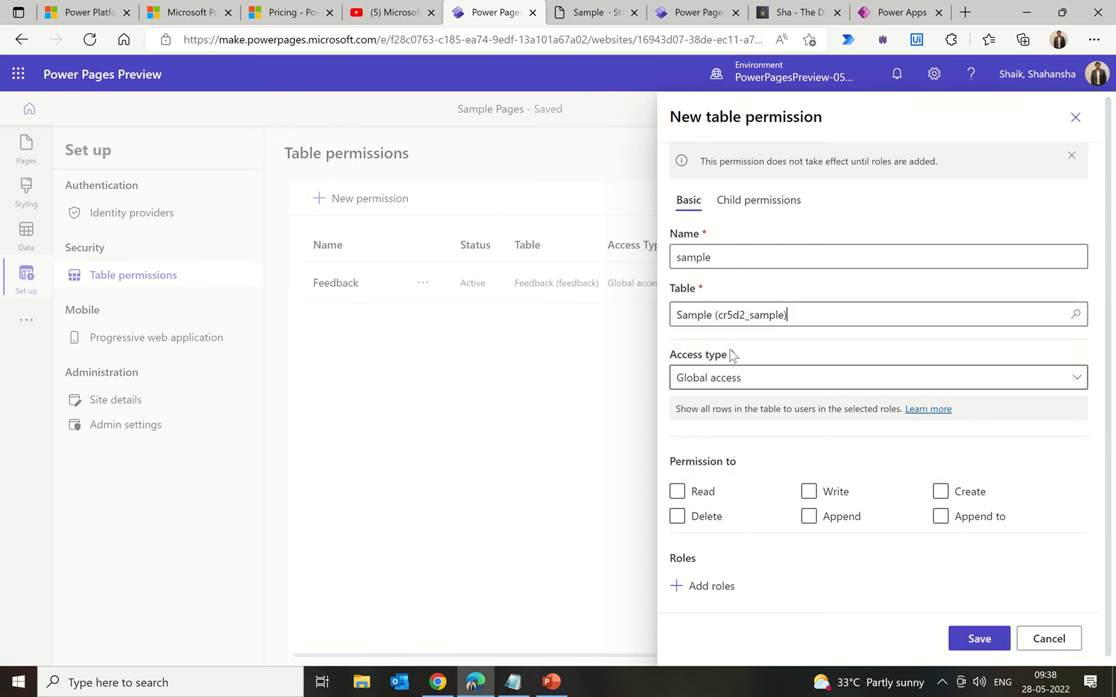
pyautogui.click(778, 386)
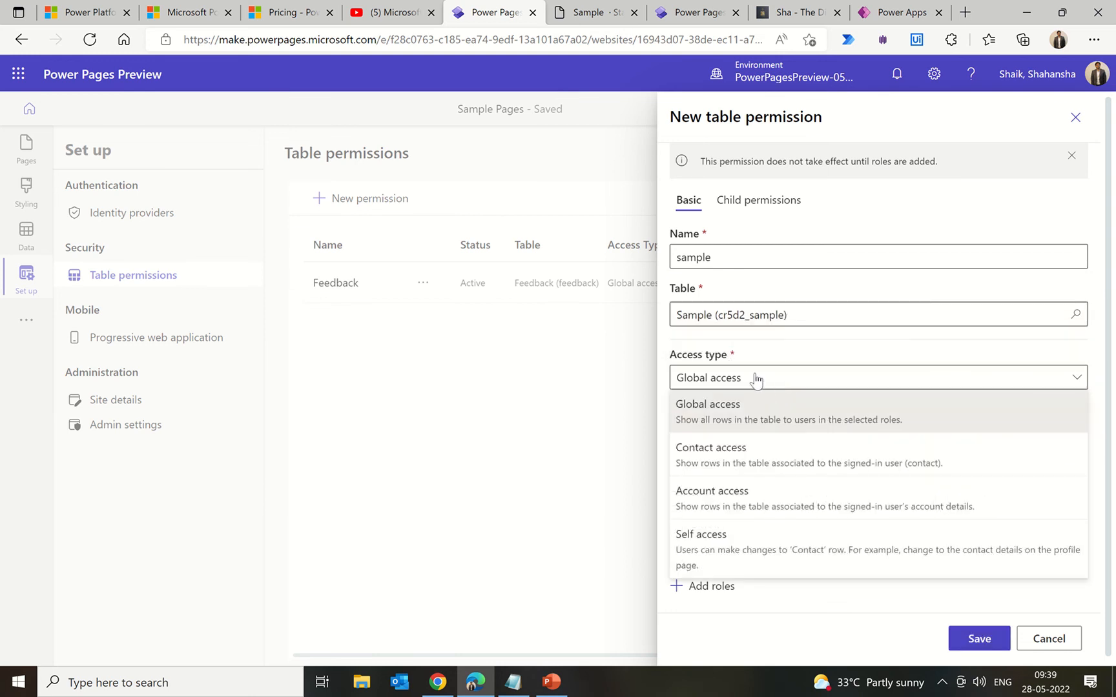
pyautogui.click(756, 379)
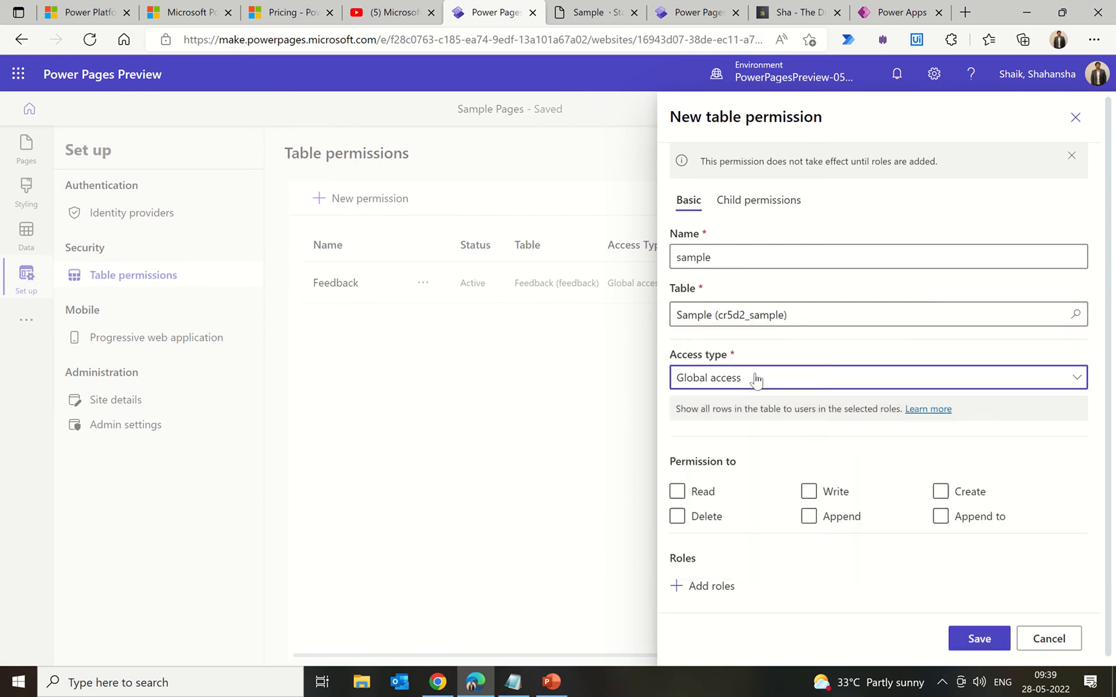
# Step: Grant the permission Read, Write, Create, Append to, Append and Delete privileges
pyautogui.click(676, 492)
pyautogui.click(808, 492)
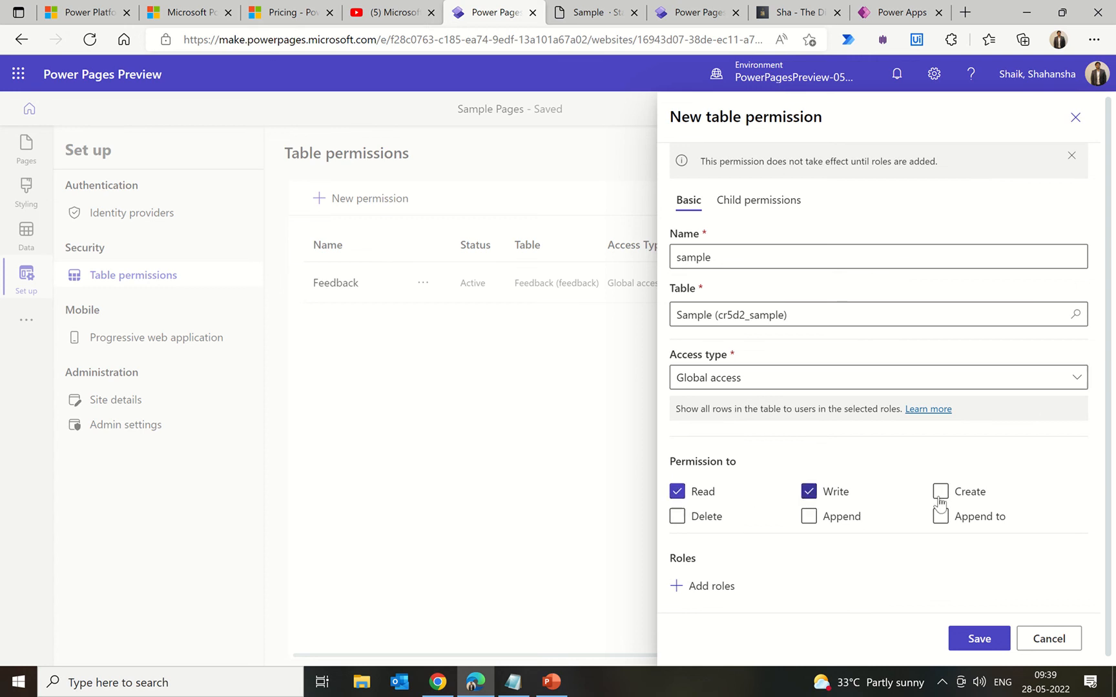
pyautogui.click(940, 496)
pyautogui.click(939, 518)
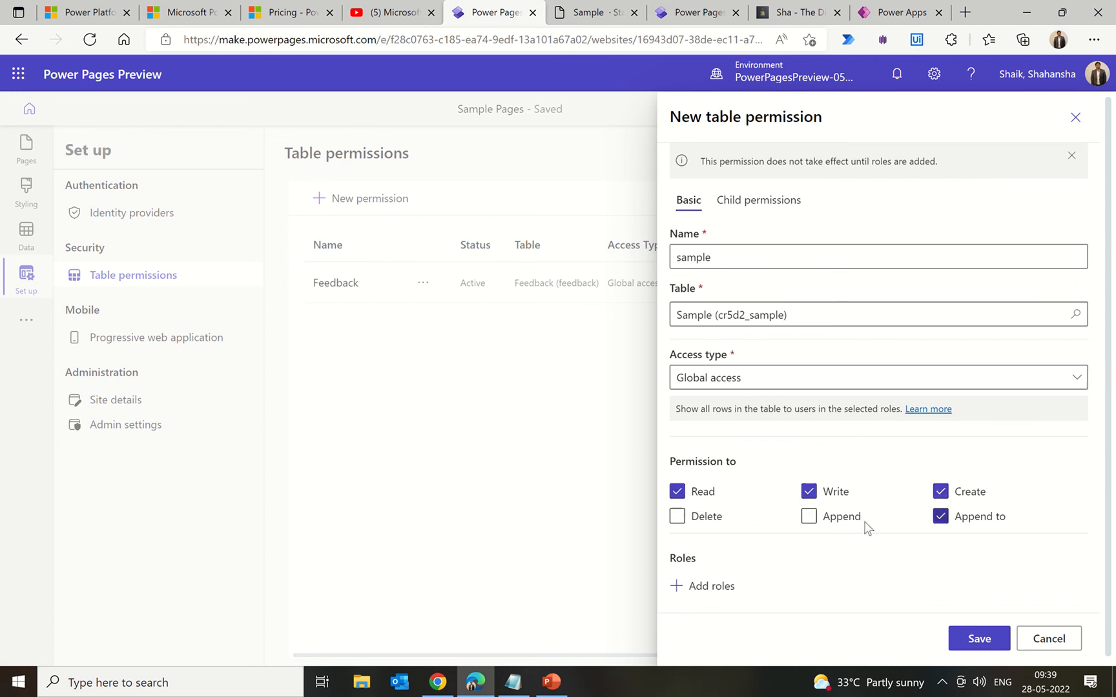
pyautogui.click(809, 516)
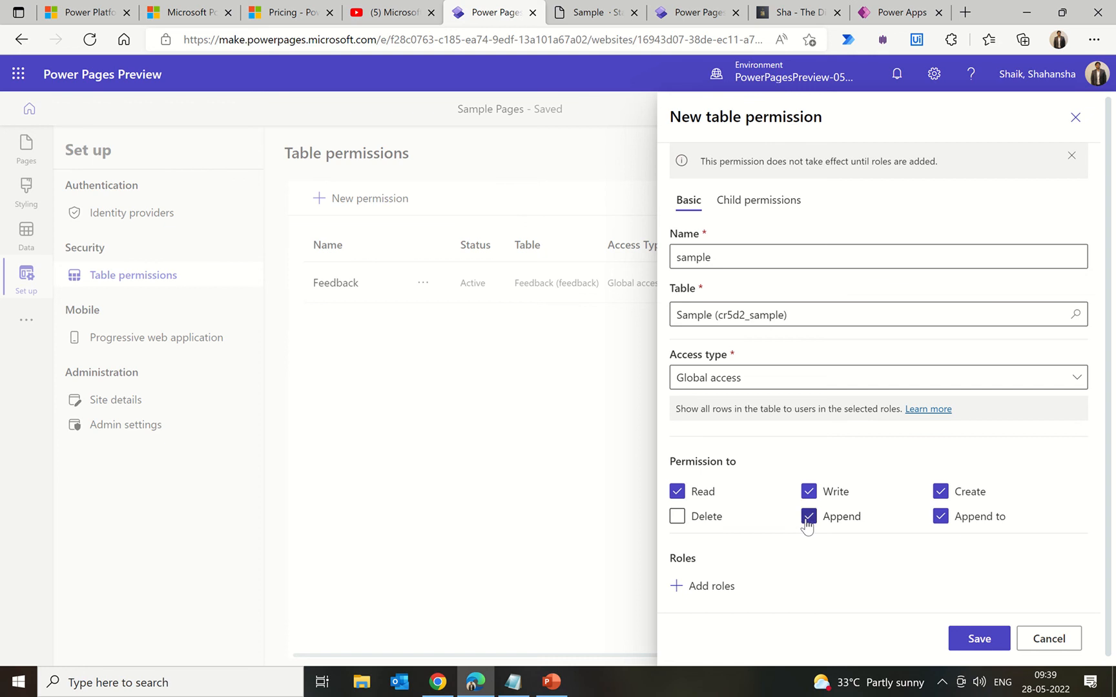
pyautogui.click(677, 520)
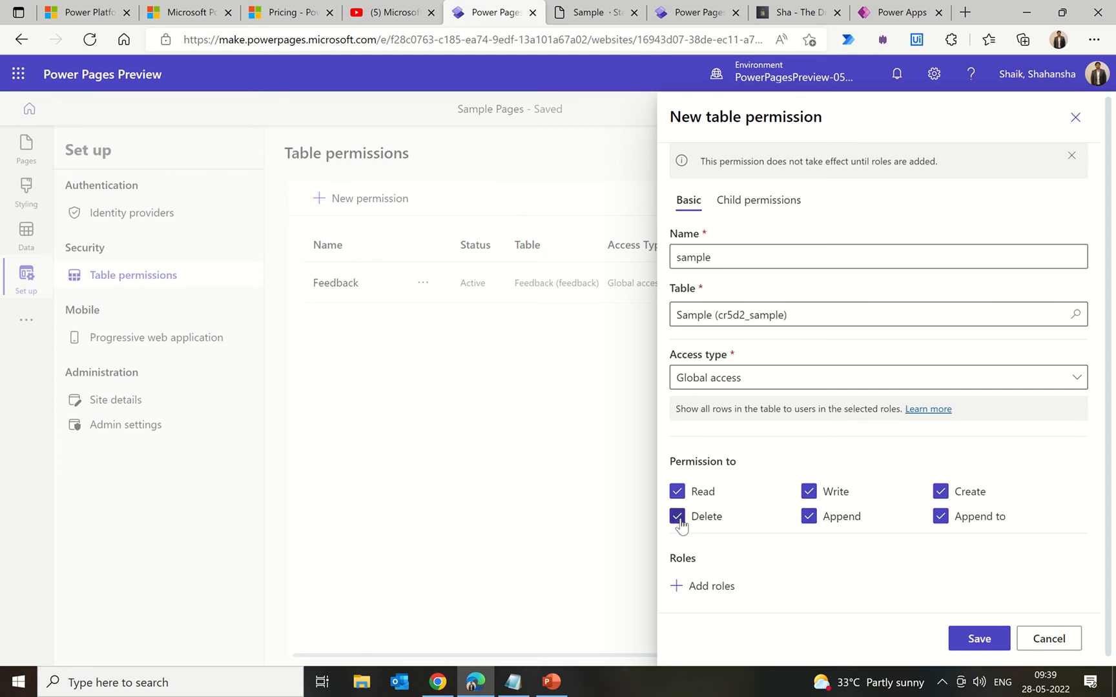
pyautogui.click(700, 589)
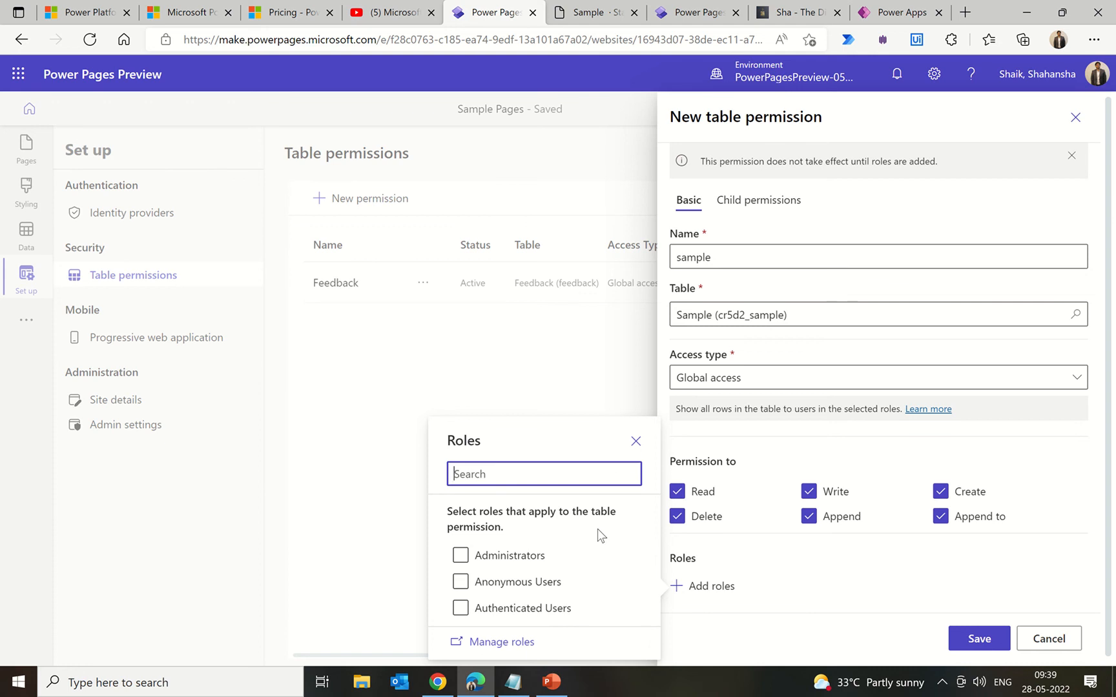
# Step: Assign Authenticated Users and Administrators roles, untick Delete, and save the 'sample' permission
pyautogui.click(461, 608)
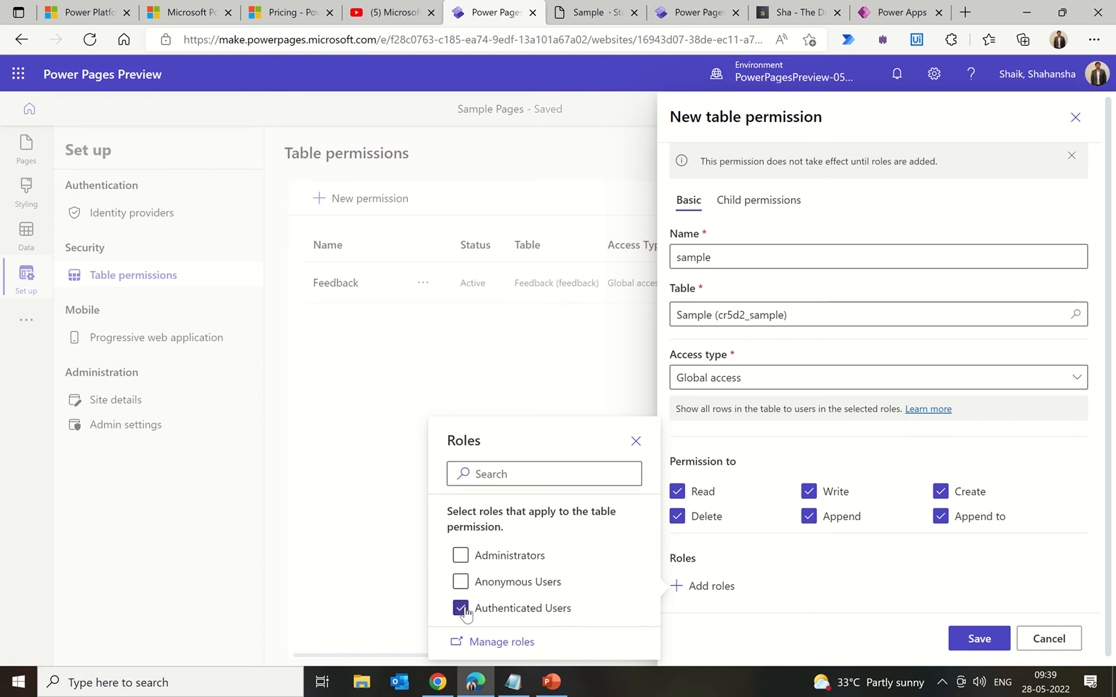
pyautogui.click(461, 556)
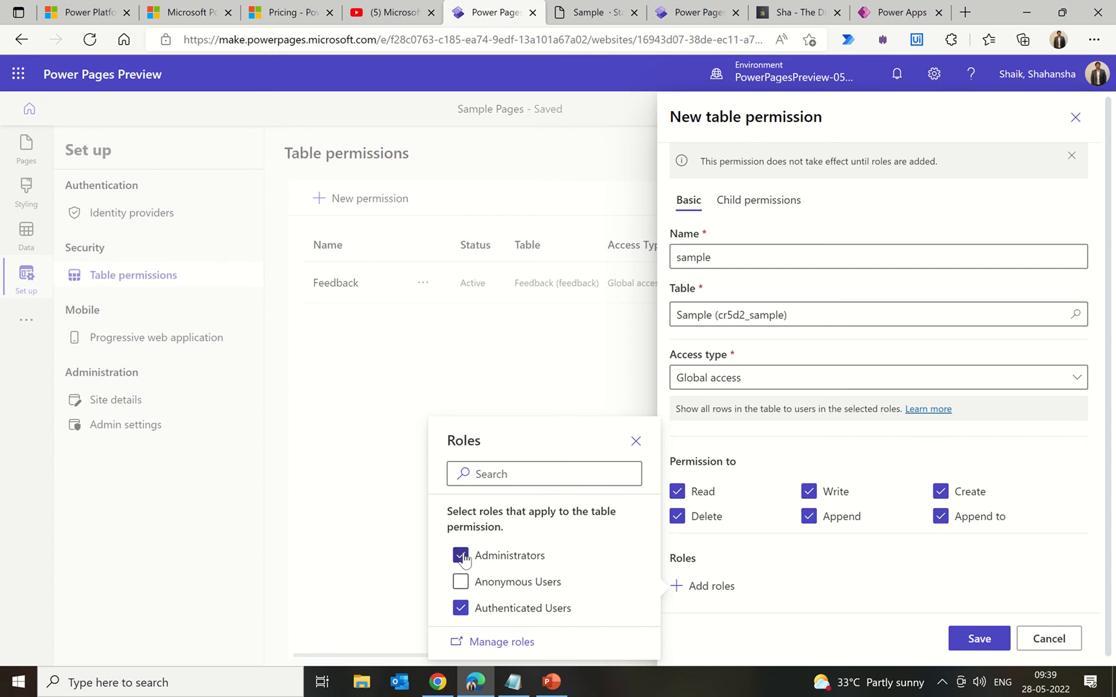
pyautogui.click(819, 581)
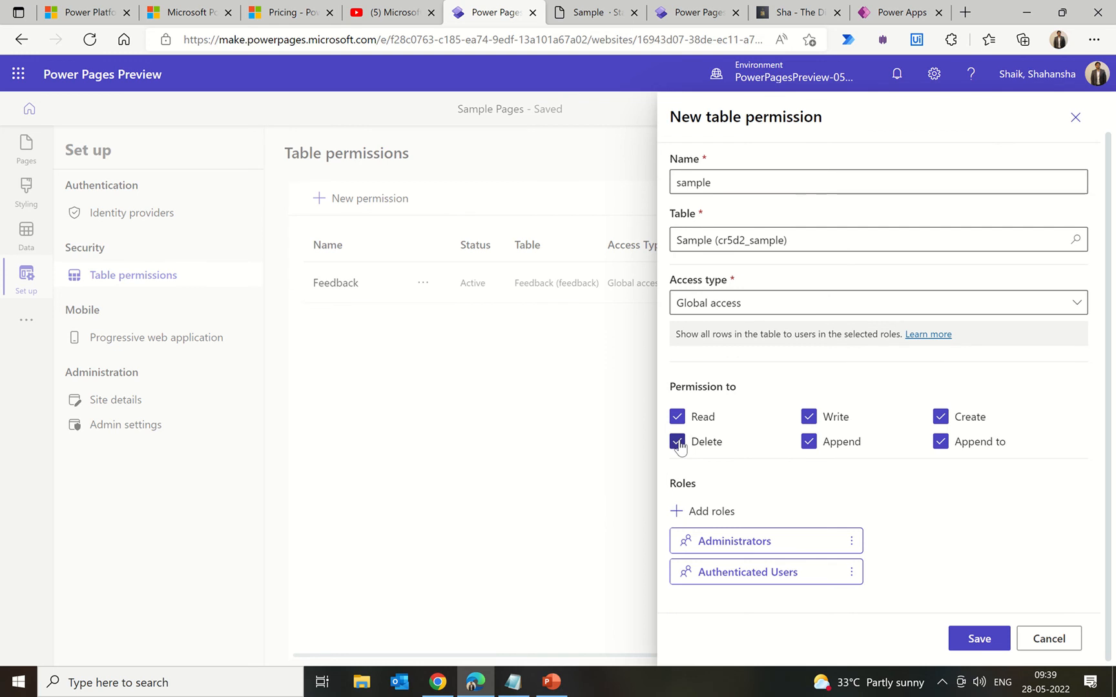
pyautogui.click(677, 443)
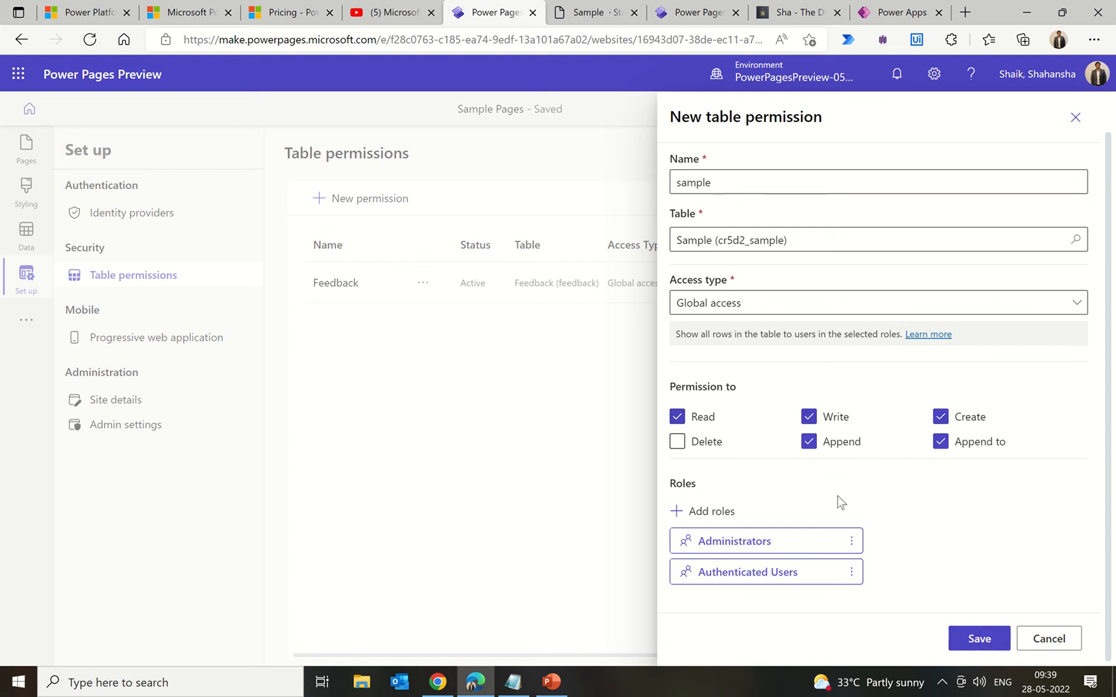
pyautogui.click(975, 639)
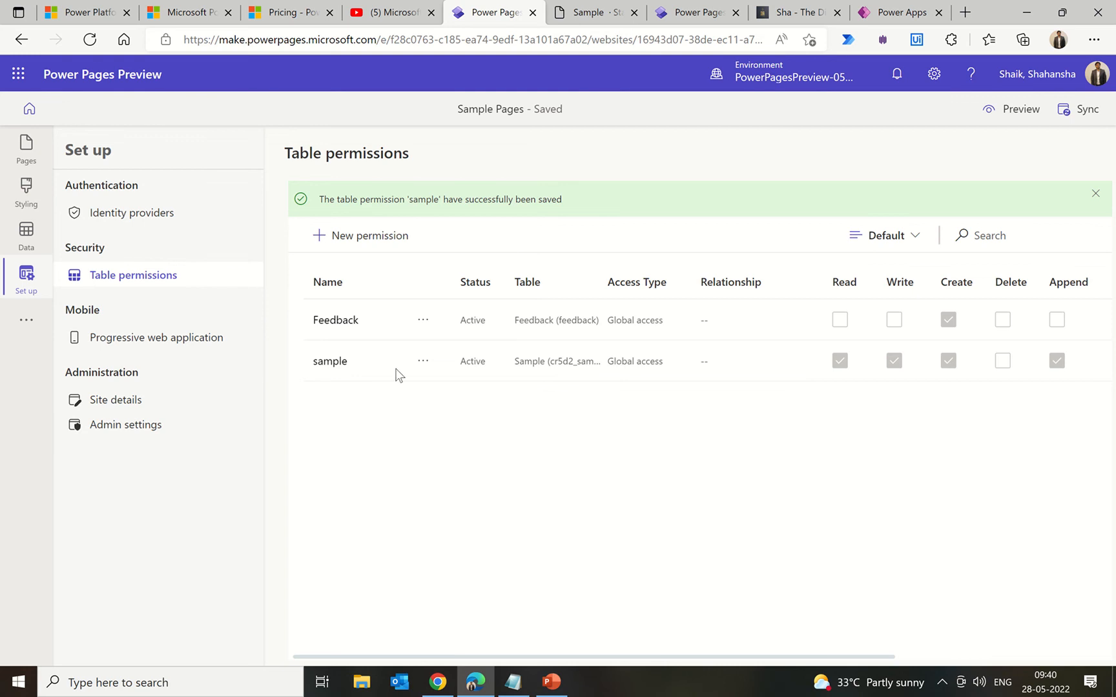
# Step: Reload the live Sample page and confirm the records list and form still show permission messages
pyautogui.moveTo(581, 6)
pyautogui.click(587, 16)
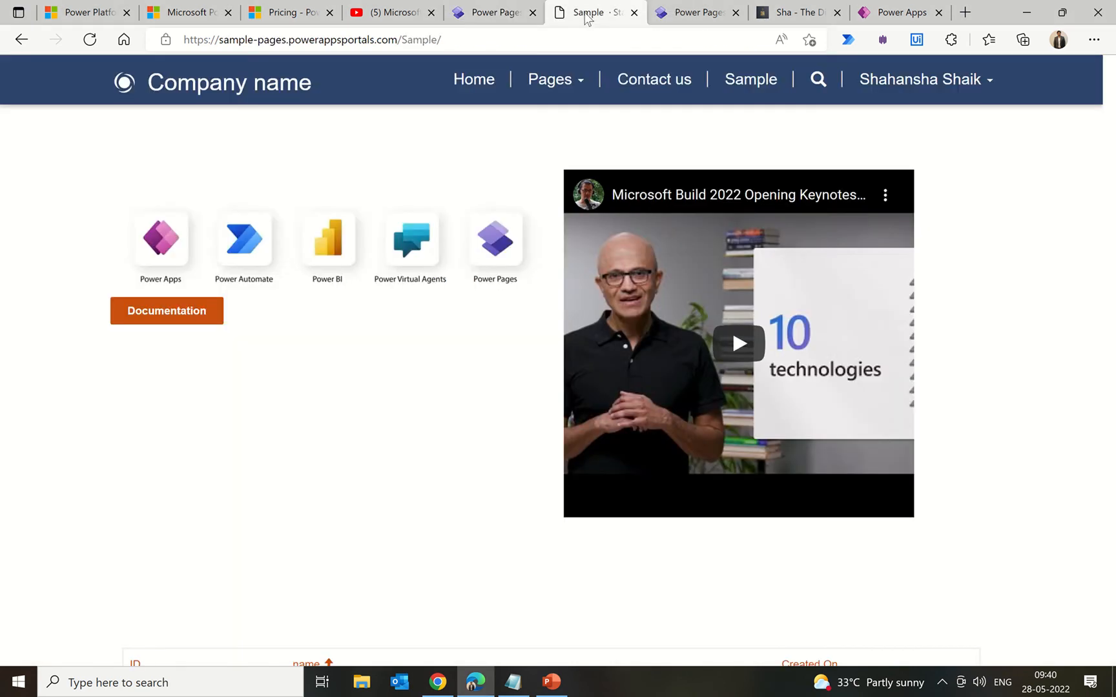
pyautogui.click(487, 14)
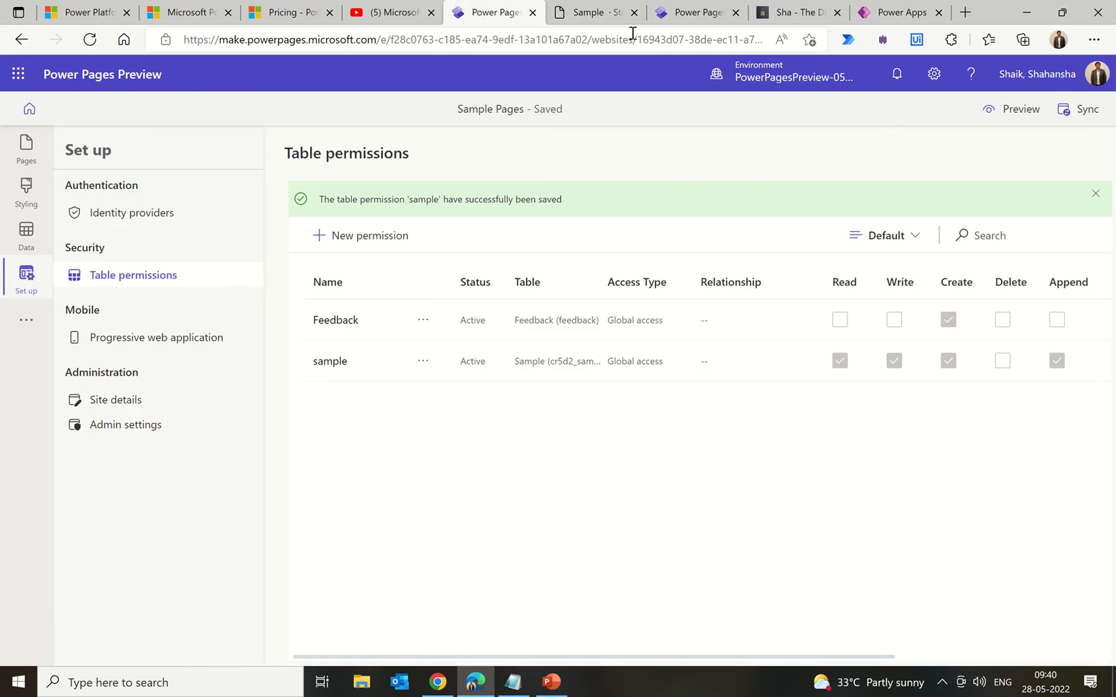
pyautogui.click(601, 15)
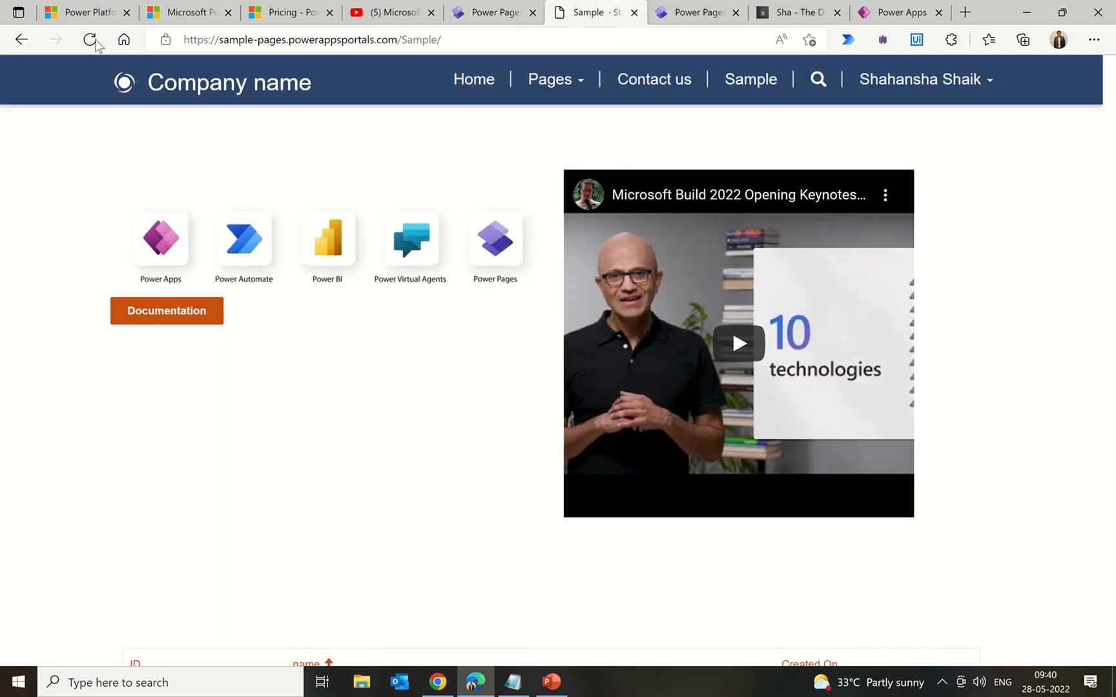
pyautogui.click(89, 40)
pyautogui.scroll(-6, 60, 349)
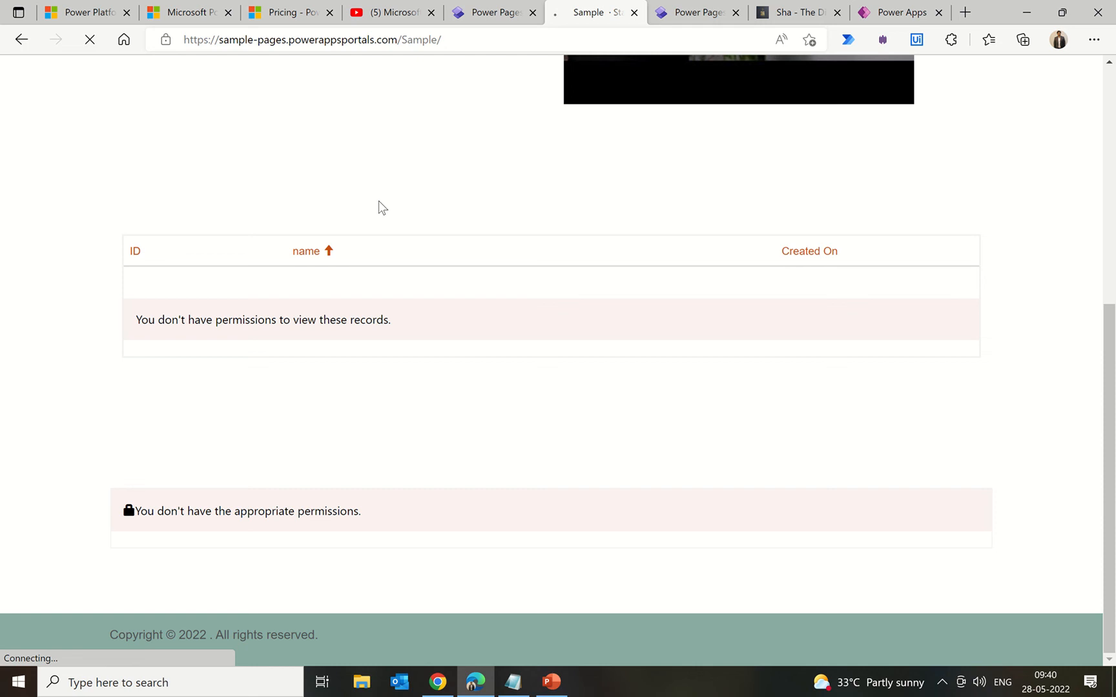
pyautogui.click(465, 20)
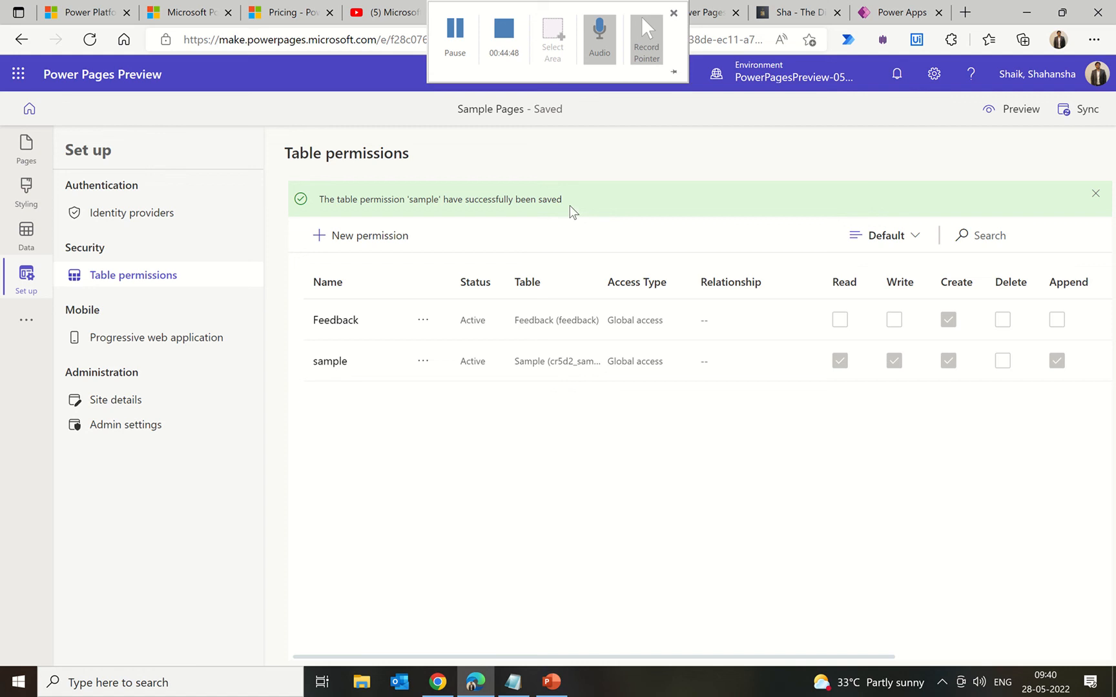
pyautogui.click(572, 20)
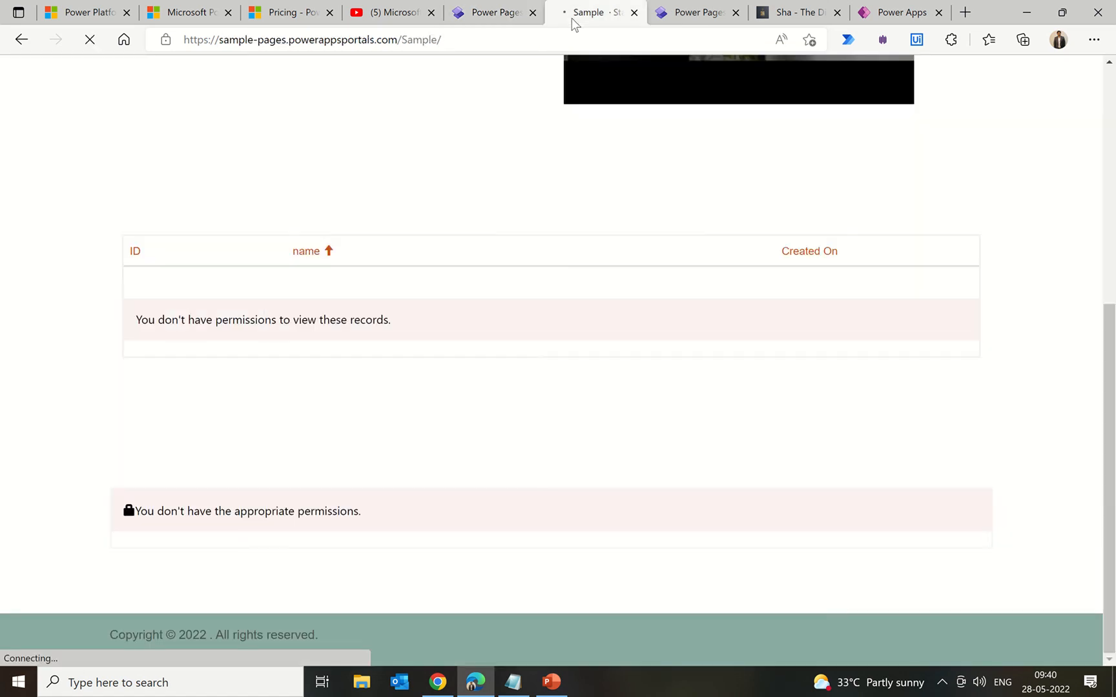
pyautogui.scroll(6, 463, 220)
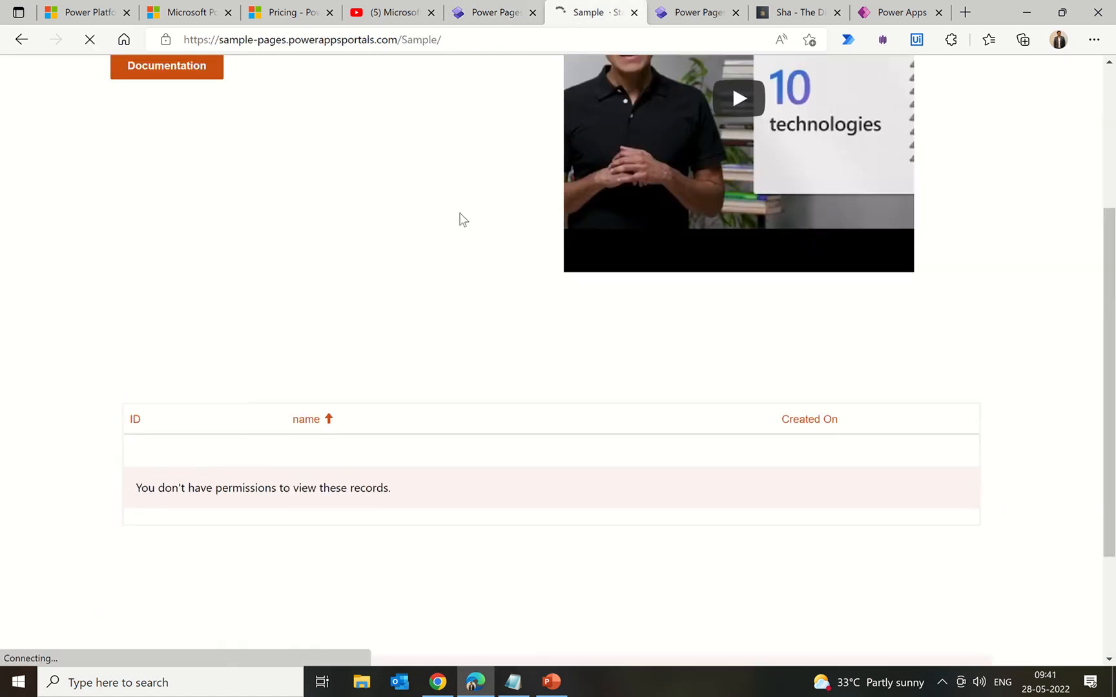
pyautogui.scroll(-6, 463, 219)
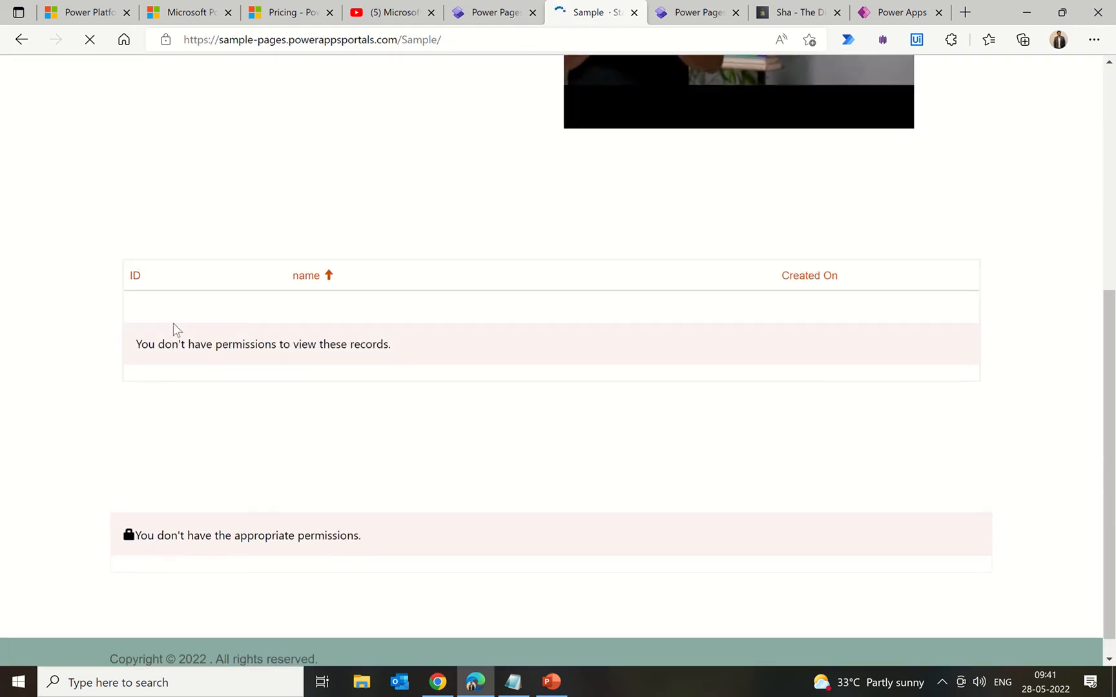
# Step: Sync the site configuration and open a Desktop preview of the Sample page
pyautogui.click(491, 26)
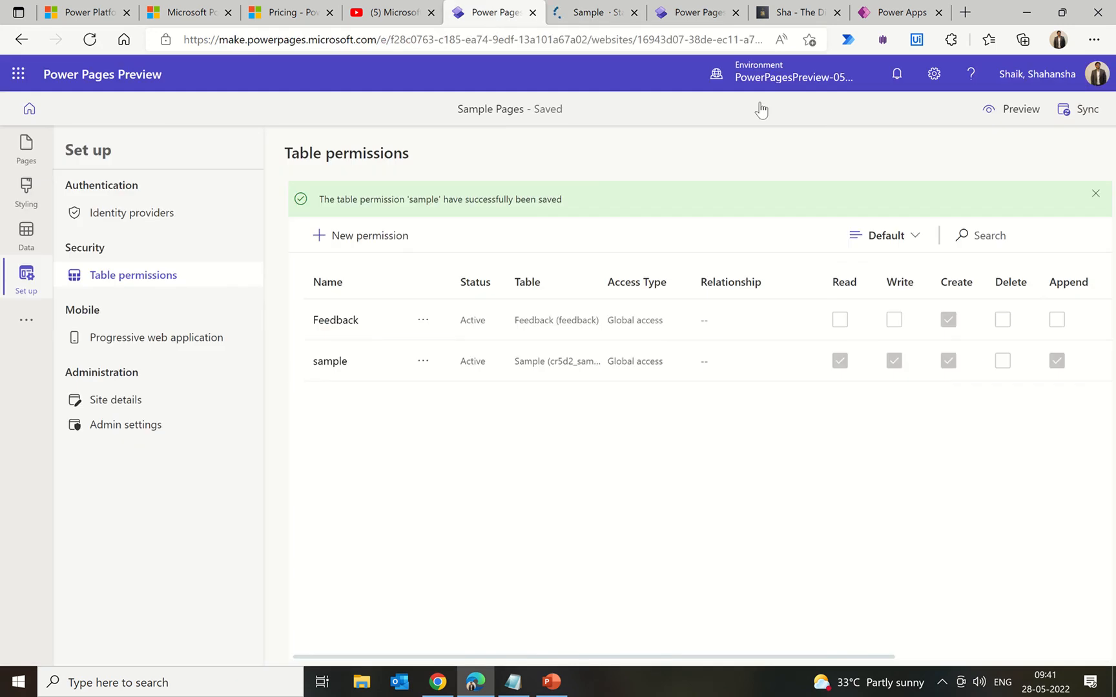
pyautogui.click(1087, 111)
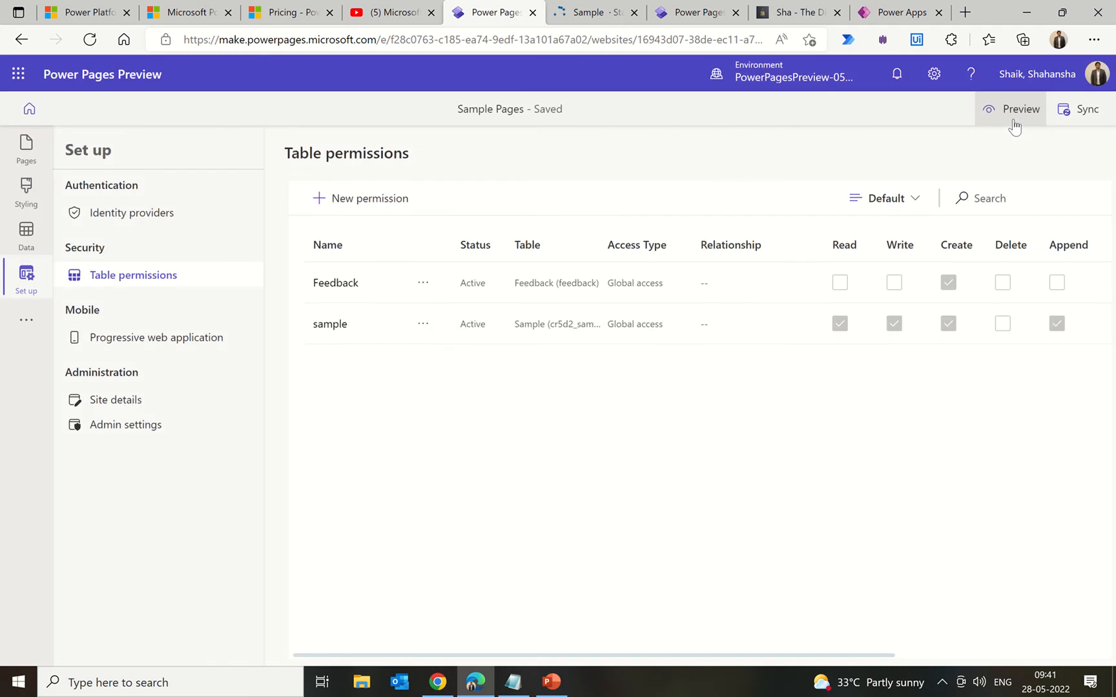
pyautogui.click(1014, 124)
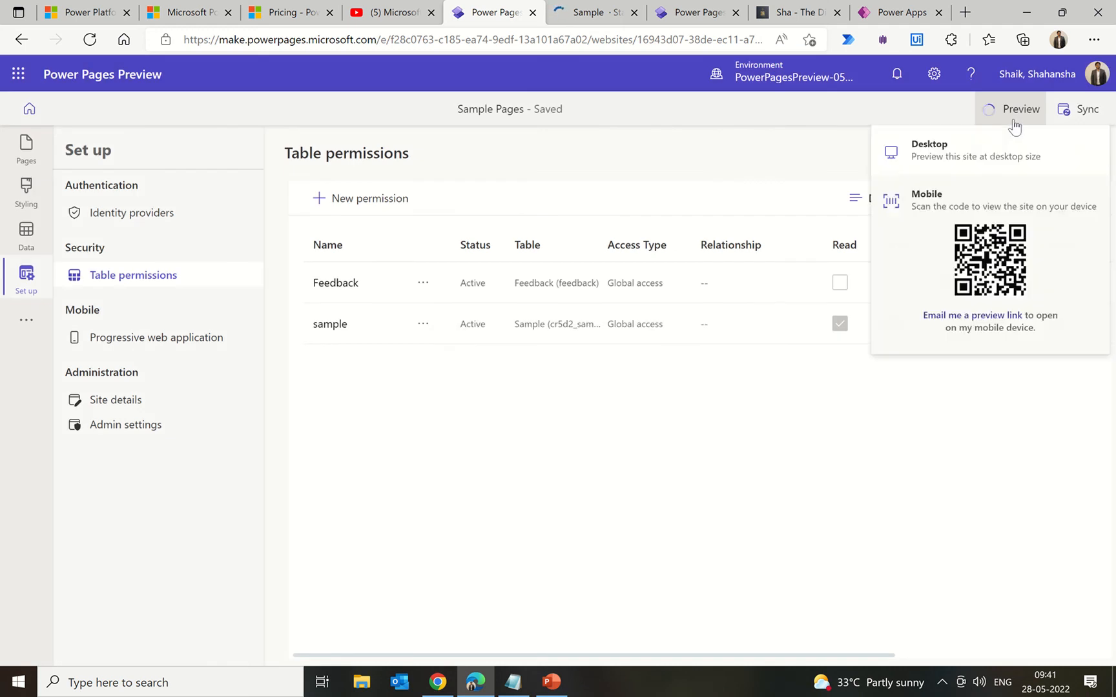
pyautogui.click(983, 162)
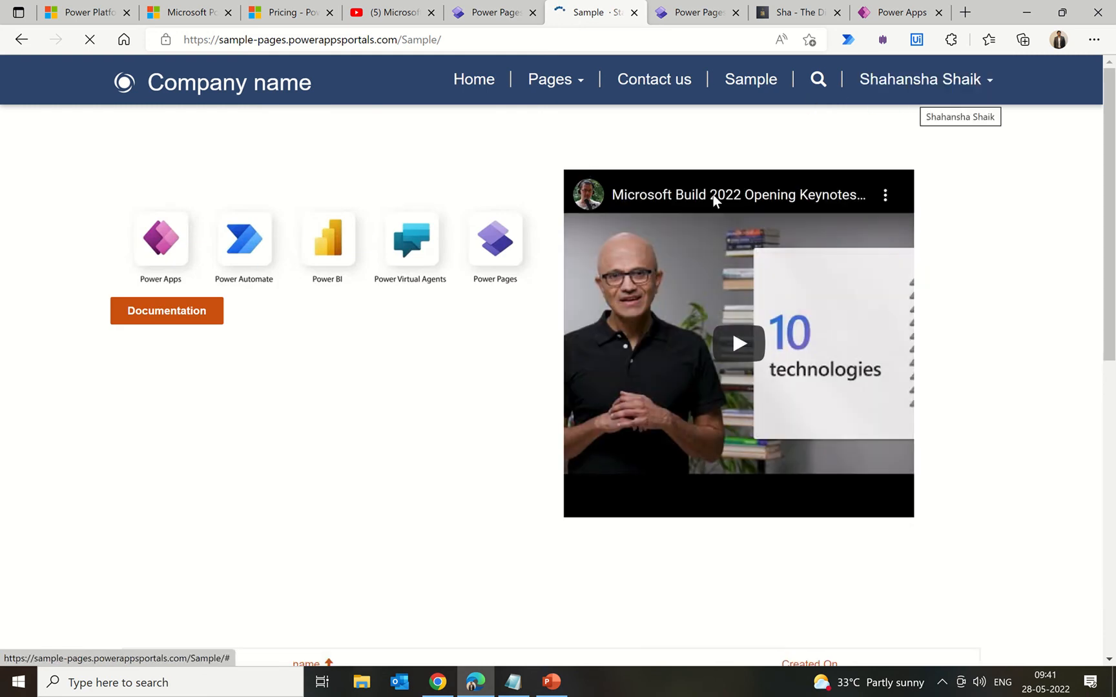
# Step: Submit a new record named test2 through the Sample page form, entering the captcha code
pyautogui.scroll(-5, 404, 428)
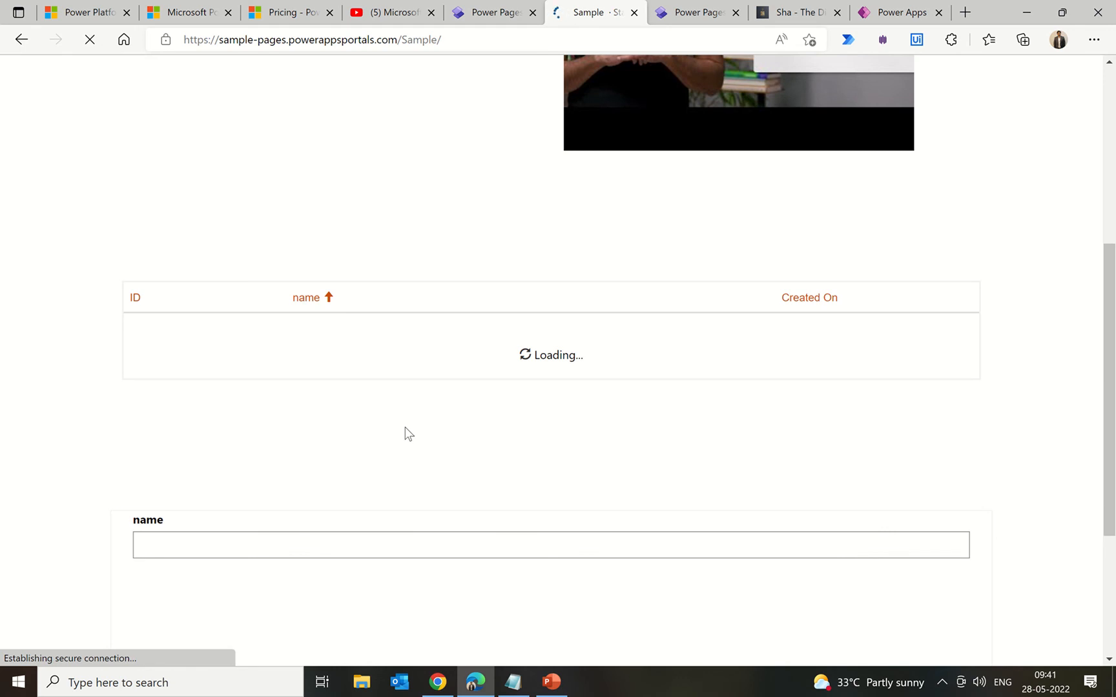
pyautogui.scroll(5, 405, 434)
pyautogui.scroll(-8, 405, 432)
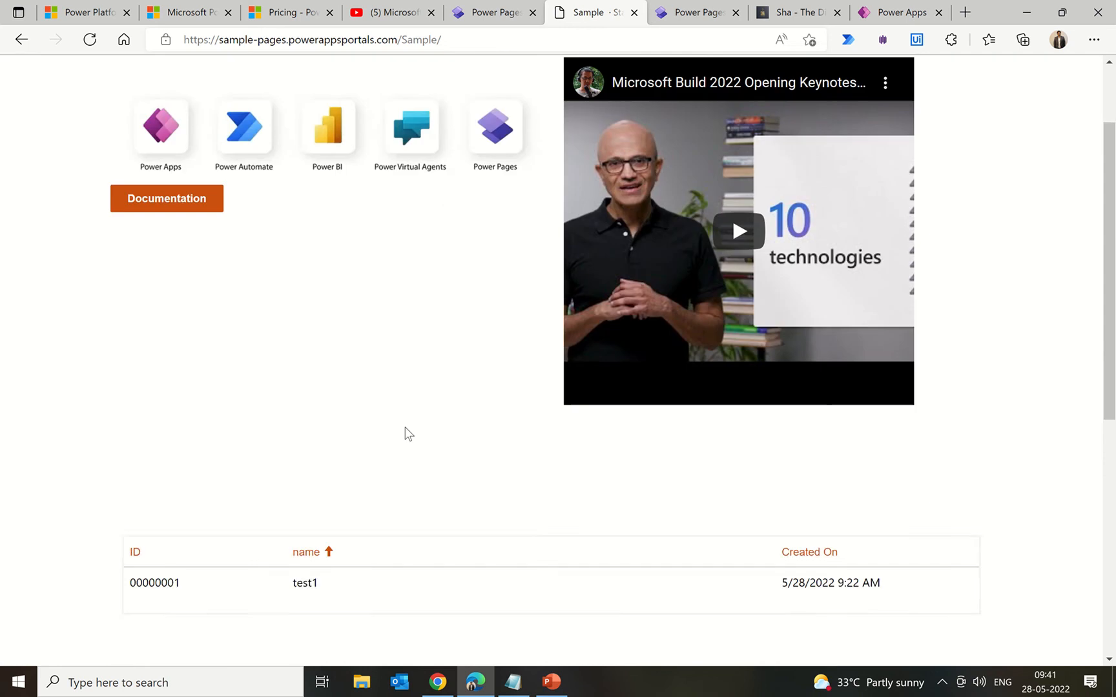
pyautogui.scroll(3, 406, 433)
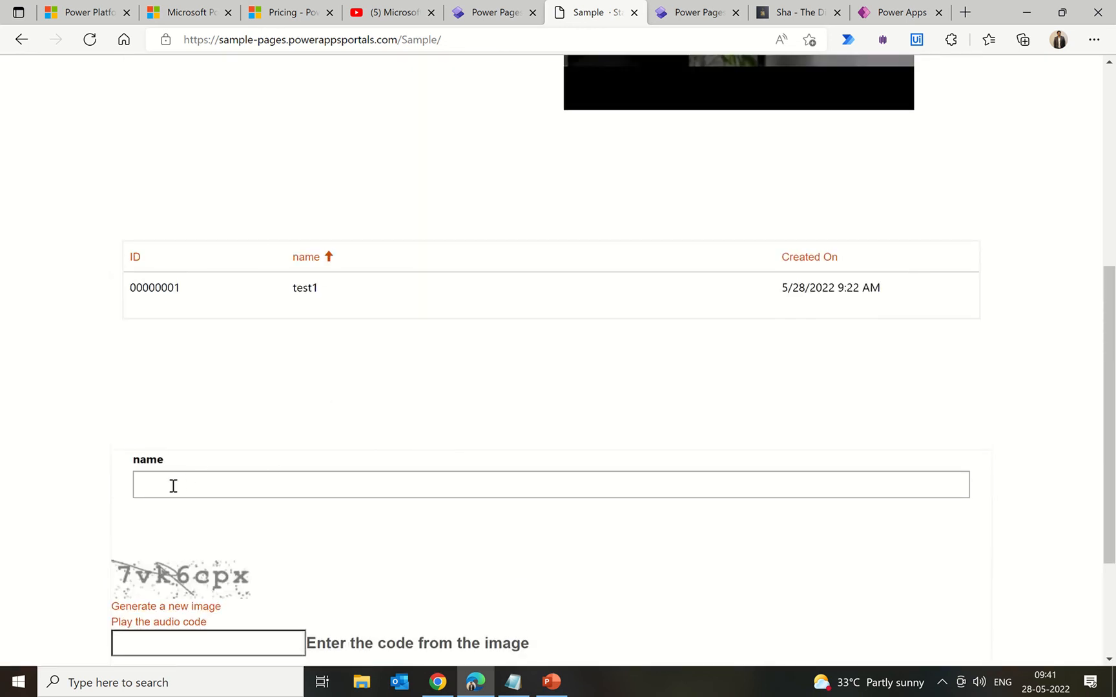
pyautogui.scroll(-3, 299, 489)
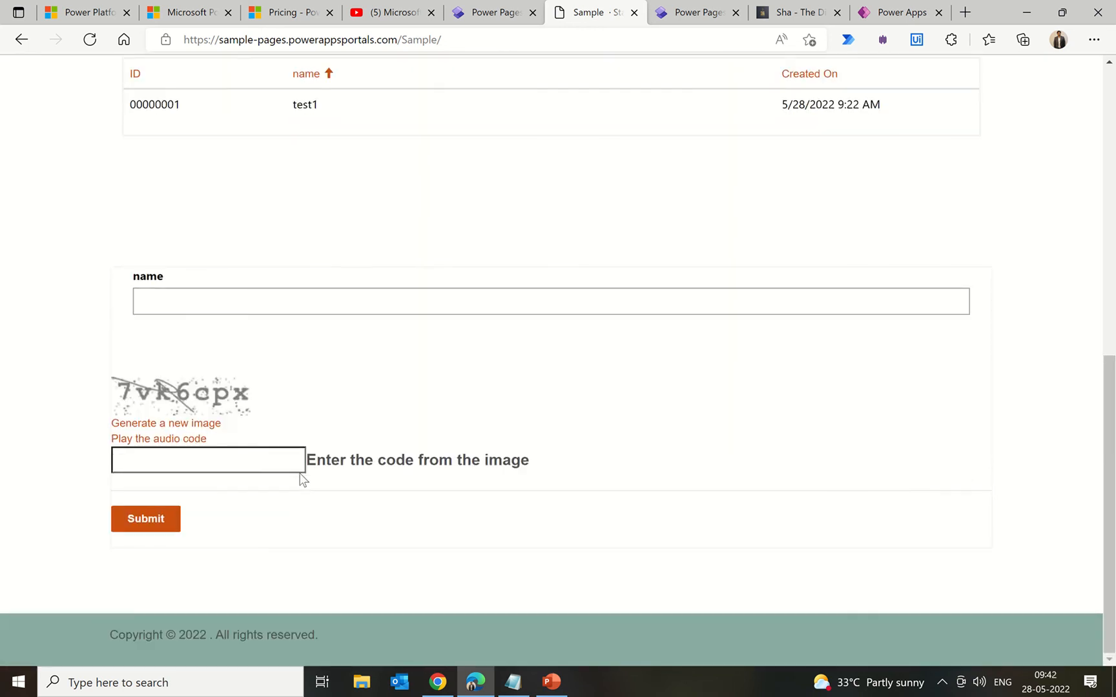
pyautogui.click(189, 302)
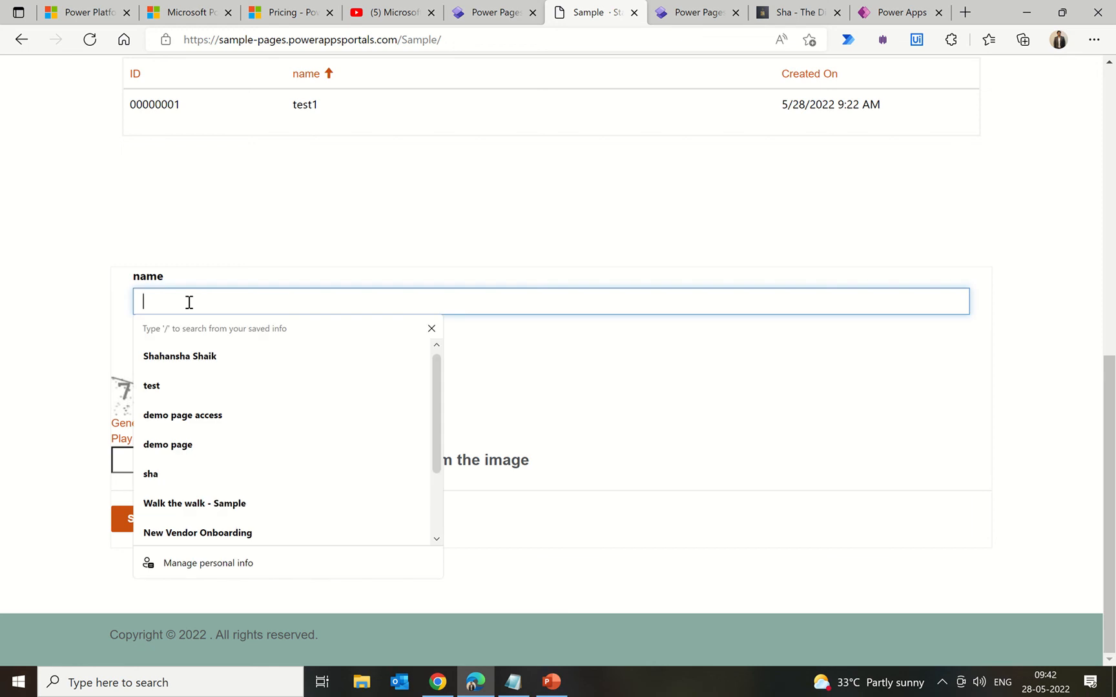
pyautogui.write('test2')
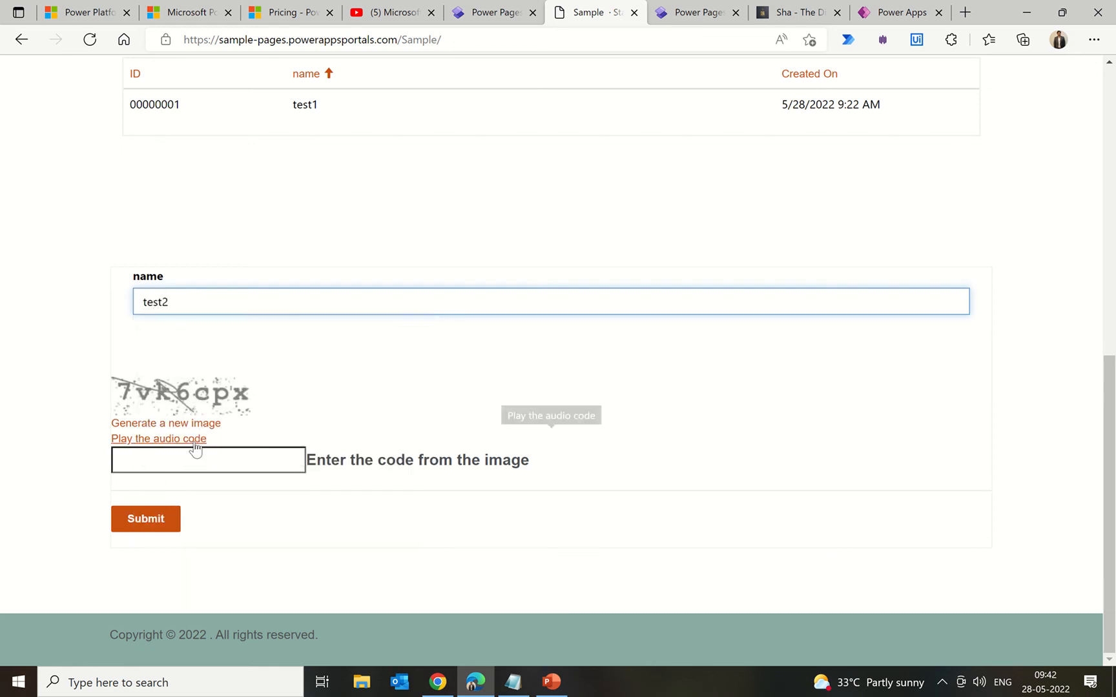
pyautogui.click(187, 455)
pyautogui.write('7v')
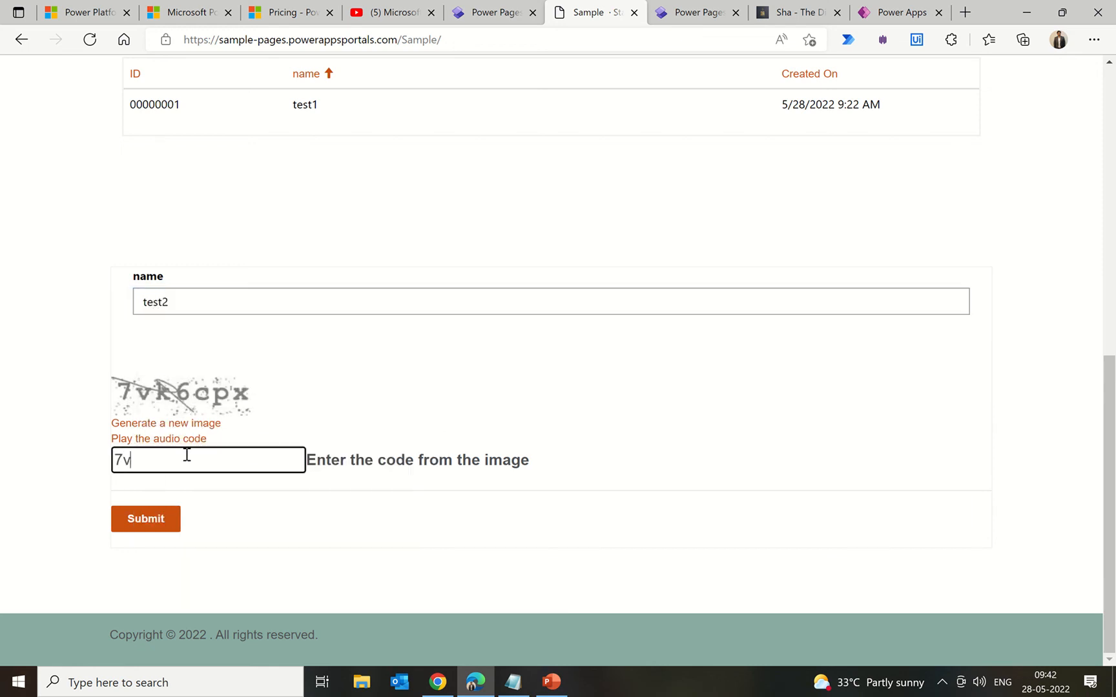
pyautogui.write('k6cpx')
pyautogui.click(155, 522)
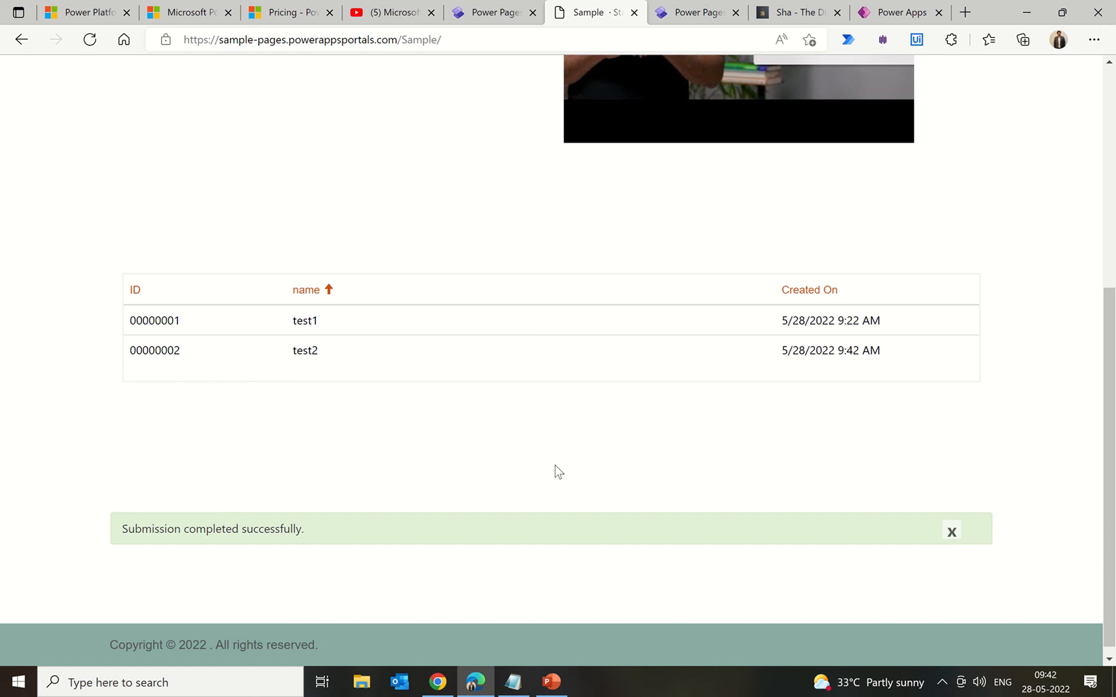
# Step: Sign out of the Sample site, confirm records are hidden, and return to Power Pages studio
pyautogui.scroll(5, 554, 465)
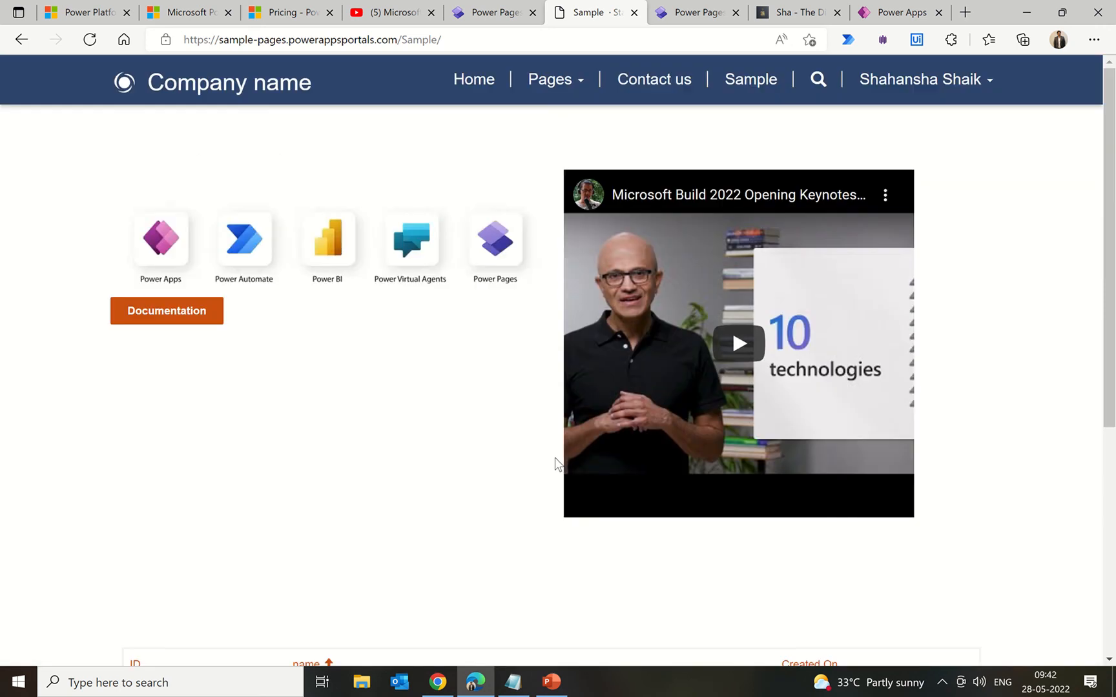
pyautogui.click(991, 82)
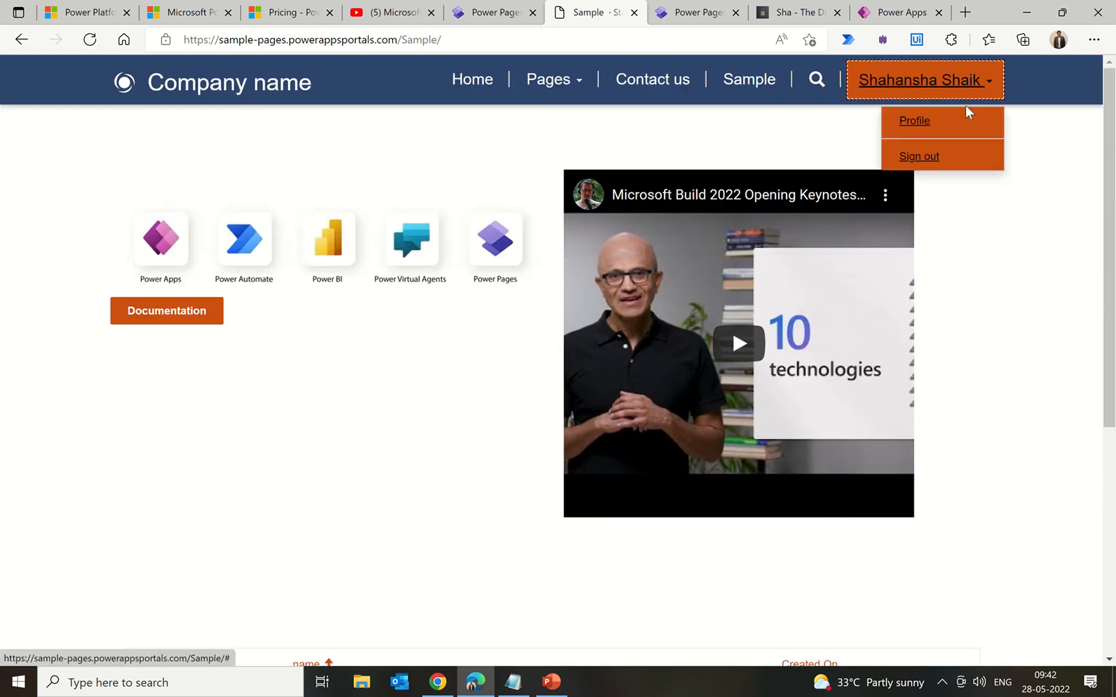
pyautogui.click(916, 161)
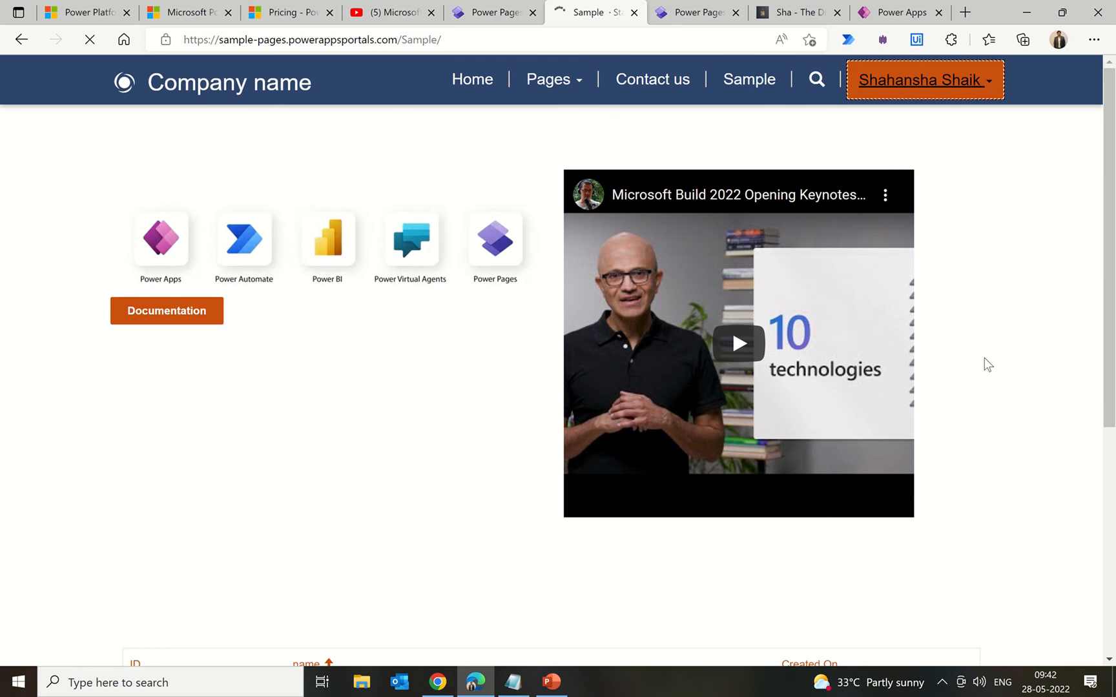
pyautogui.scroll(-5, 984, 358)
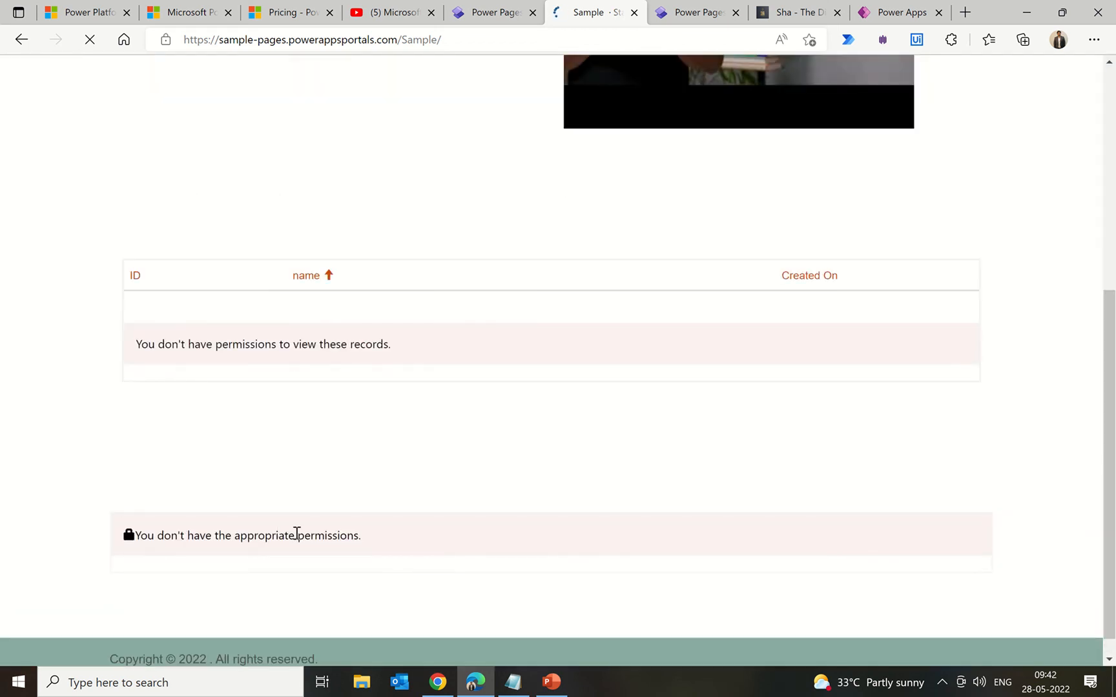
pyautogui.scroll(6, 819, 345)
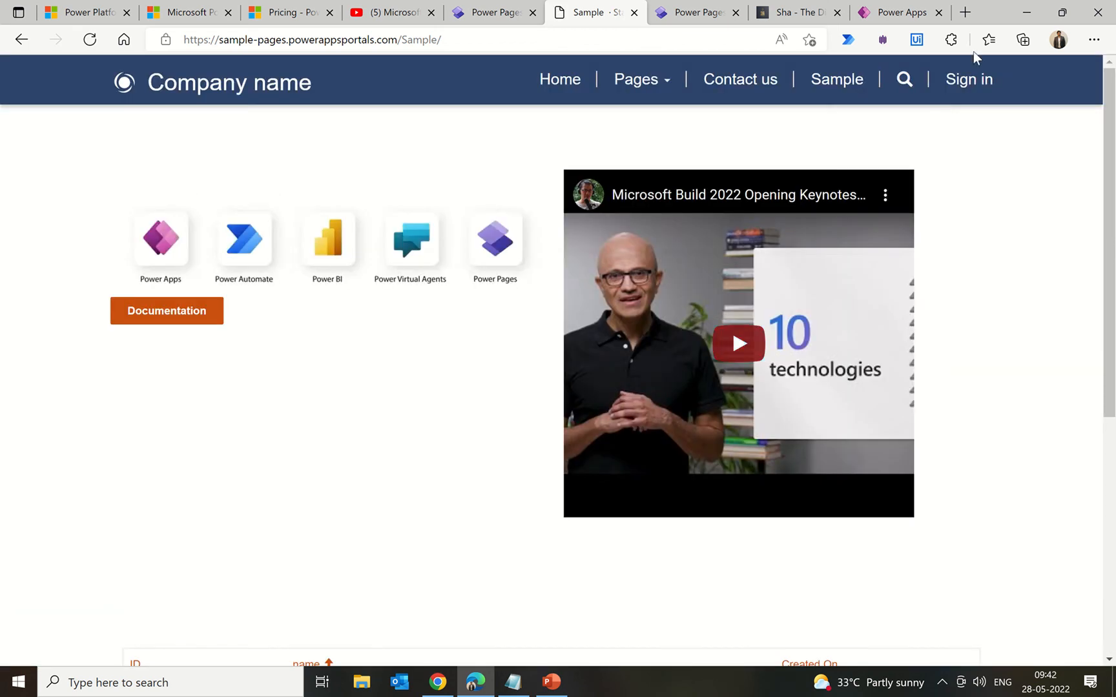
pyautogui.click(475, 14)
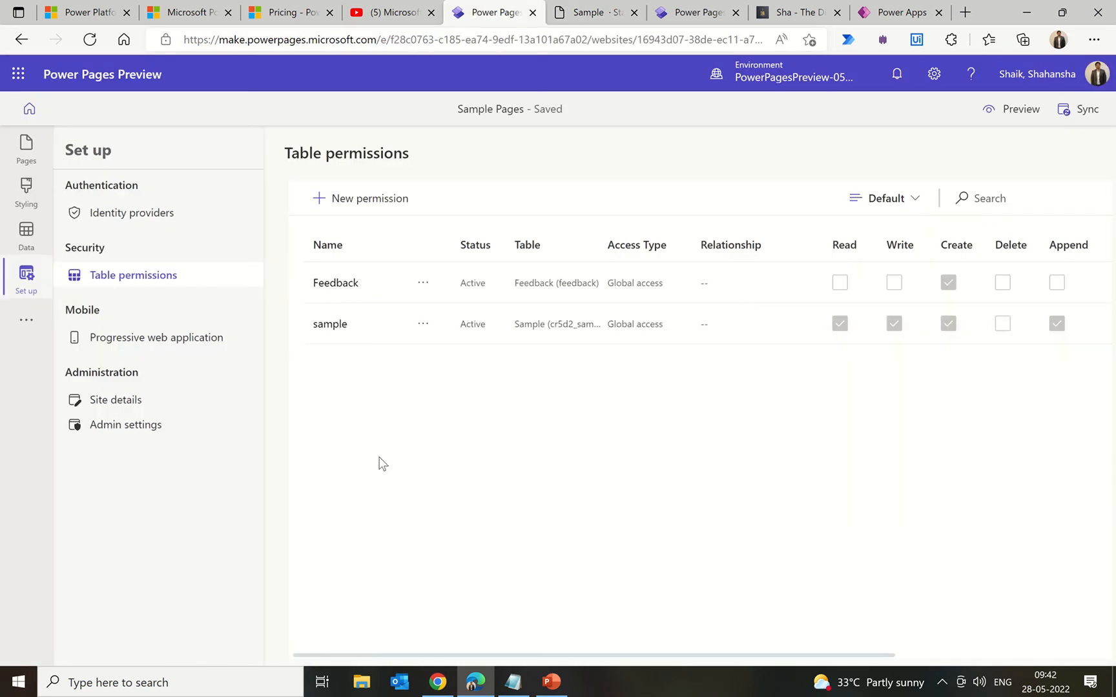
# Step: Go to Site details, then Admin settings, and reveal the extra tools offering Flow and Portal Management
pyautogui.click(141, 401)
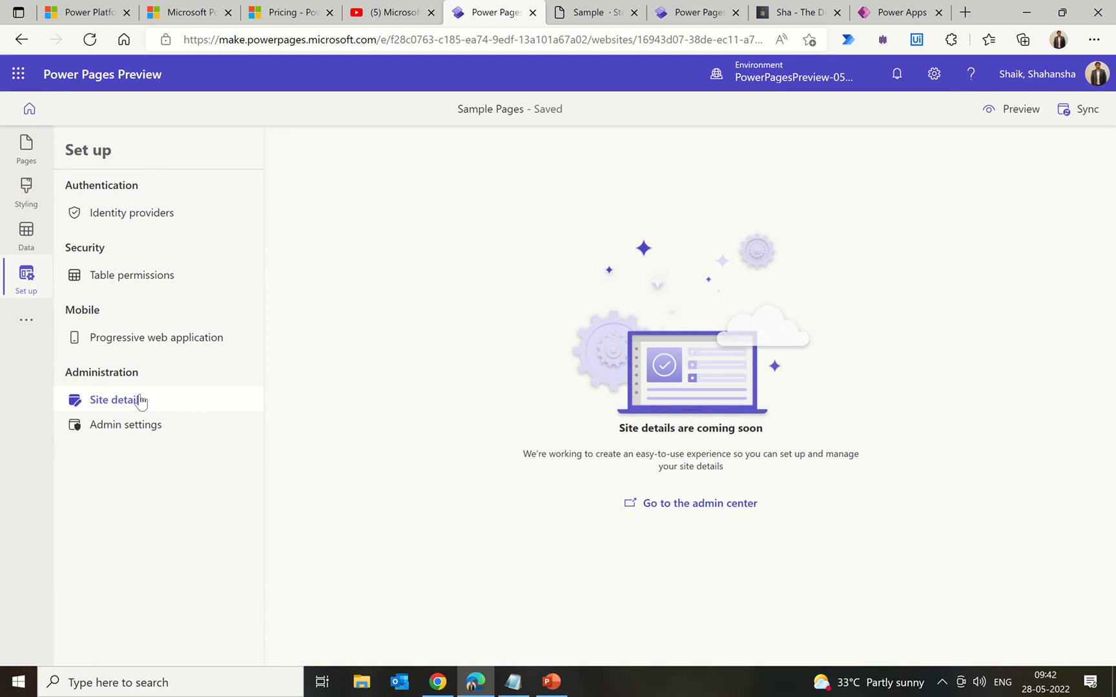
pyautogui.click(148, 428)
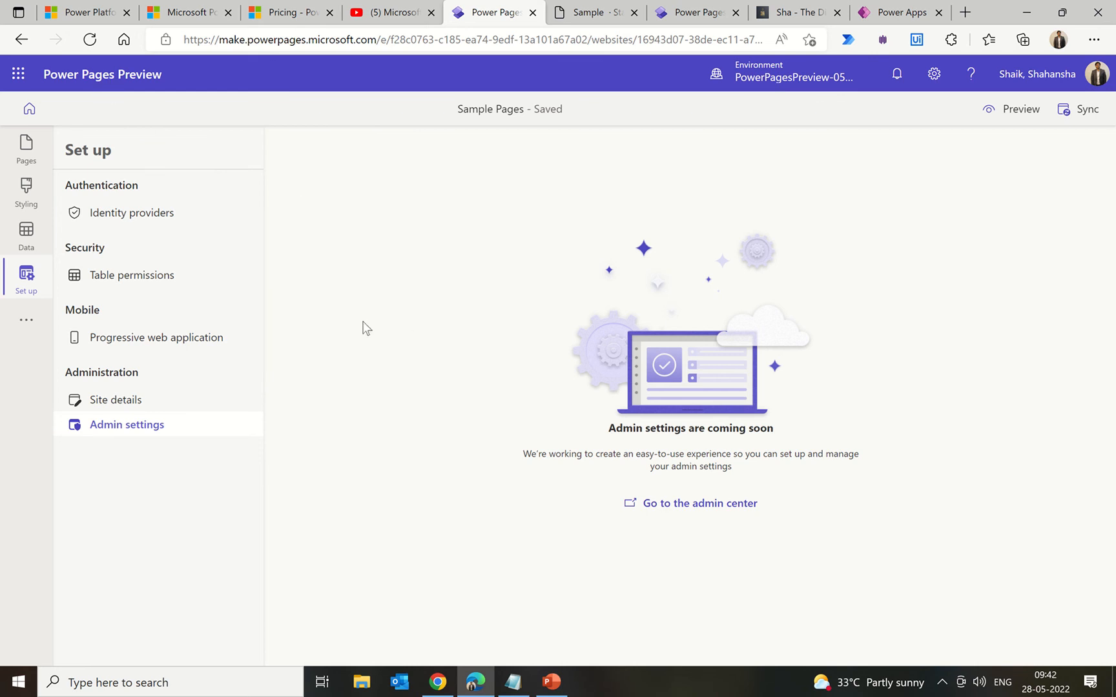
pyautogui.click(35, 326)
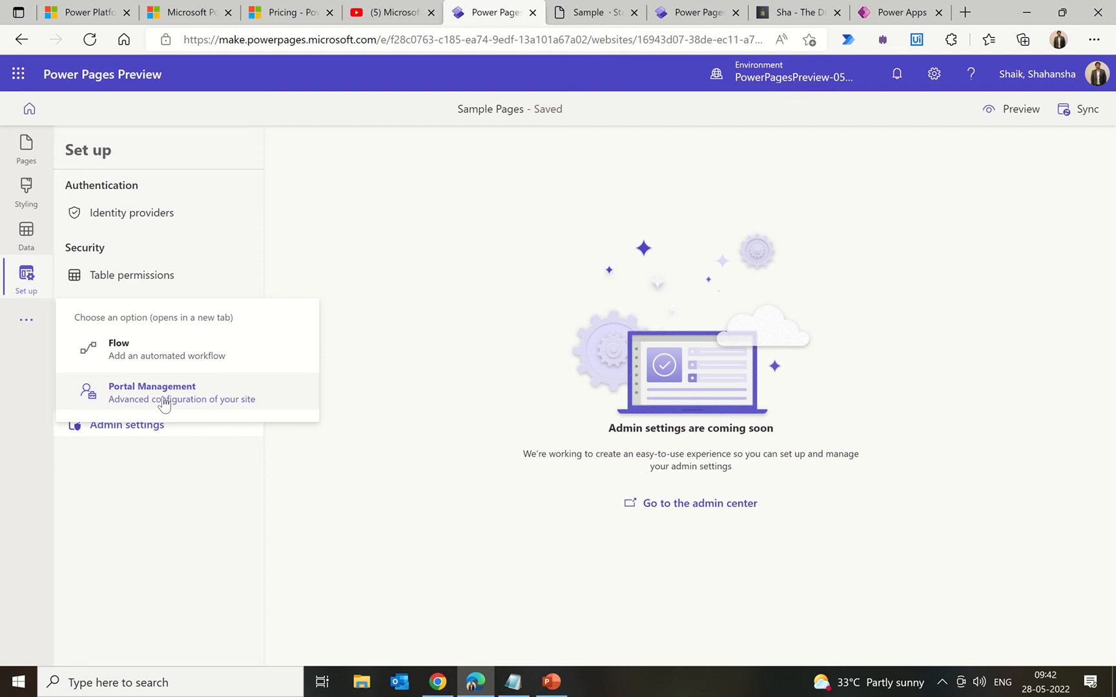
# Step: Launch Flow in a new tab, then come back and reopen the extra tools menu
pyautogui.click(183, 366)
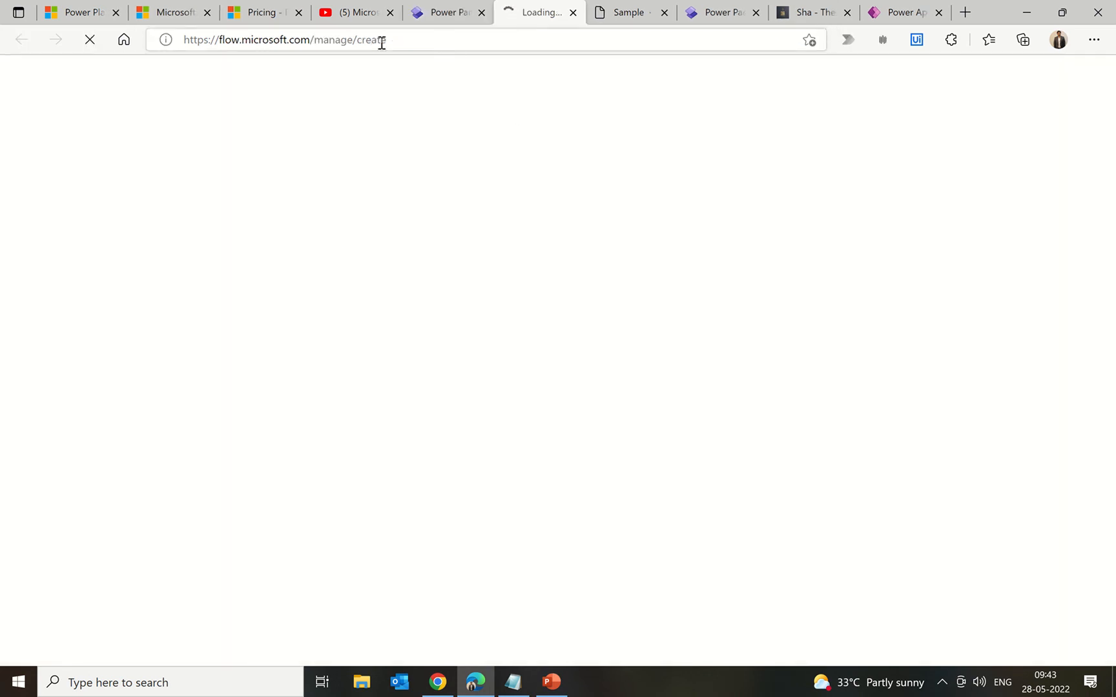
pyautogui.click(441, 15)
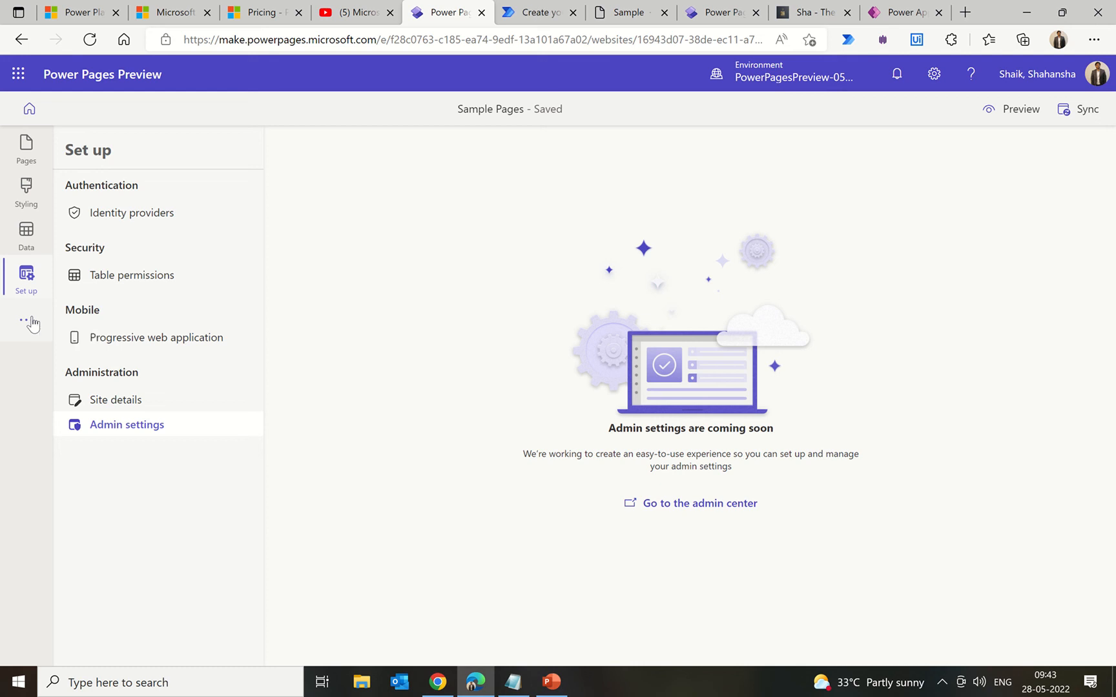
pyautogui.click(28, 321)
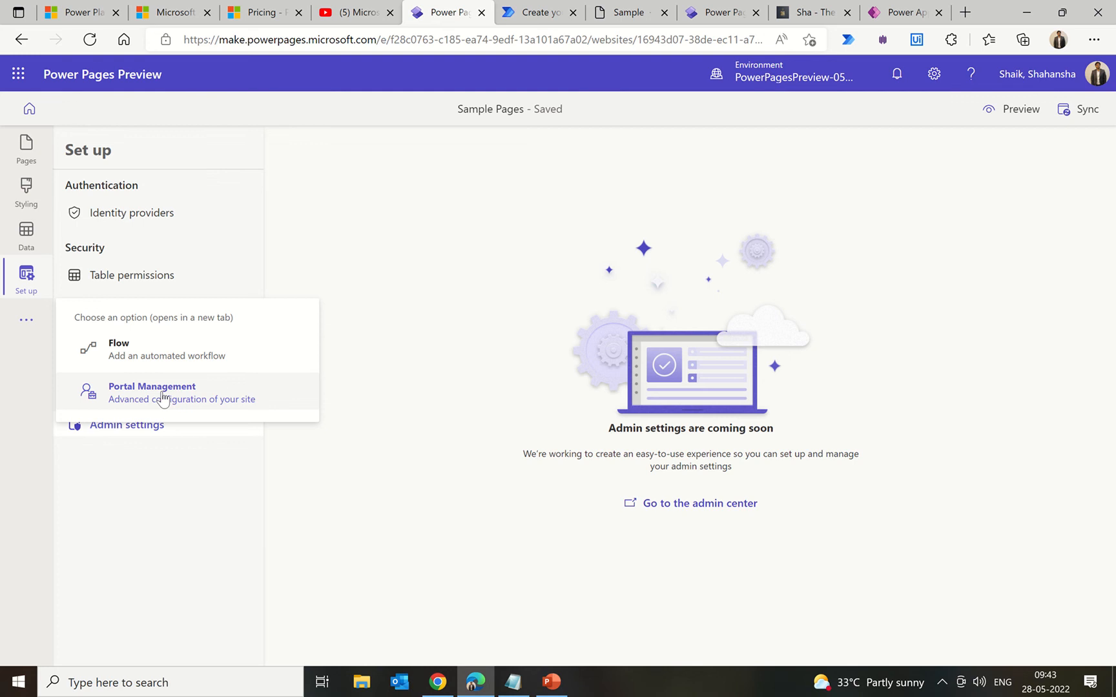
pyautogui.click(162, 395)
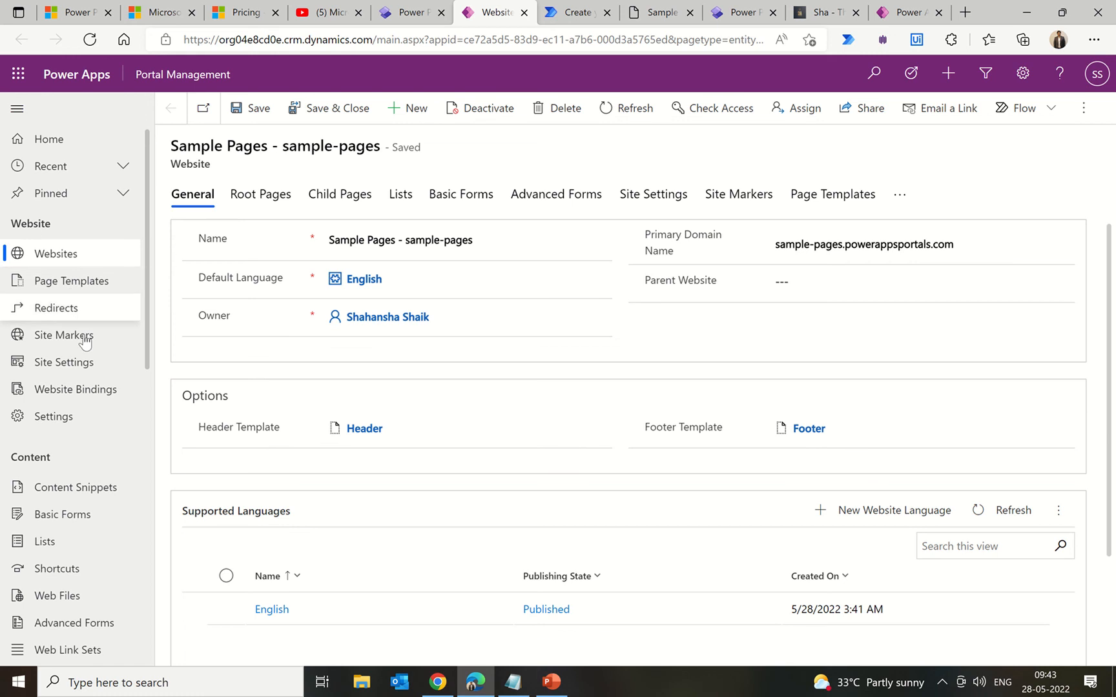
pyautogui.click(77, 258)
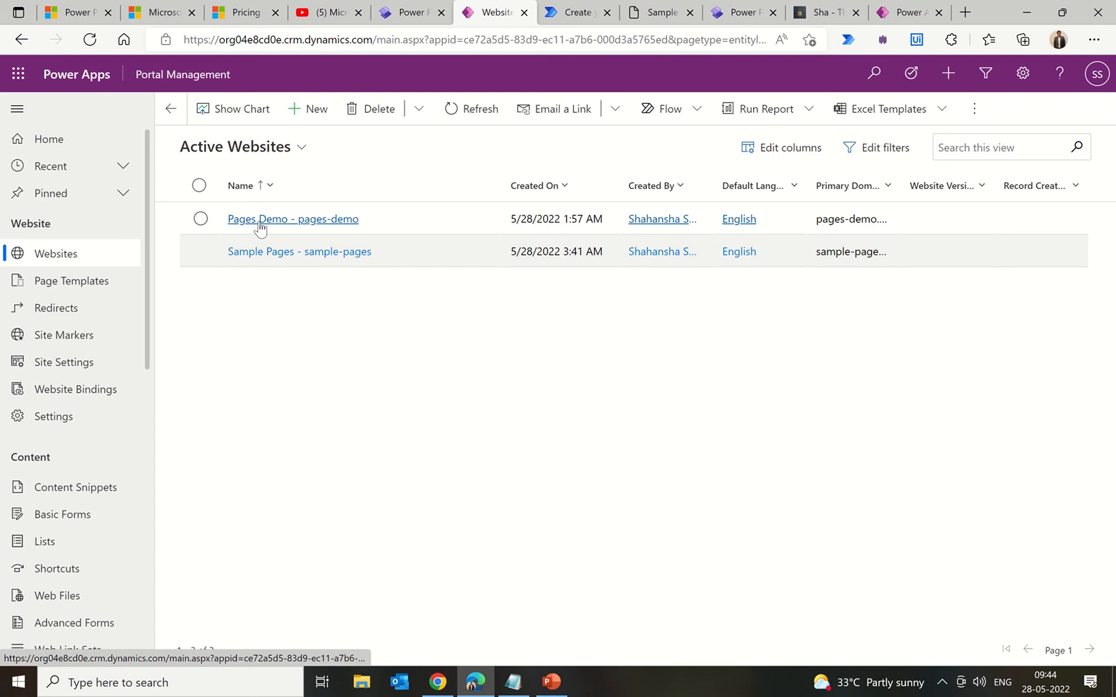
pyautogui.scroll(-1, 86, 304)
pyautogui.scroll(-3, 84, 304)
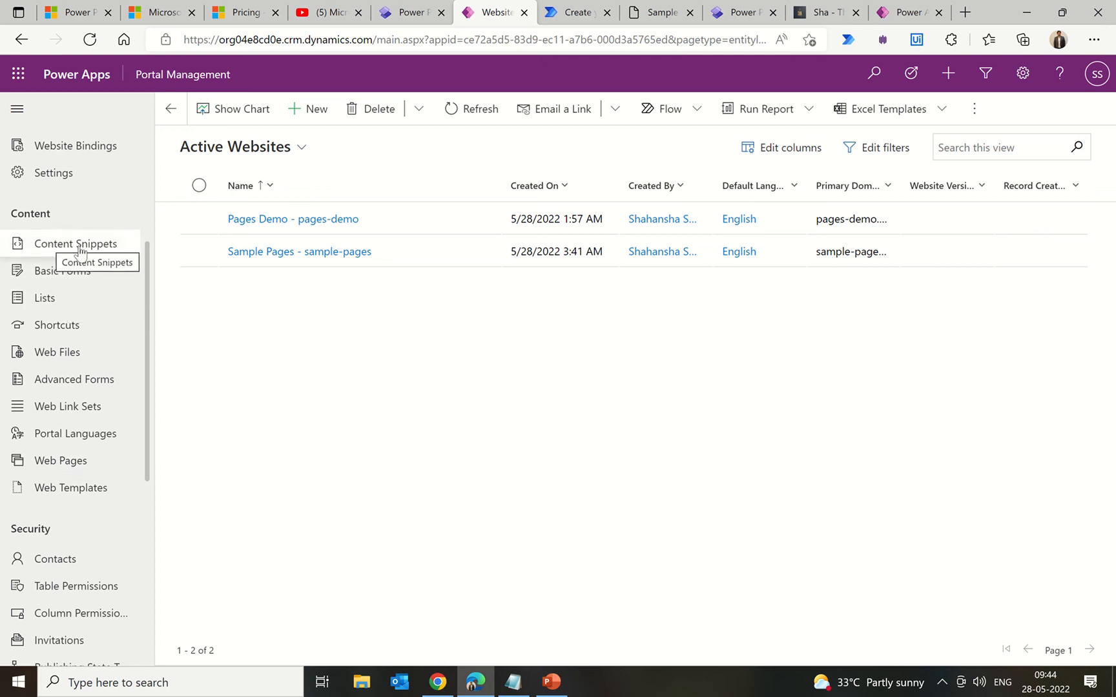
pyautogui.scroll(-3, 79, 251)
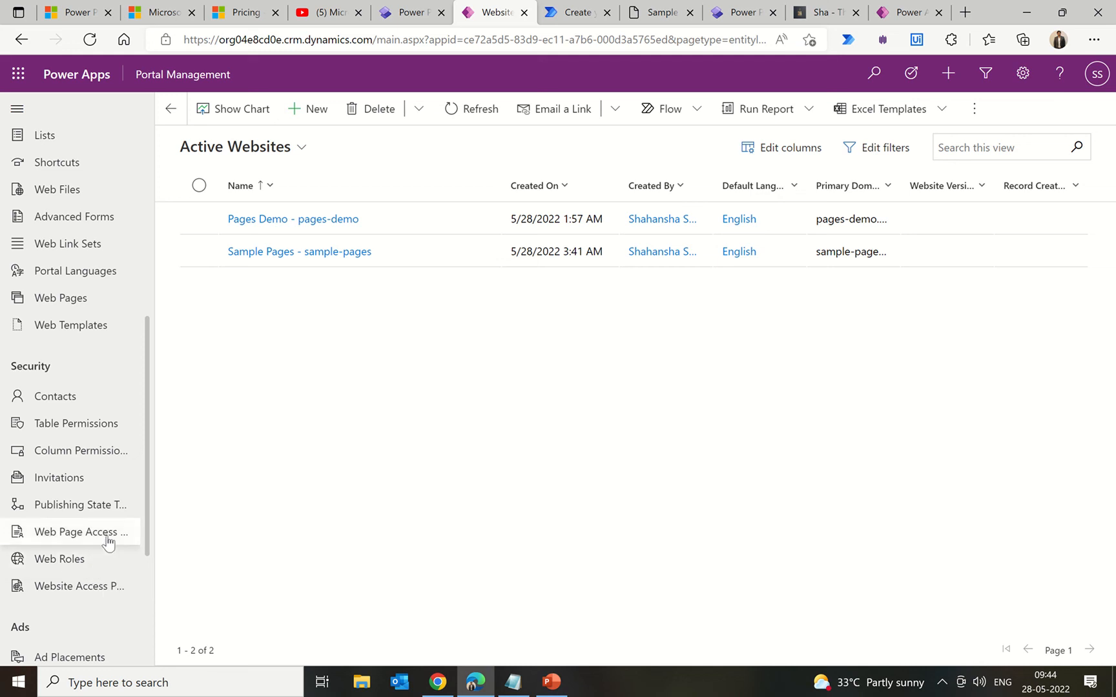
pyautogui.scroll(-3, 105, 543)
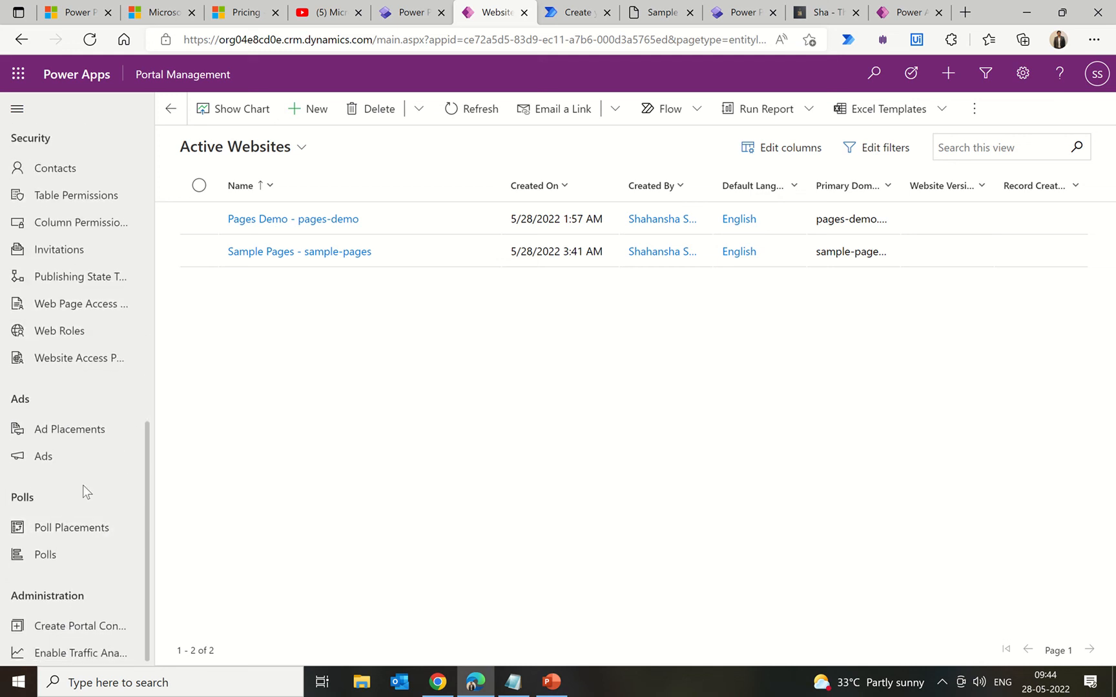
pyautogui.click(97, 528)
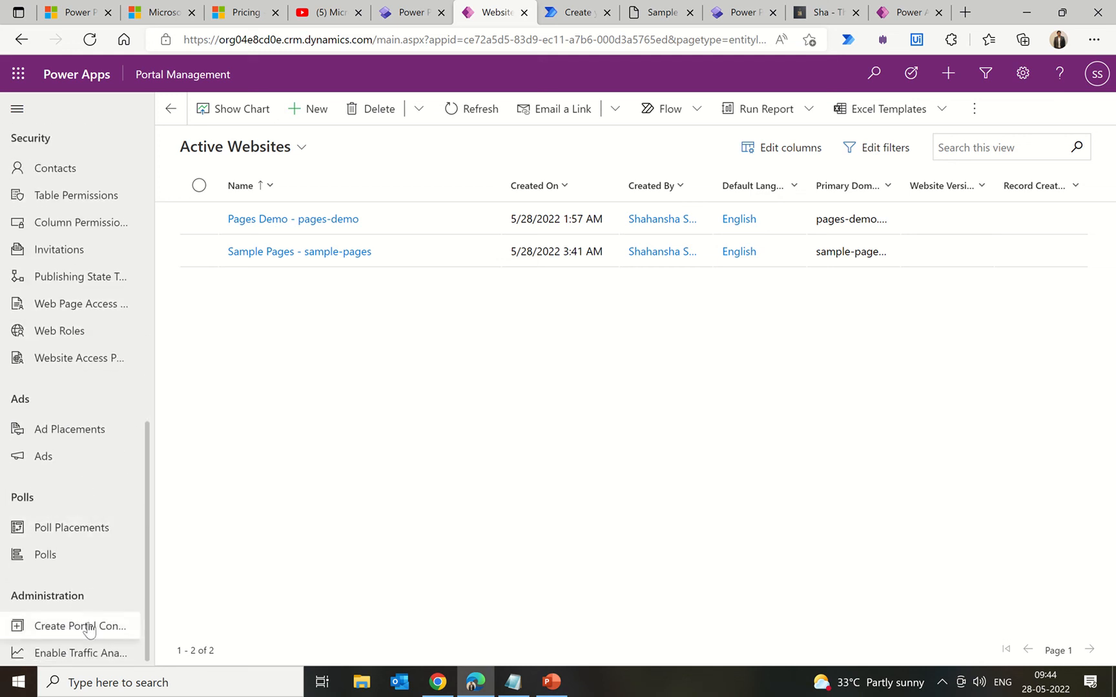
pyautogui.scroll(9, 90, 630)
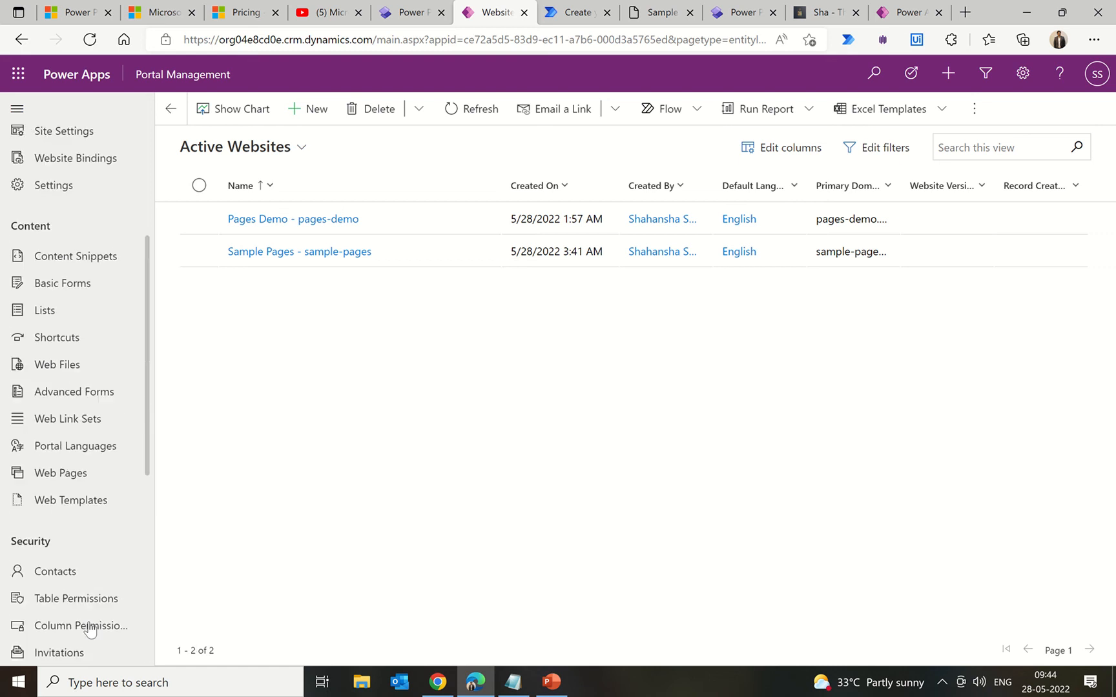
pyautogui.scroll(-9, 90, 630)
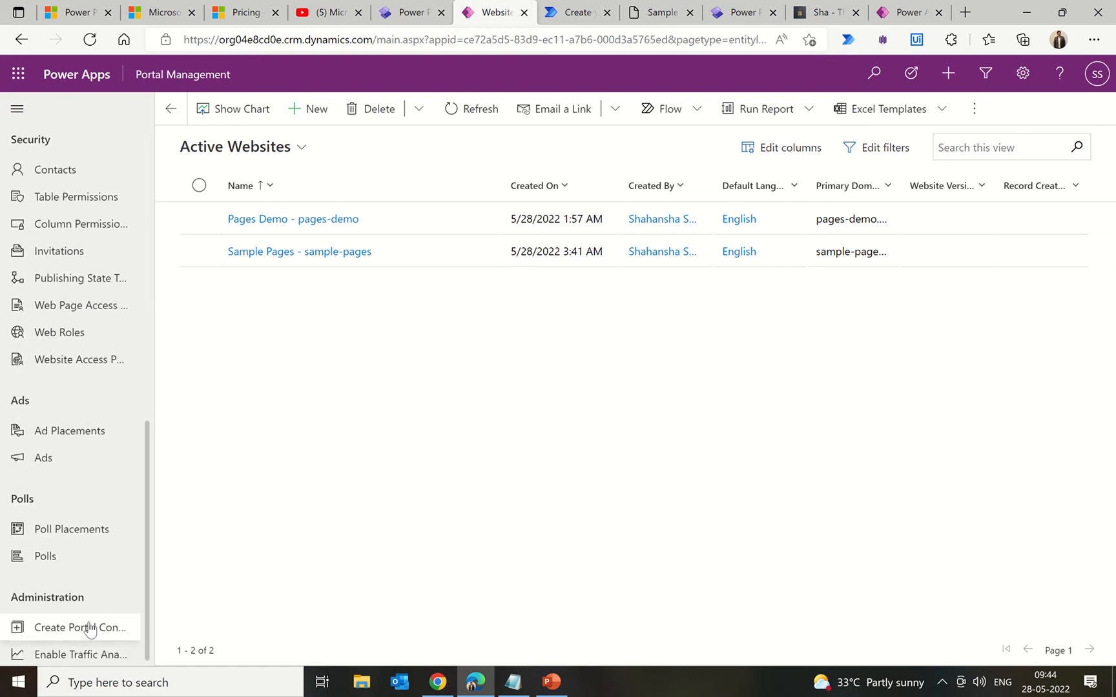
pyautogui.scroll(9, 91, 626)
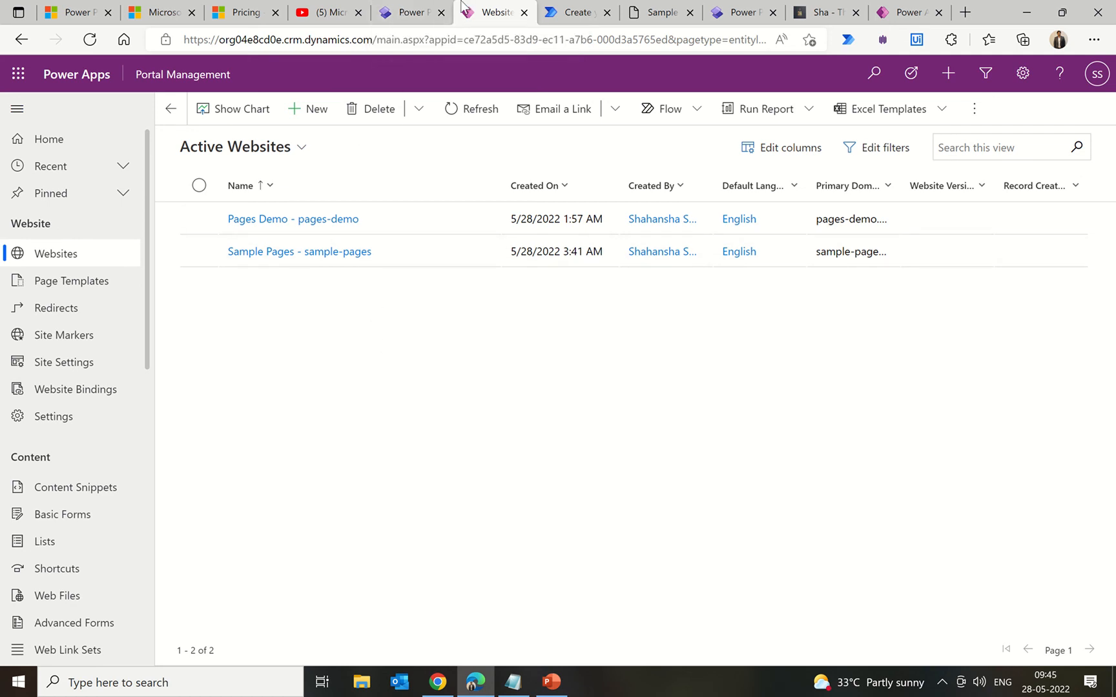
# Step: Open the portals admin center from Admin settings and sign in with the existing work account
pyautogui.click(412, 11)
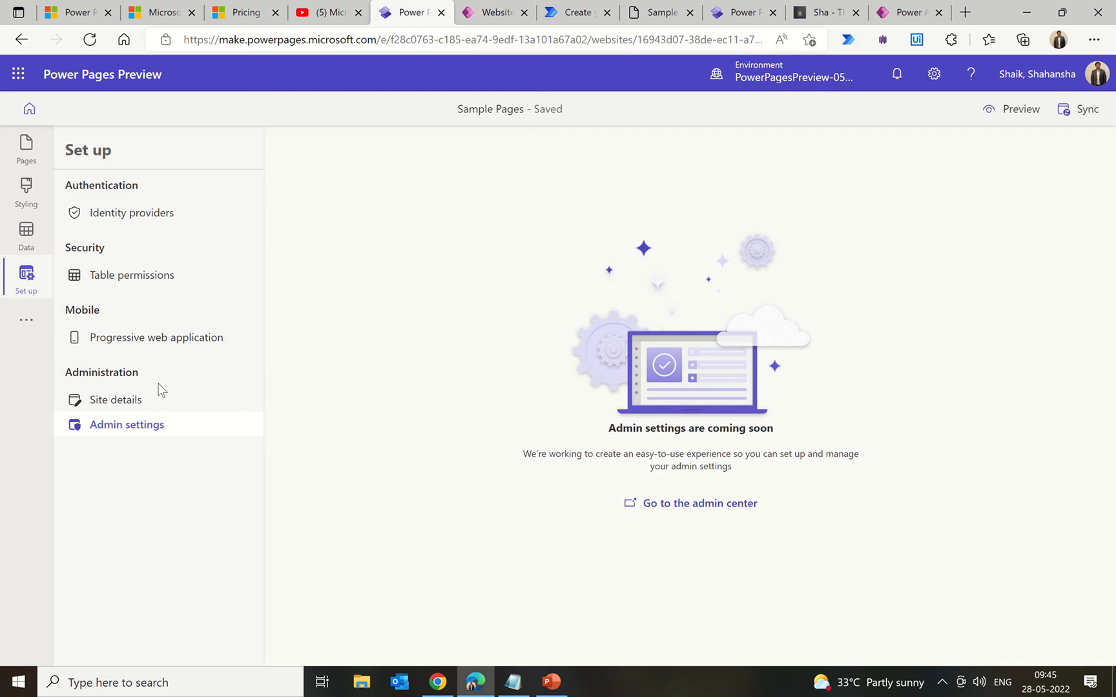
pyautogui.click(709, 504)
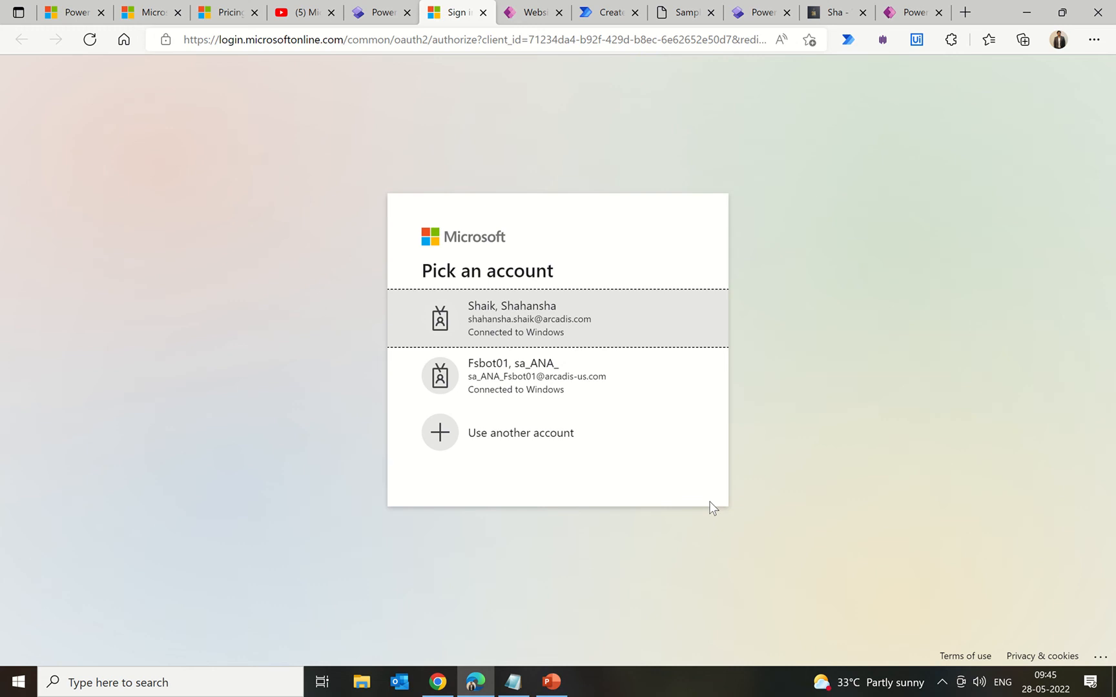
pyautogui.click(569, 328)
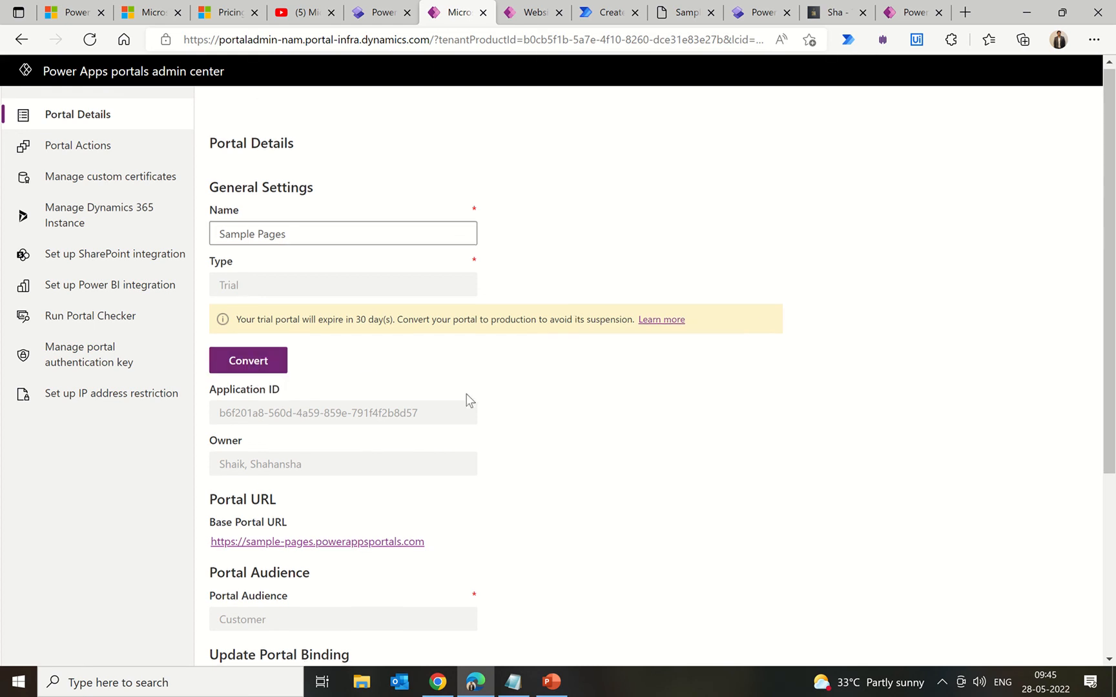
# Step: Review the Sample Pages portal details and Portal Actions cards, then open Run Portal Checker
pyautogui.scroll(-4, 466, 399)
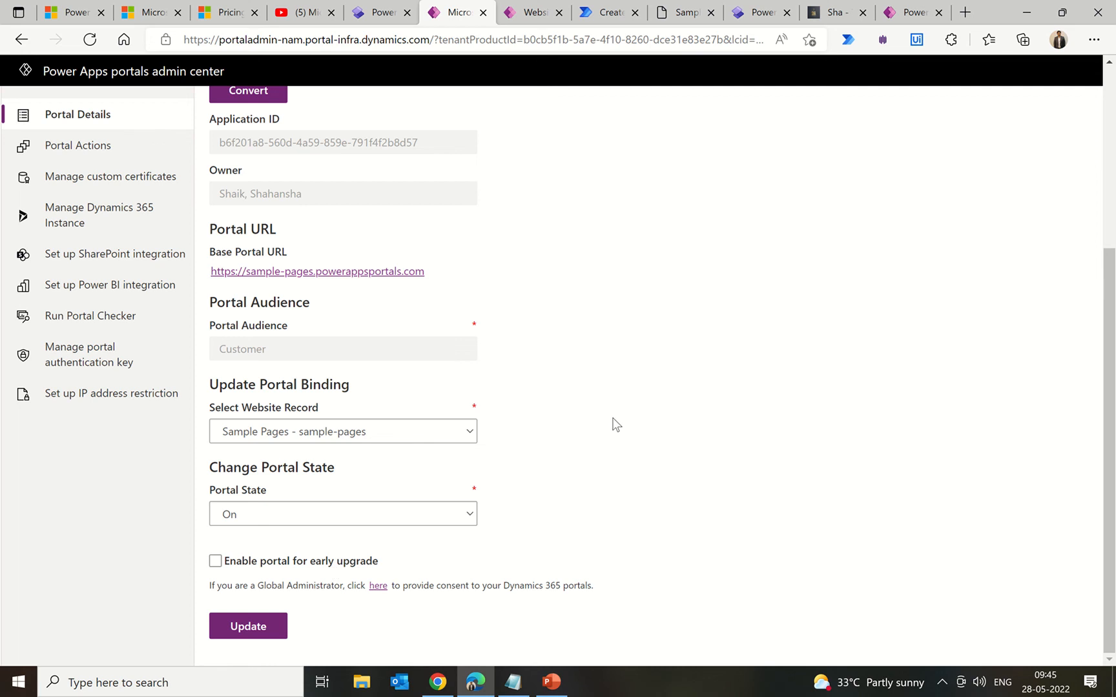
pyautogui.scroll(4, 614, 425)
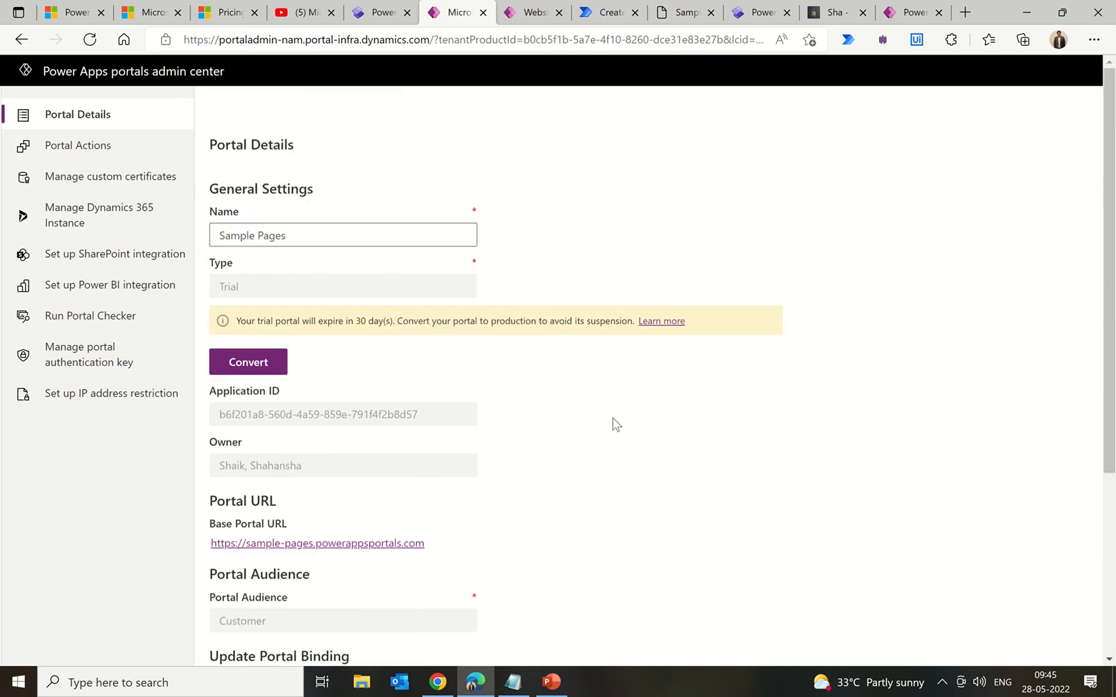
pyautogui.click(64, 148)
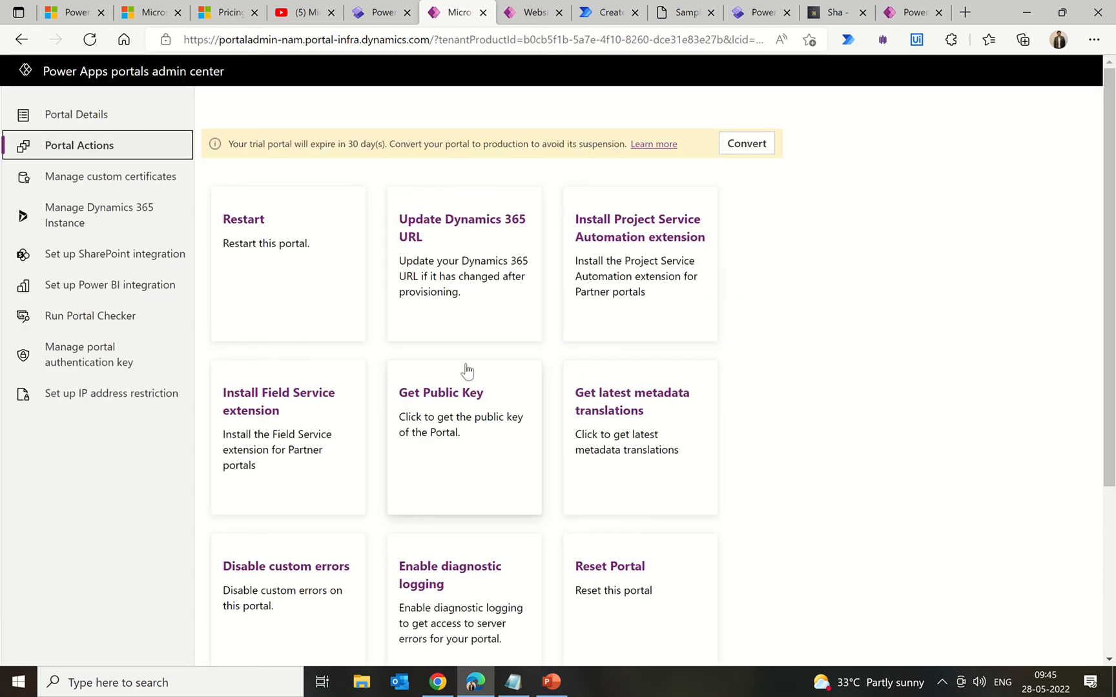
pyautogui.scroll(-3, 467, 370)
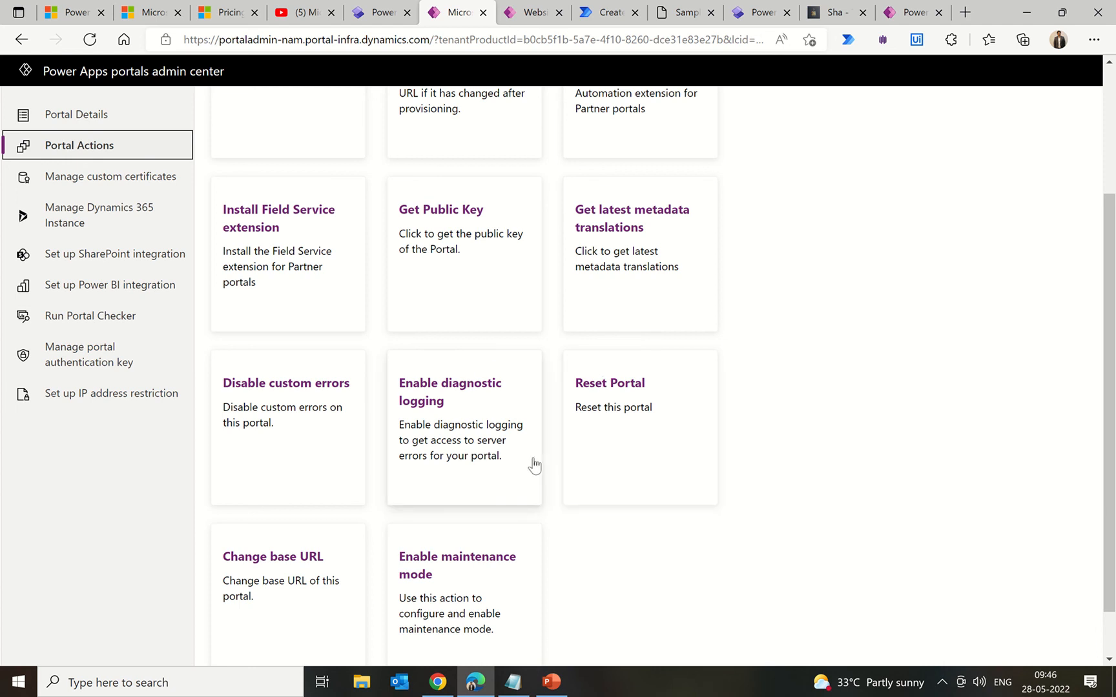
pyautogui.scroll(3, 533, 465)
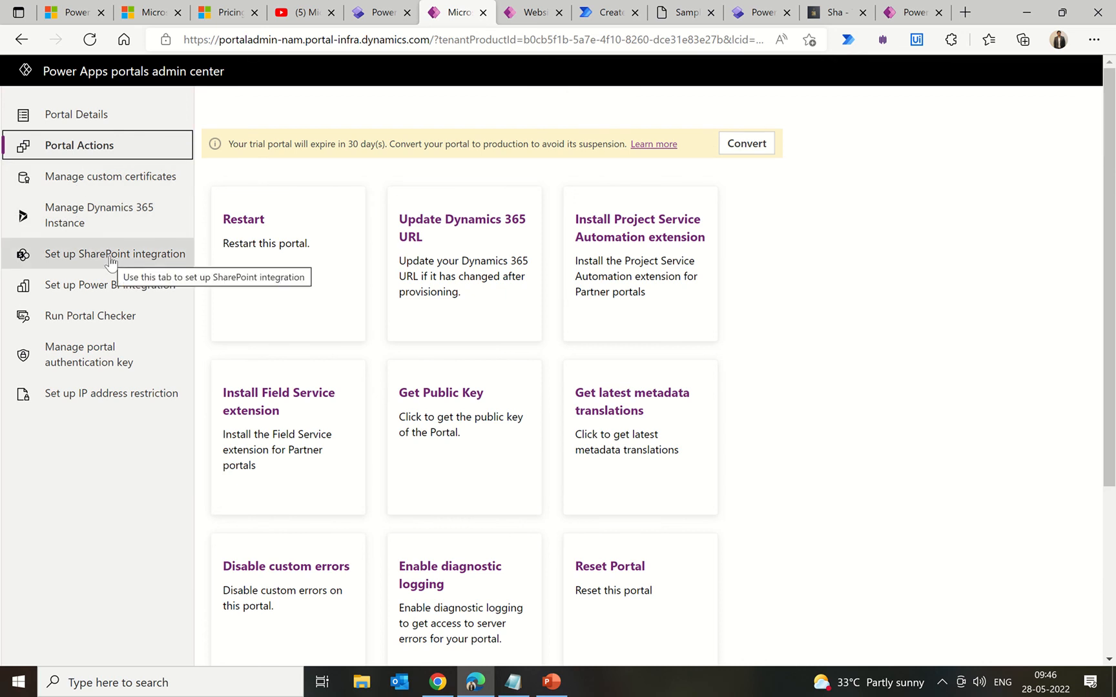
pyautogui.click(97, 315)
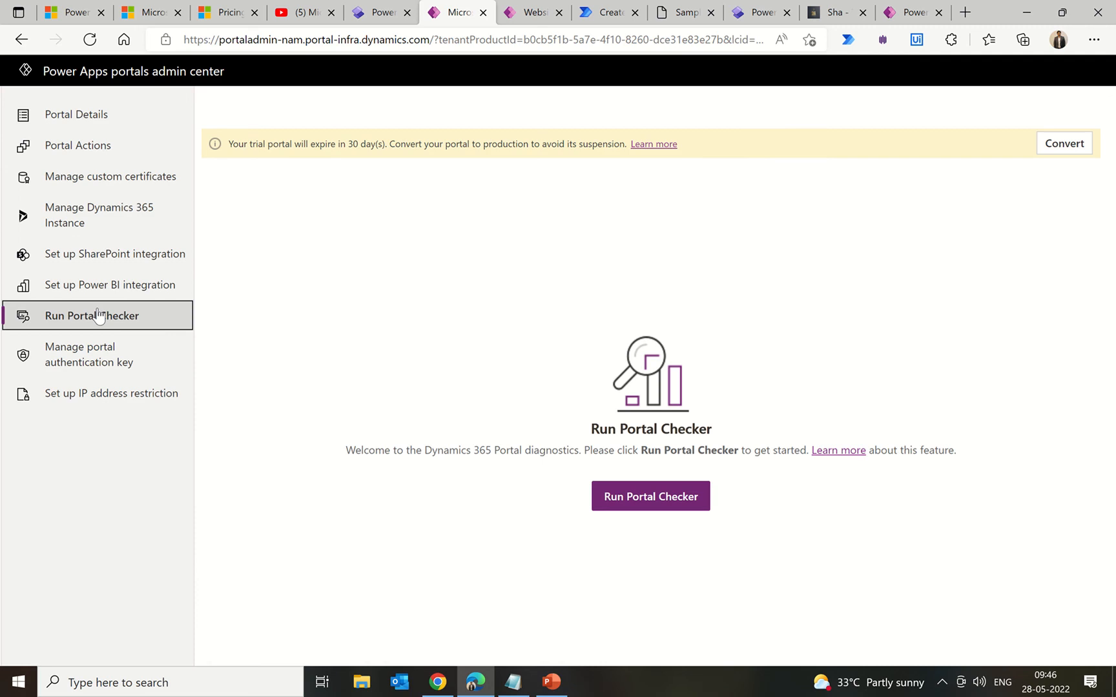
# Step: Run the portal checker and confirm every diagnostic passes
pyautogui.click(667, 493)
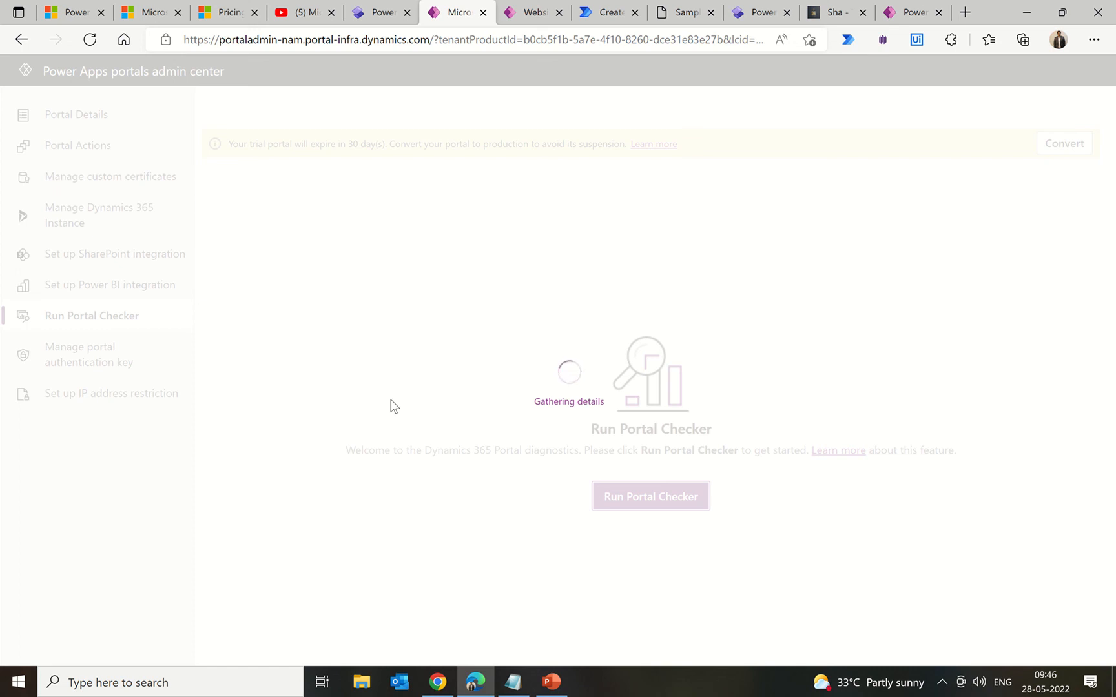
pyautogui.scroll(-5, 391, 403)
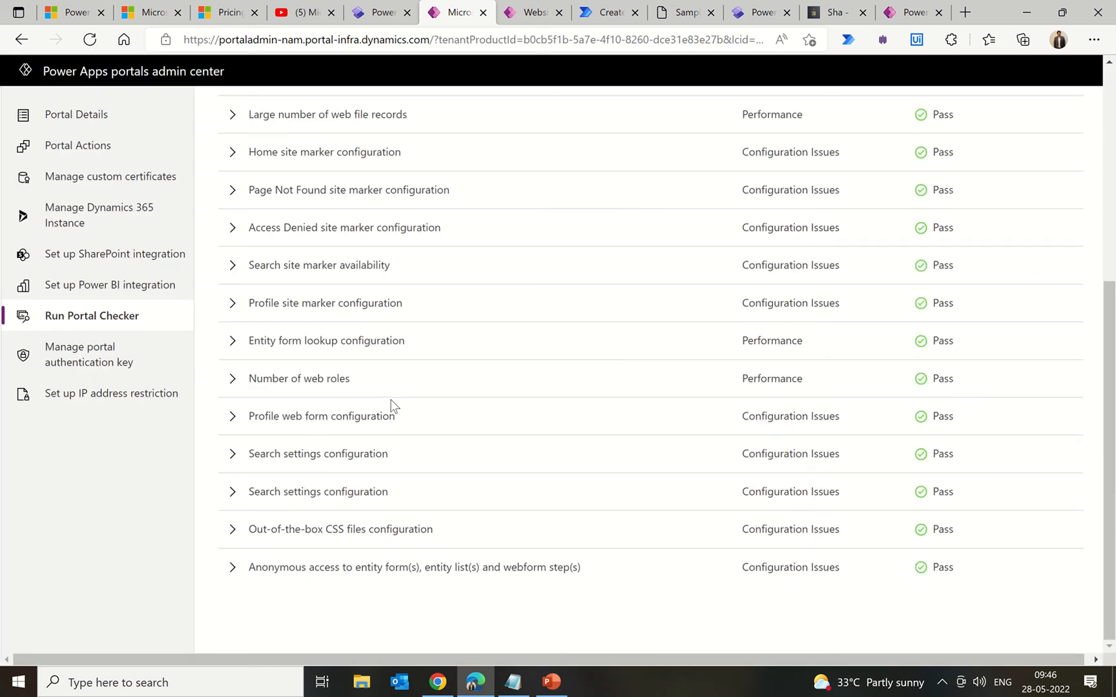
pyautogui.scroll(5, 390, 403)
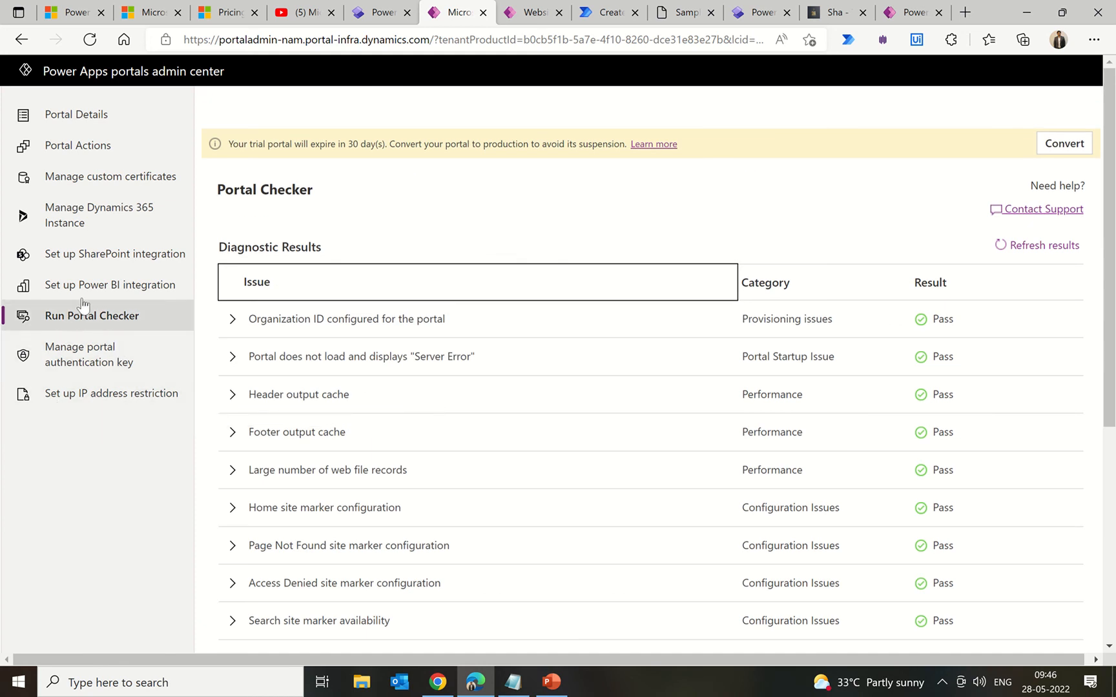
# Step: View the Manage portal authentication key page, then return to Power Pages Admin settings
pyautogui.click(123, 362)
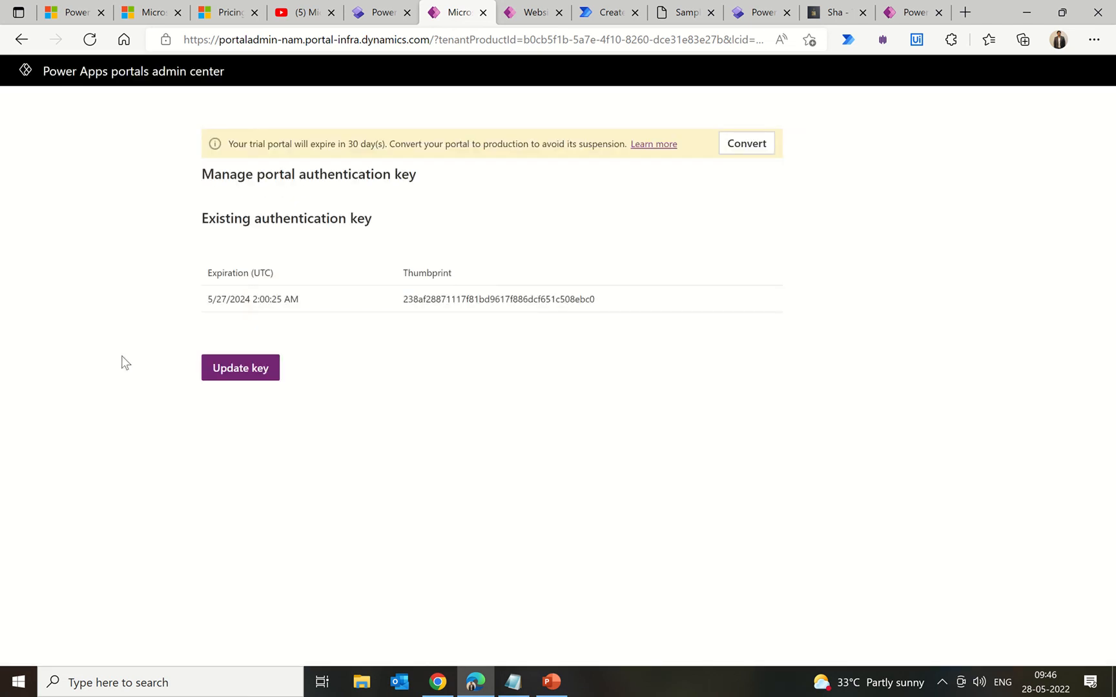
pyautogui.click(22, 42)
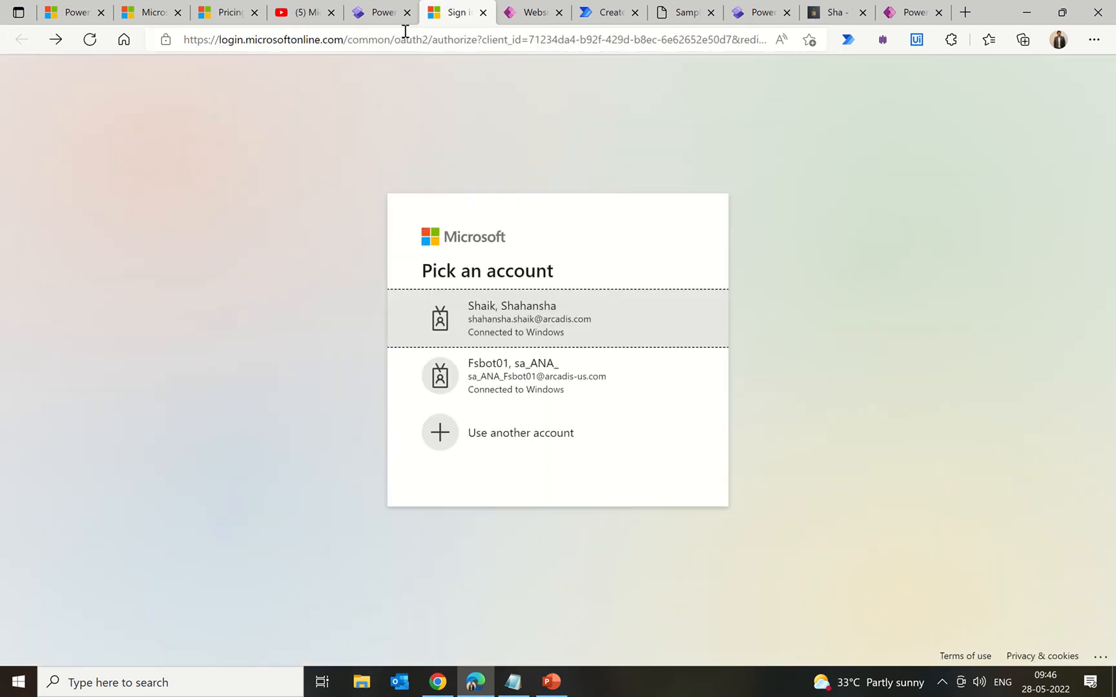
pyautogui.click(376, 18)
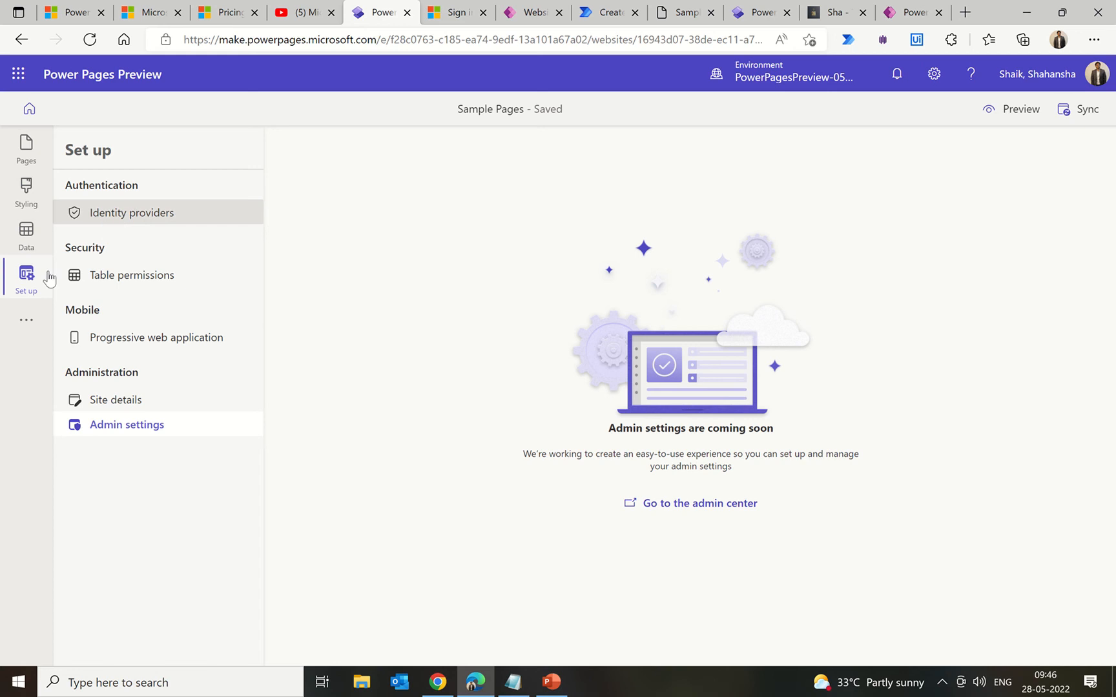
# Step: Switch to Portal Management and list the Active WebPages, finding the Sample page
pyautogui.click(26, 323)
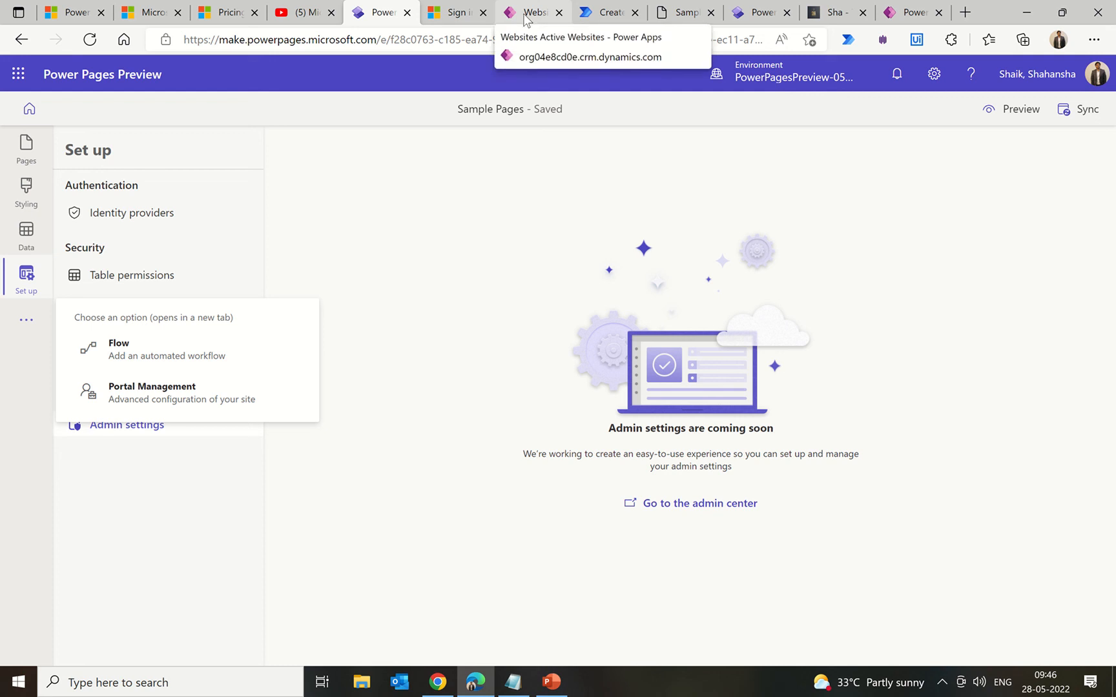
pyautogui.click(524, 18)
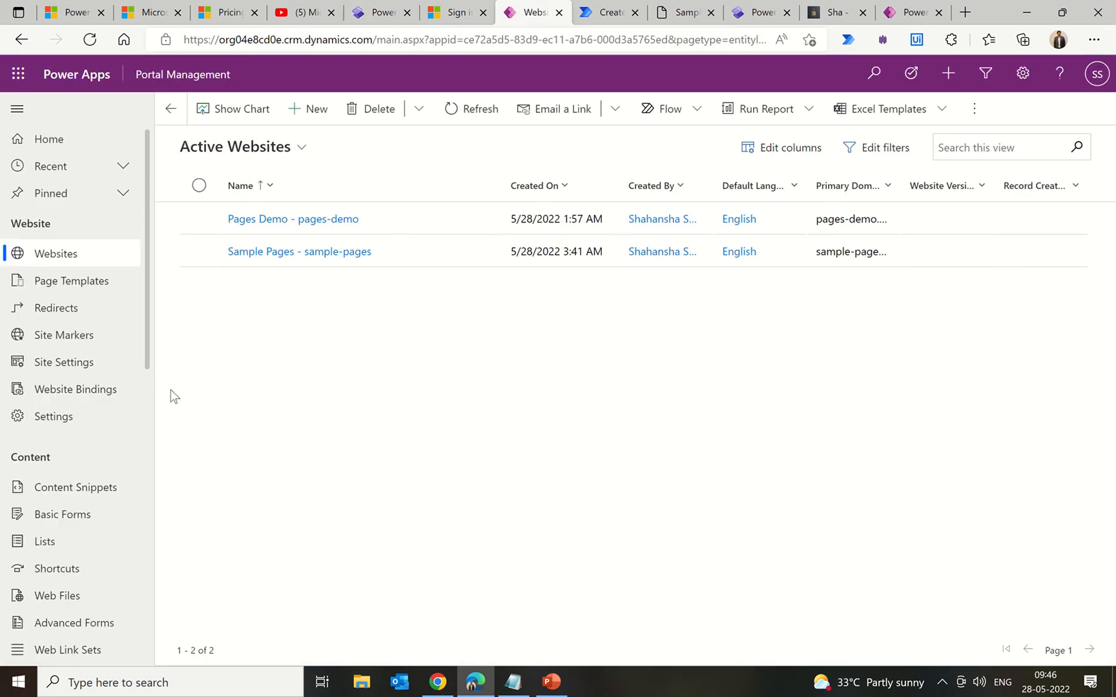
pyautogui.scroll(-5, 72, 471)
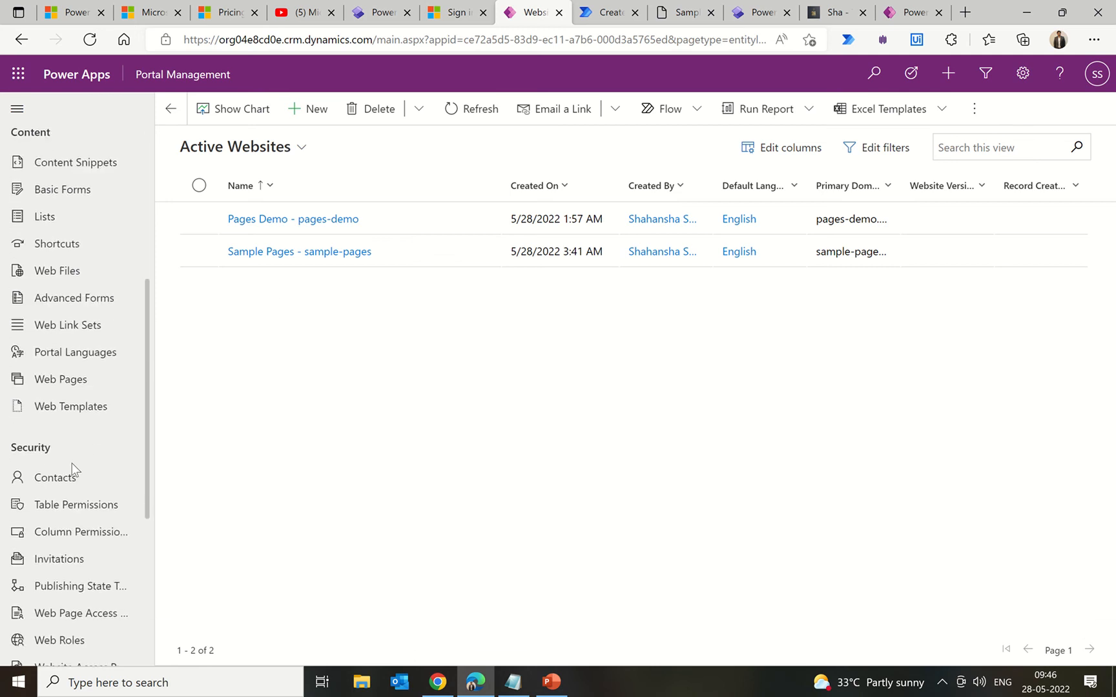
pyautogui.scroll(-3, 72, 462)
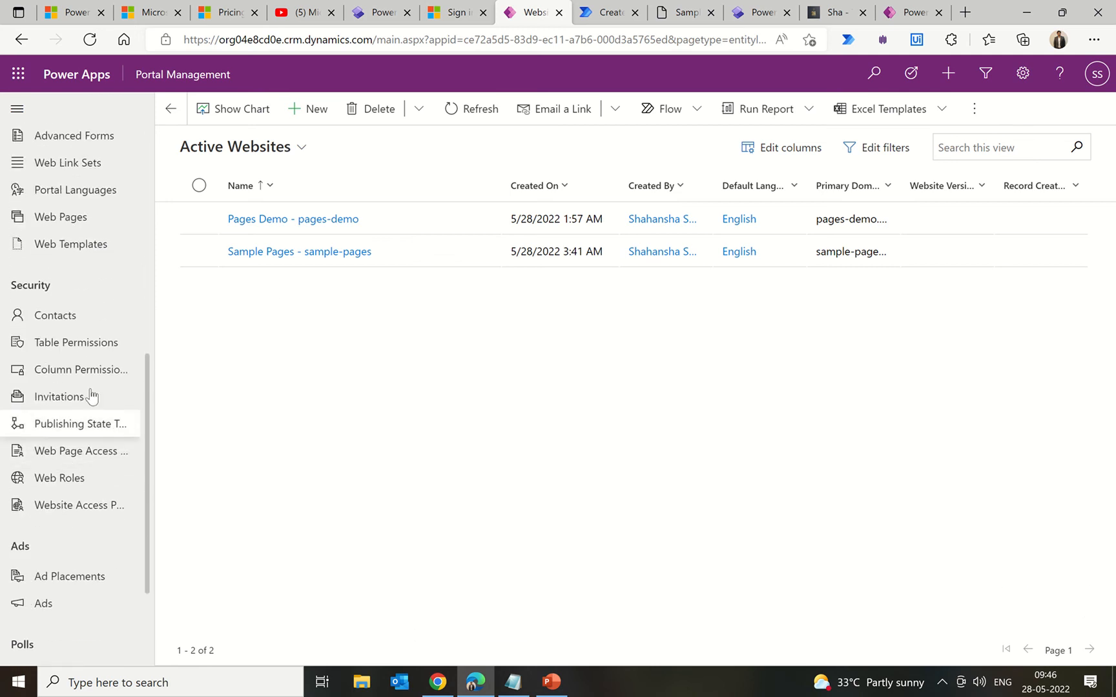
pyautogui.click(78, 220)
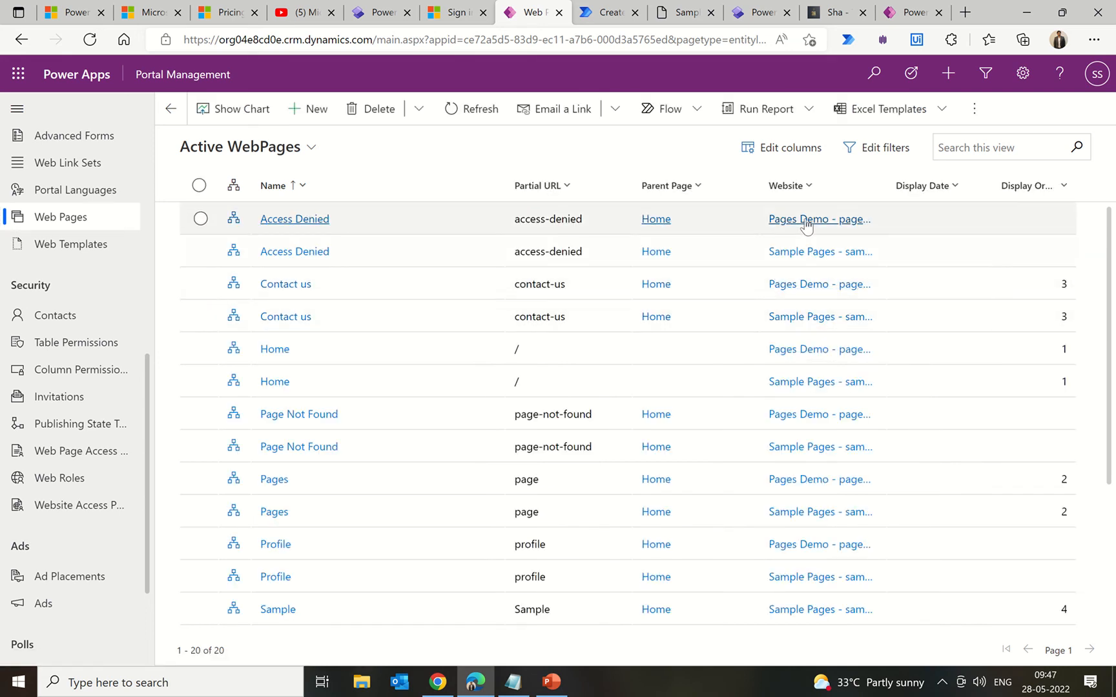
pyautogui.scroll(-3, 374, 475)
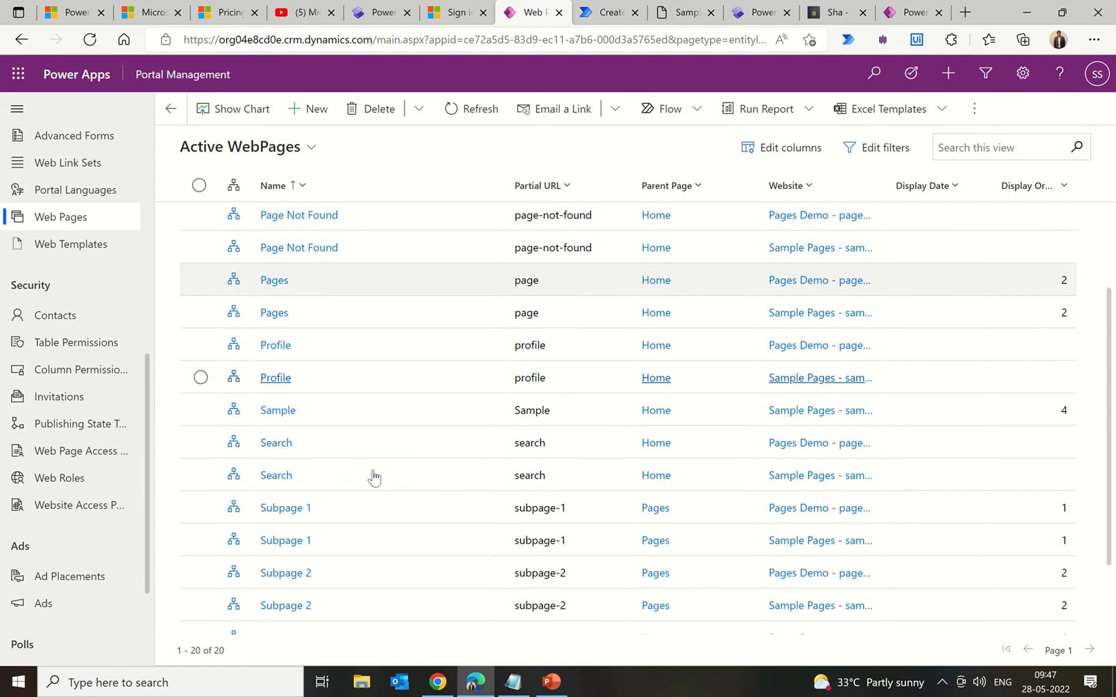
pyautogui.scroll(-1, 374, 477)
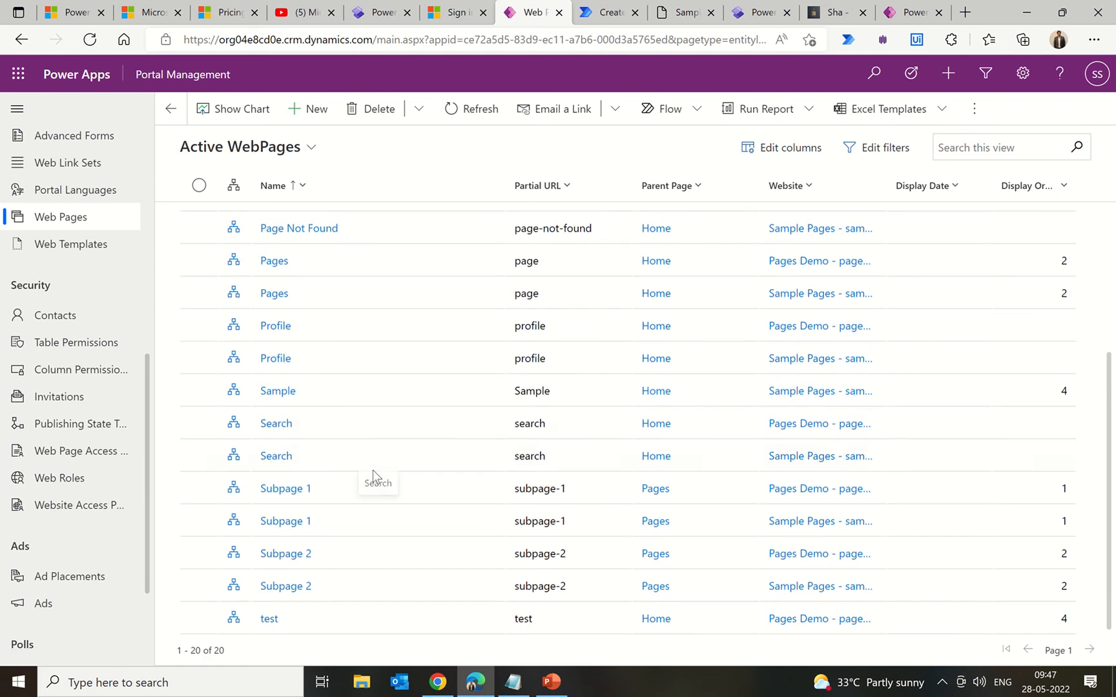
# Step: Open the Sample web page record and its English localized content page
pyautogui.click(275, 393)
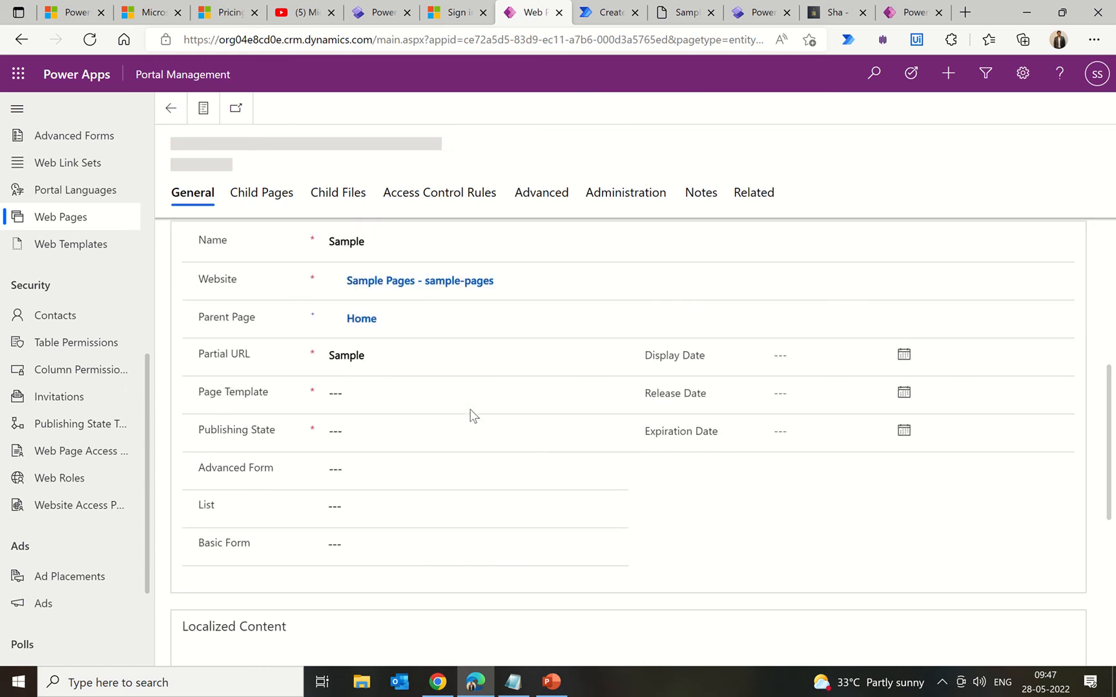
pyautogui.scroll(-3, 473, 415)
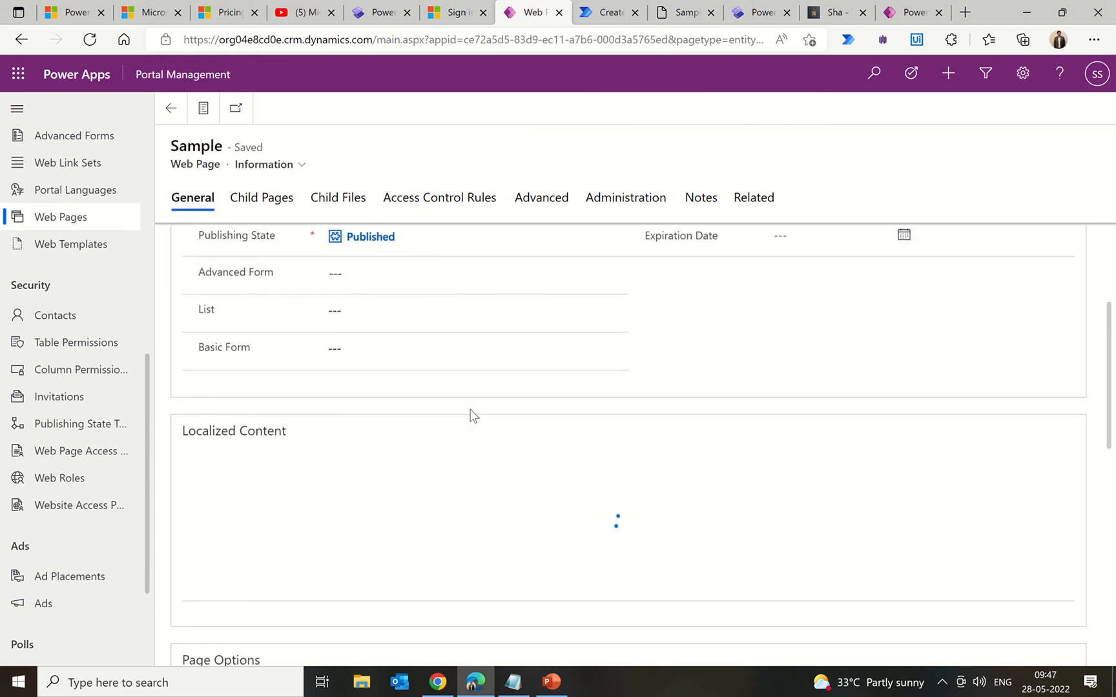
pyautogui.scroll(-2, 473, 415)
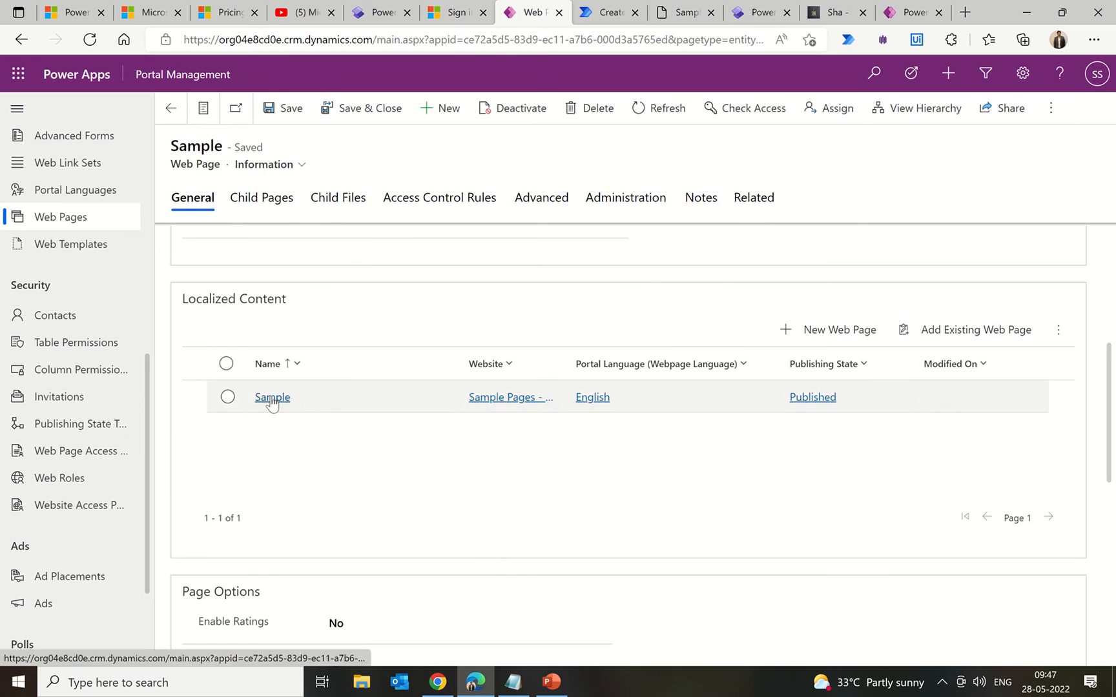
pyautogui.click(273, 401)
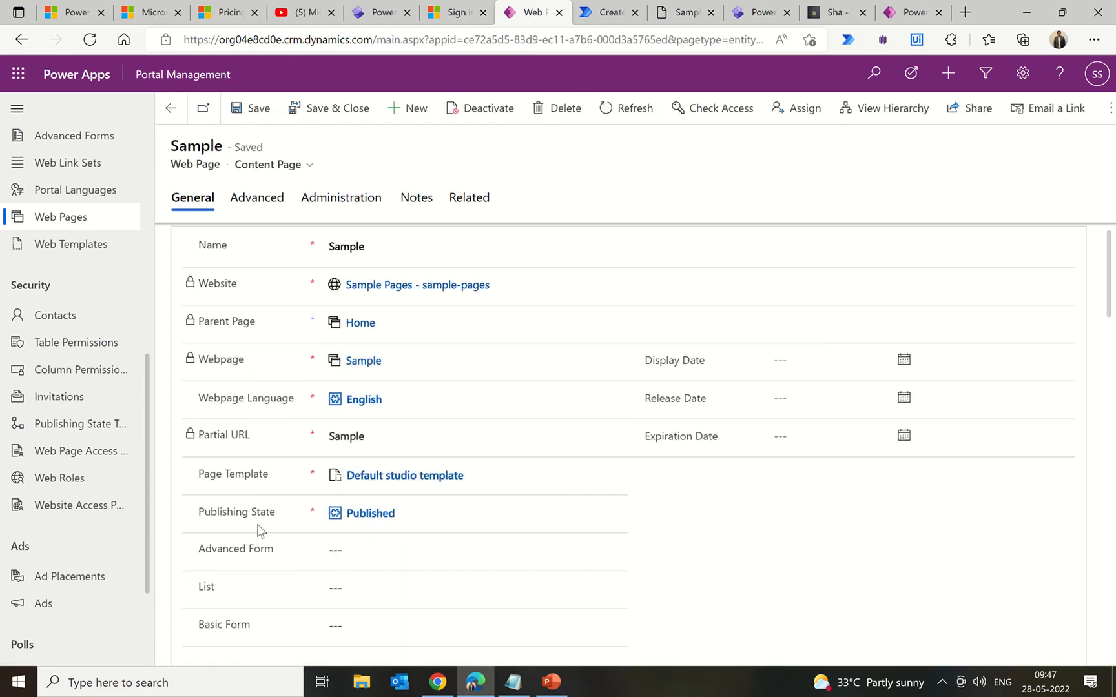
# Step: Scroll through the Sample English content page record to review its fields
pyautogui.scroll(-8, 477, 572)
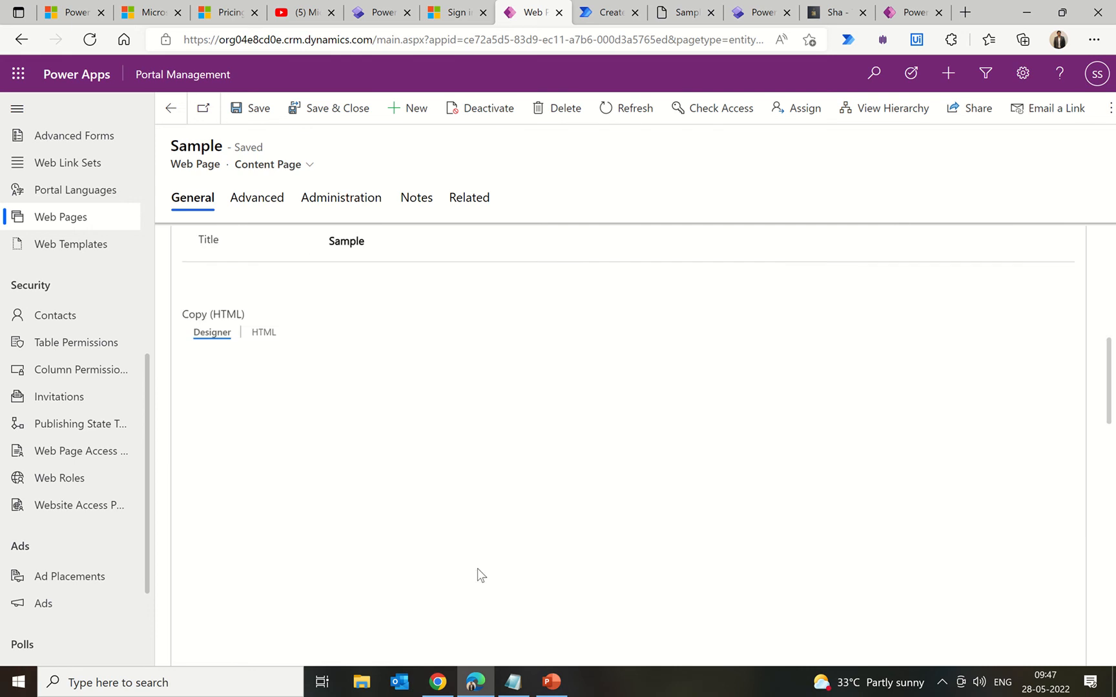
pyautogui.scroll(2, 476, 568)
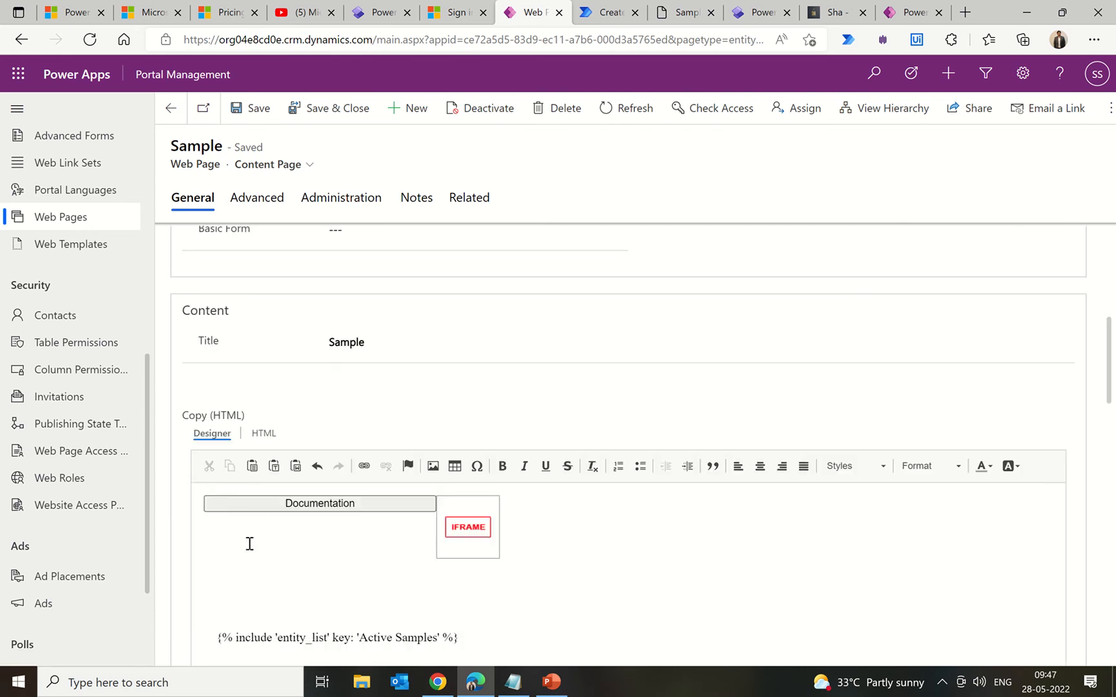
pyautogui.scroll(-4, 527, 570)
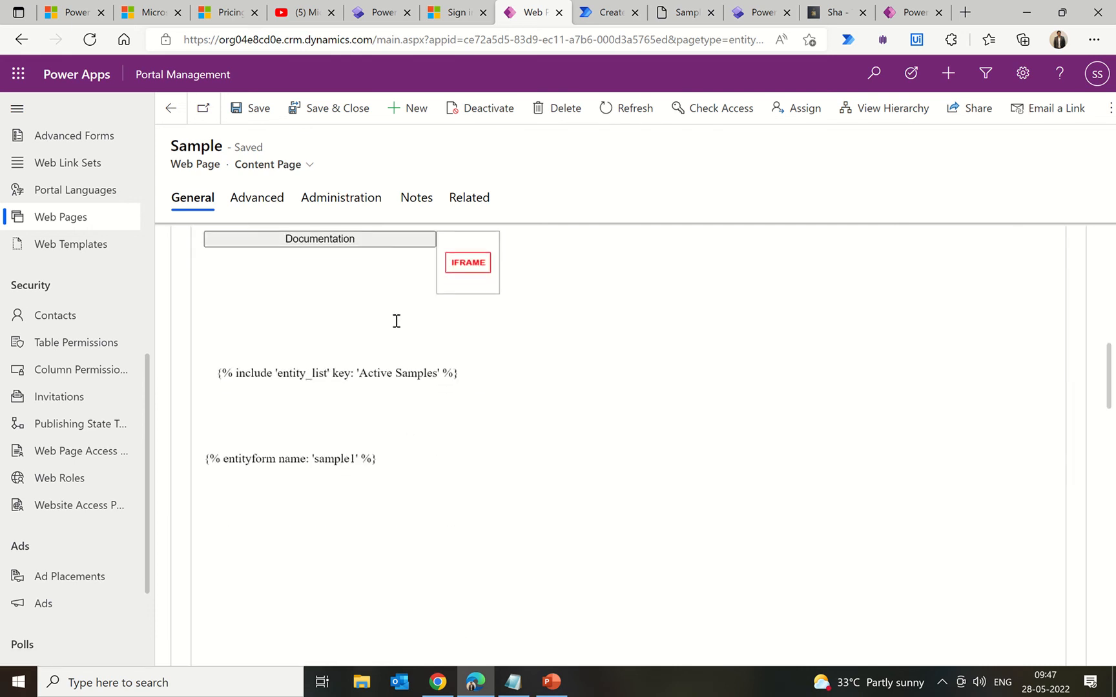
pyautogui.scroll(-8, 525, 433)
pyautogui.scroll(13, 525, 433)
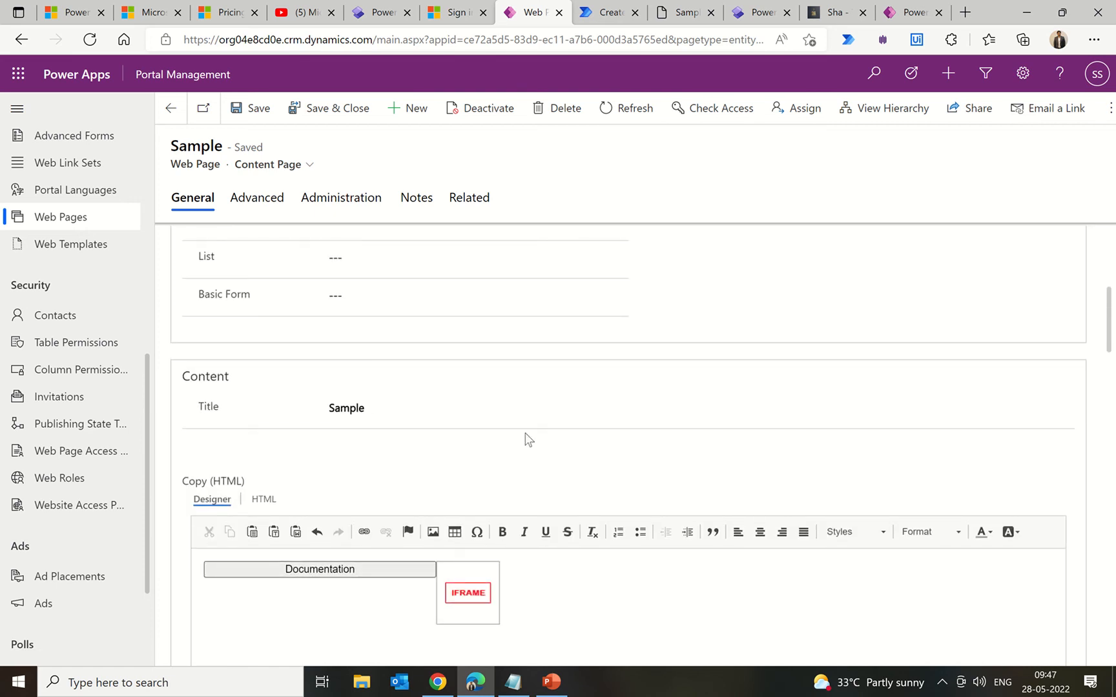
pyautogui.scroll(4, 526, 439)
pyautogui.scroll(-4, 527, 439)
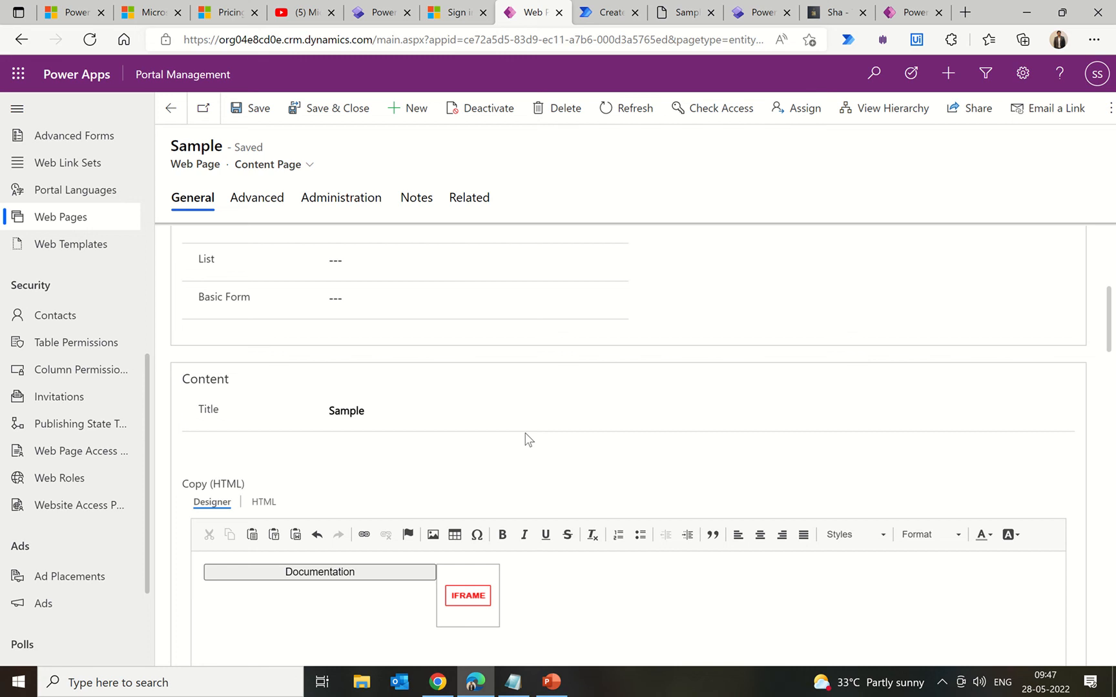
pyautogui.scroll(-12, 526, 436)
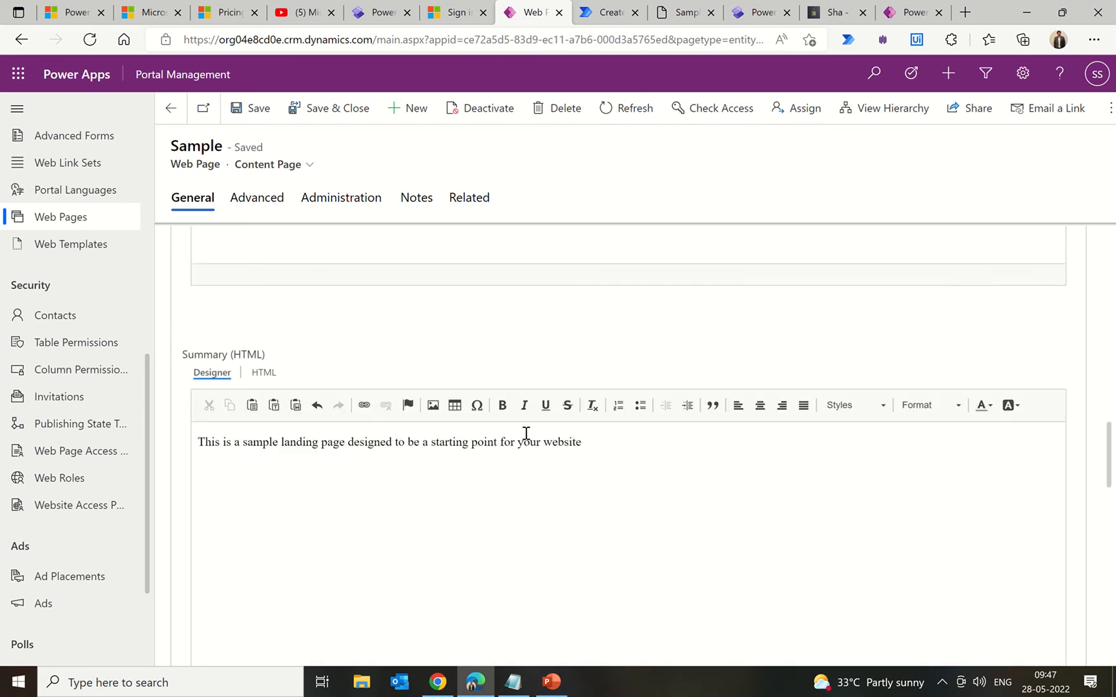
pyautogui.scroll(-8, 526, 433)
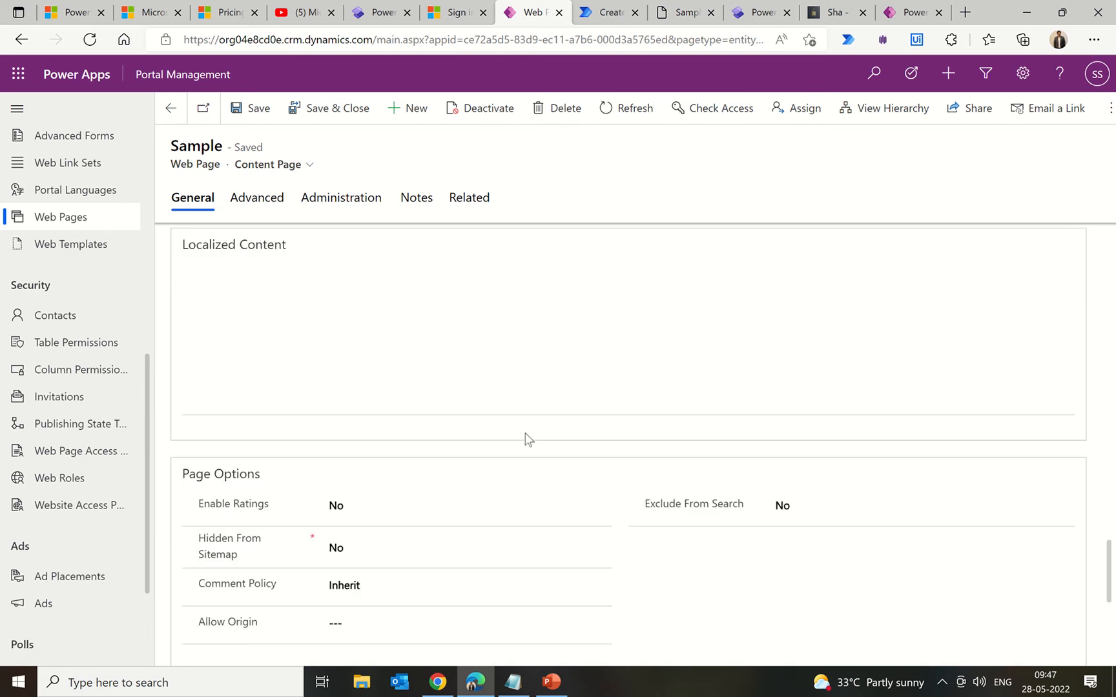
pyautogui.scroll(-1, 525, 440)
pyautogui.scroll(9, 523, 441)
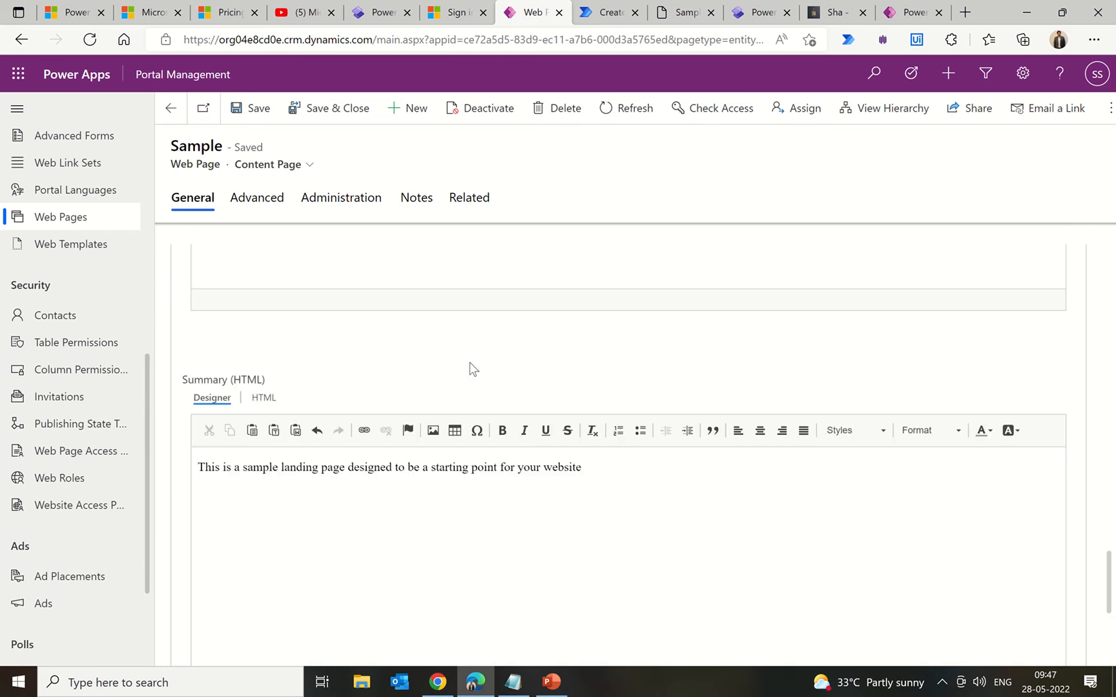
# Step: Check the Advanced tab, then return to the Active WebPages list via Related
pyautogui.click(259, 210)
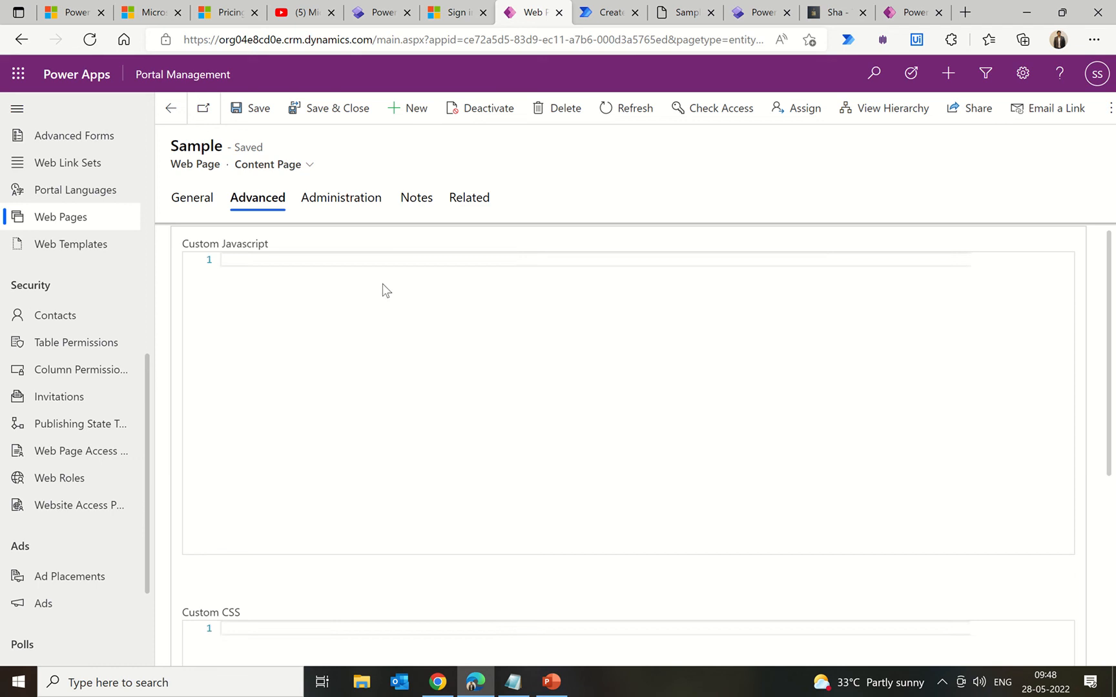
pyautogui.click(469, 199)
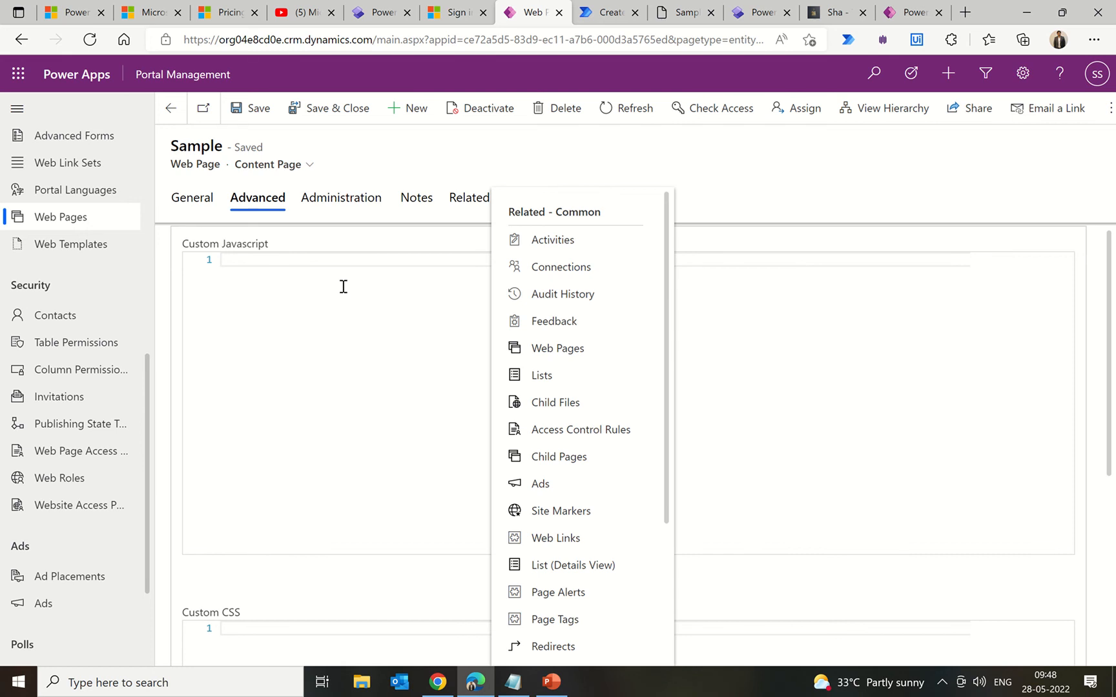
pyautogui.click(66, 219)
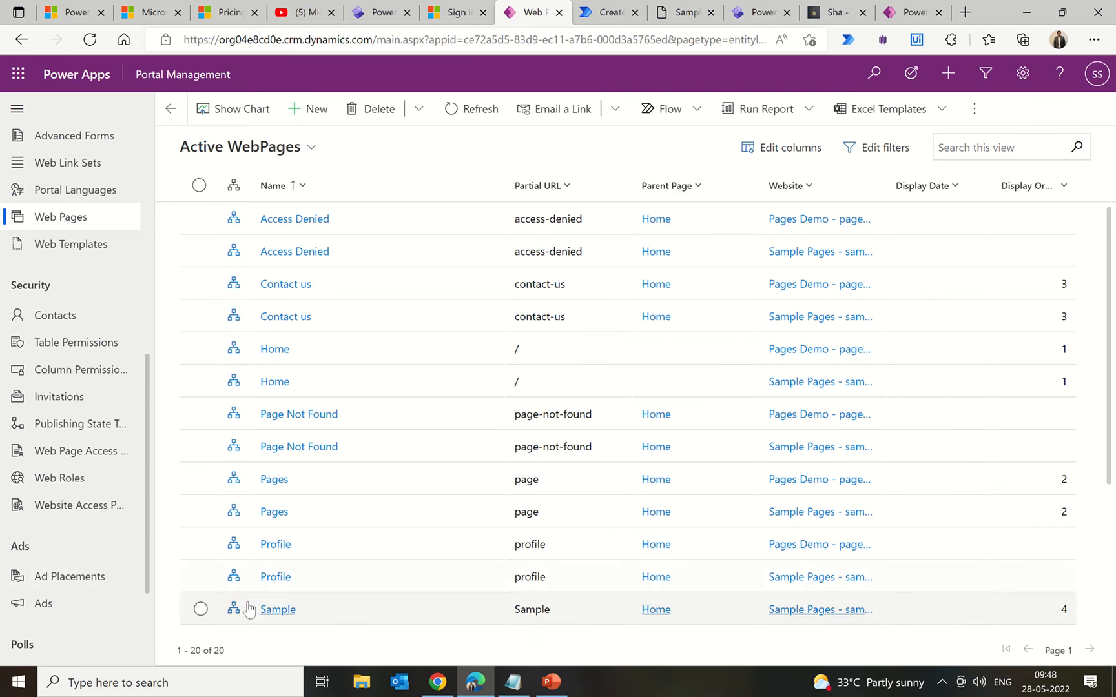
# Step: Open the Sample web page record and show its still-empty Access Control Rules list
pyautogui.click(282, 611)
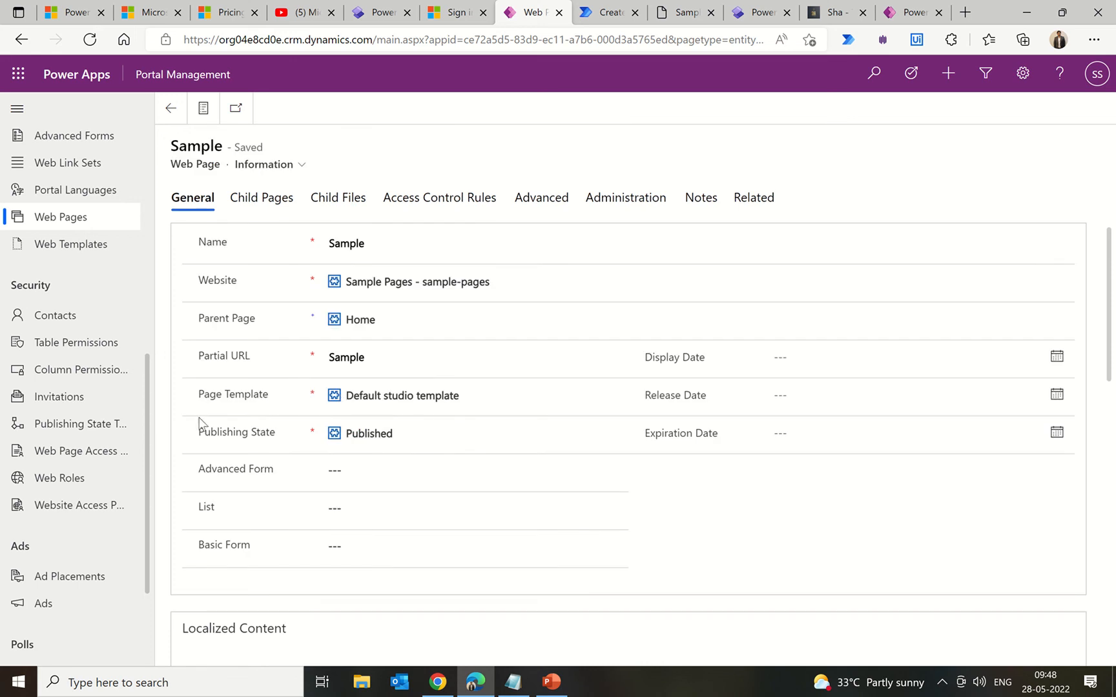
pyautogui.click(439, 204)
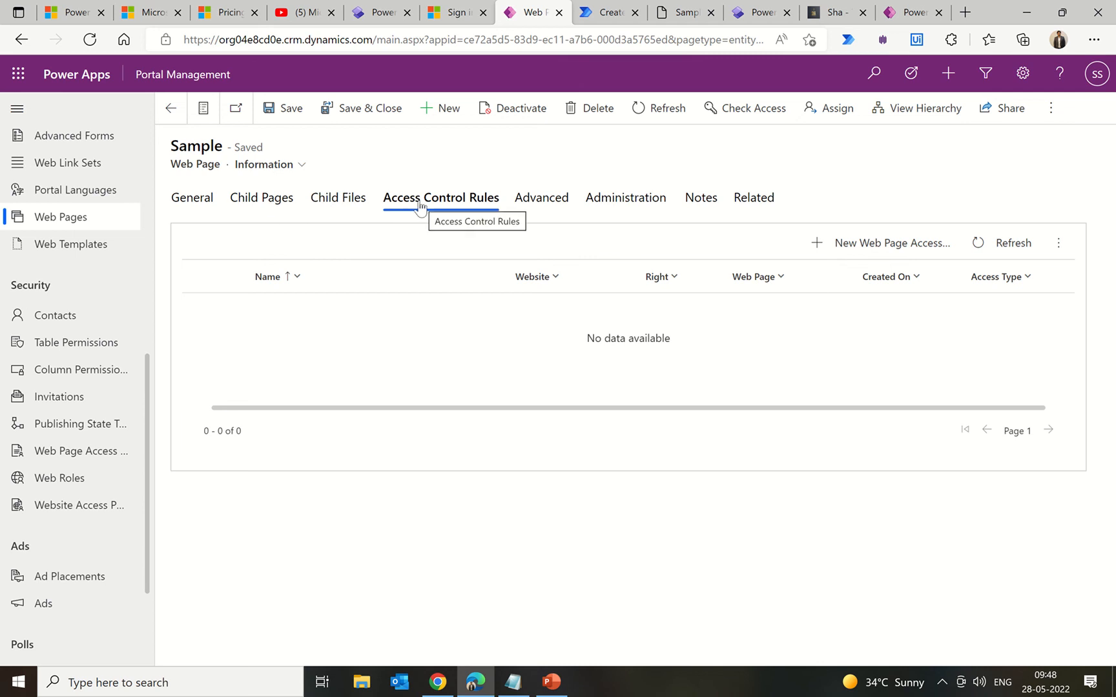
# Step: Create and save the rule 'sample control rule' for website Sample Pages with right Restrict Read
pyautogui.click(857, 248)
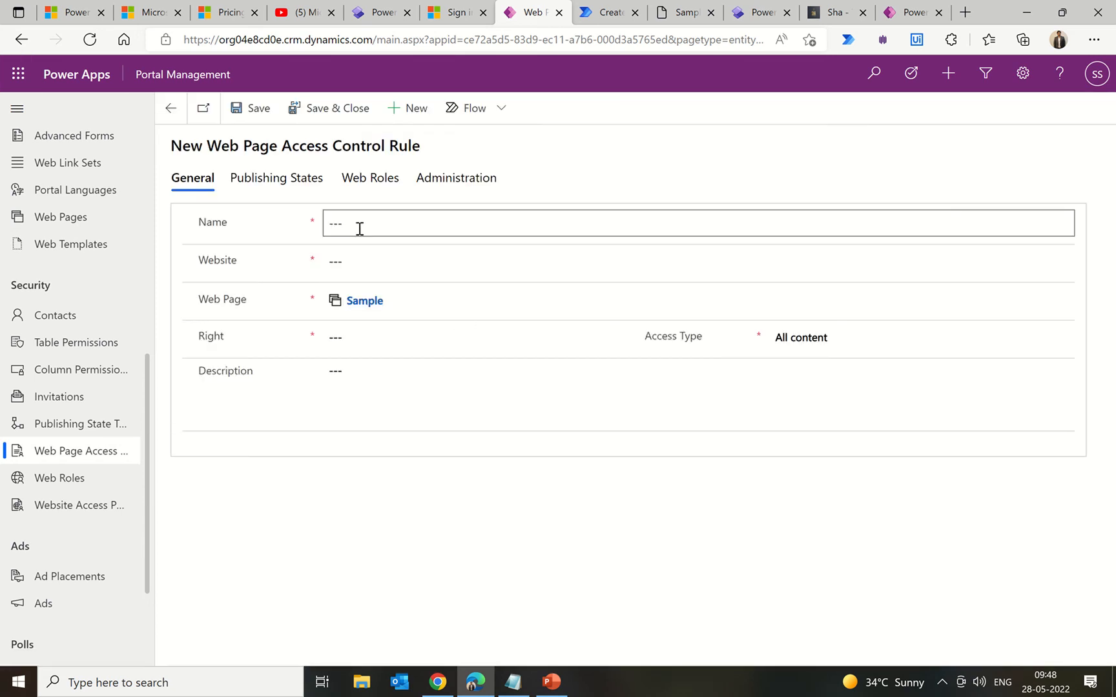
pyautogui.click(360, 229)
pyautogui.write('sample control rule')
pyautogui.click(396, 265)
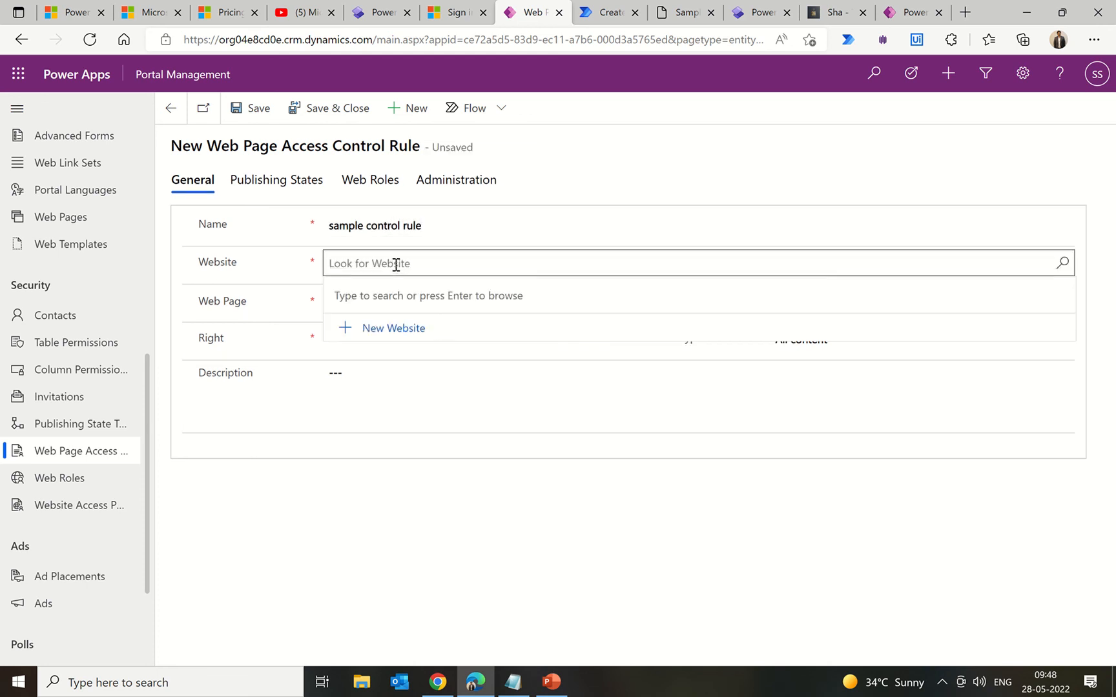
pyautogui.write('sampl')
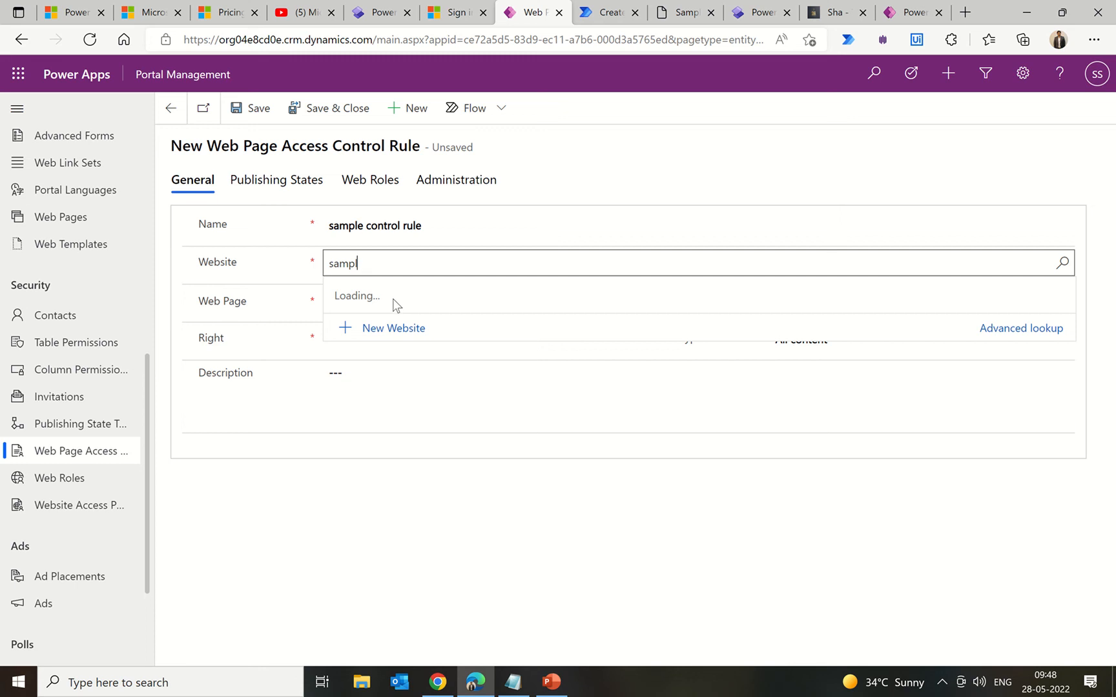
pyautogui.click(381, 318)
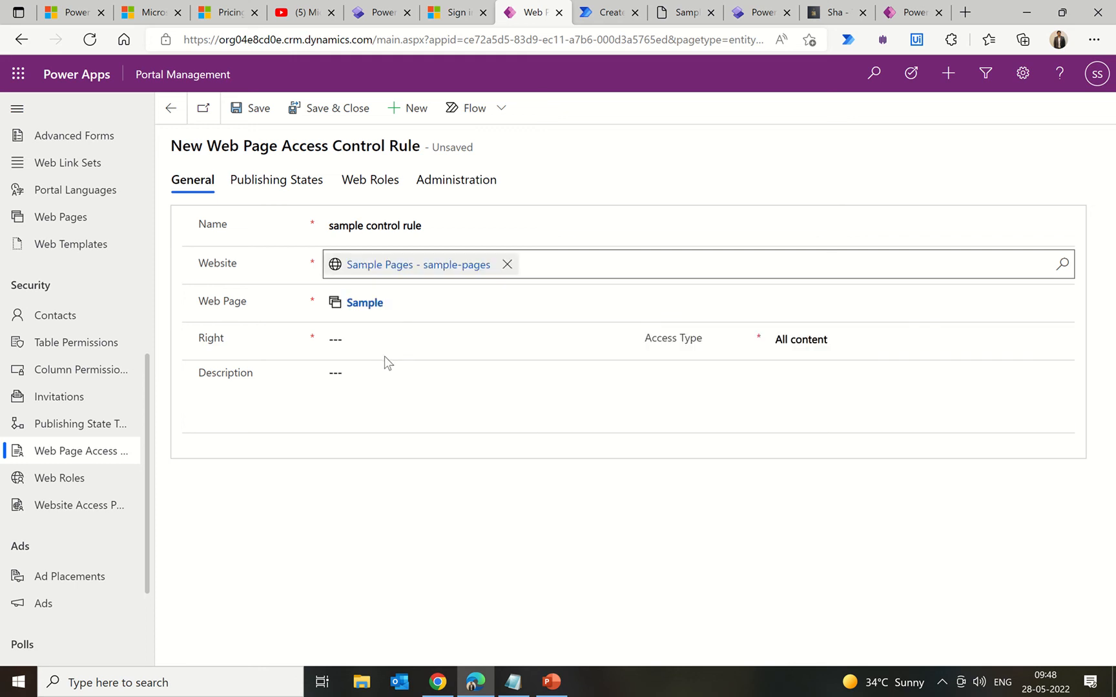
pyautogui.click(415, 336)
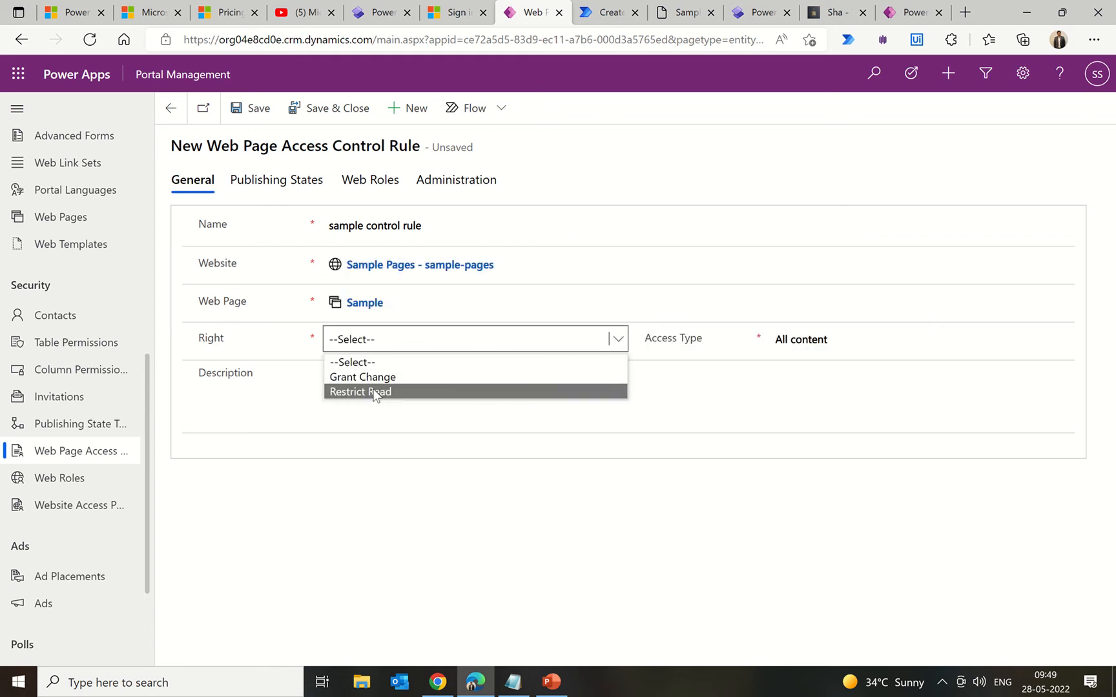
pyautogui.click(374, 392)
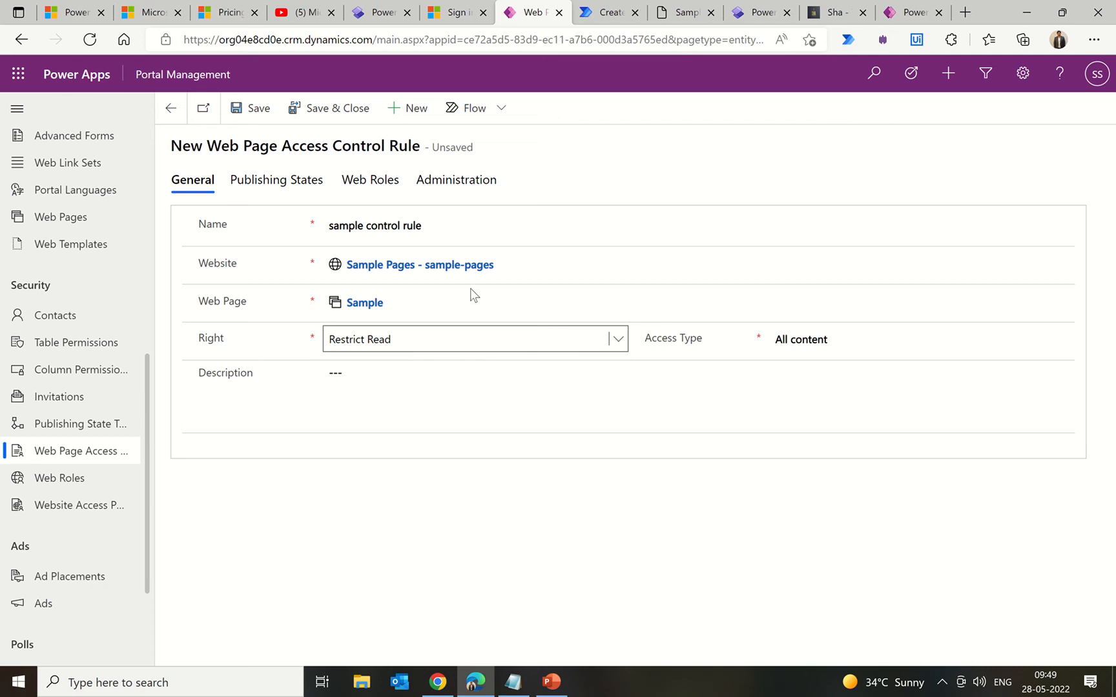
pyautogui.click(265, 117)
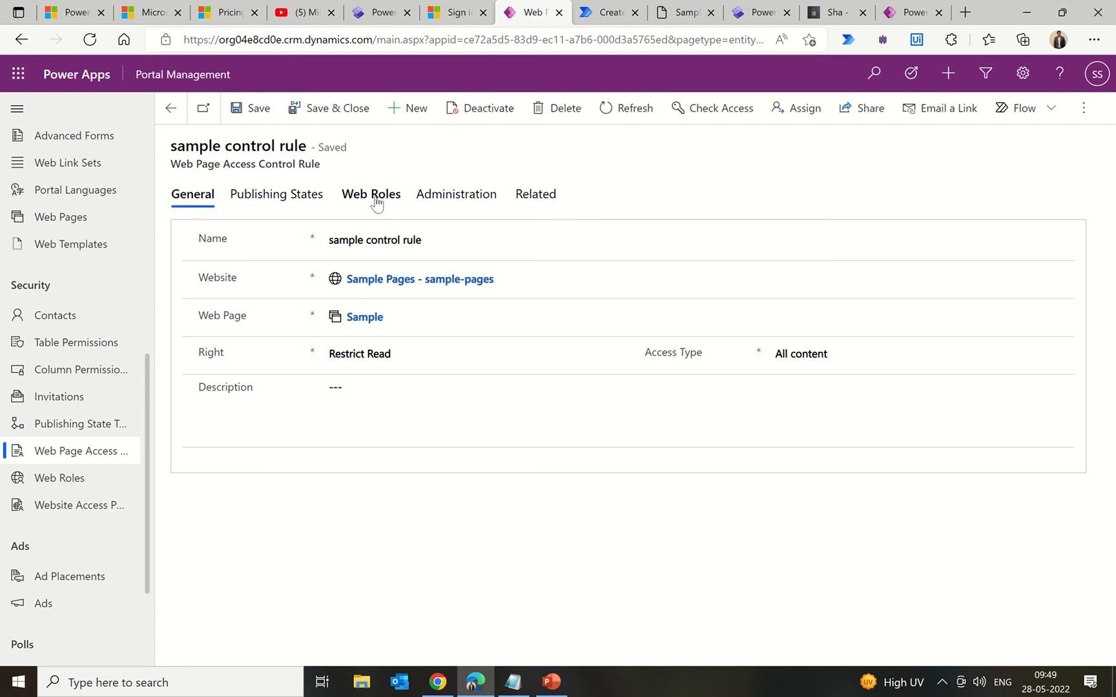
# Step: Attach the Authenticated Users (Sample Pages) web role to the rule, save, and return to the designer
pyautogui.click(377, 202)
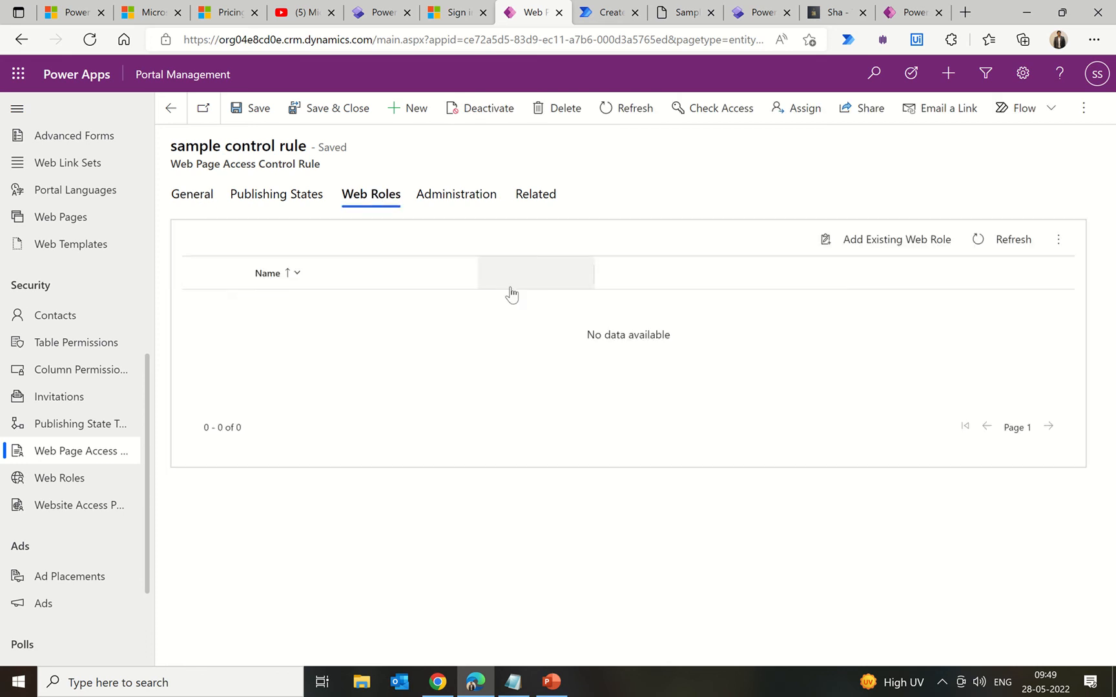
pyautogui.click(865, 242)
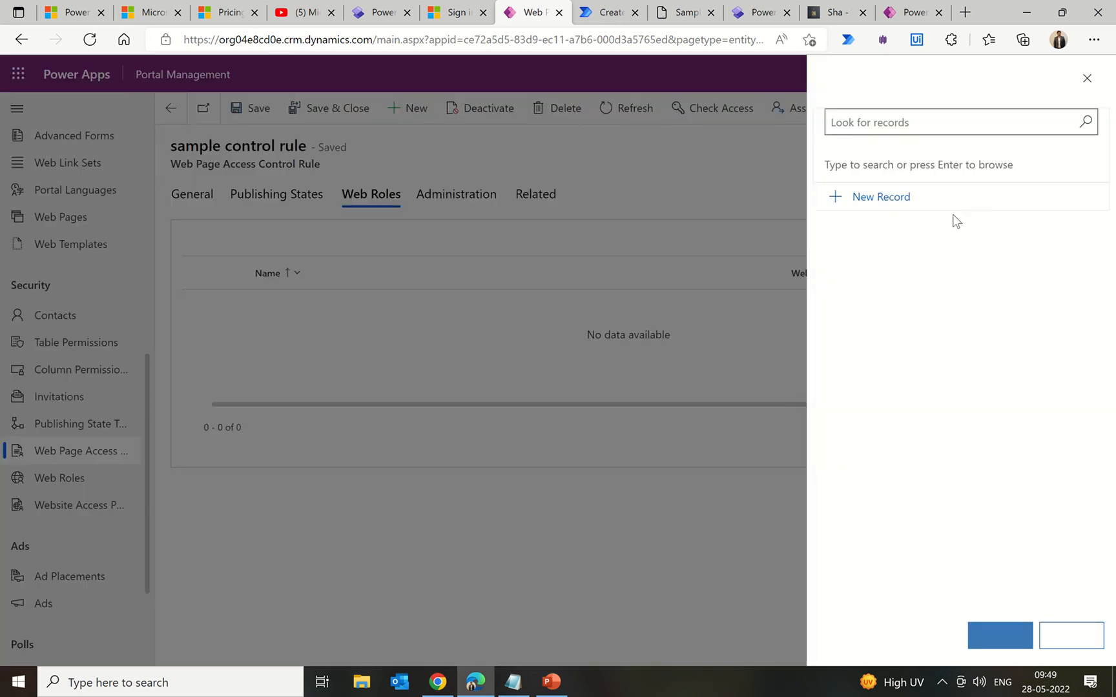
pyautogui.write('authen')
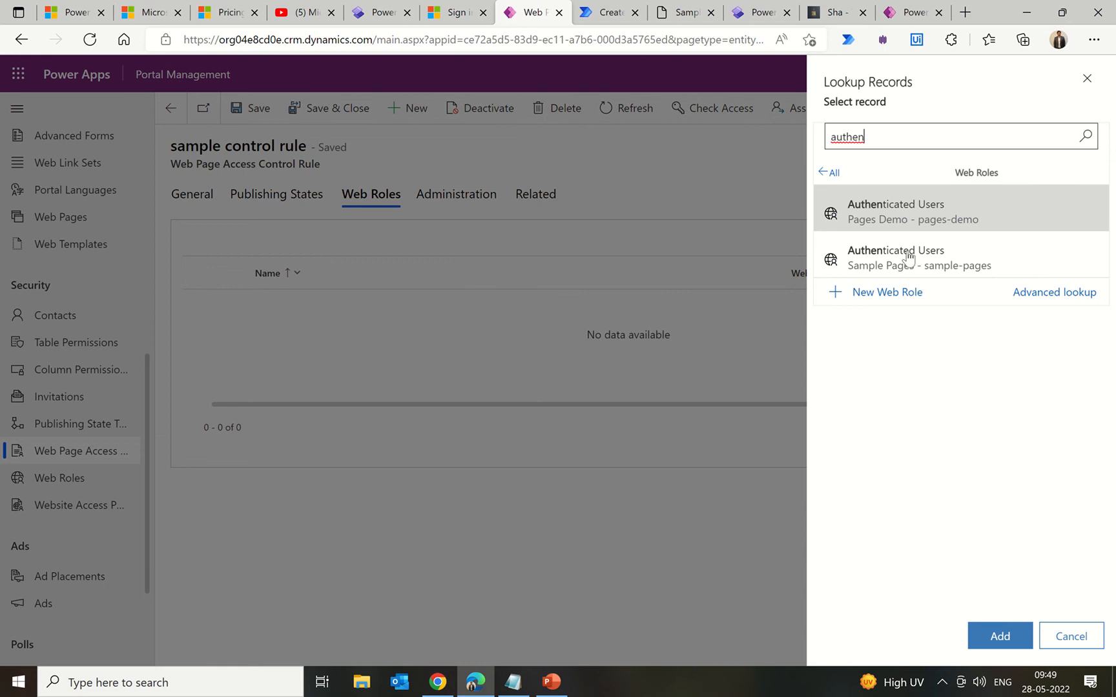
pyautogui.click(907, 261)
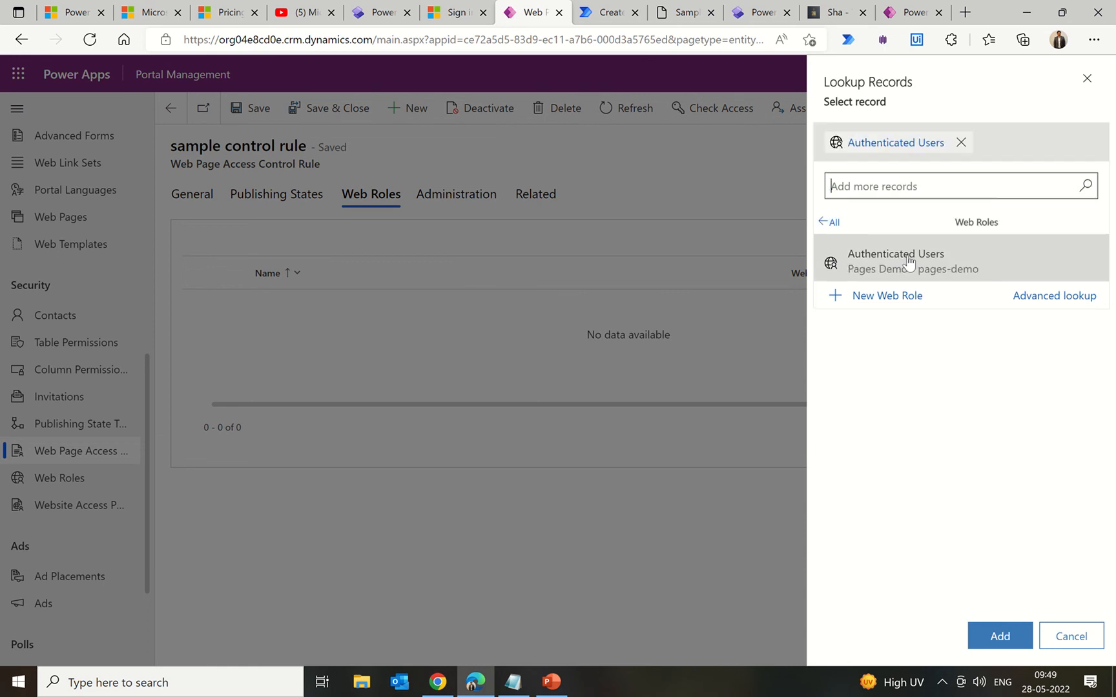
pyautogui.click(999, 638)
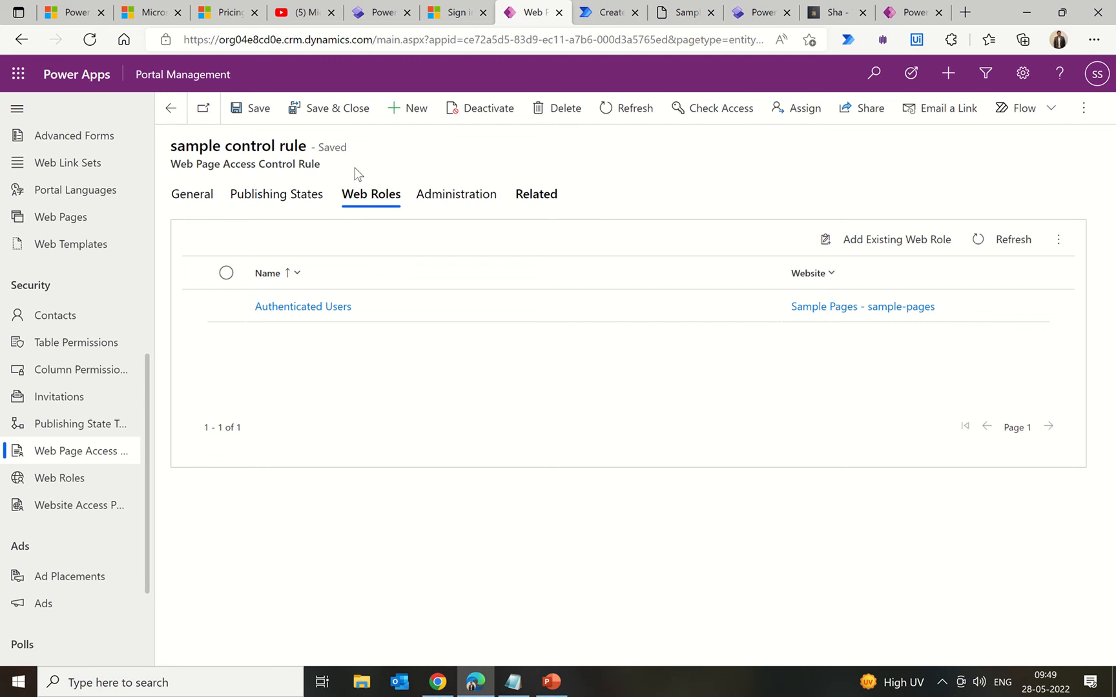
pyautogui.click(260, 116)
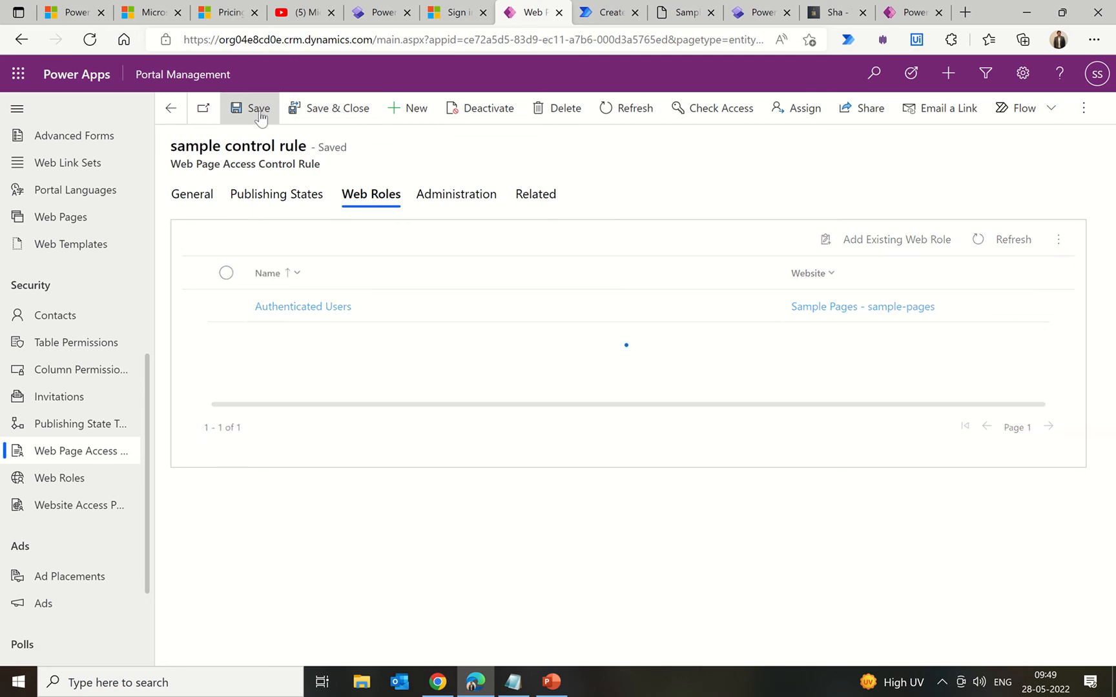
pyautogui.click(369, 18)
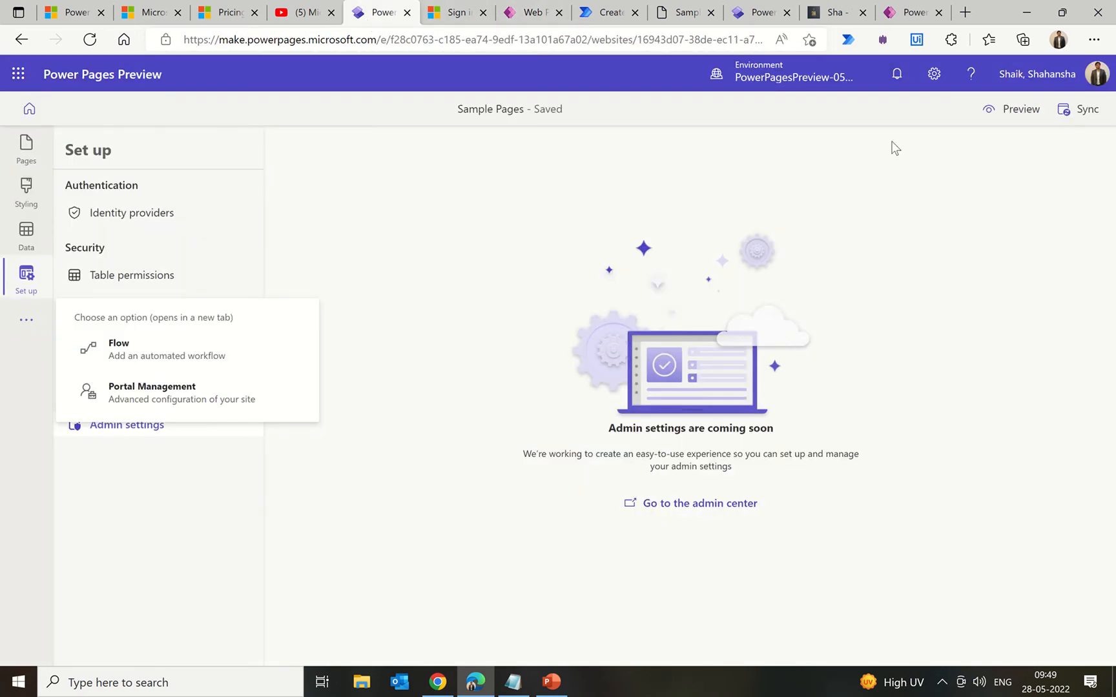
# Step: Sync the site configuration, close the old sign-in tab, and view the live Sample page
pyautogui.click(1082, 116)
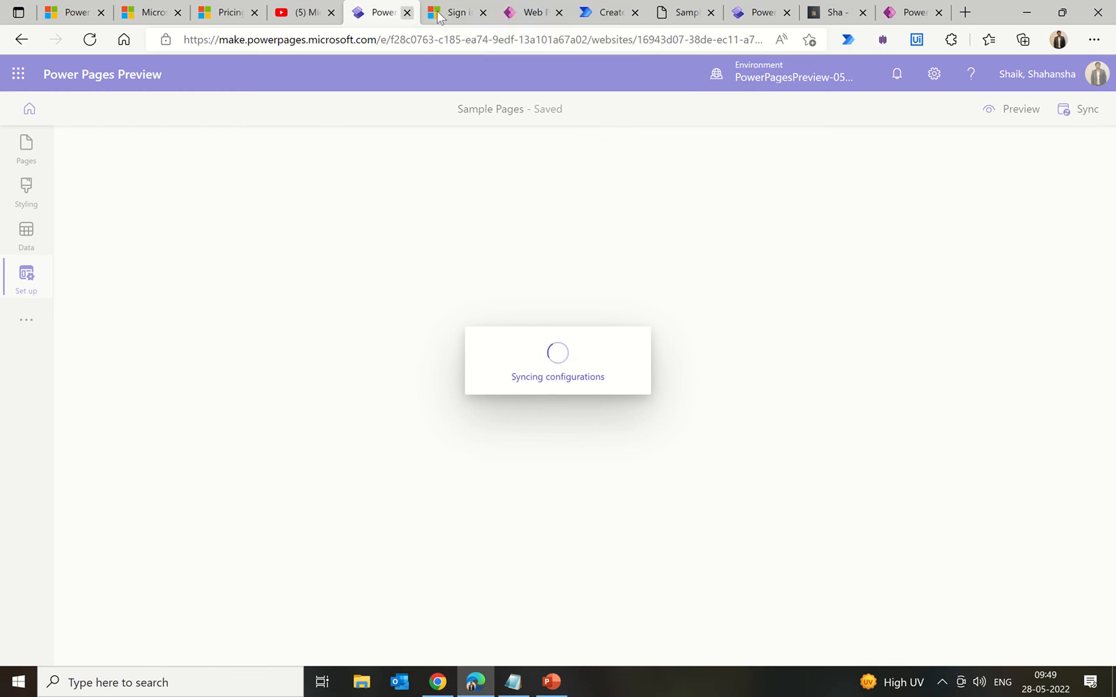
pyautogui.click(483, 12)
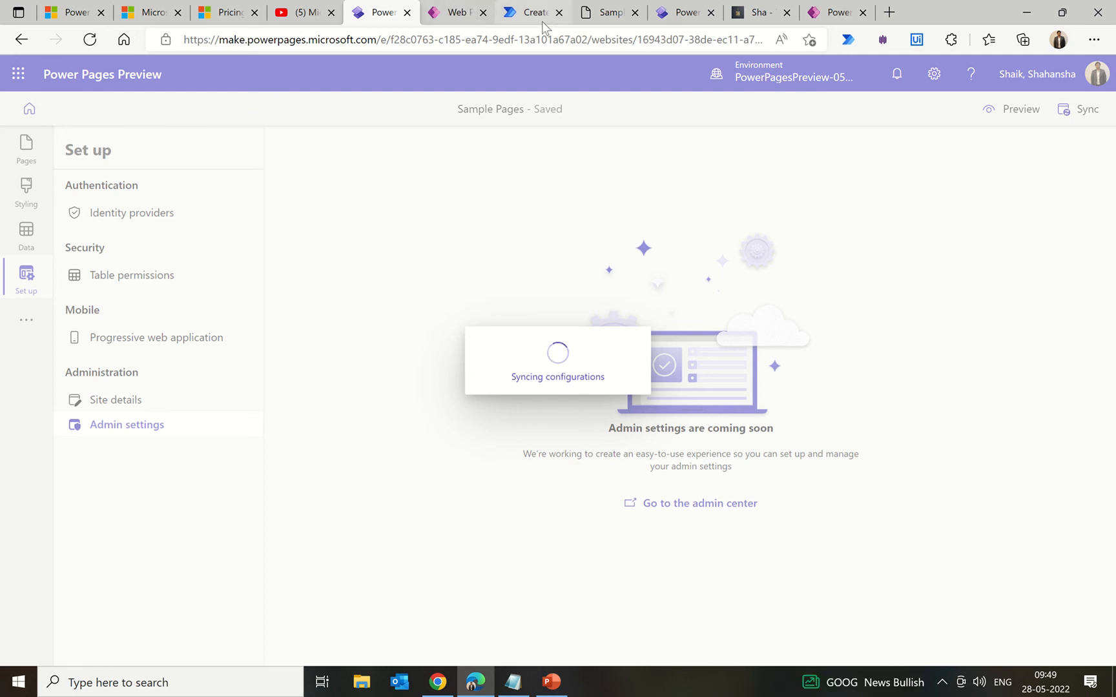
pyautogui.click(591, 16)
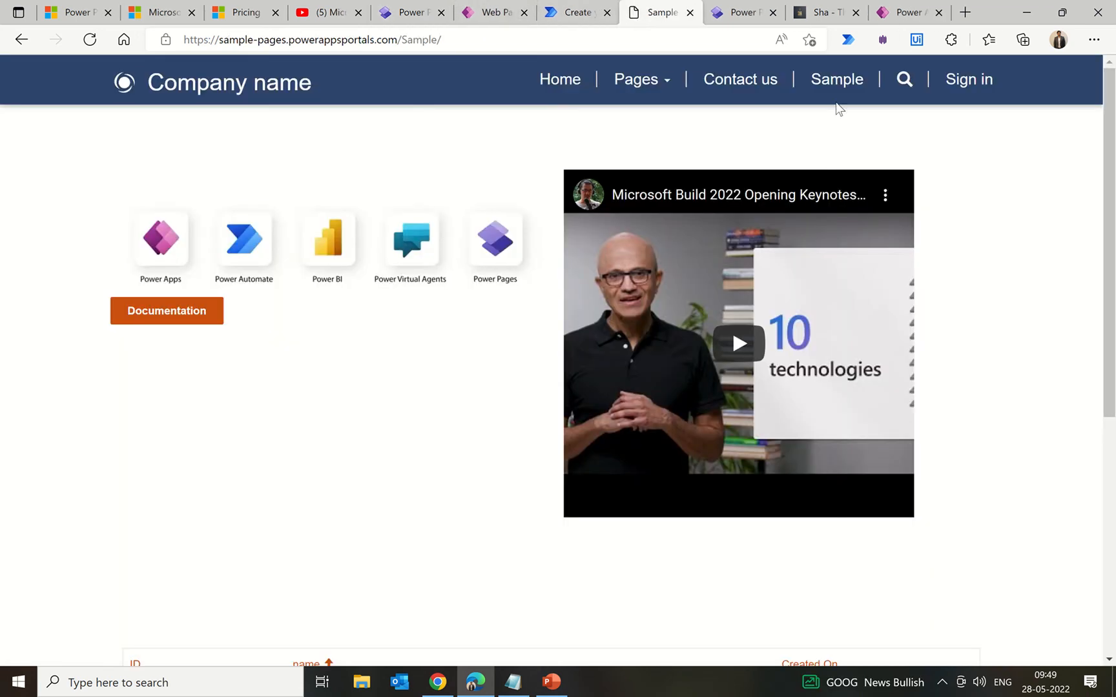
# Step: Scroll through the live Sample page and reload it to test access
pyautogui.scroll(-6, 993, 267)
pyautogui.scroll(6, 998, 267)
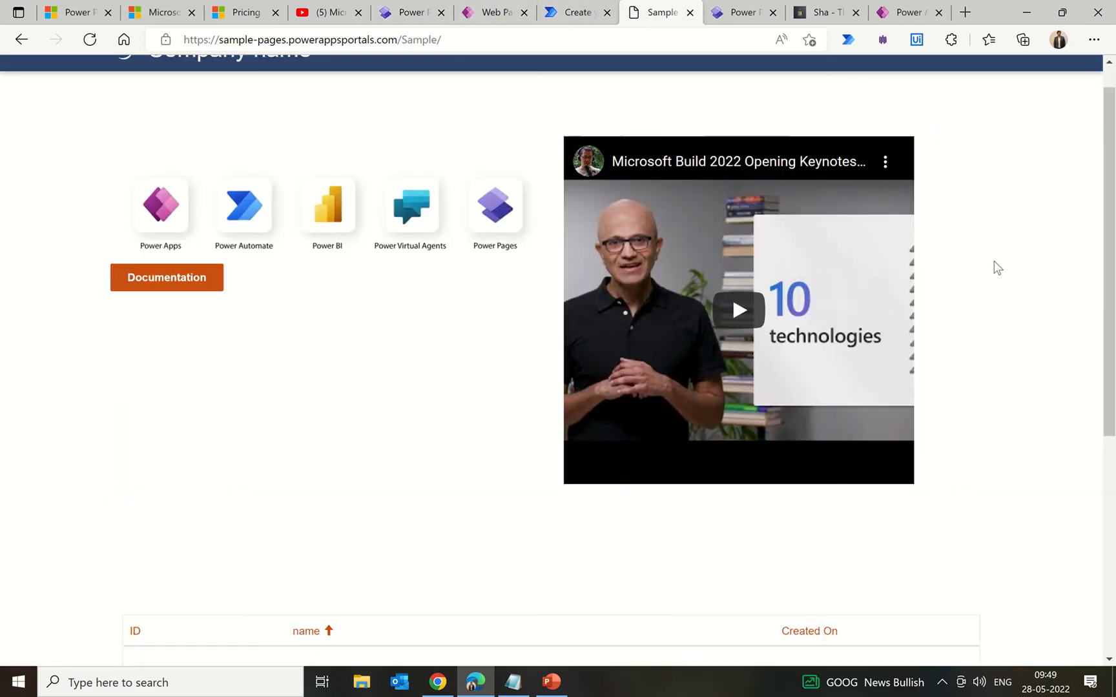
pyautogui.scroll(1, 994, 264)
pyautogui.scroll(-6, 994, 264)
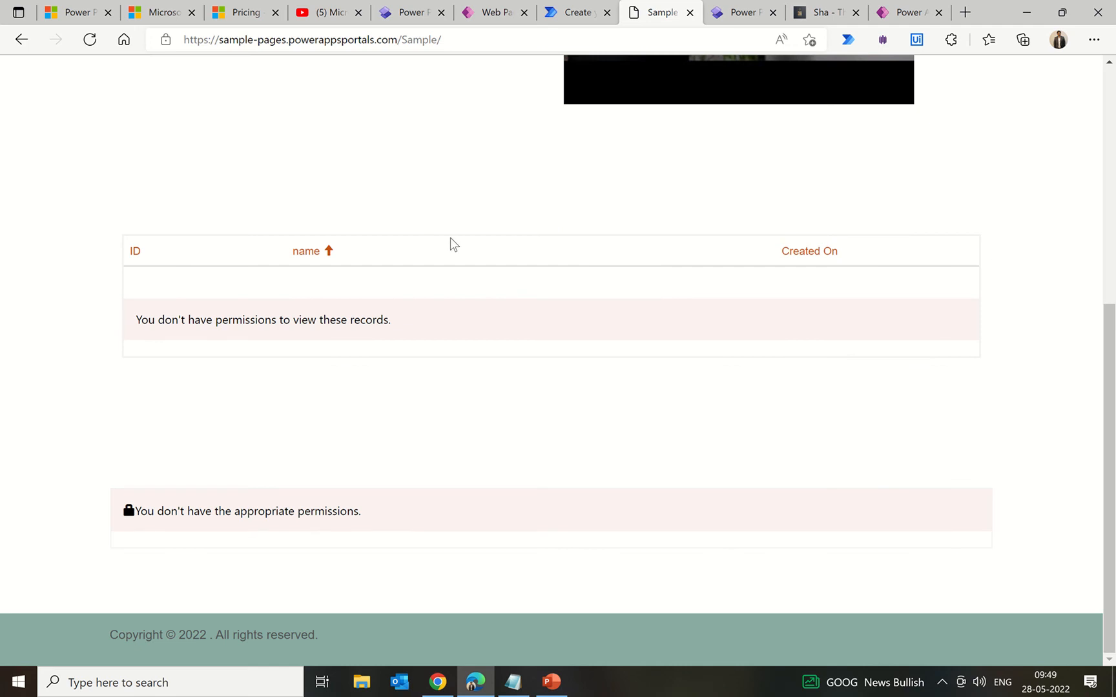
pyautogui.scroll(6, 452, 240)
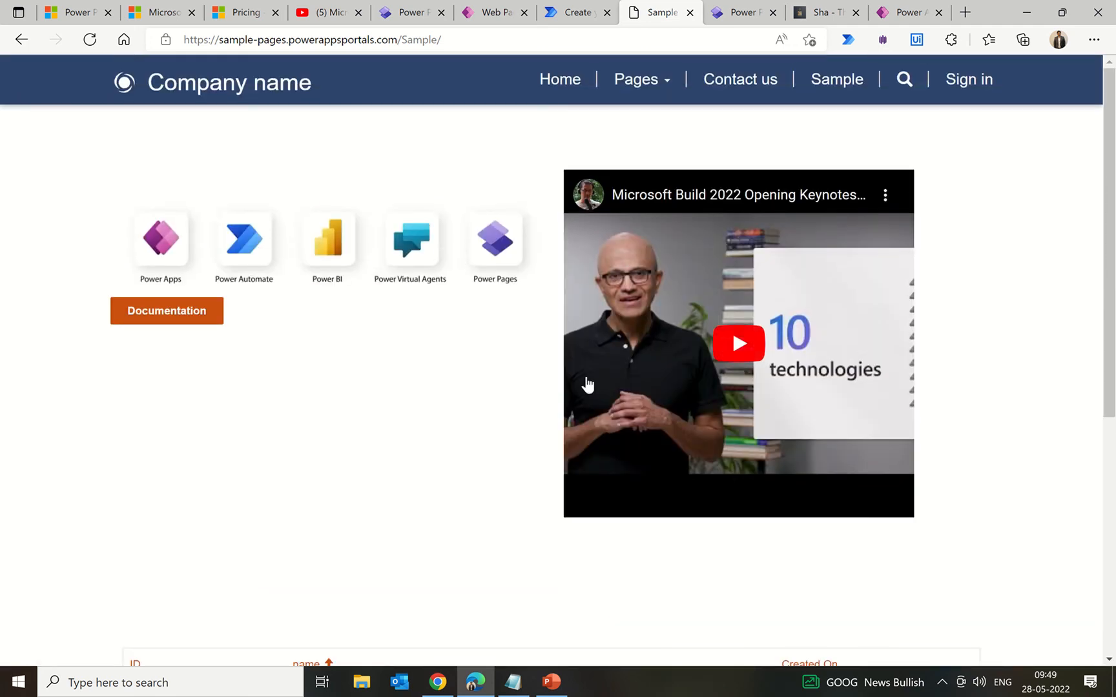
pyautogui.scroll(-6, 468, 445)
pyautogui.scroll(6, 470, 446)
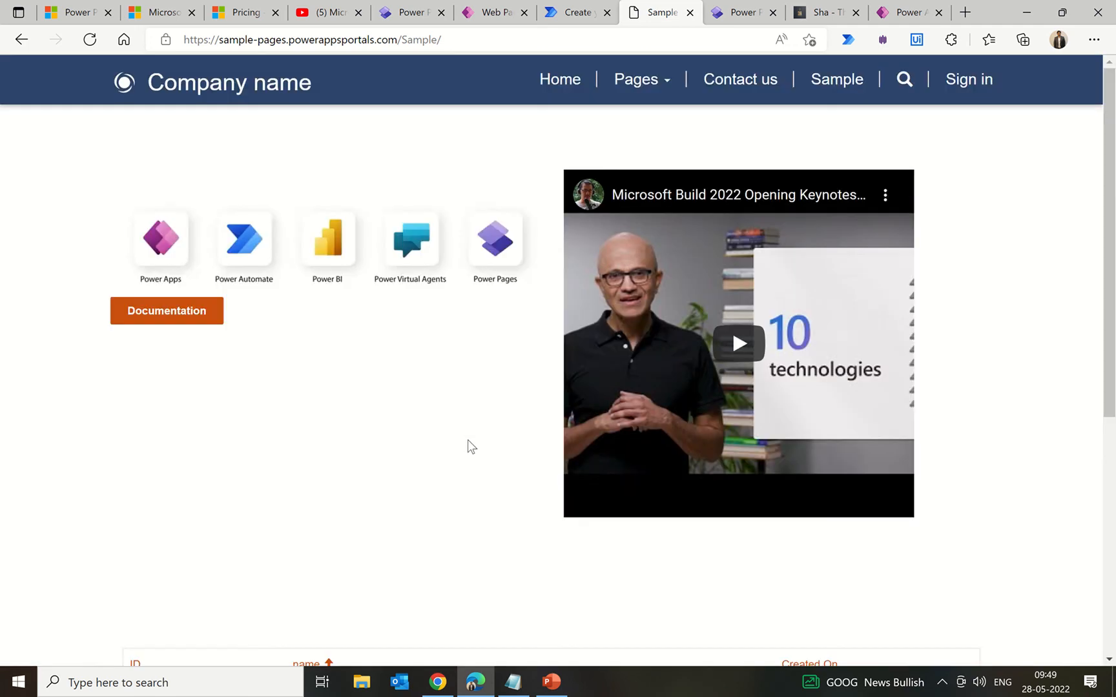
pyautogui.click(90, 42)
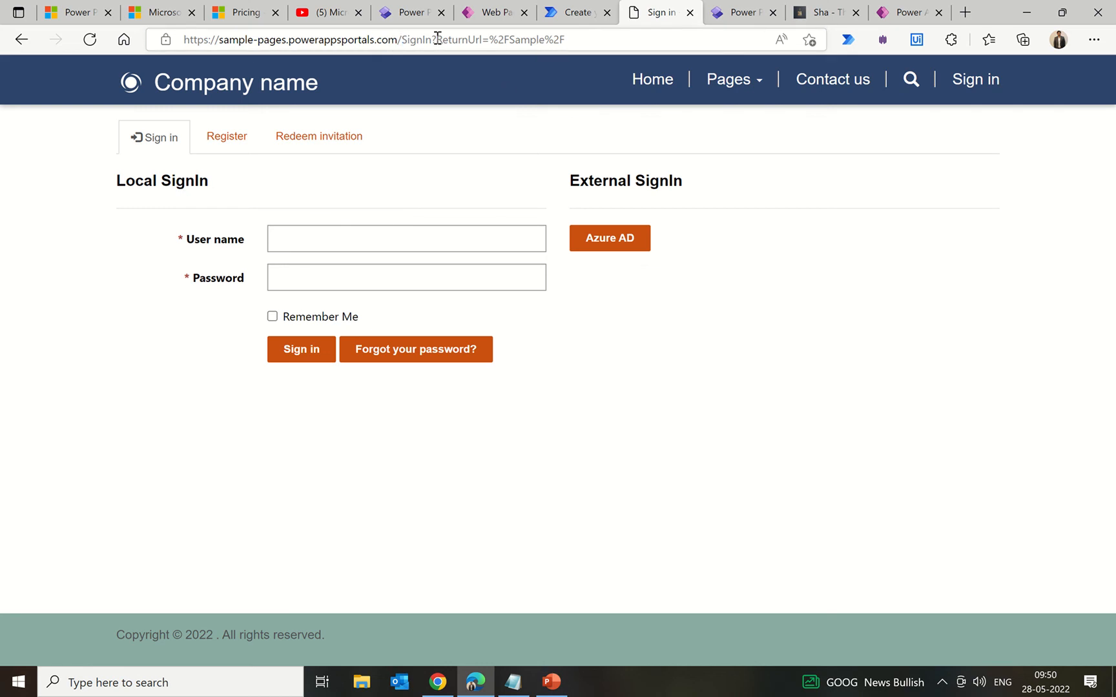
# Step: Load the /sample address to confirm it redirects to sign-in, then return to the rule record
pyautogui.moveTo(401, 39); pyautogui.dragTo(779, 40)
pyautogui.write('sample')
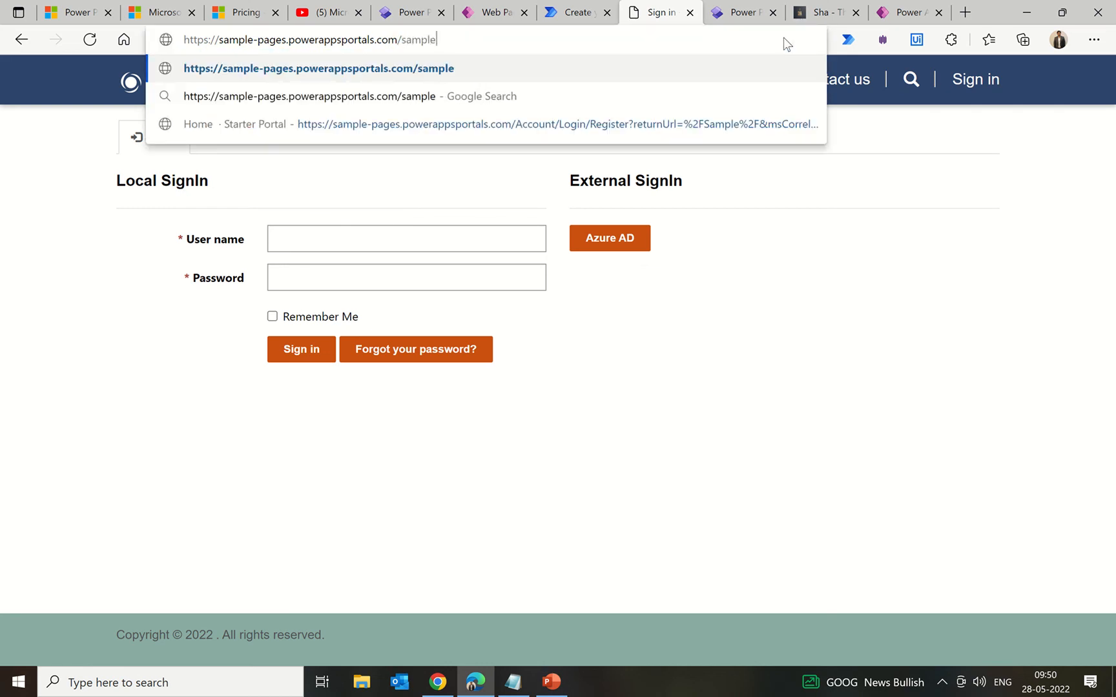
pyautogui.press('Return')
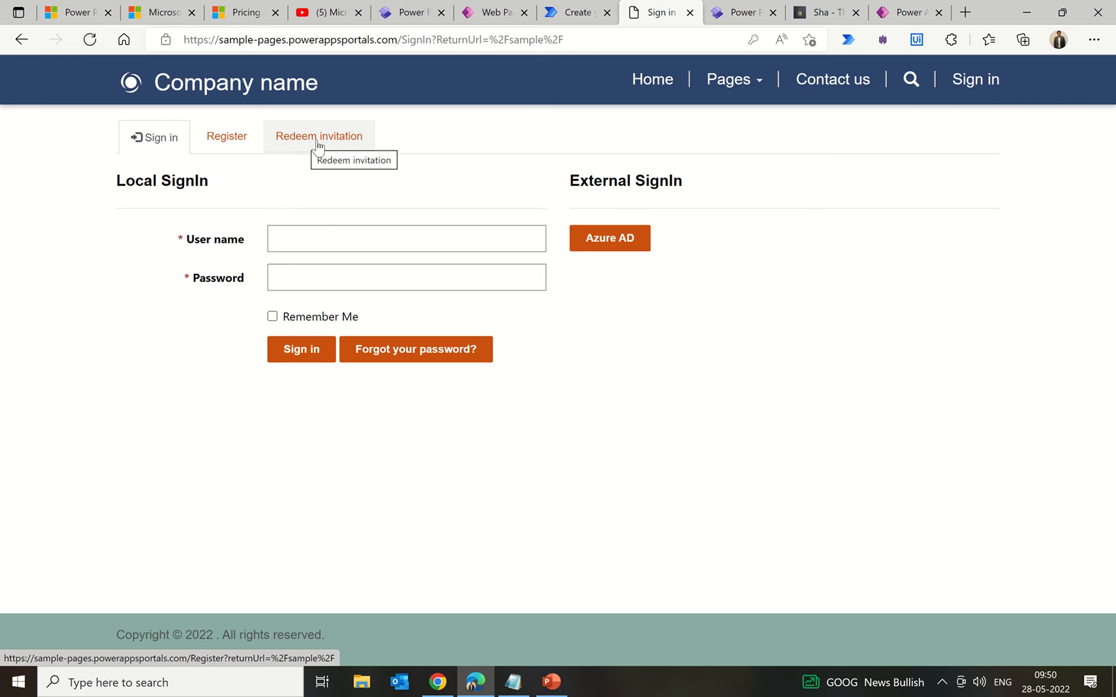
pyautogui.click(485, 13)
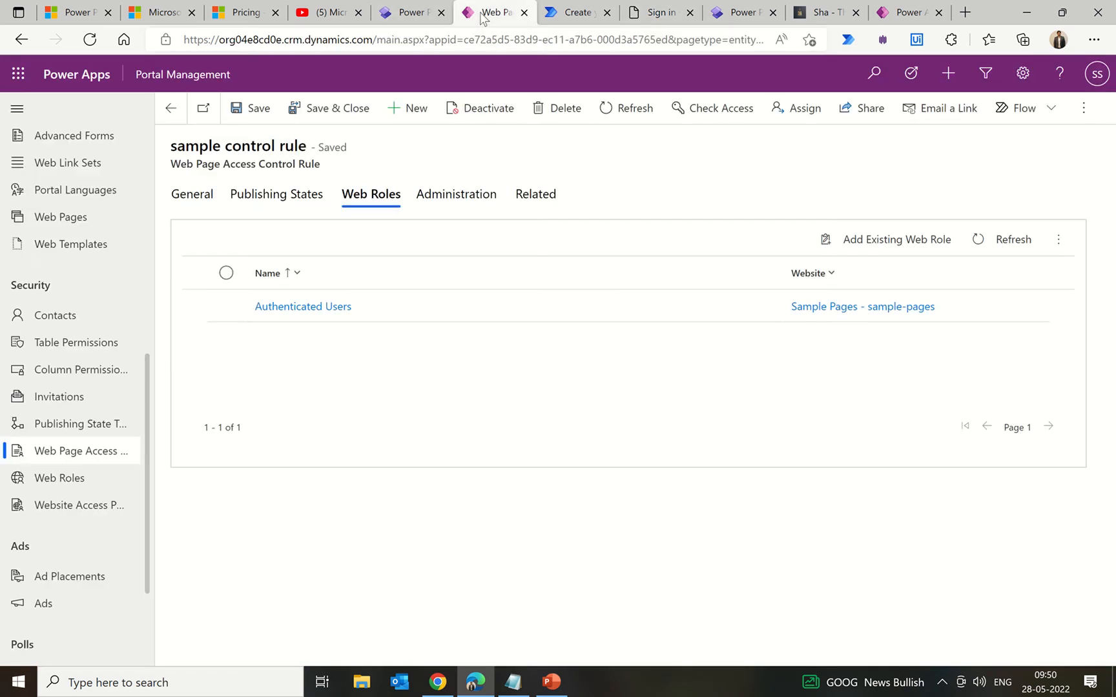
# Step: Search the Site Settings list for 'au' to find the authentication settings
pyautogui.scroll(5, 105, 244)
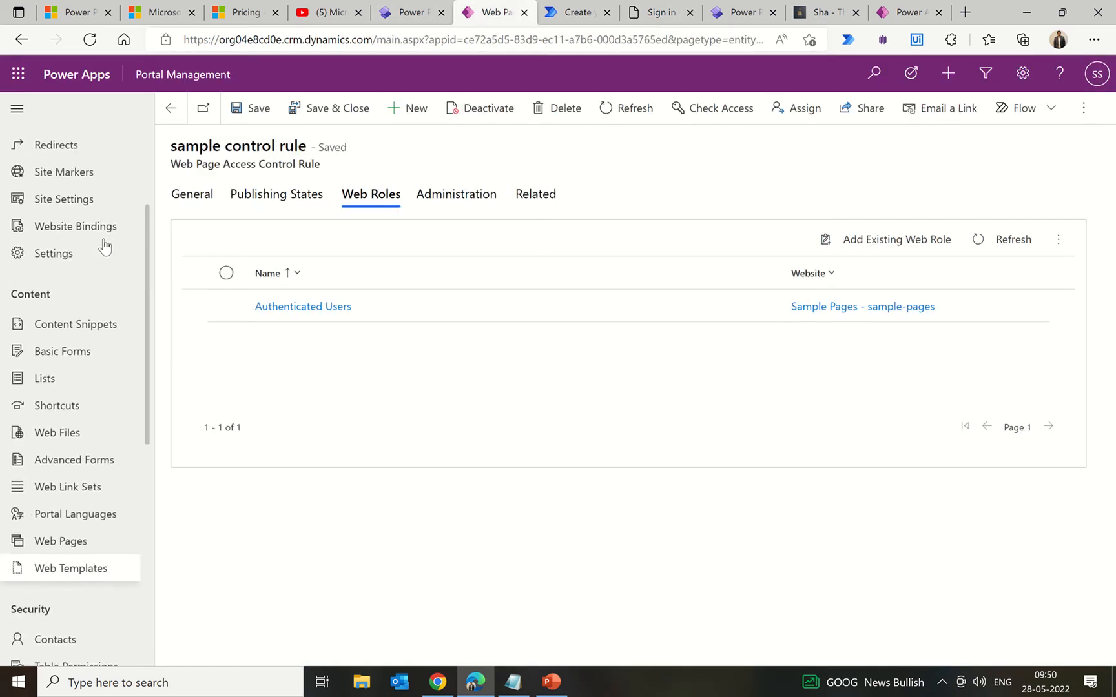
pyautogui.click(58, 206)
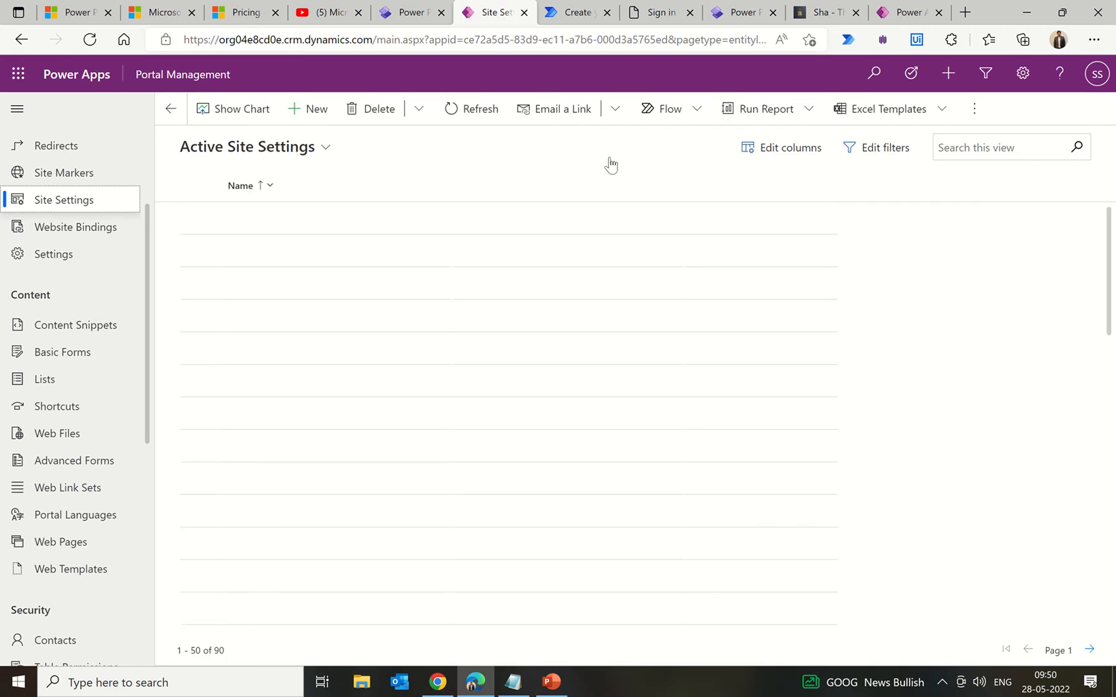
pyautogui.click(984, 149)
pyautogui.write('authentication')
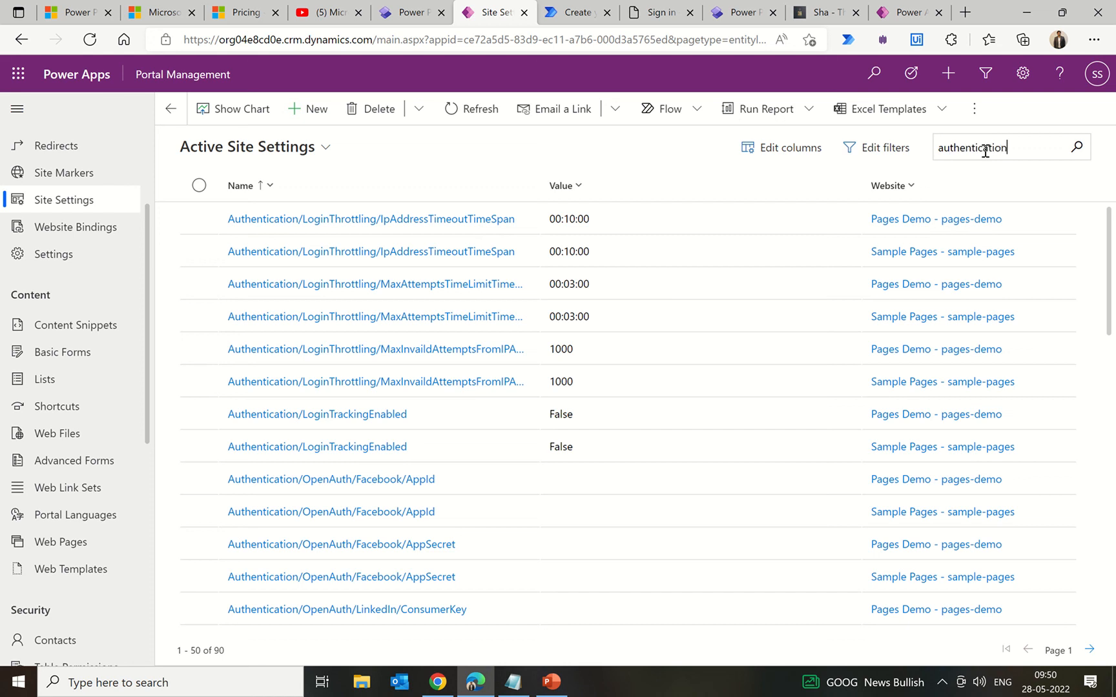
pyautogui.press('Return')
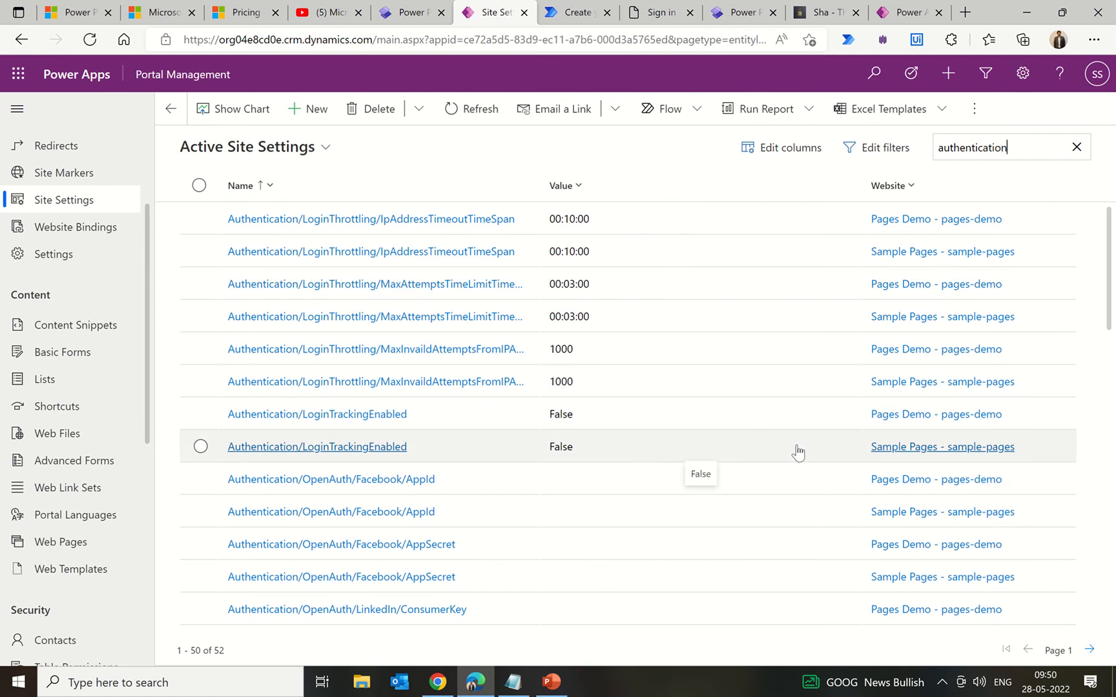
pyautogui.scroll(-8, 797, 451)
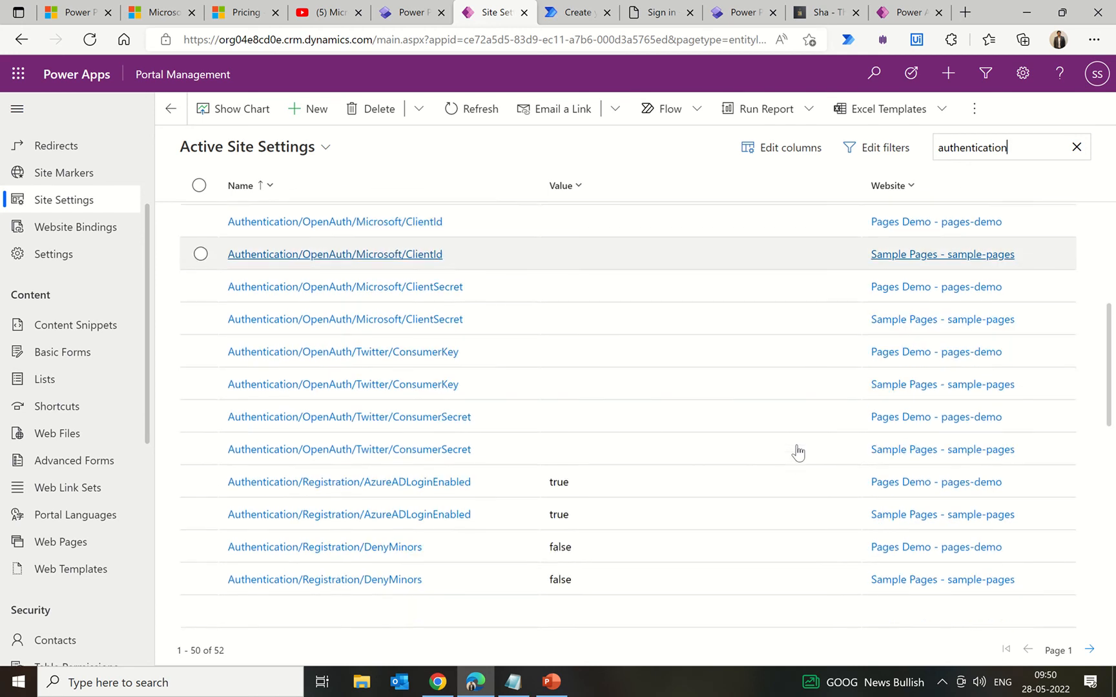
pyautogui.scroll(-3, 797, 452)
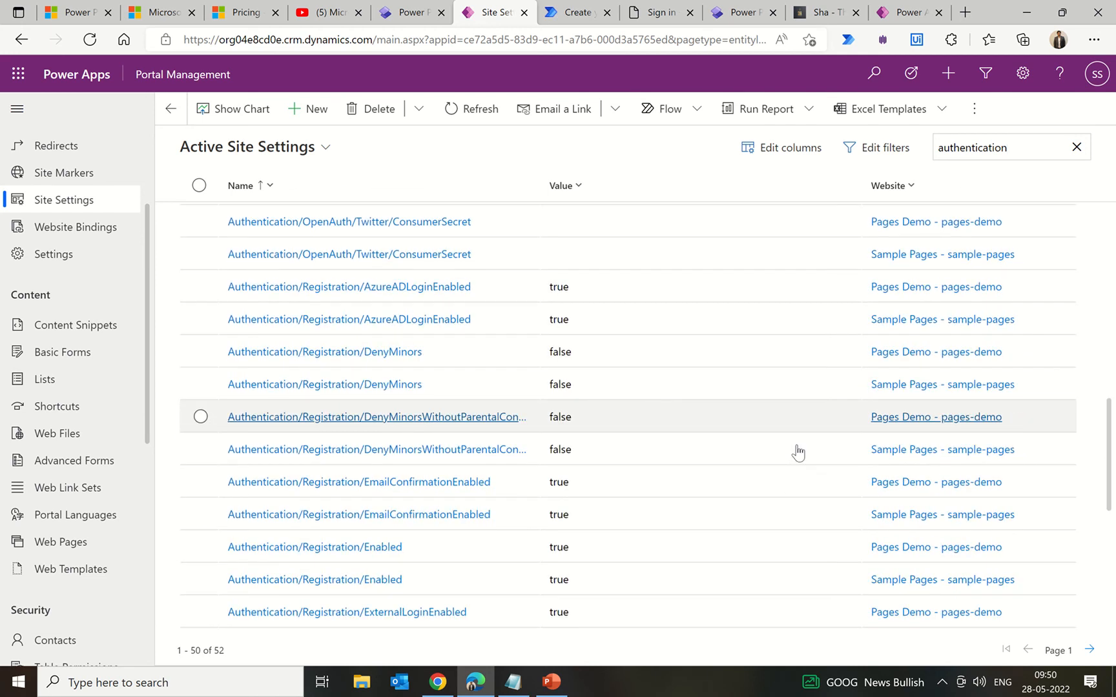
pyautogui.scroll(-3, 797, 452)
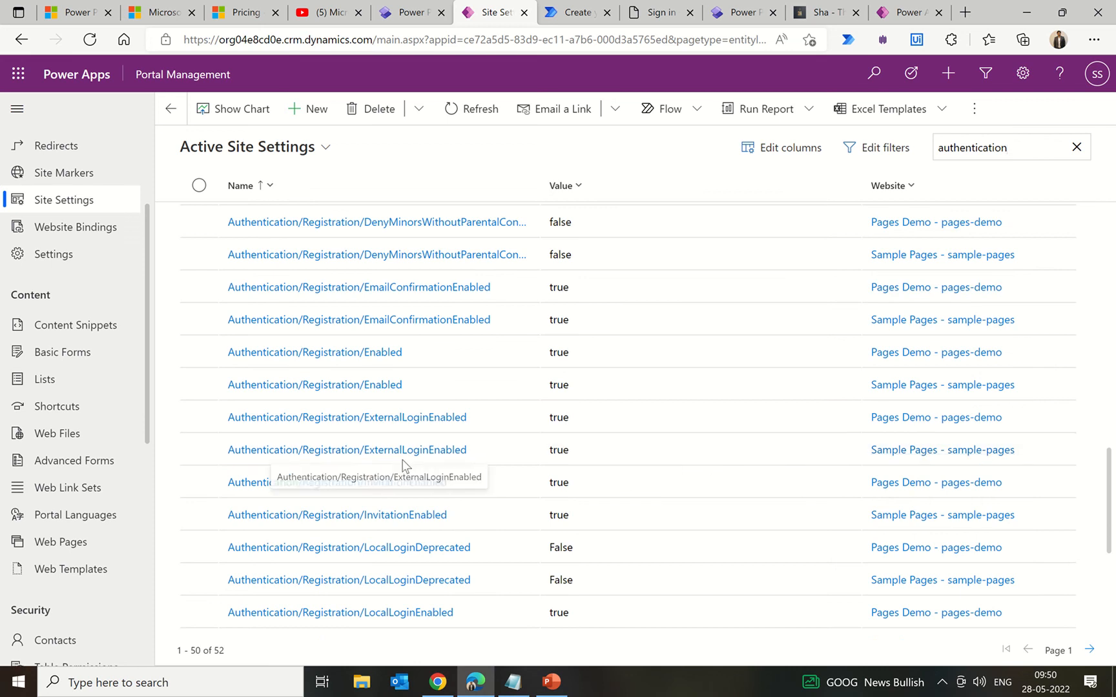
# Step: Set Sample Pages' Authentication/Registration/InvitationEnabled to false and save the record
pyautogui.click(411, 516)
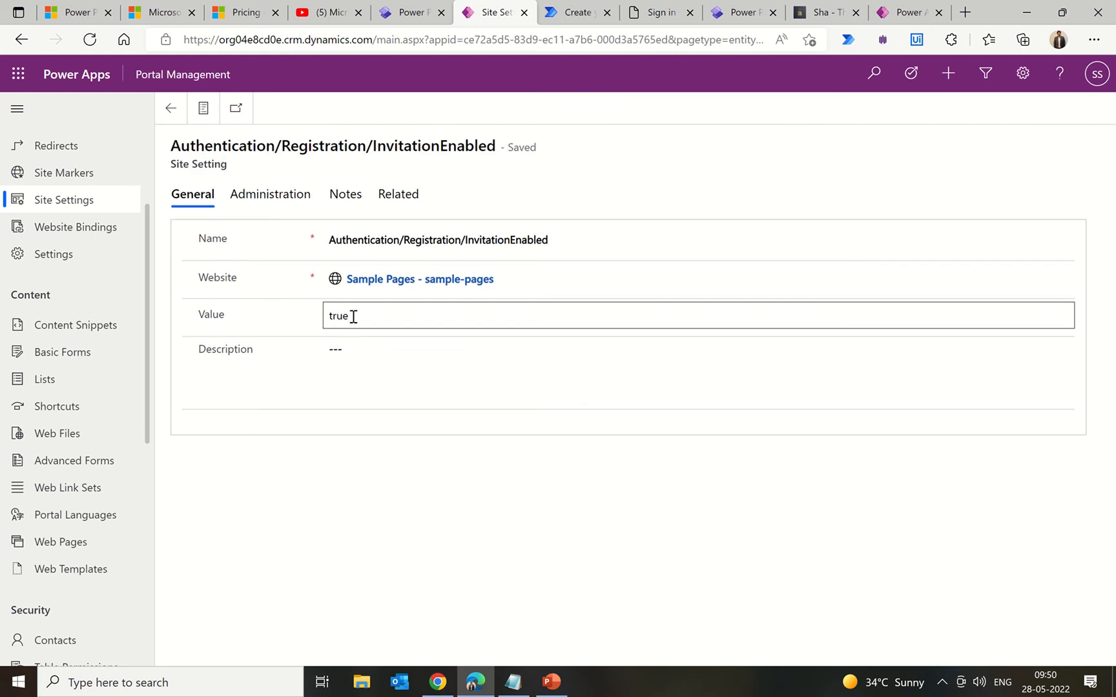
pyautogui.doubleClick(353, 317)
pyautogui.write('false')
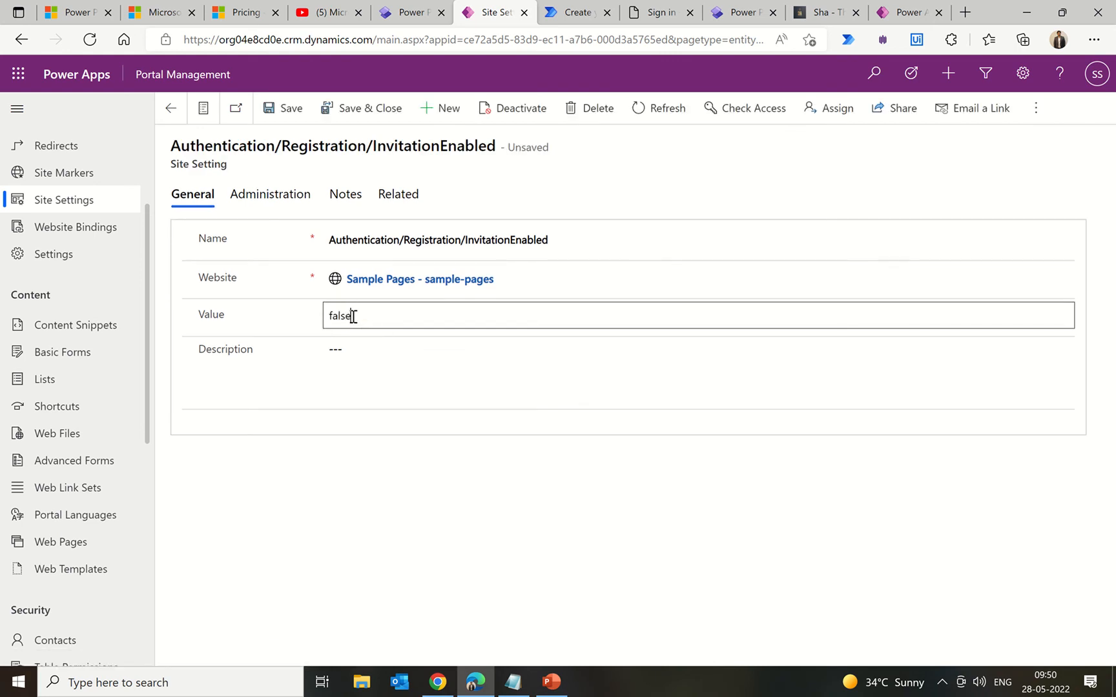
pyautogui.click(342, 115)
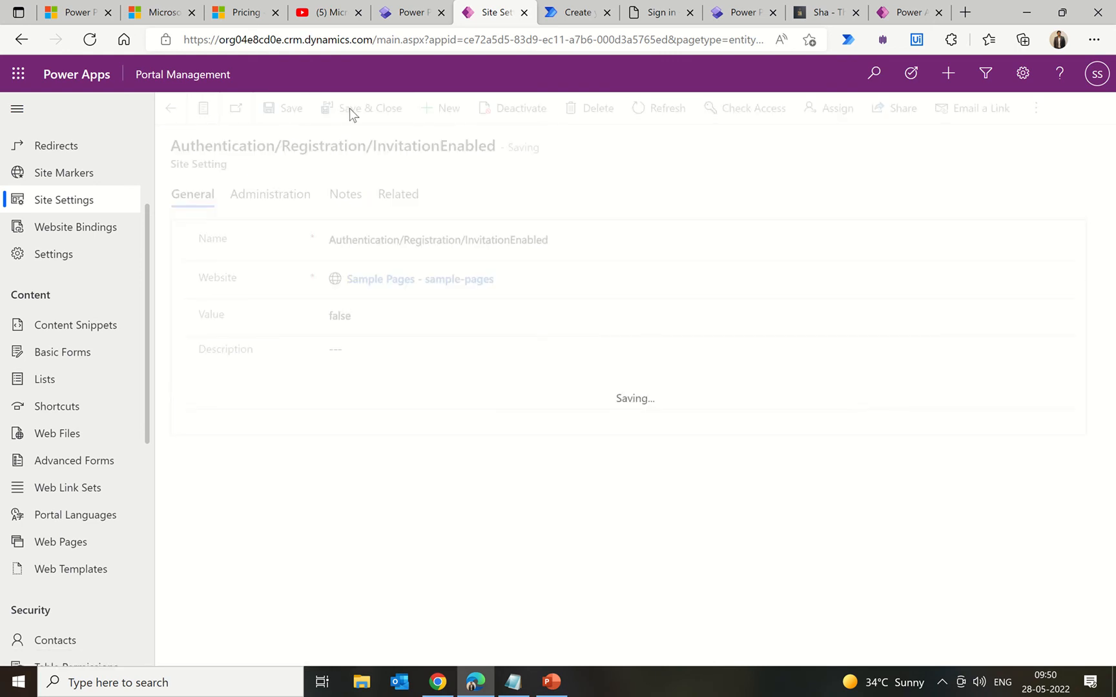
pyautogui.click(397, 17)
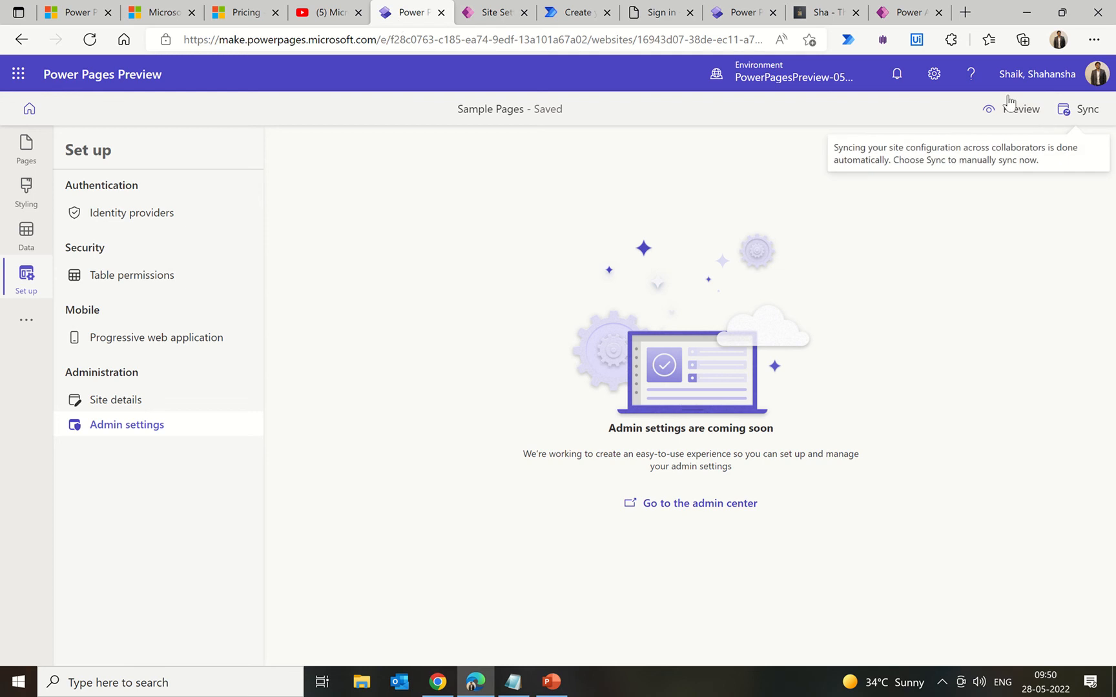
# Step: Sync the configuration, refresh the sign-in page to check it, then show the Pages workspace
pyautogui.click(1083, 111)
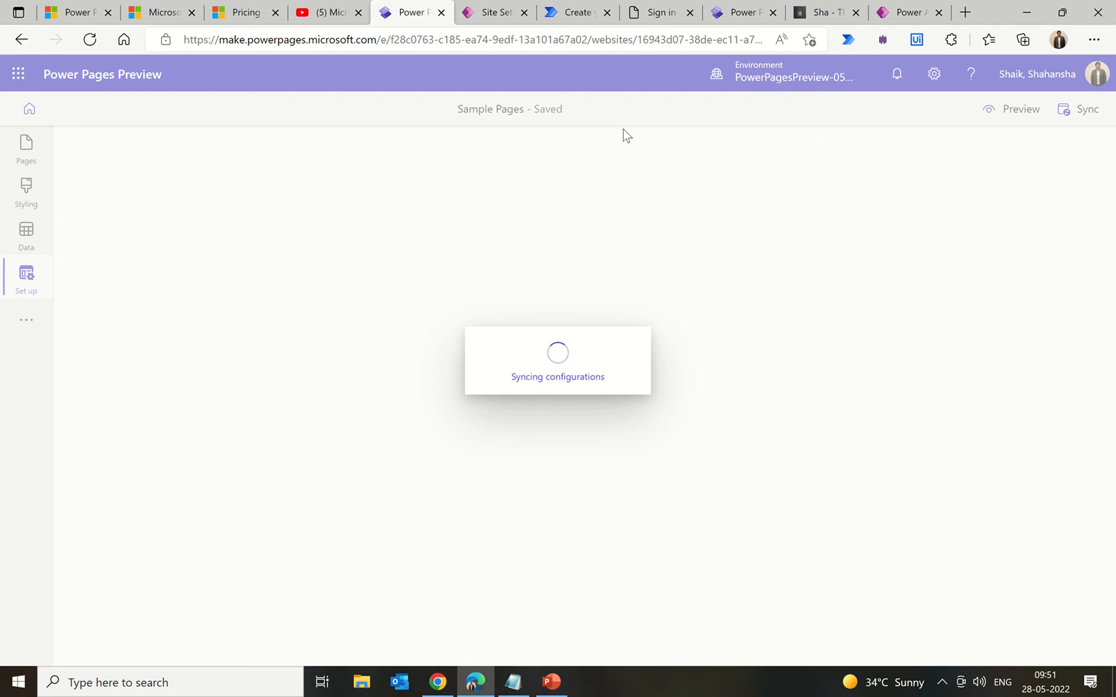
pyautogui.click(652, 16)
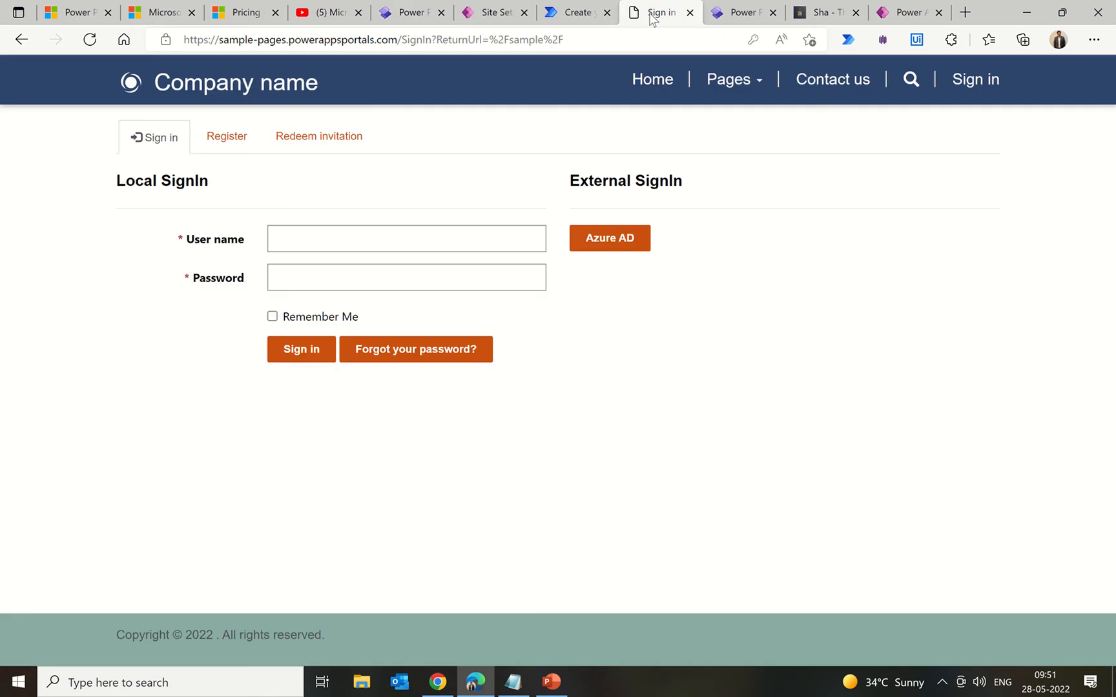
pyautogui.click(90, 39)
pyautogui.click(414, 15)
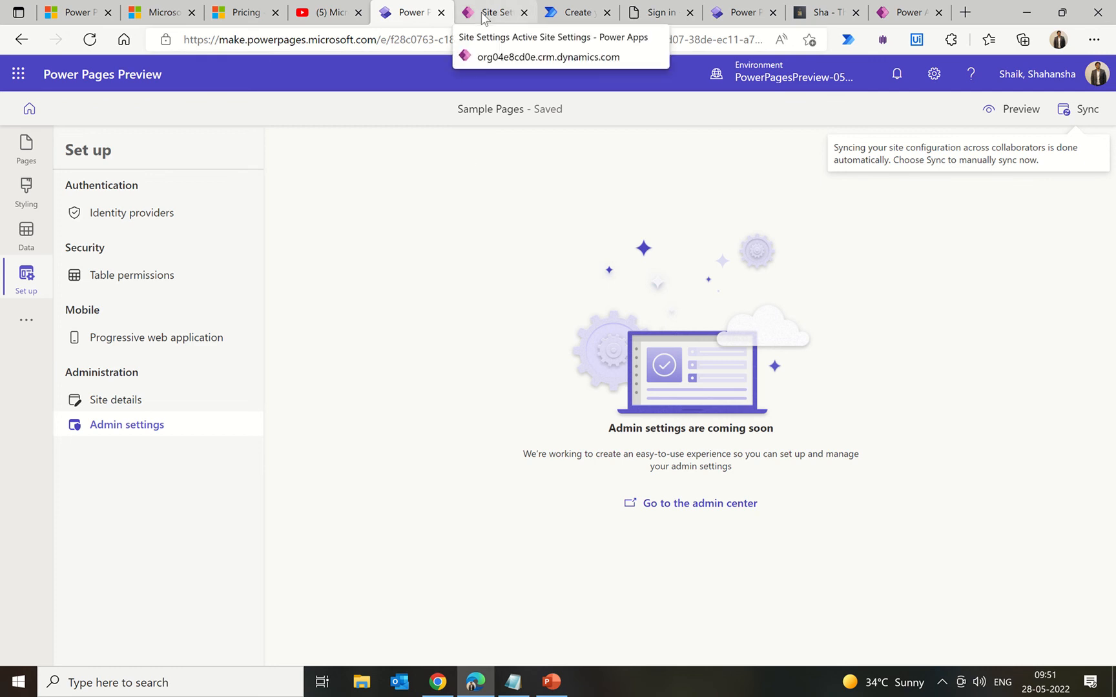
pyautogui.click(26, 319)
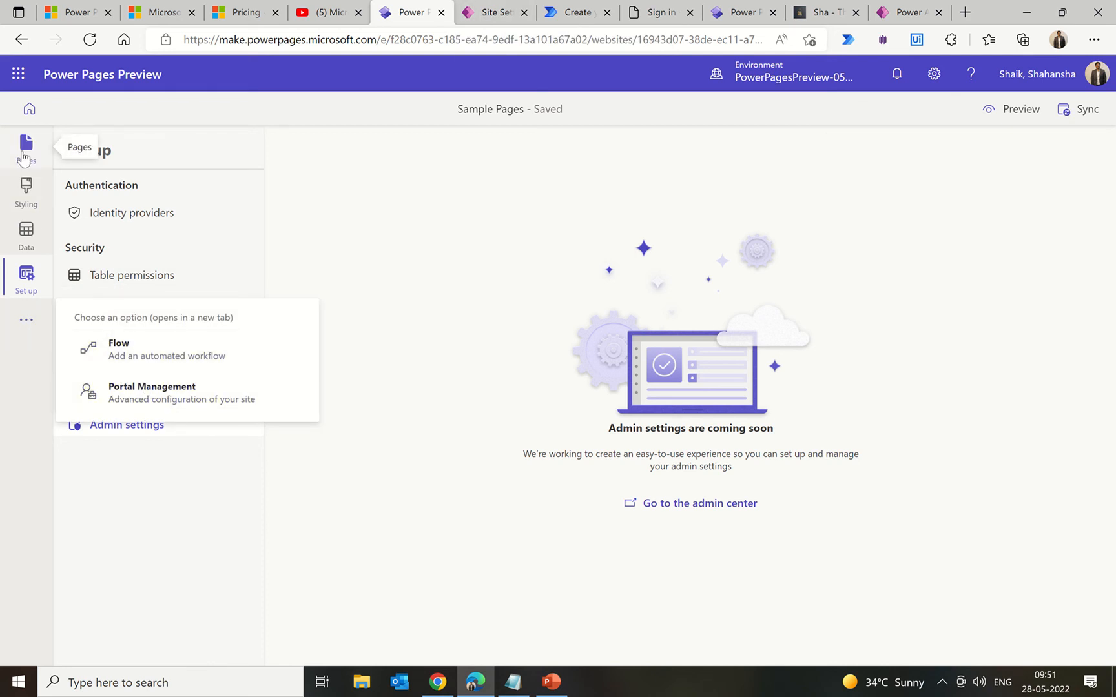
pyautogui.click(24, 157)
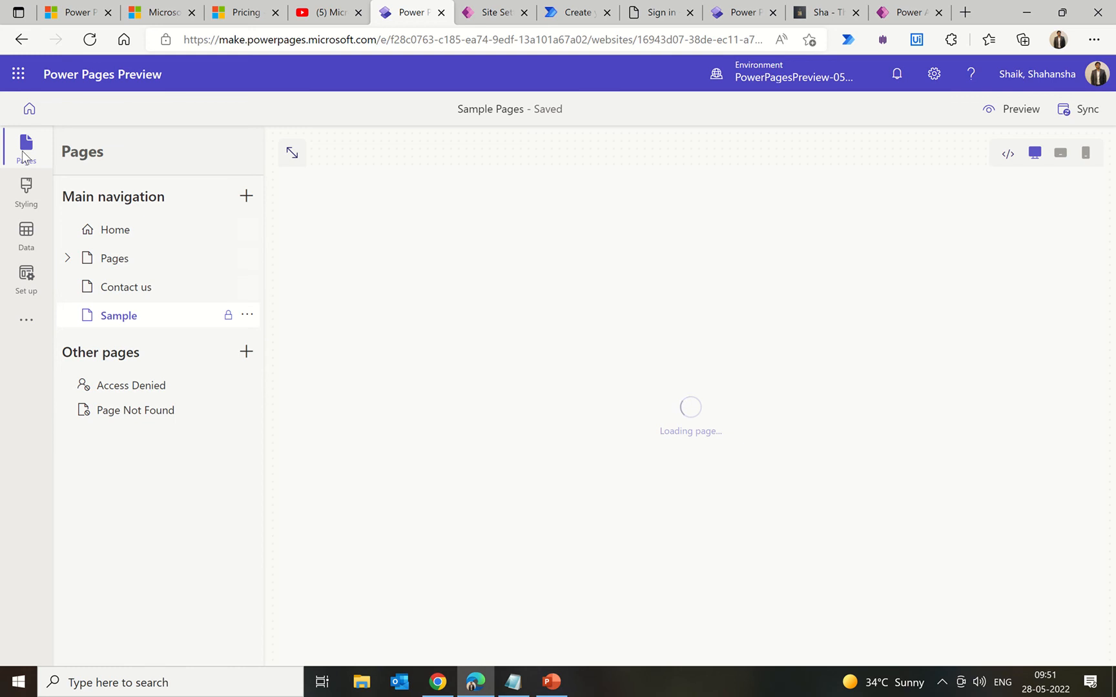